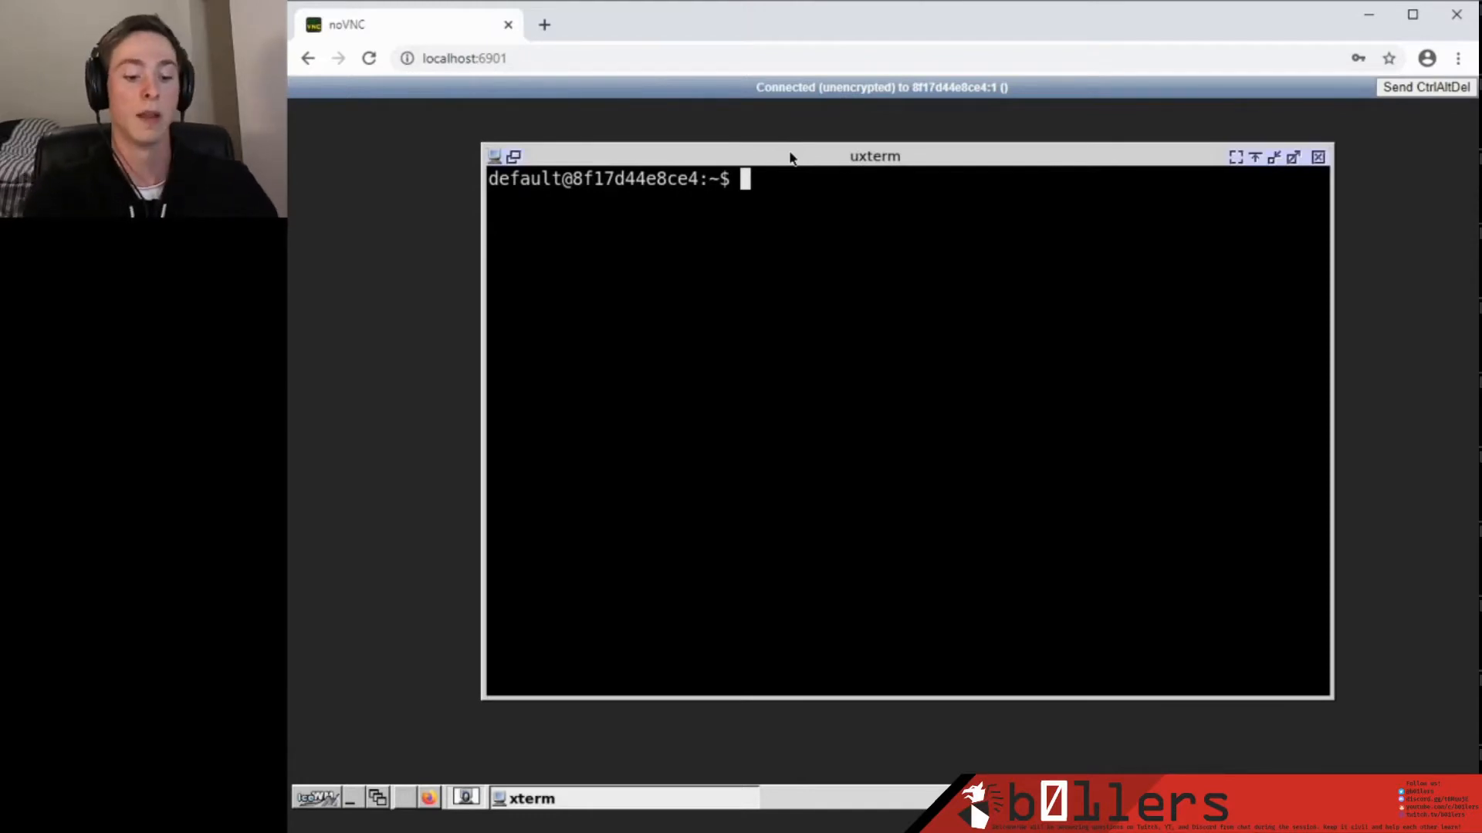
Create the folder /headless/bootcamp/burp with mkdir -p.
{"action": "type", "text": "mkdir "}
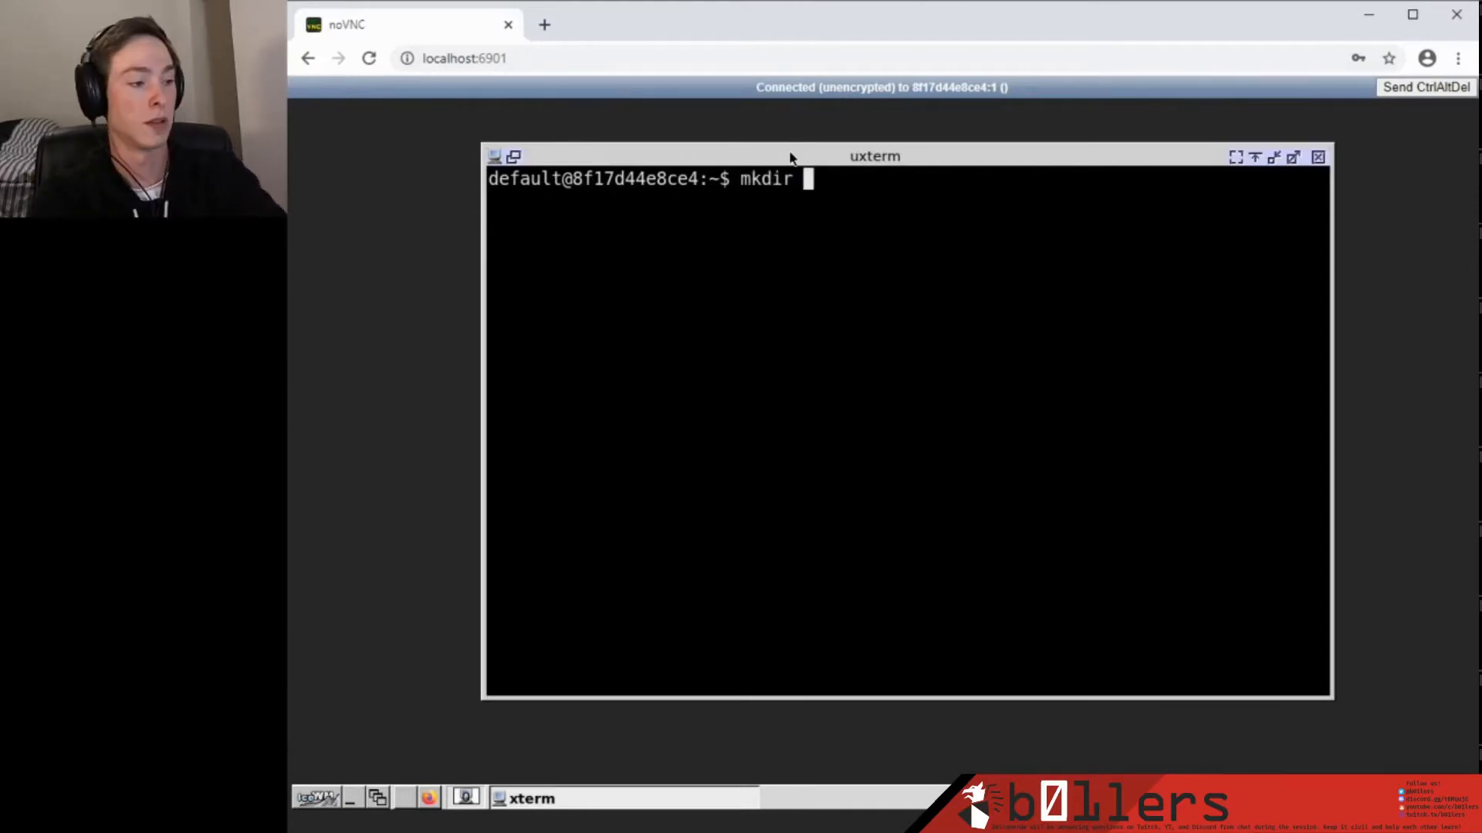
{"action": "type", "text": "/head"}
{"action": "key", "text": "BackSpace"}
{"action": "key", "text": "BackSpace"}
{"action": "key", "text": "BackSpace"}
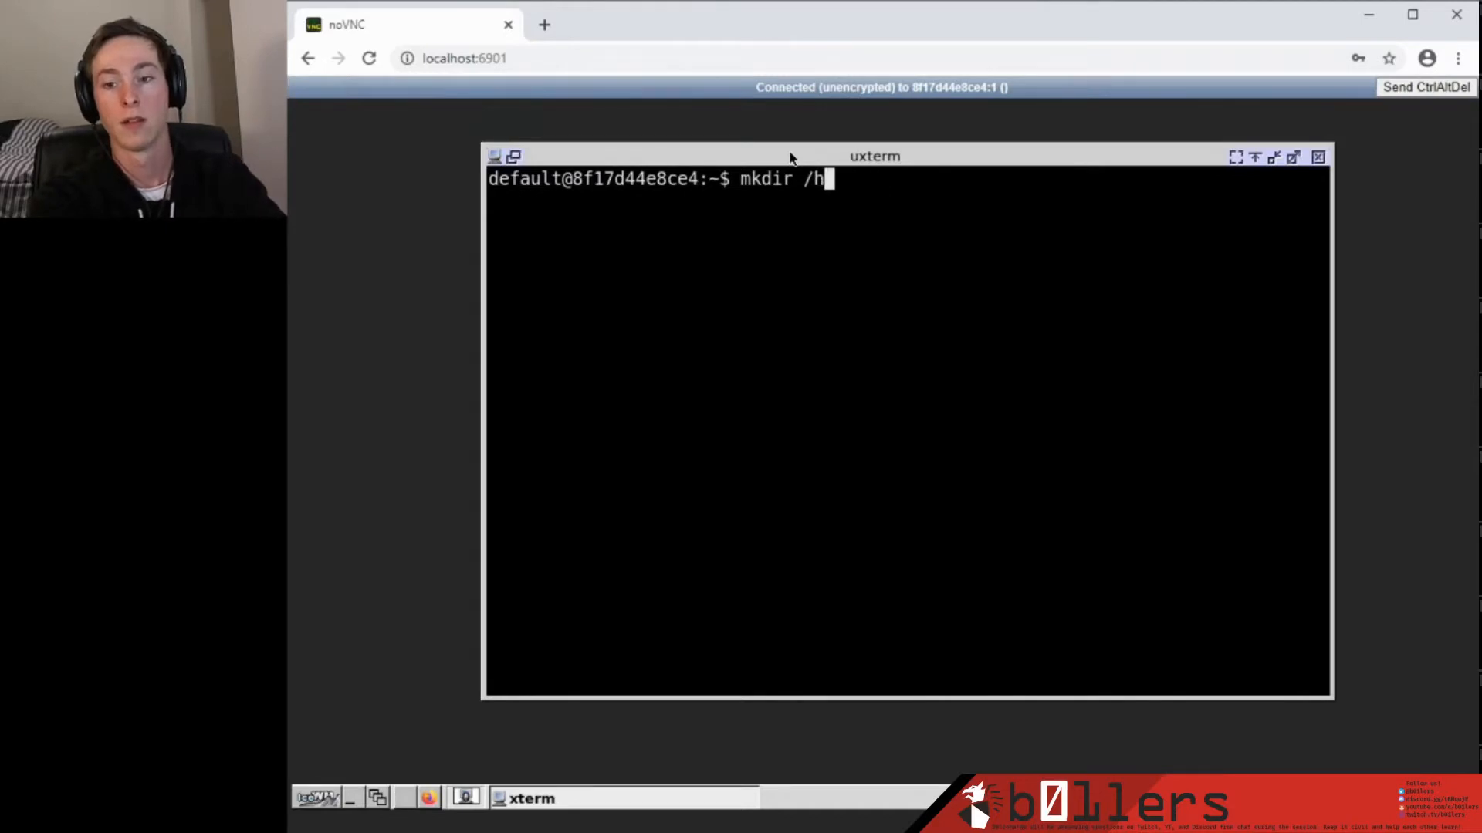
{"action": "key", "text": "BackSpace"}
{"action": "key", "text": "BackSpace"}
{"action": "type", "text": "-p /headle"}
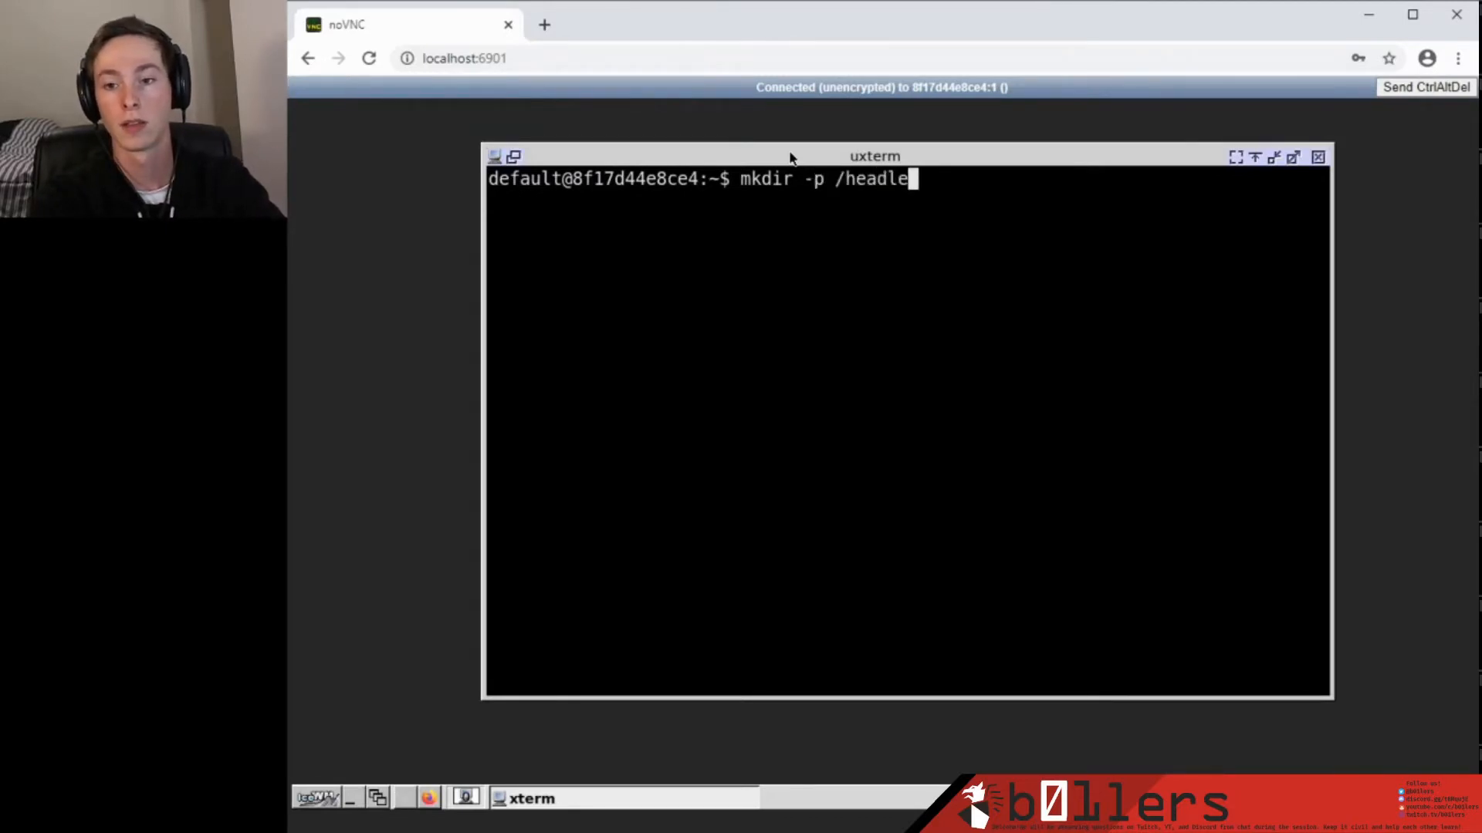
{"action": "type", "text": "ss/bootcamp/bu"}
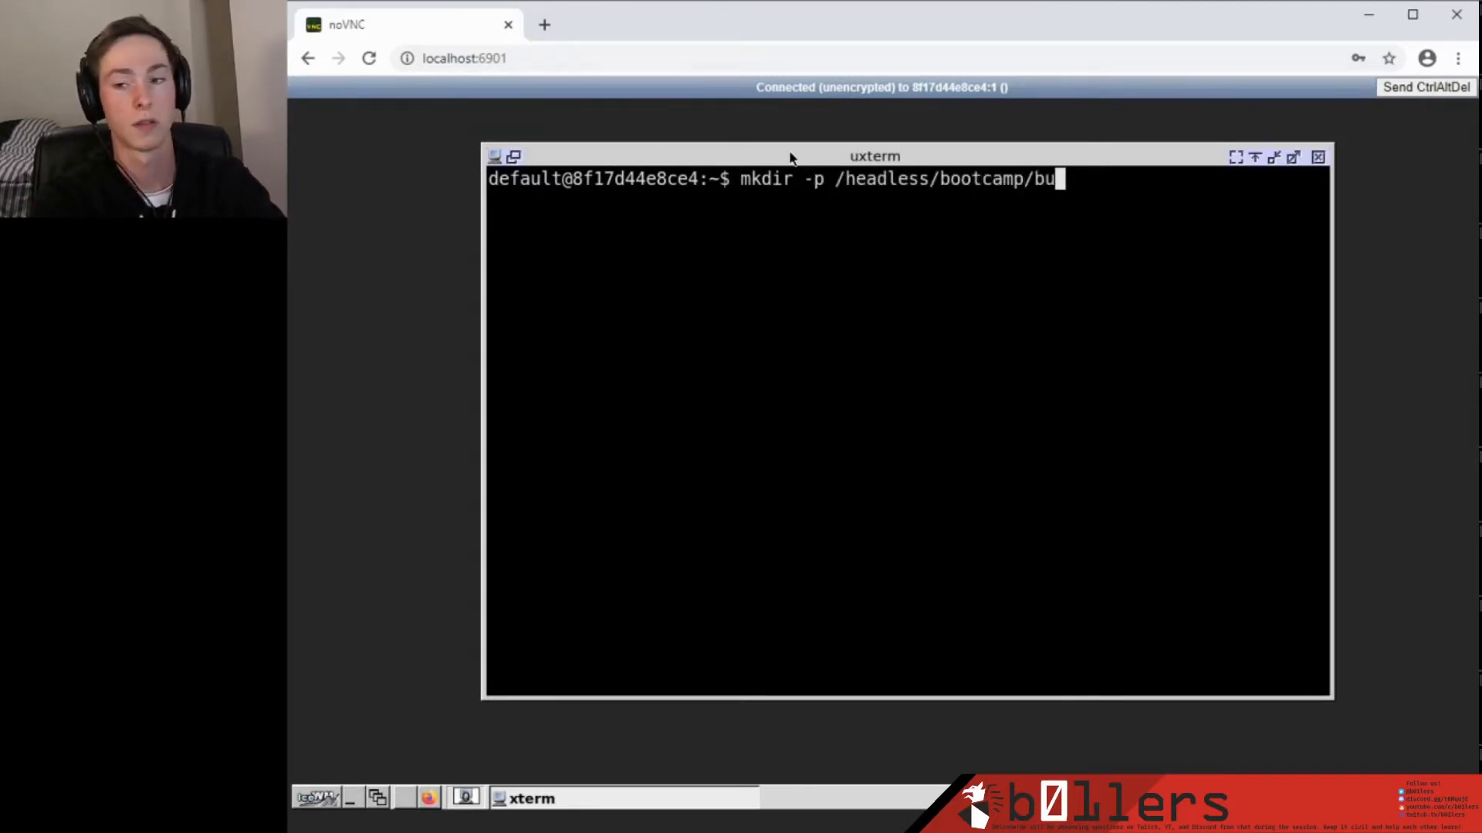
{"action": "type", "text": "rp"}
{"action": "key", "text": "Return"}
Give user default ownership of /headless/bootcamp/burp and run burpsuite-install.
{"action": "type", "text": "chown "}
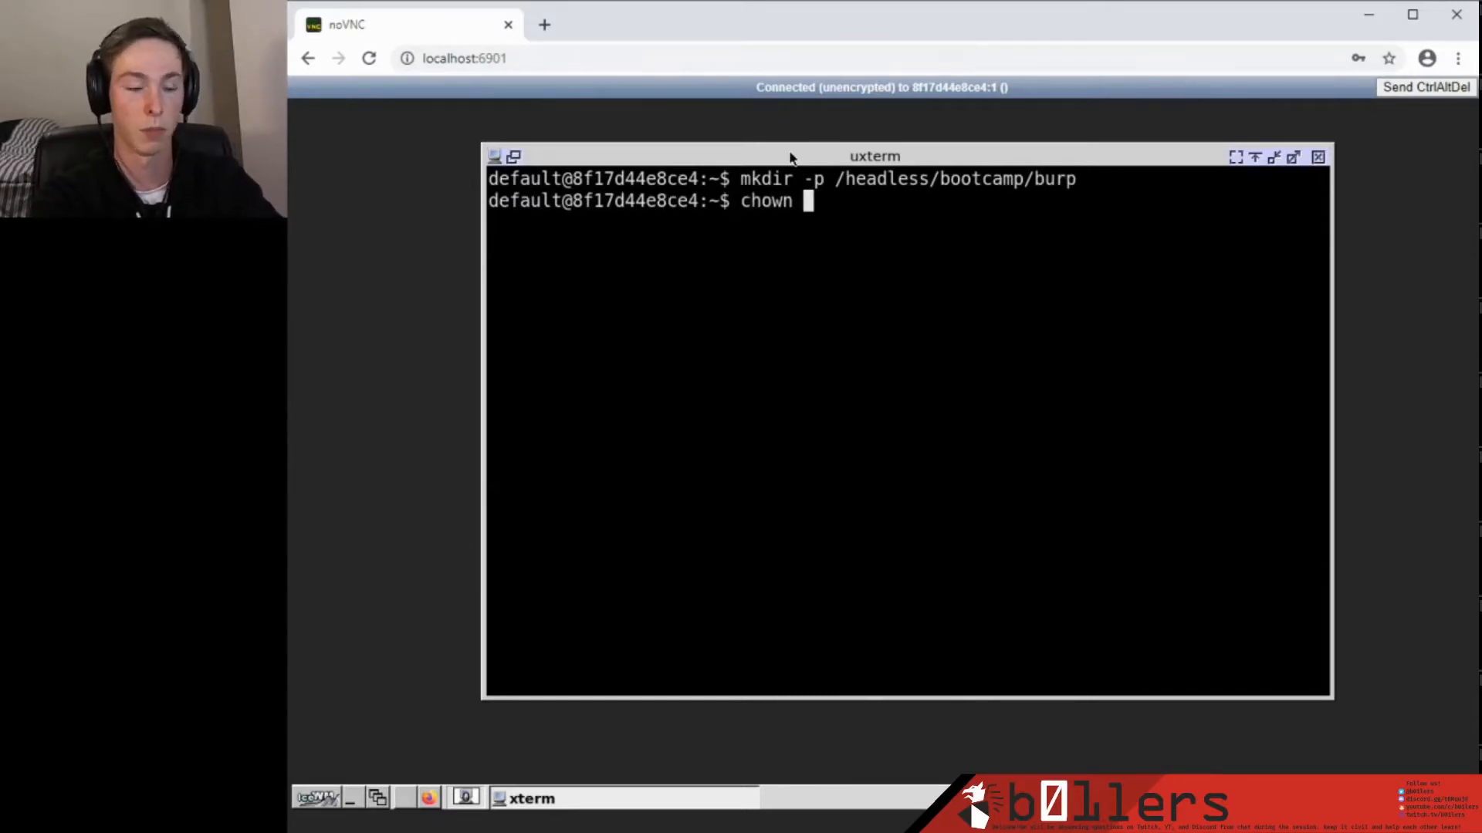
{"action": "type", "text": "default /"}
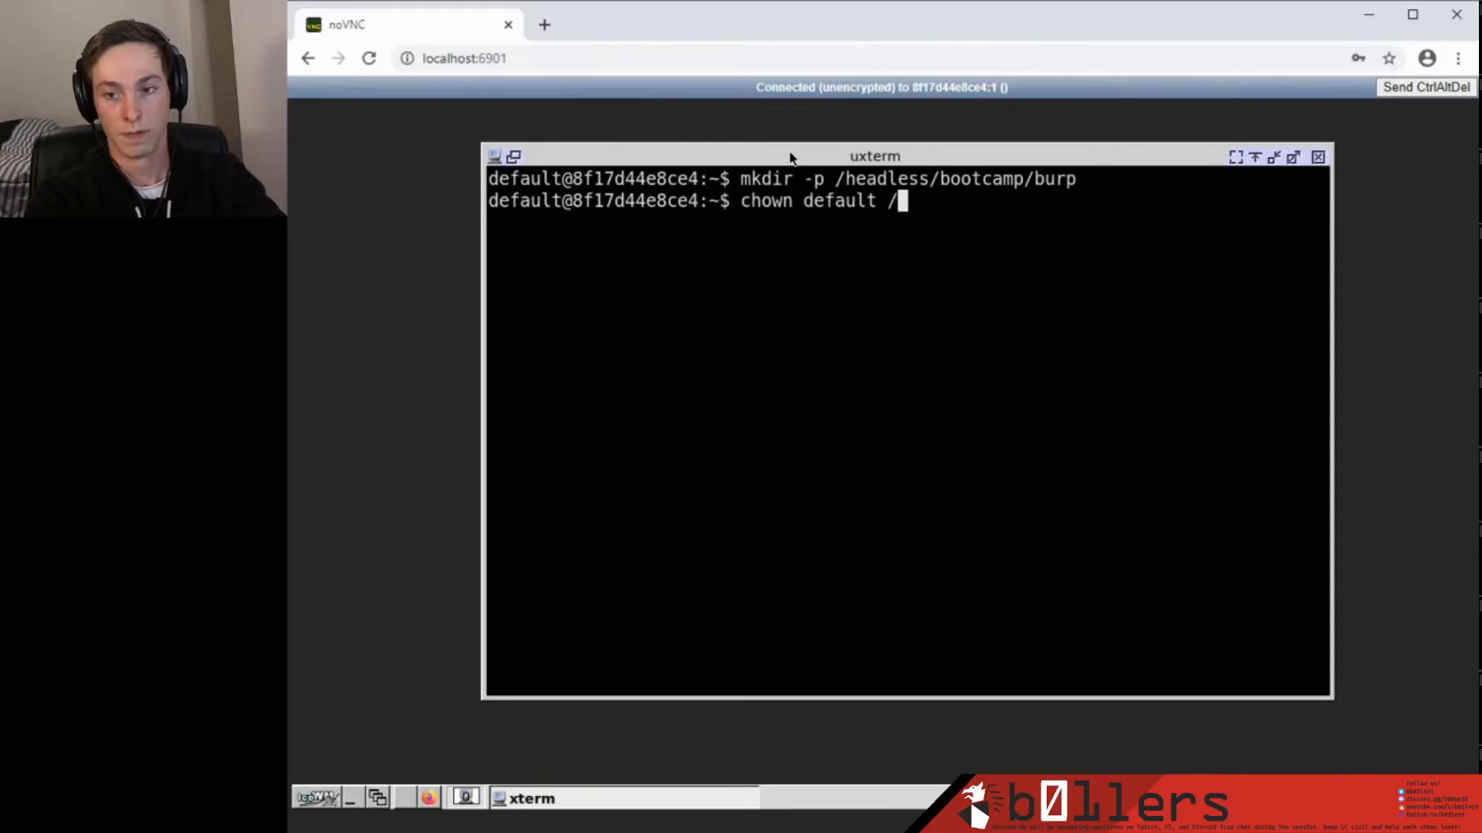
{"action": "type", "text": "headless/bootcamp"}
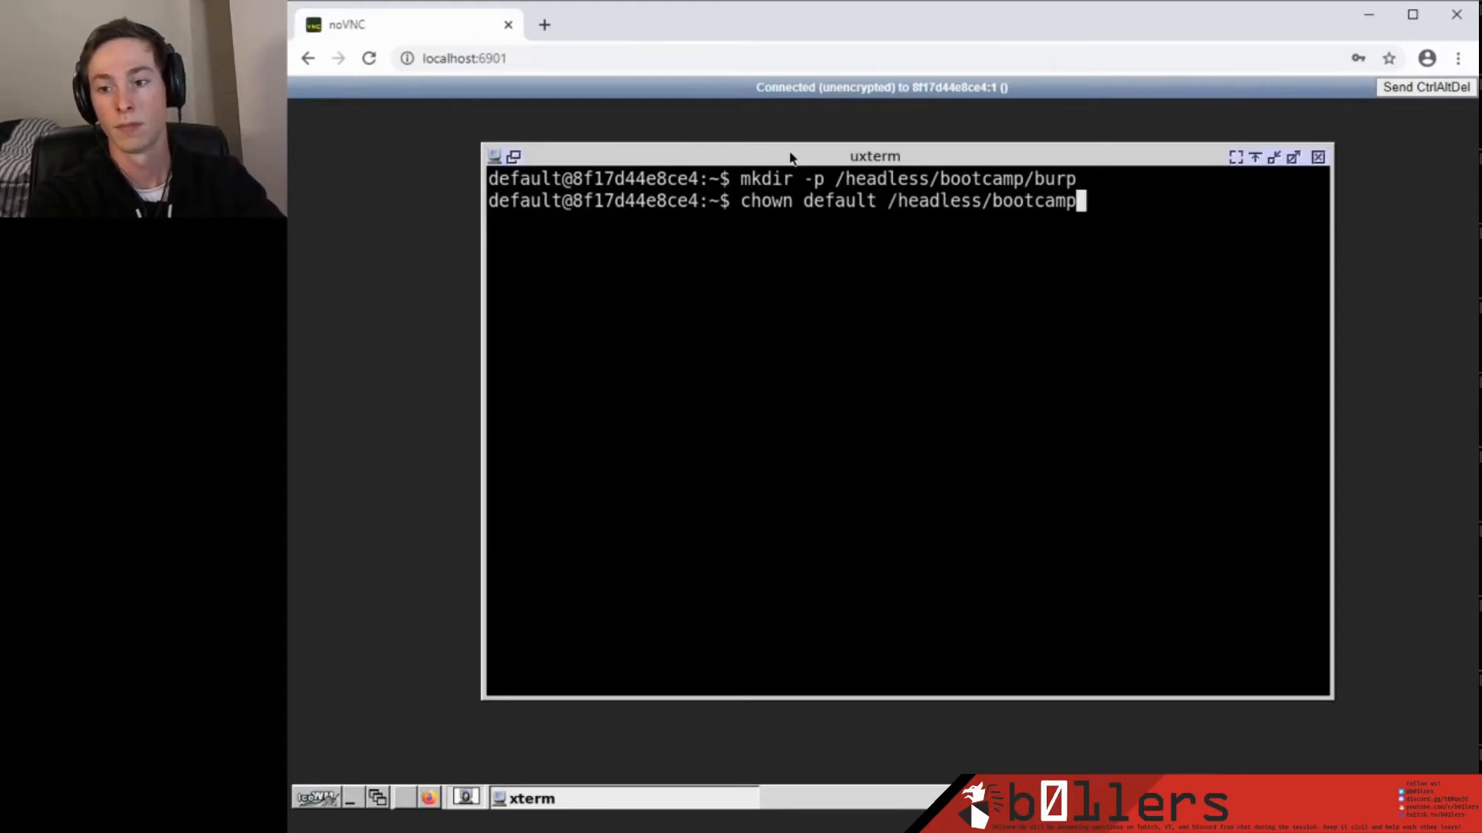
{"action": "type", "text": "/burp"}
{"action": "key", "text": "Return"}
{"action": "type", "text": "b"}
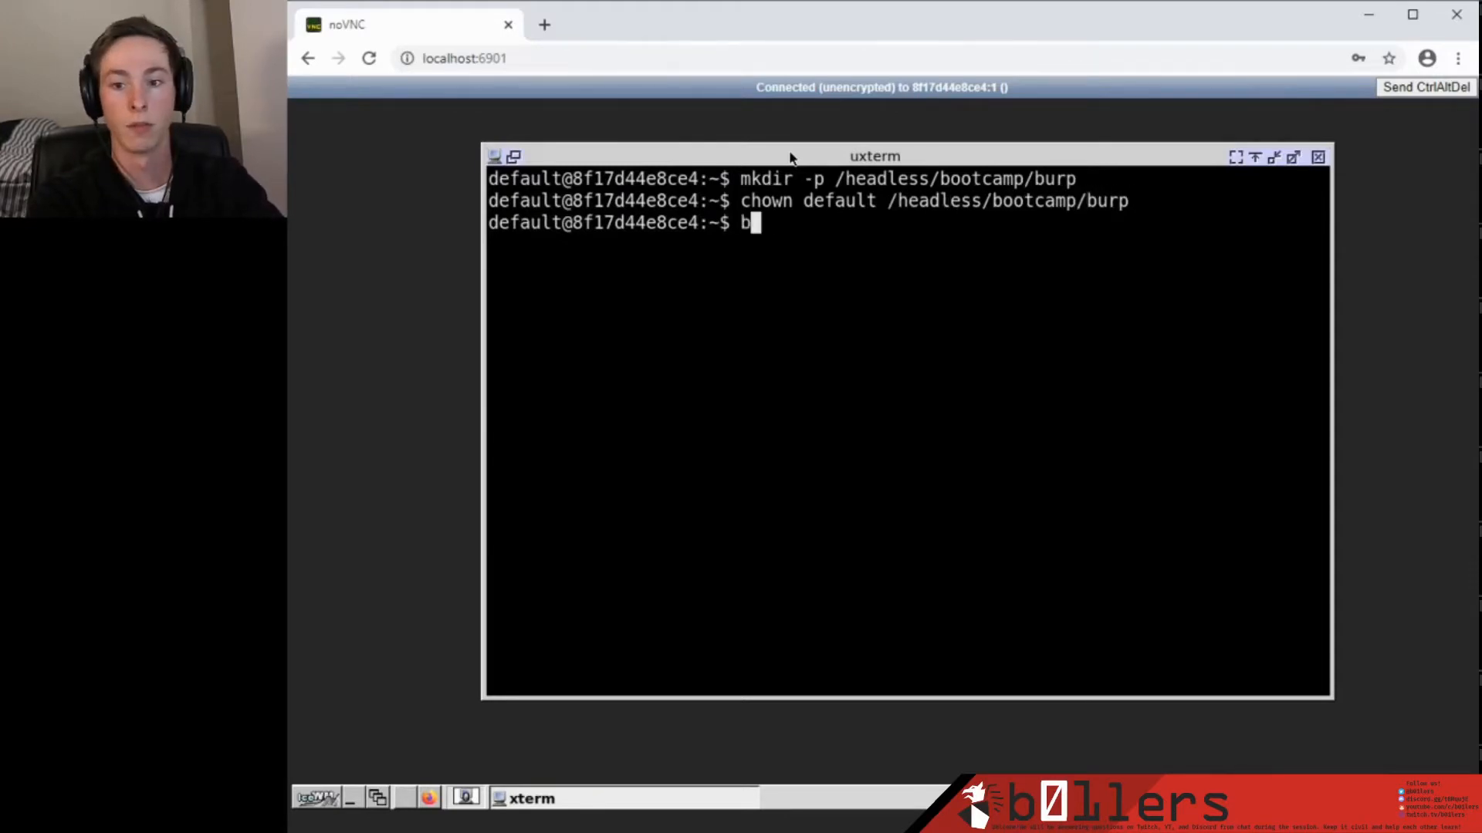
{"action": "type", "text": "urpsuite-install"}
{"action": "key", "text": "Return"}
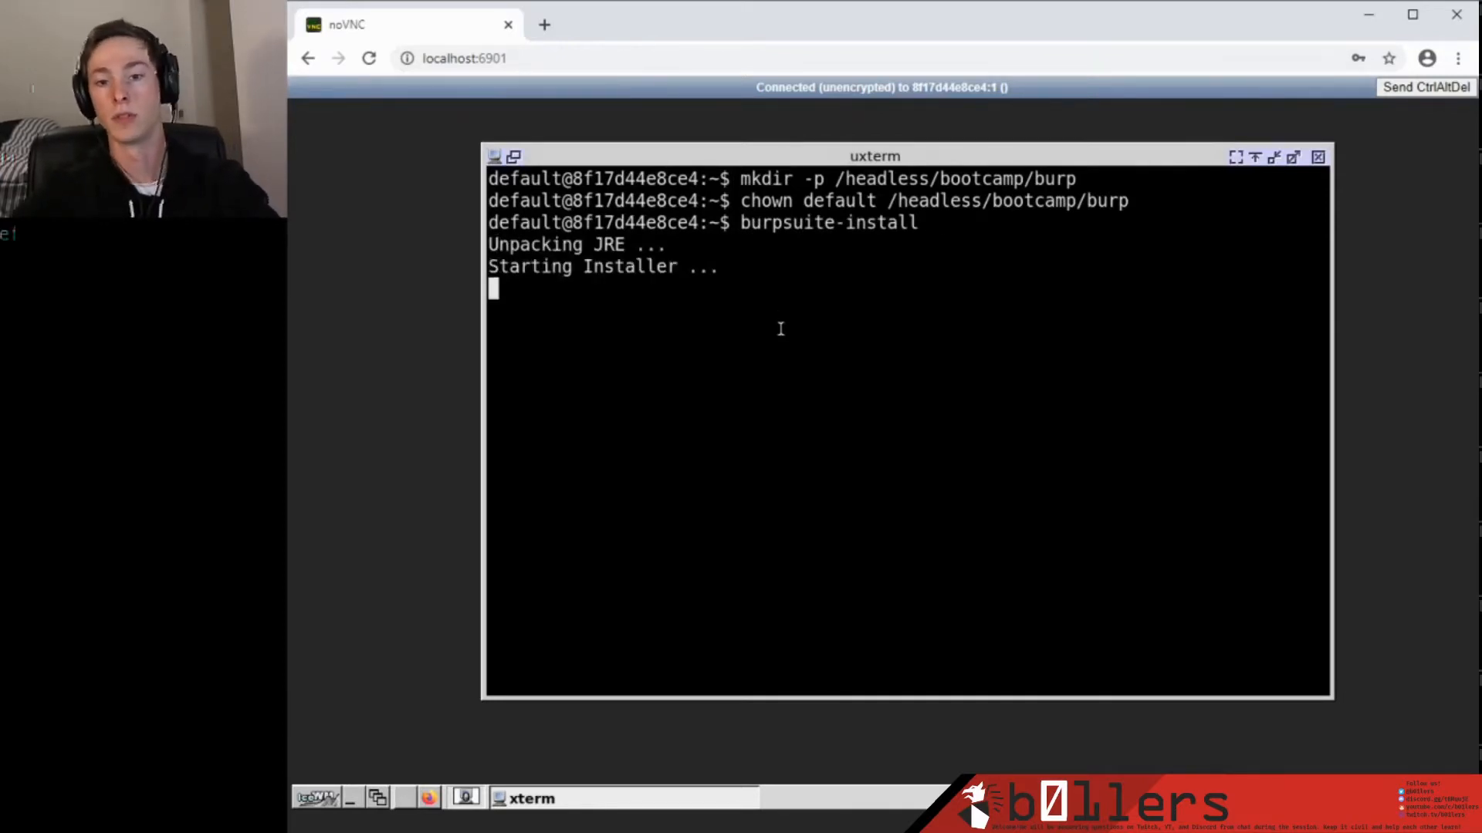
Set the installer's destination directory to /headless/bootcamp/burp.
{"action": "left_click", "coordinate": [993, 645]}
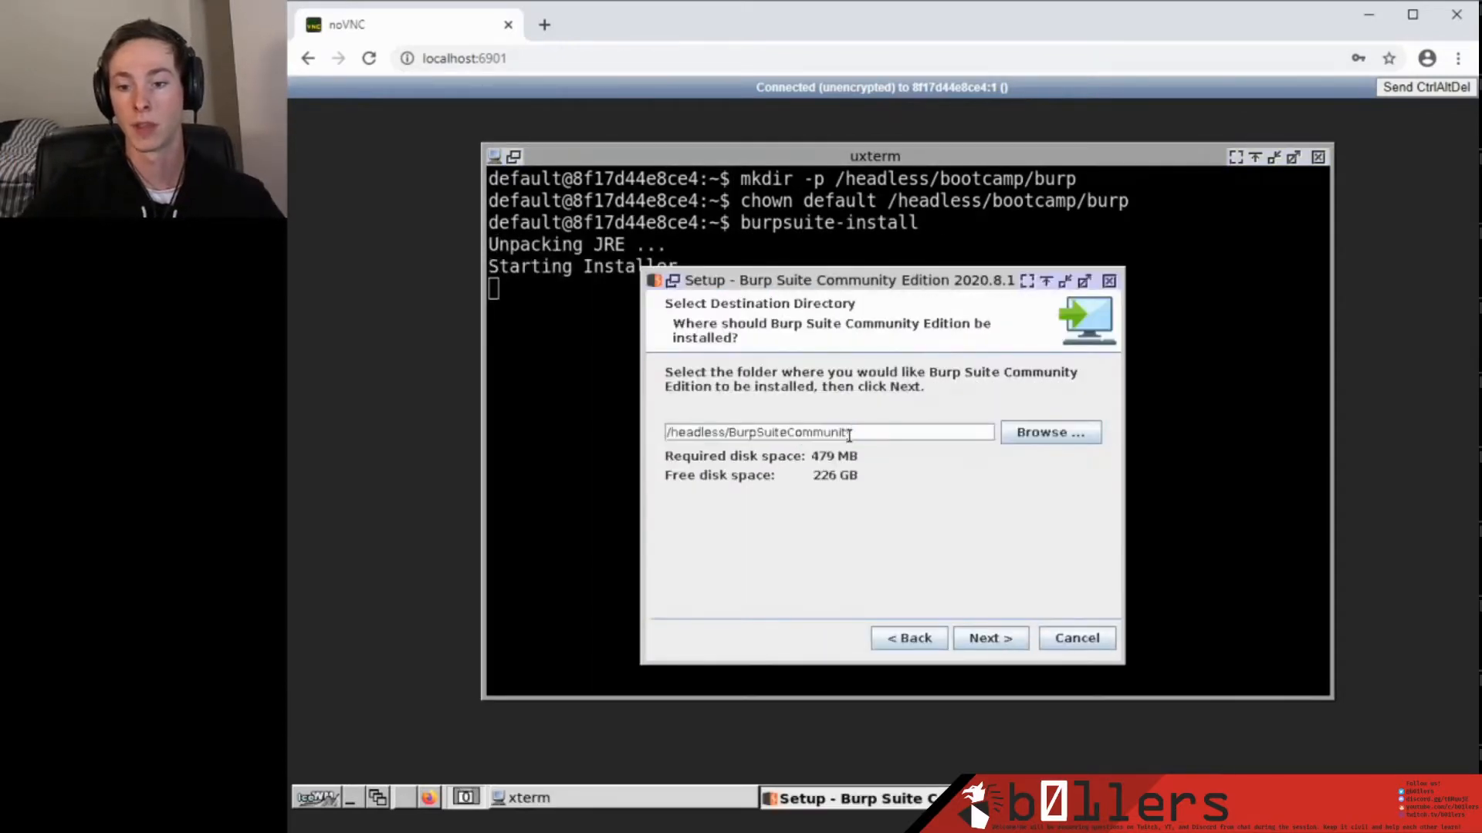
{"action": "left_click_drag", "start_coordinate": [848, 436], "coordinate": [665, 433]}
{"action": "left_click", "coordinate": [1050, 432]}
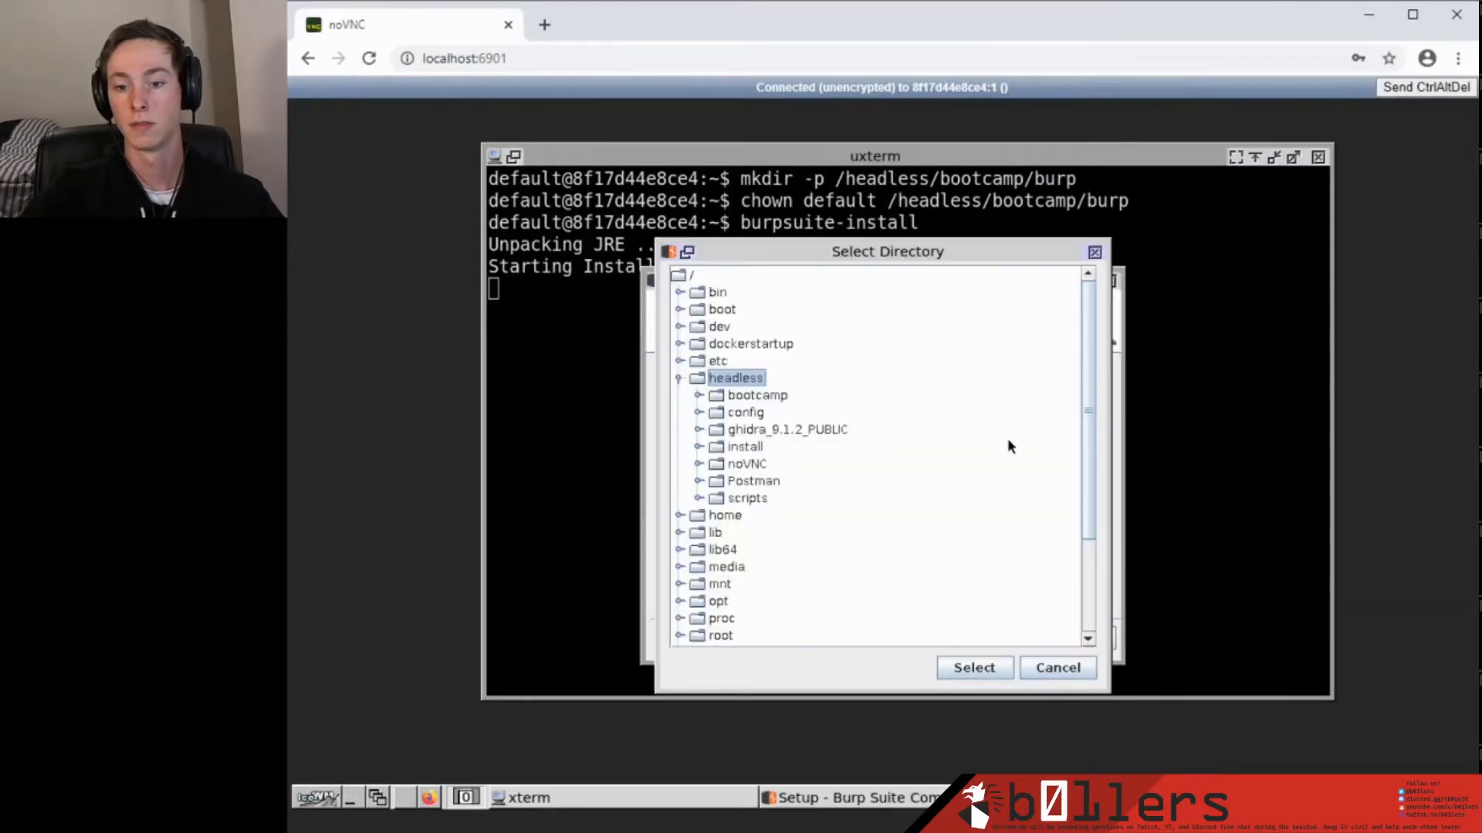
{"action": "left_click", "coordinate": [737, 396]}
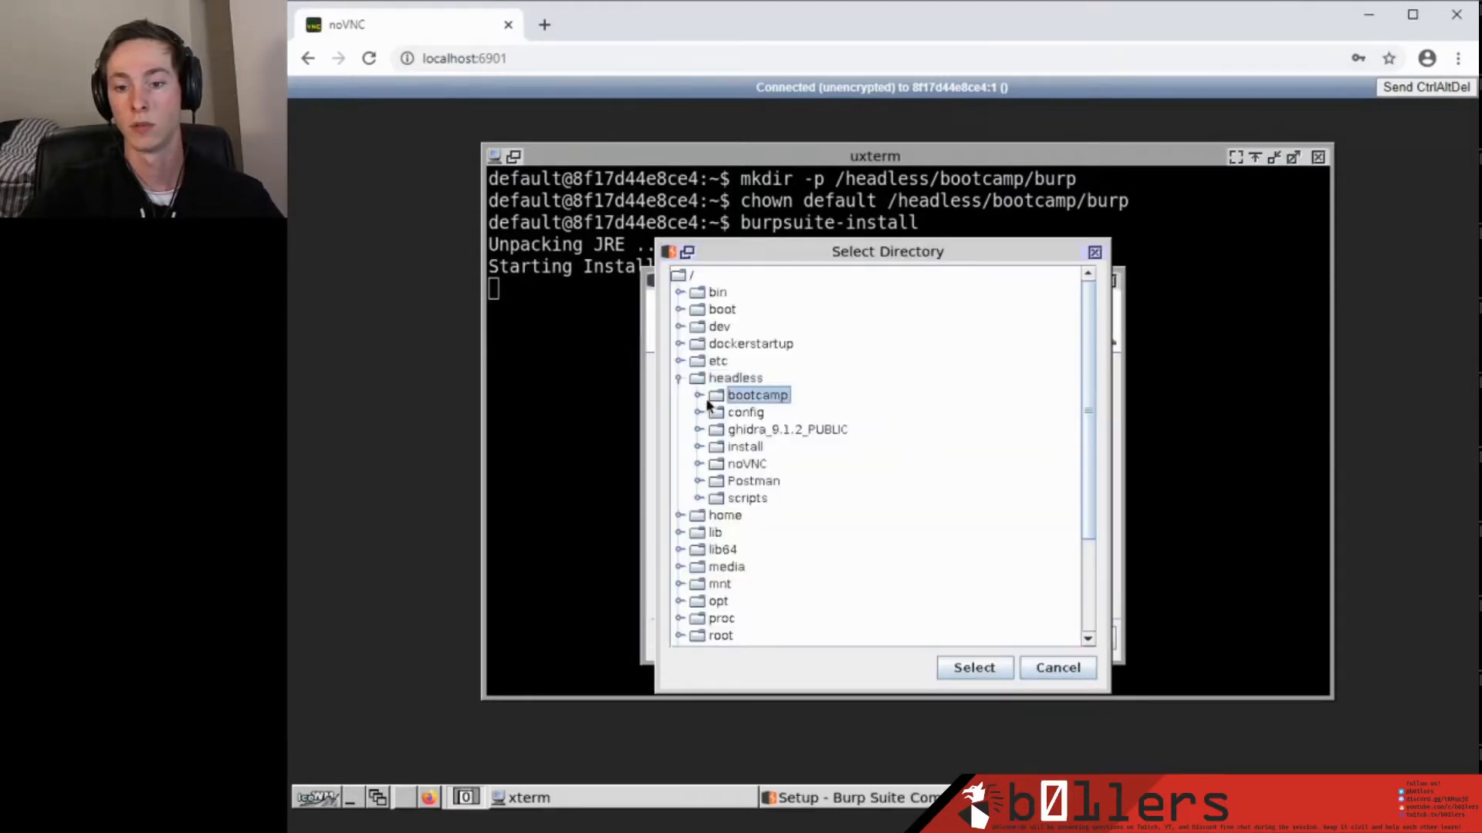
{"action": "left_click", "coordinate": [698, 395]}
{"action": "left_click", "coordinate": [740, 414]}
{"action": "left_click", "coordinate": [971, 665]}
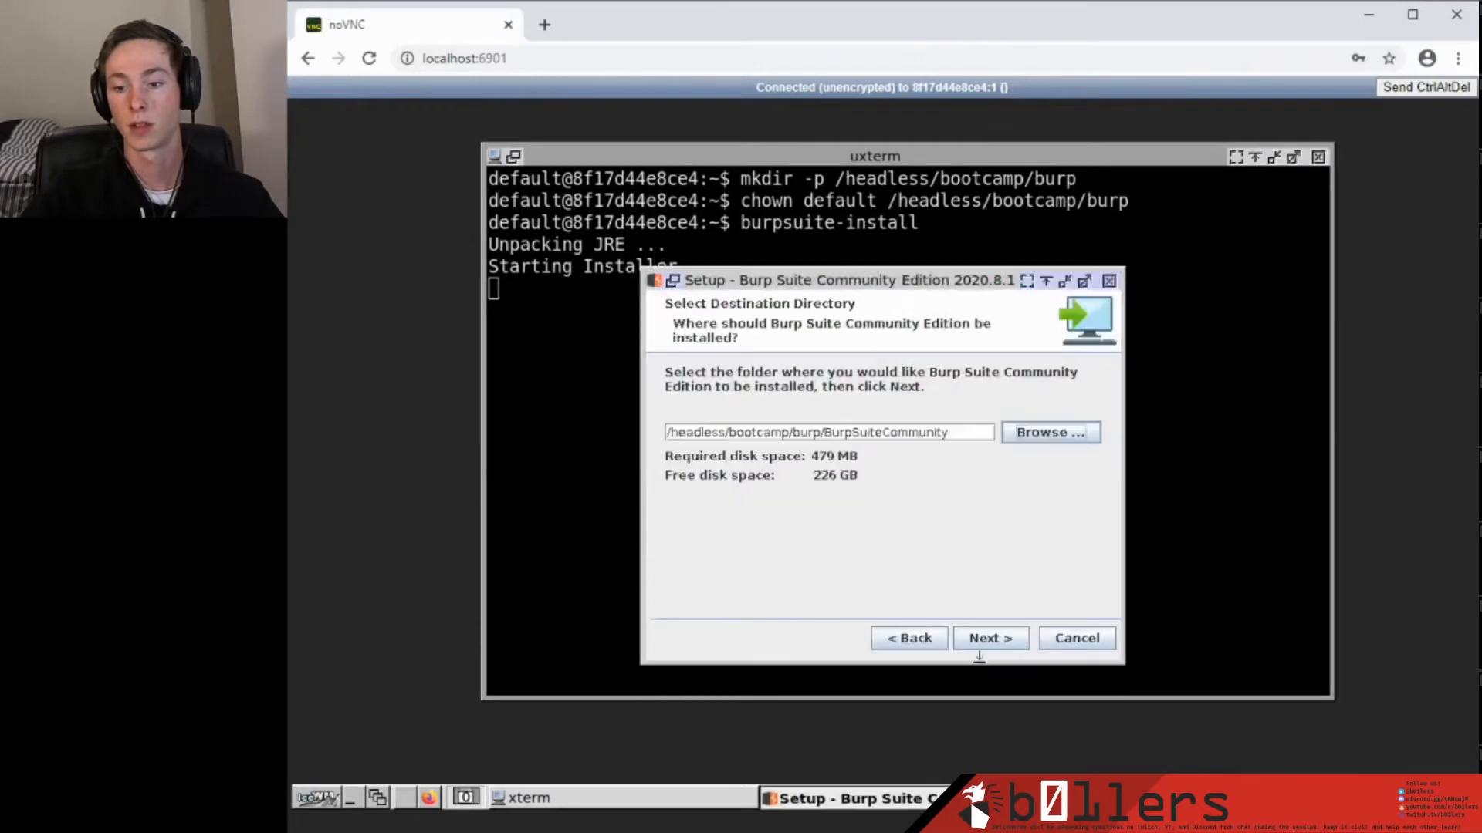
{"action": "left_click", "coordinate": [1000, 640]}
Put the symlinks in /headless/bootcamp/burp, install past the root warning, and finish.
{"action": "left_click", "coordinate": [1020, 456]}
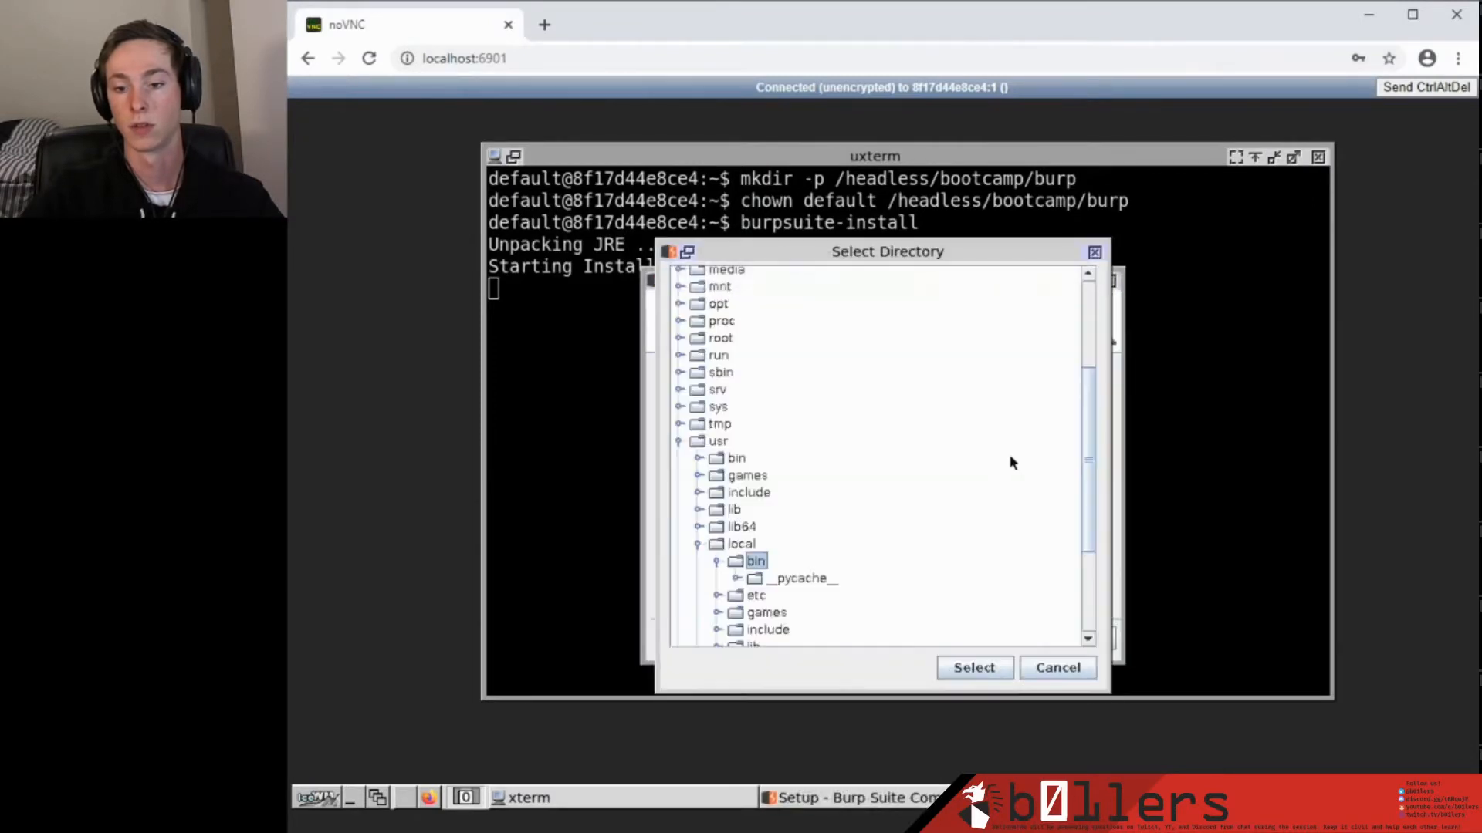
{"action": "left_click", "coordinate": [683, 447]}
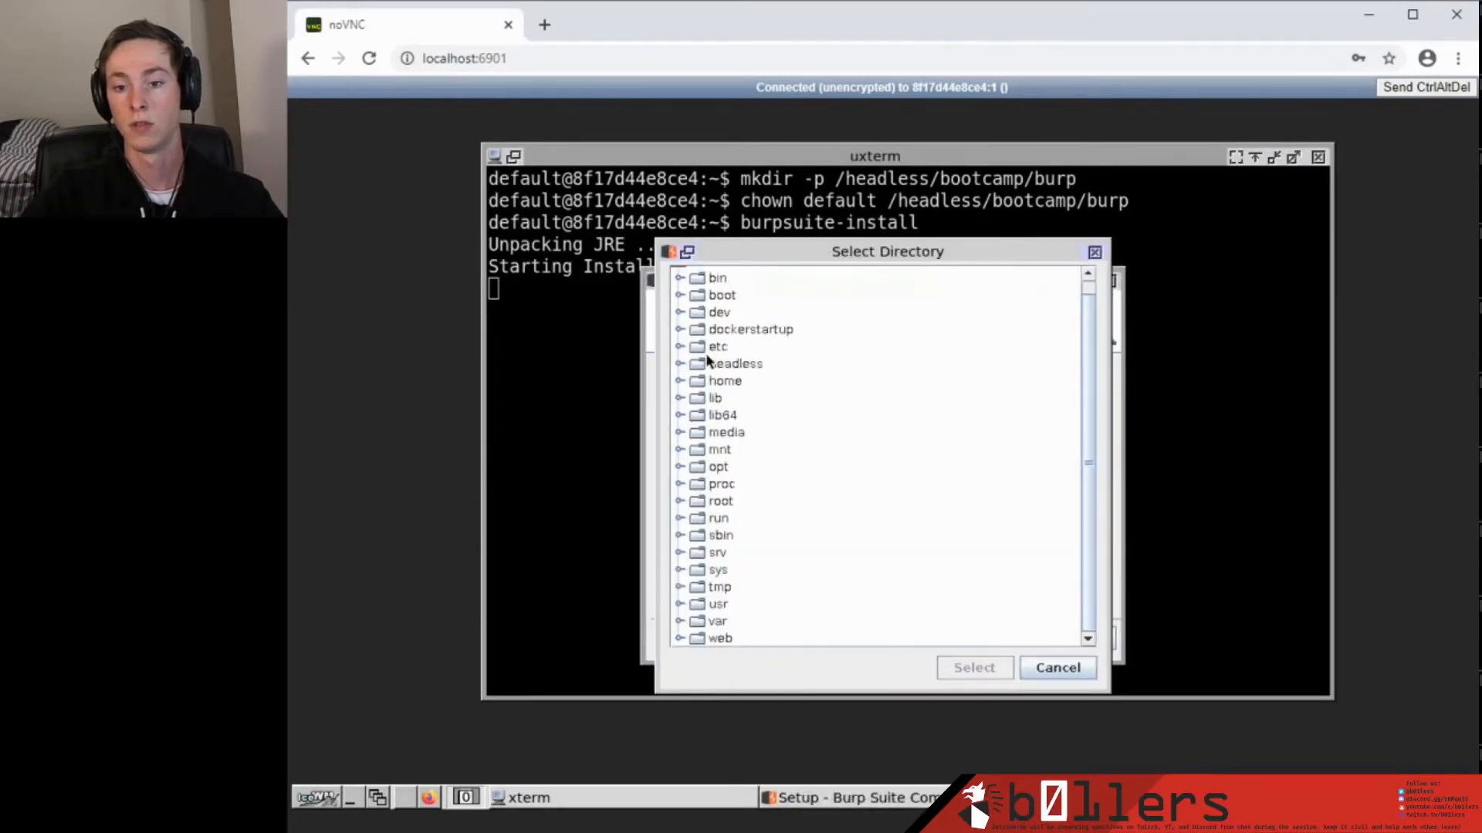
{"action": "left_click", "coordinate": [680, 364]}
{"action": "left_click", "coordinate": [699, 380]}
{"action": "left_click", "coordinate": [742, 398]}
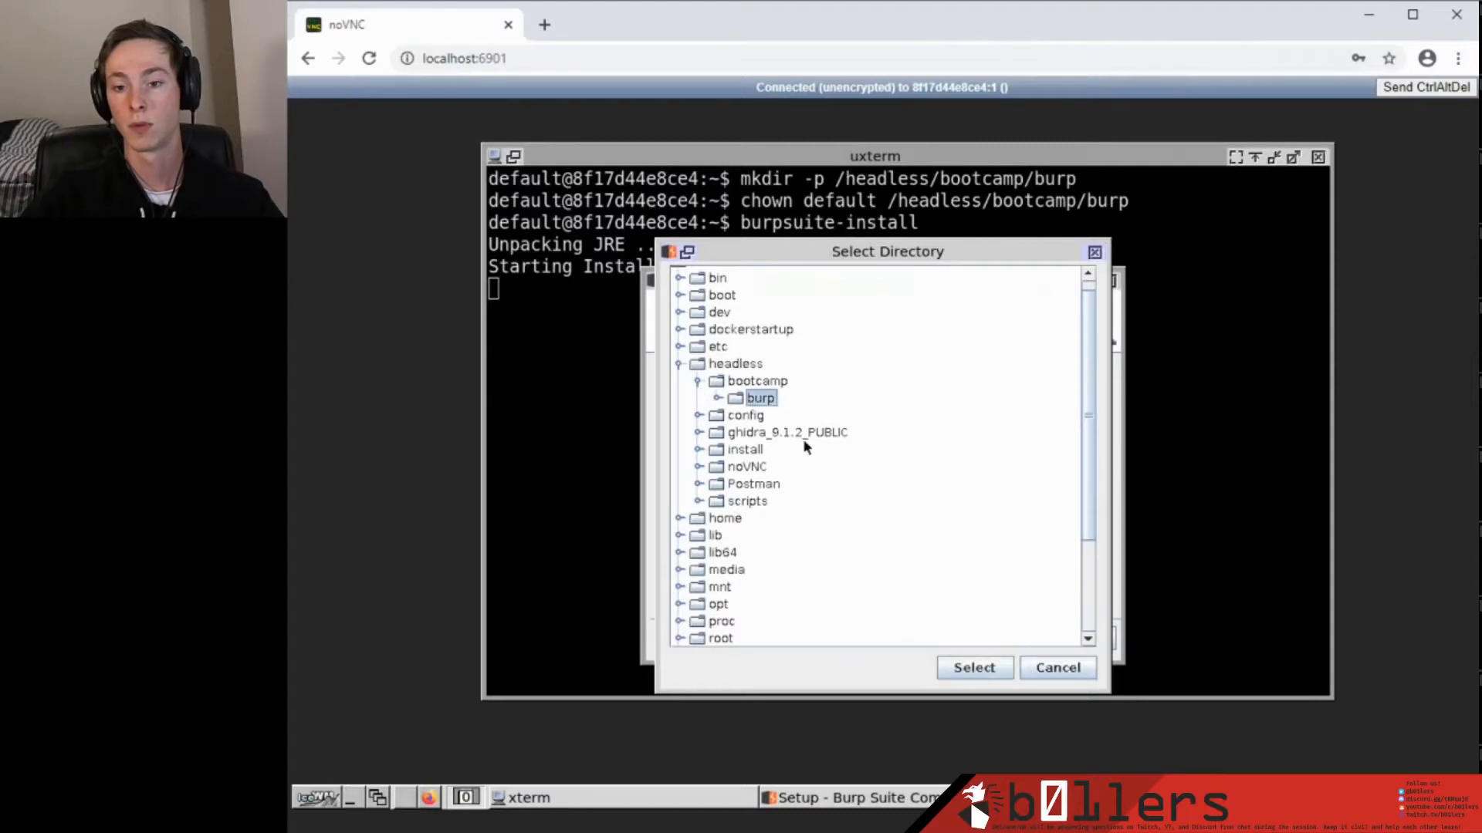
{"action": "left_click", "coordinate": [976, 670]}
{"action": "left_click", "coordinate": [1001, 640]}
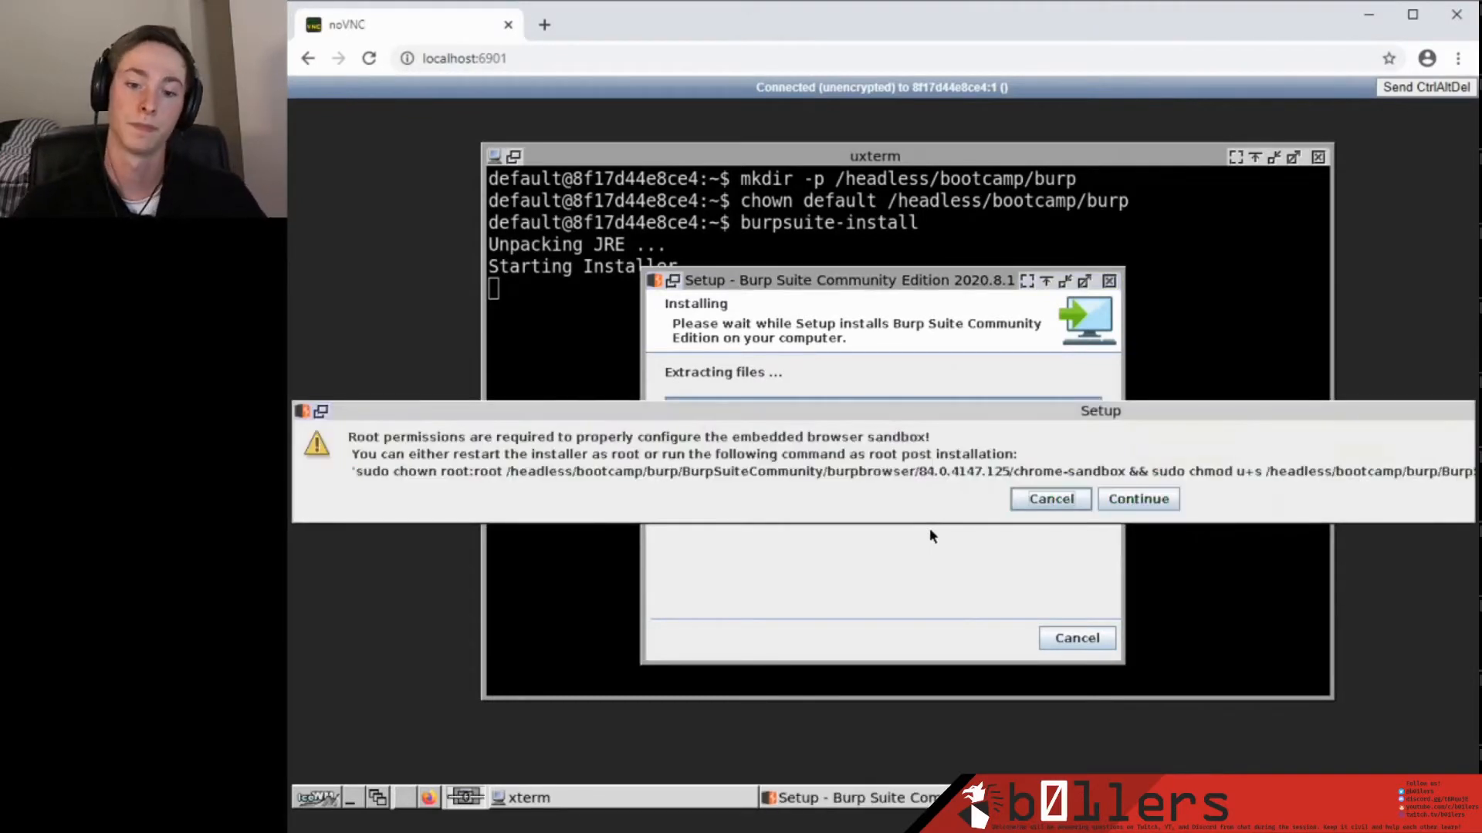
{"action": "left_click", "coordinate": [1147, 503]}
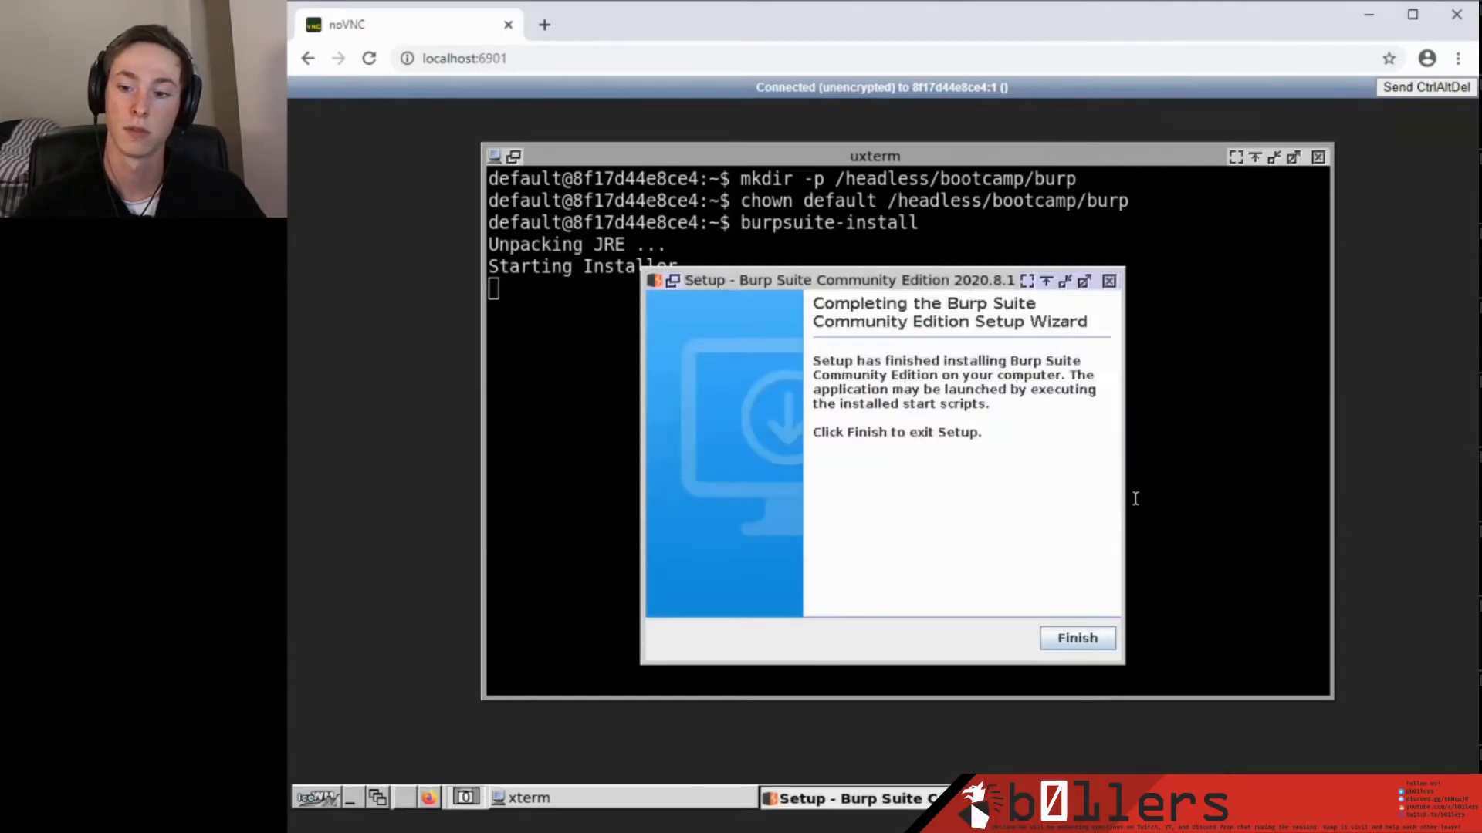
{"action": "left_click", "coordinate": [1078, 638]}
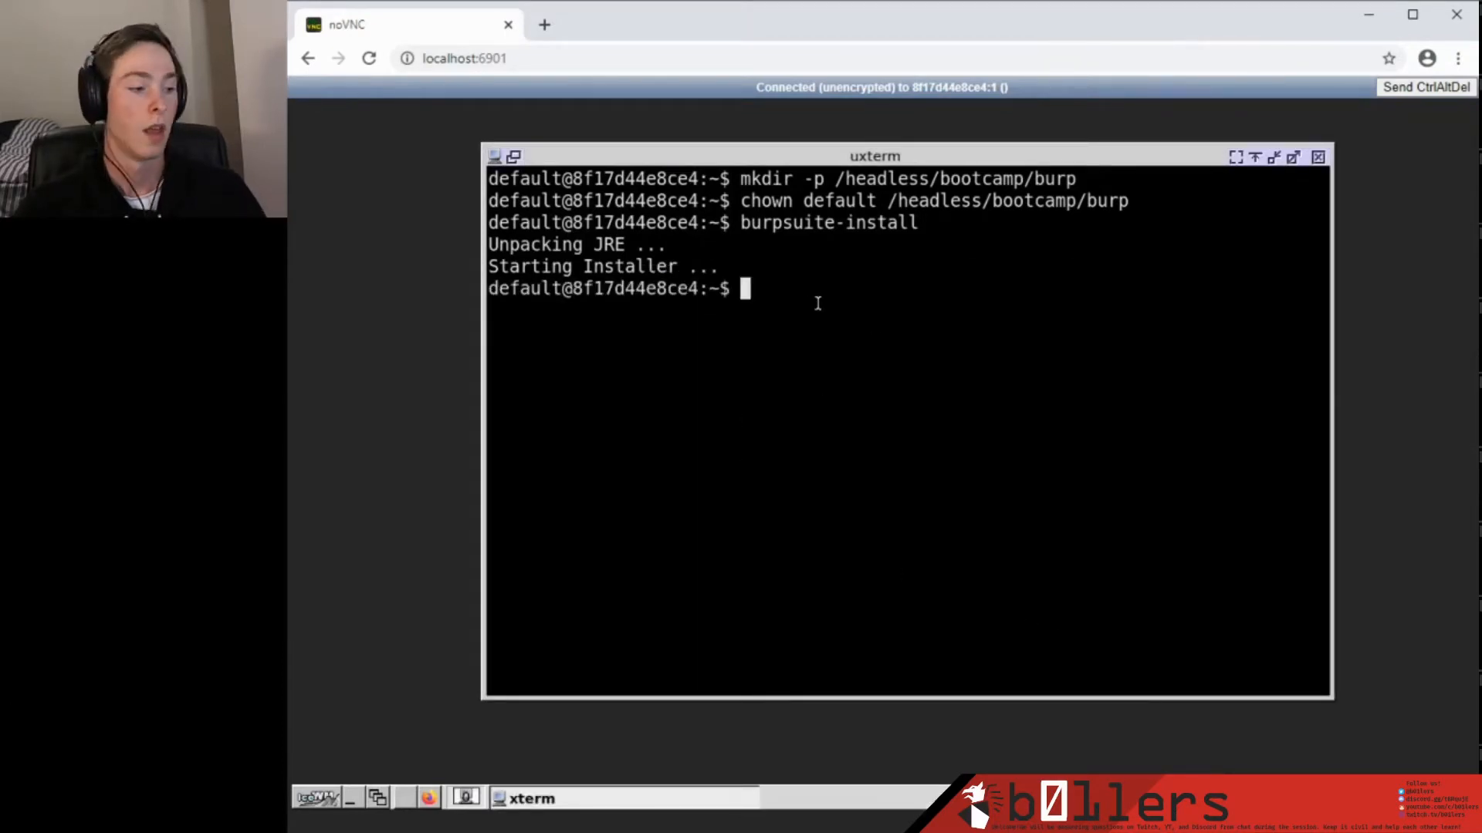
Change into /headless/bootcamp/burp/ and try running the BurpSuiteCommunity folder.
{"action": "type", "text": "cd "}
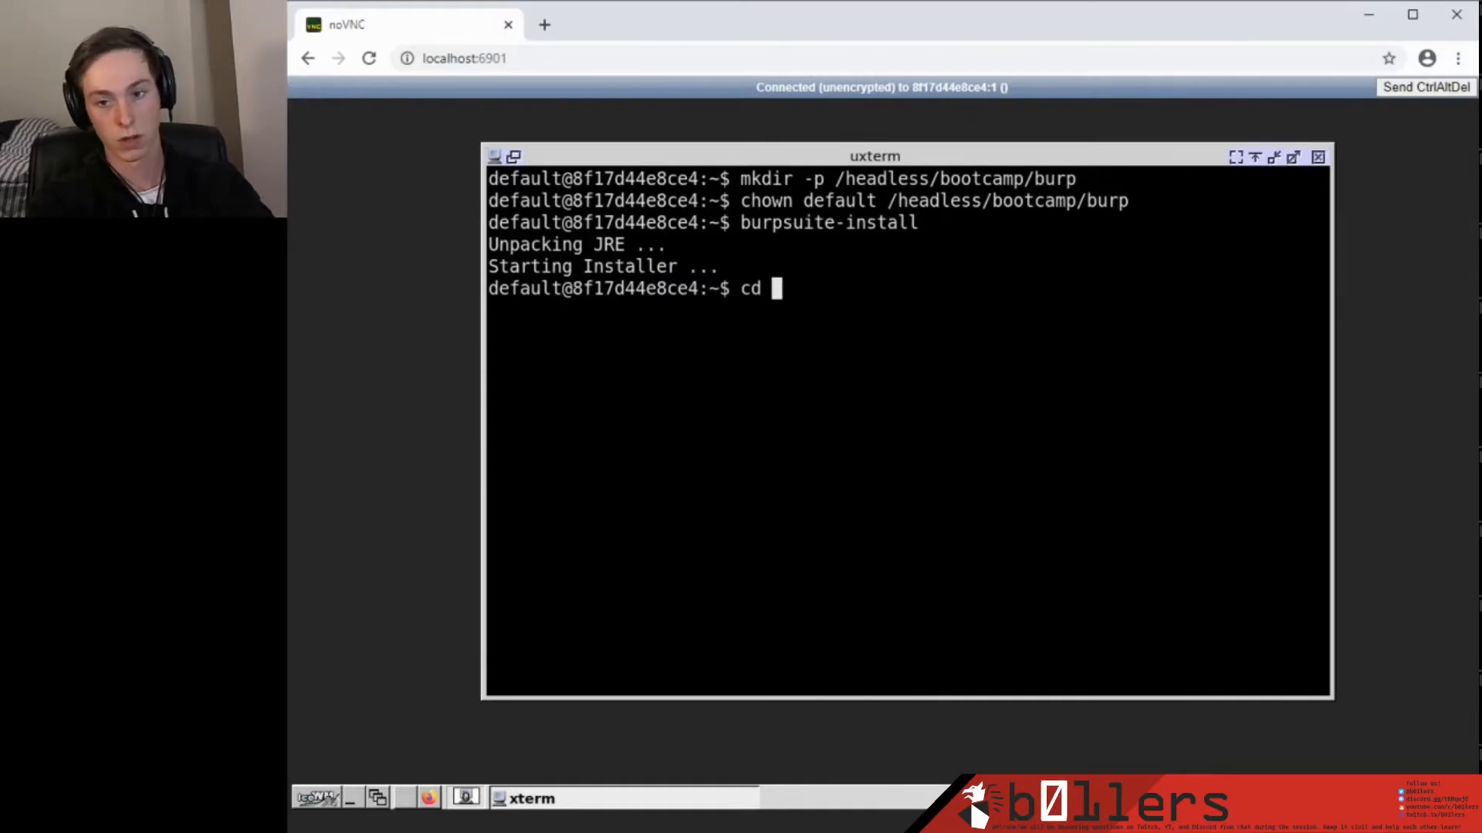
{"action": "type", "text": "/headless/bootcamp/burp/"}
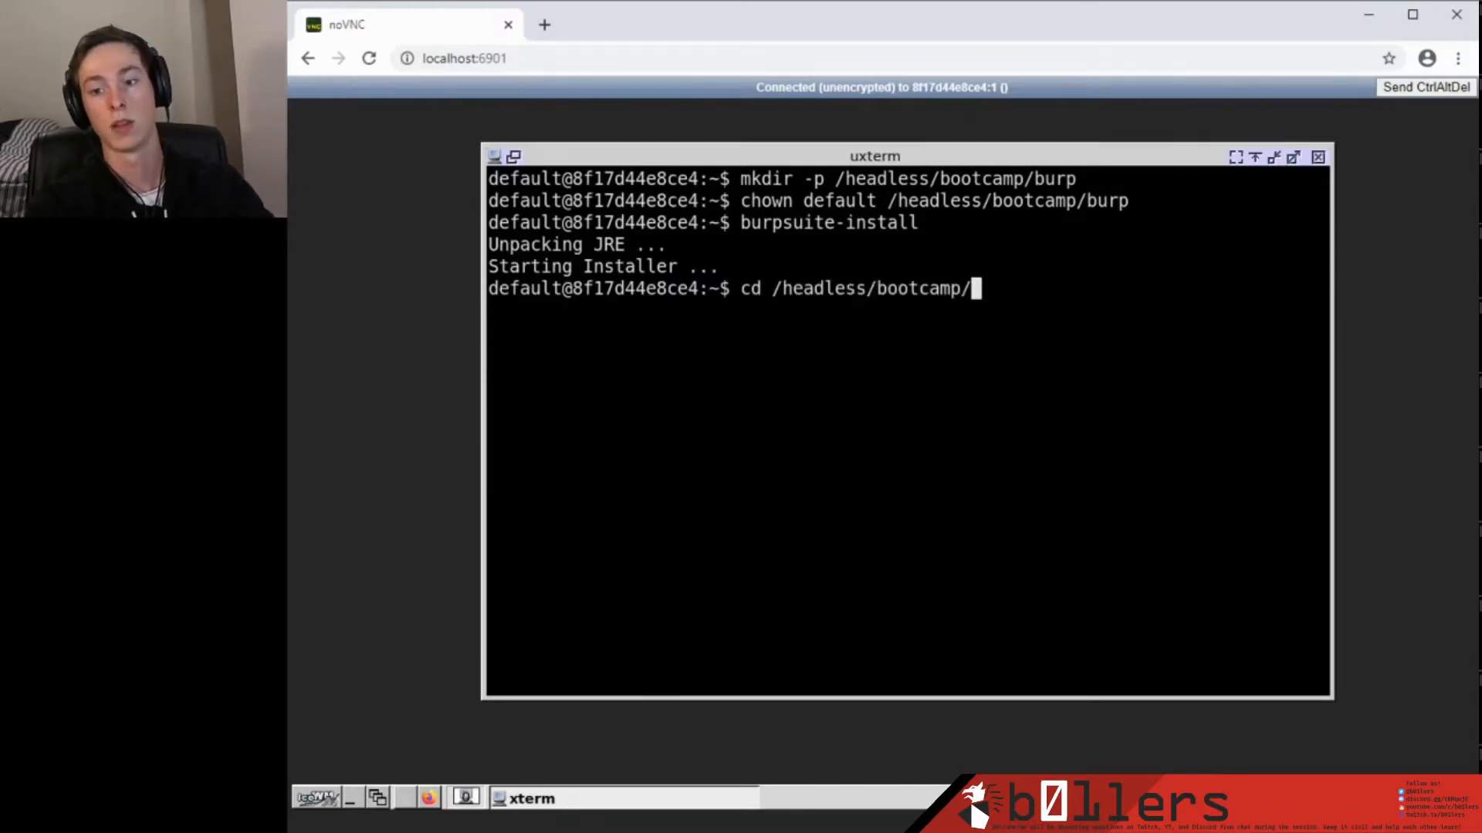
{"action": "key", "text": "Return"}
{"action": "type", "text": "./bur"}
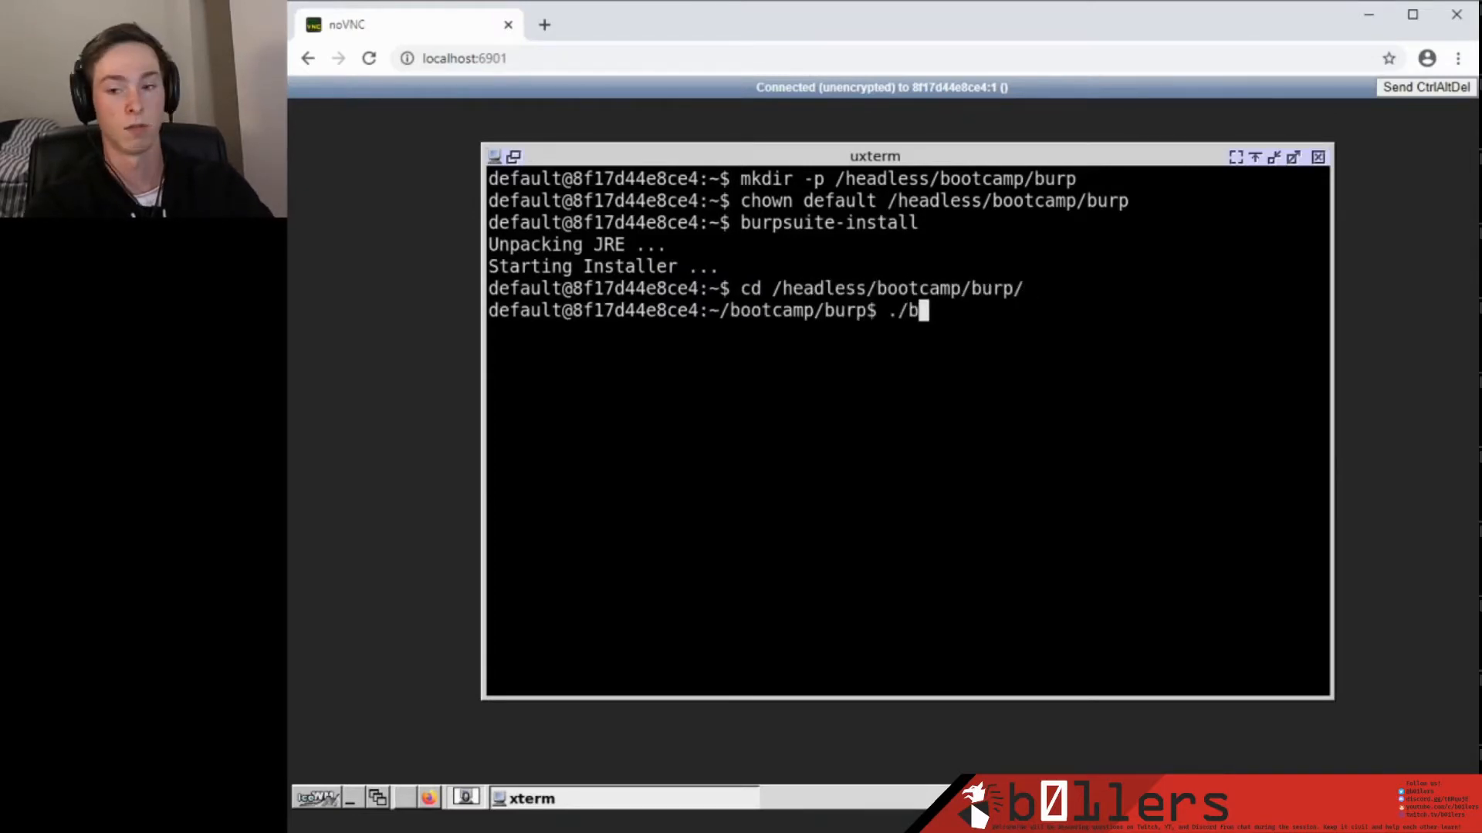
{"action": "key", "text": "BackSpace"}
{"action": "key", "text": "BackSpace"}
{"action": "key", "text": "BackSpace"}
{"action": "type", "text": "Bu"}
{"action": "key", "text": "Tab"}
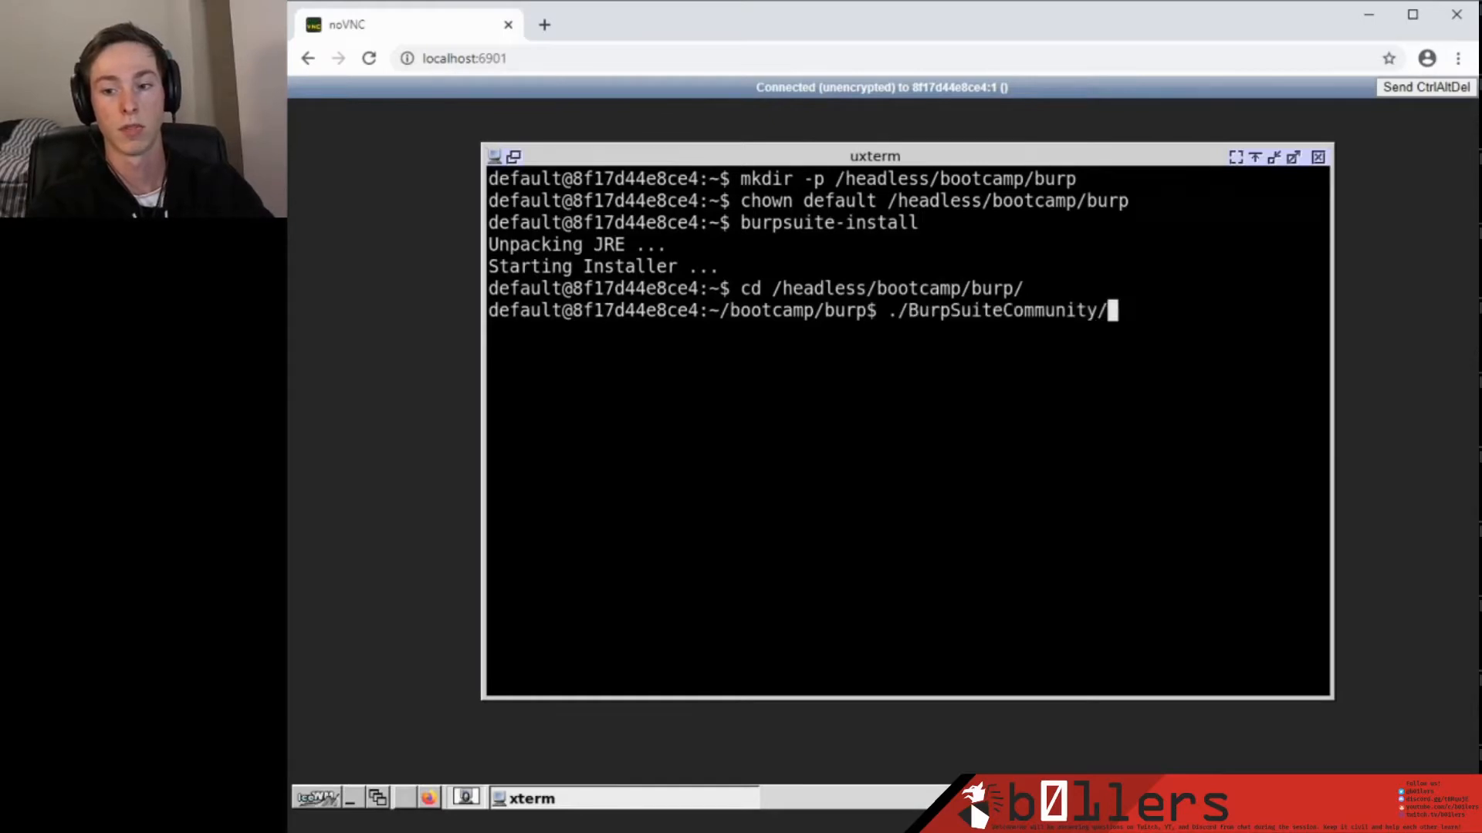
{"action": "key", "text": "Return"}
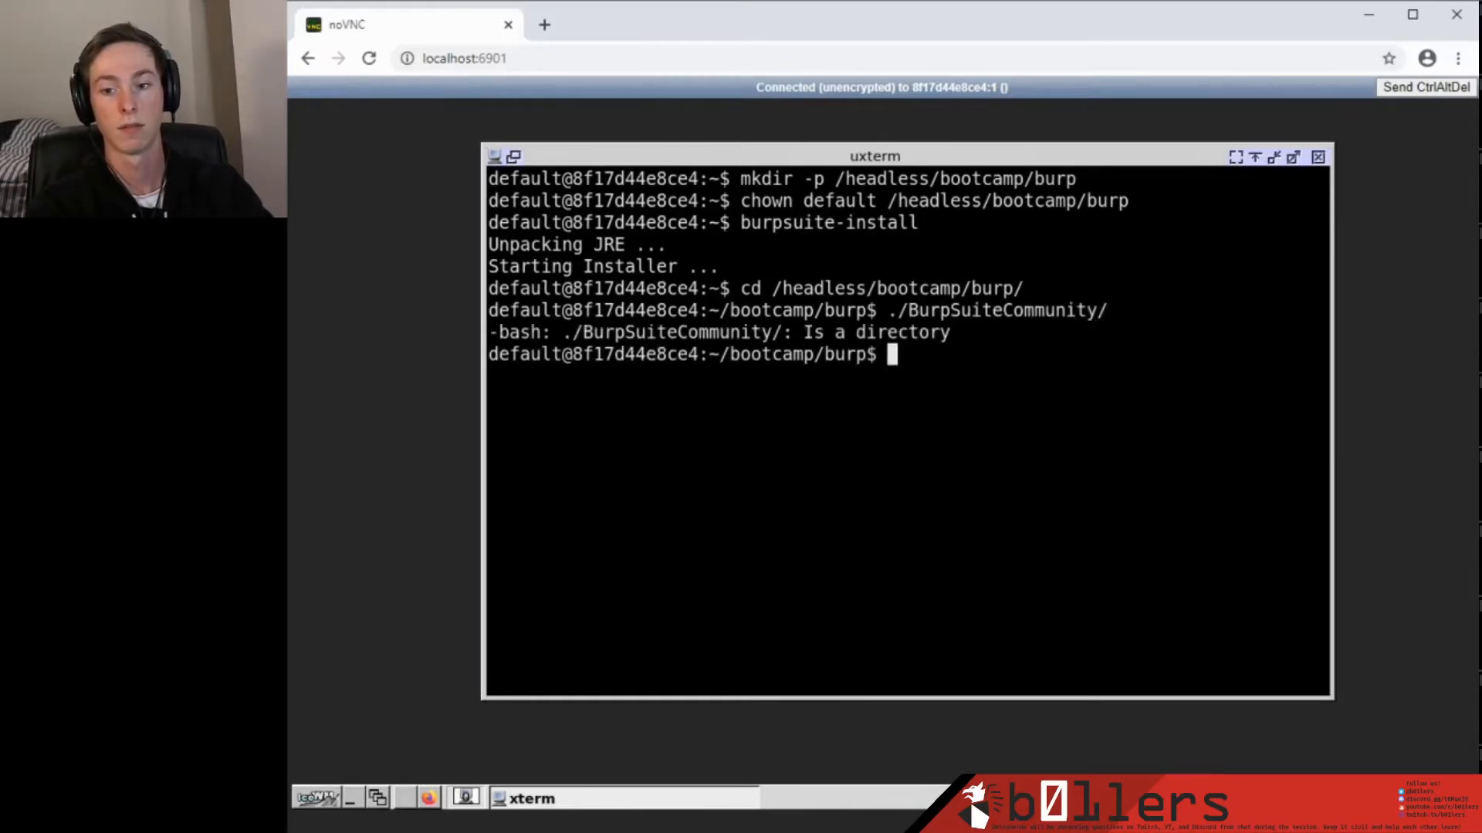
Run ./BurpSuiteCommunity/BurpSuiteCommunity using Tab completion.
{"action": "type", "text": "./Bu"}
{"action": "key", "text": "Tab"}
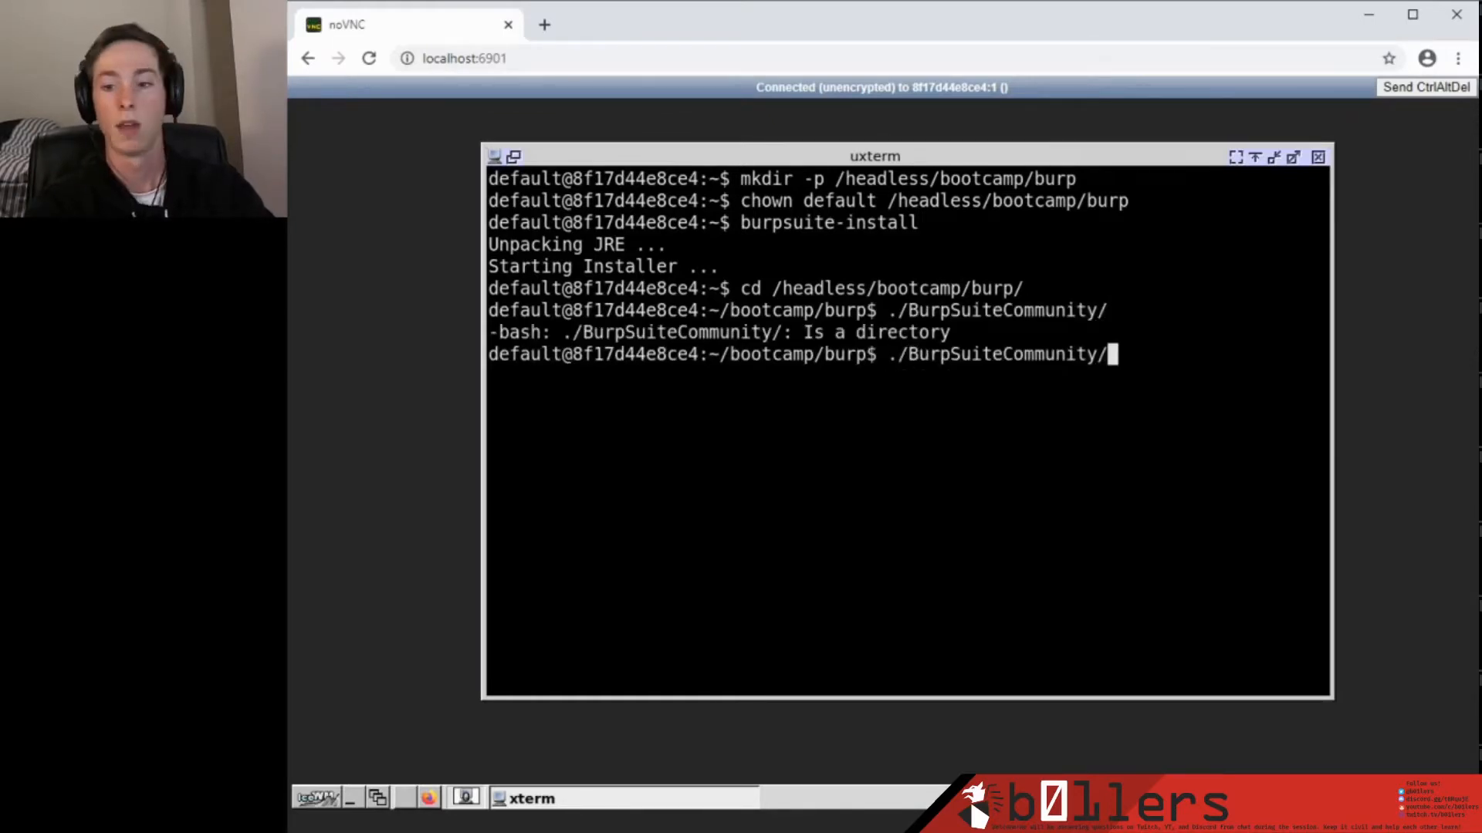
{"action": "type", "text": "Burp"}
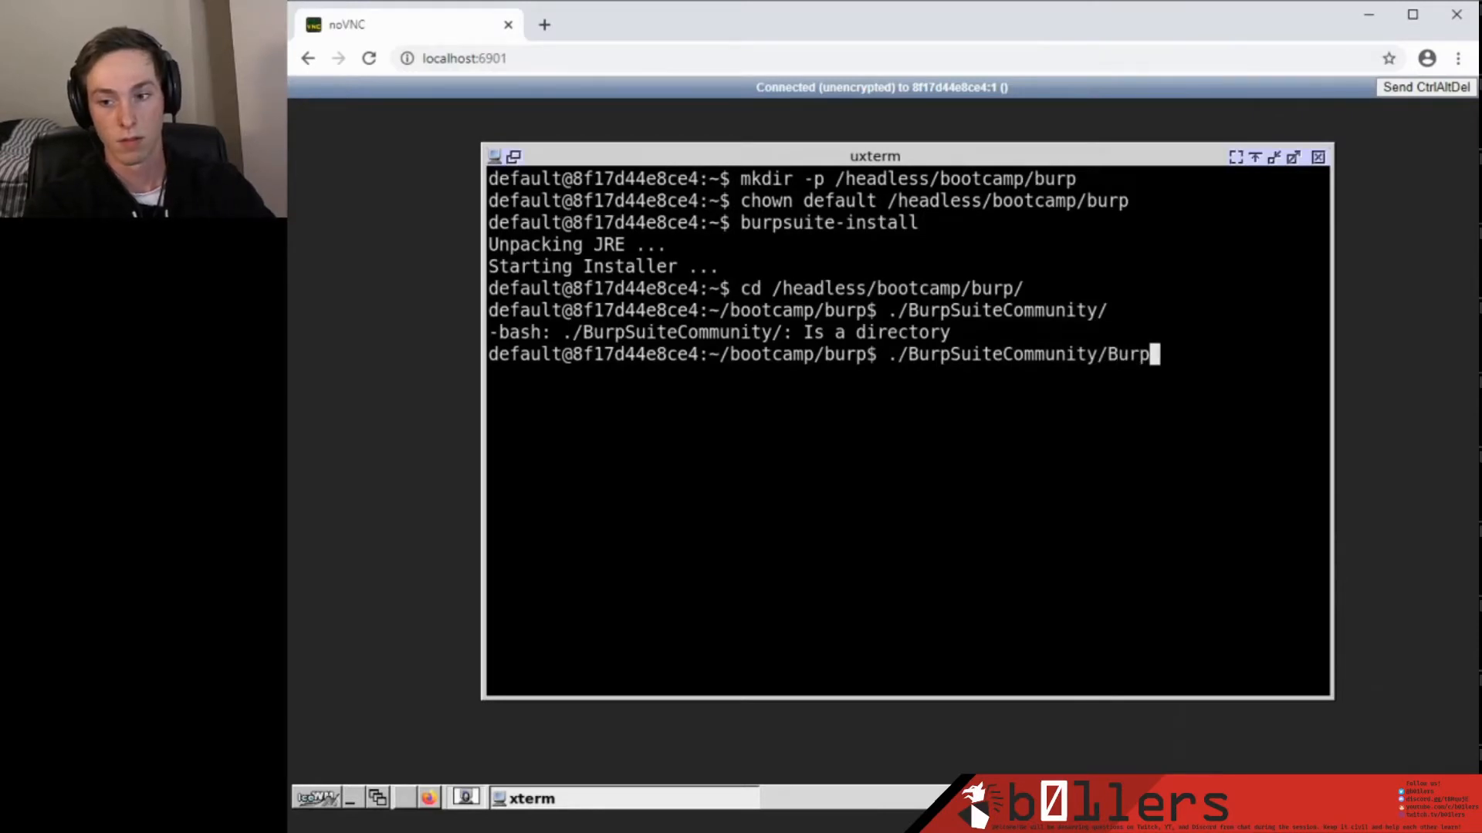
{"action": "key", "text": "Tab"}
{"action": "key", "text": "Return"}
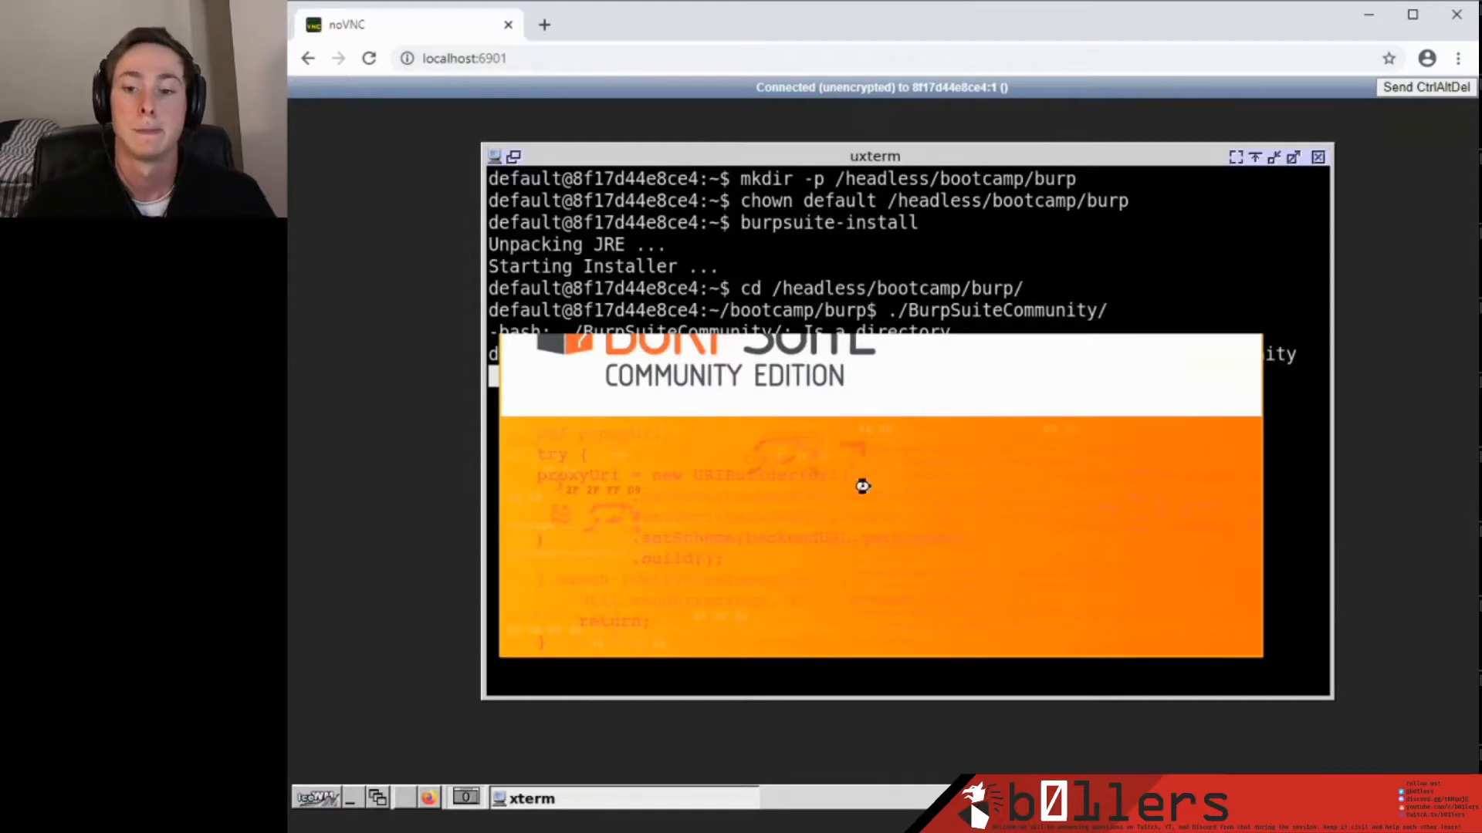
Decline sending feedback, accept the terms, and dismiss the update notice.
{"action": "left_click", "coordinate": [912, 564]}
{"action": "left_click", "coordinate": [1058, 606]}
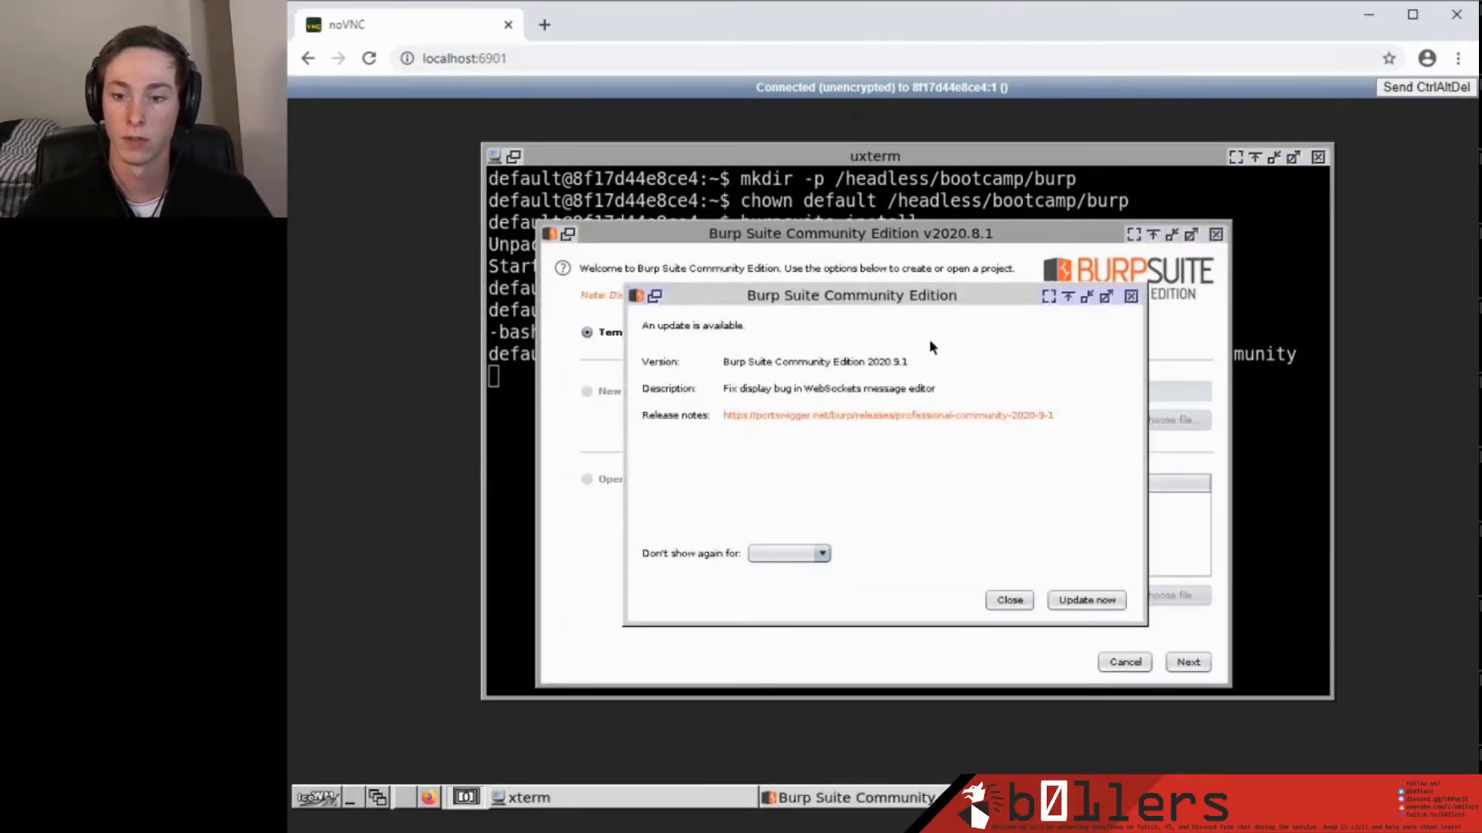
{"action": "left_click", "coordinate": [1008, 600]}
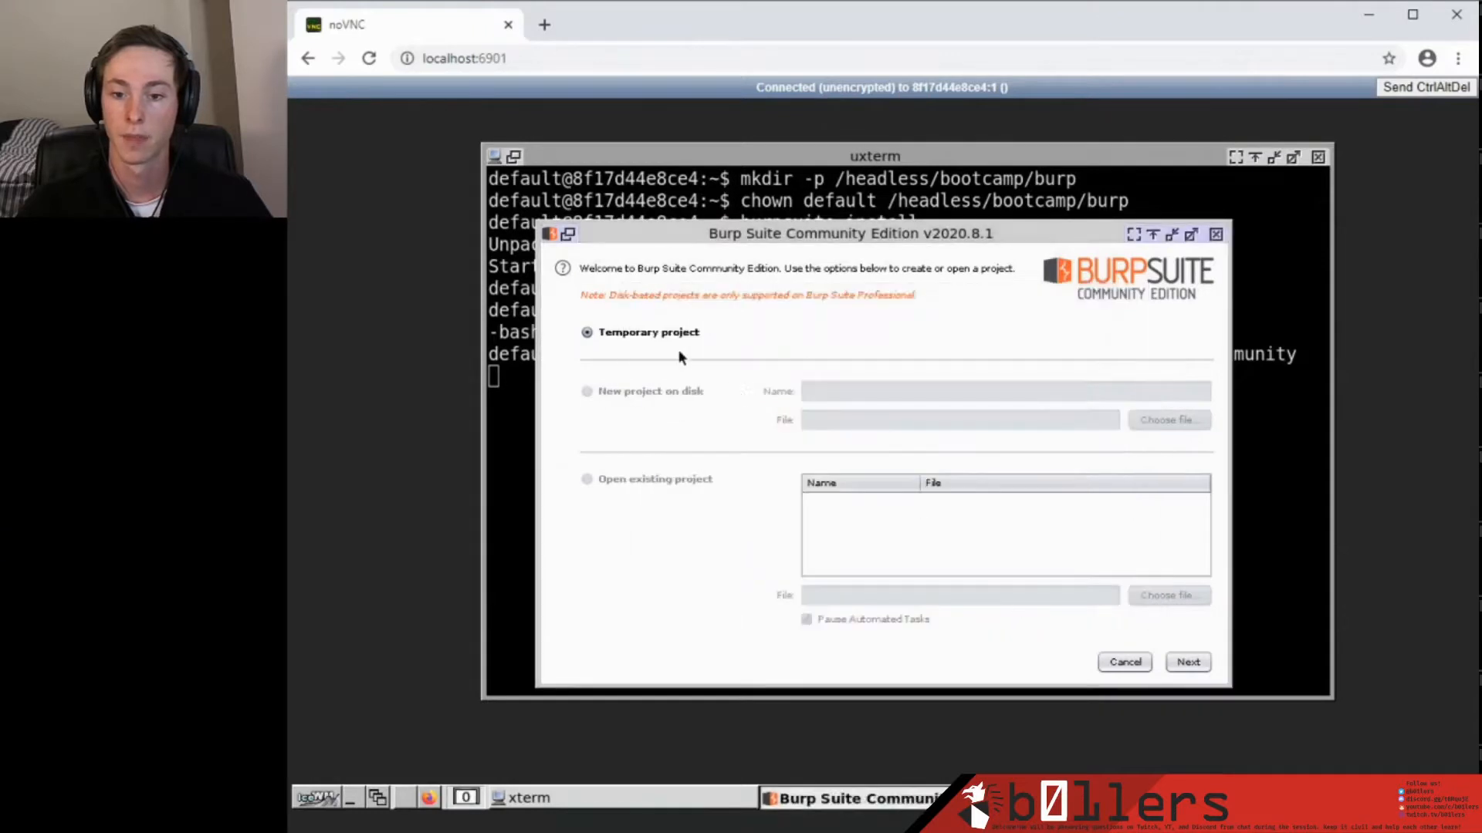
Start a temporary project with Burp defaults, show Proxy > Intercept, and launch Firefox.
{"action": "left_click", "coordinate": [1188, 662]}
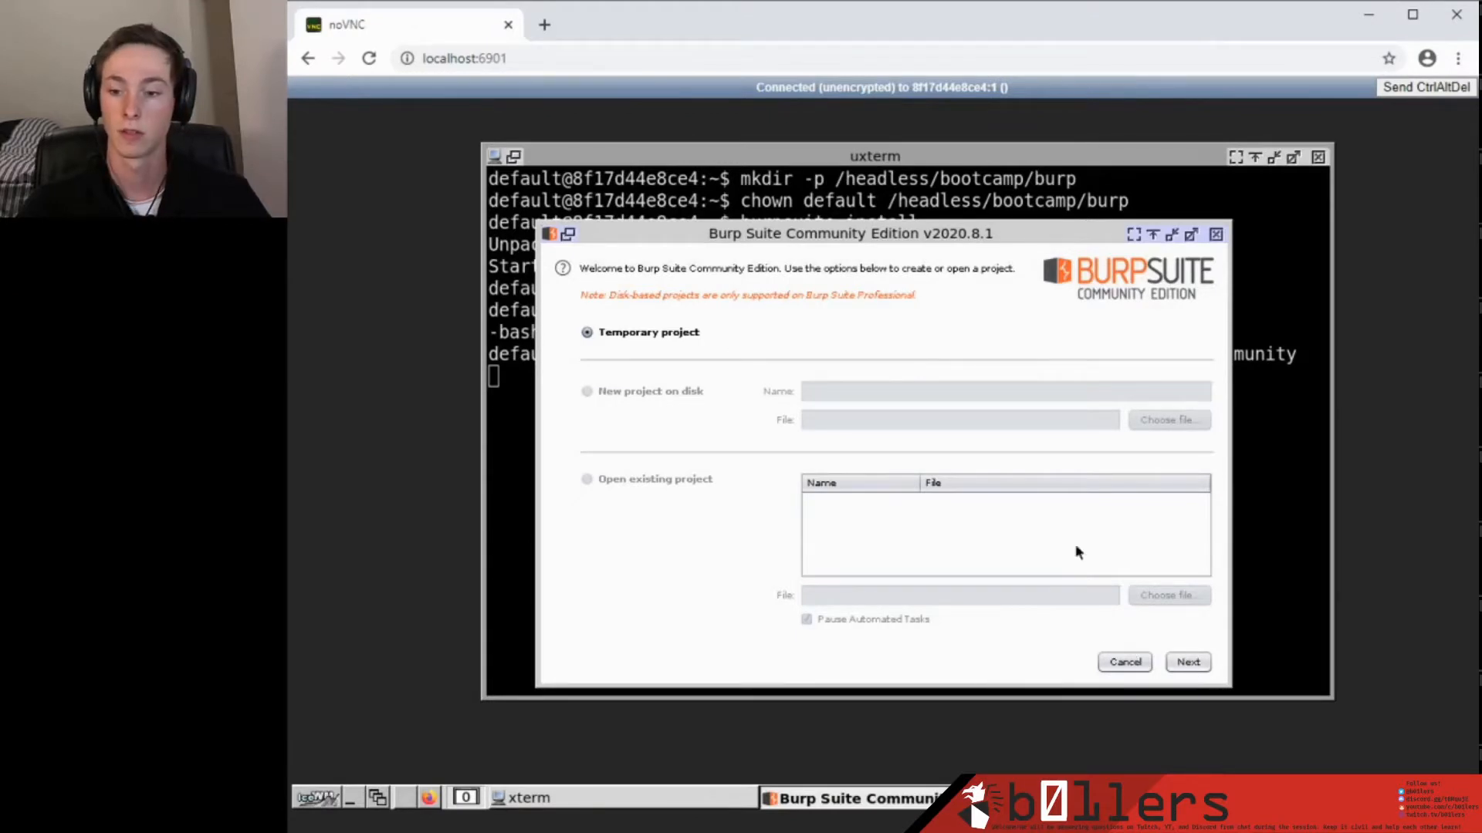
{"action": "left_click", "coordinate": [1200, 664]}
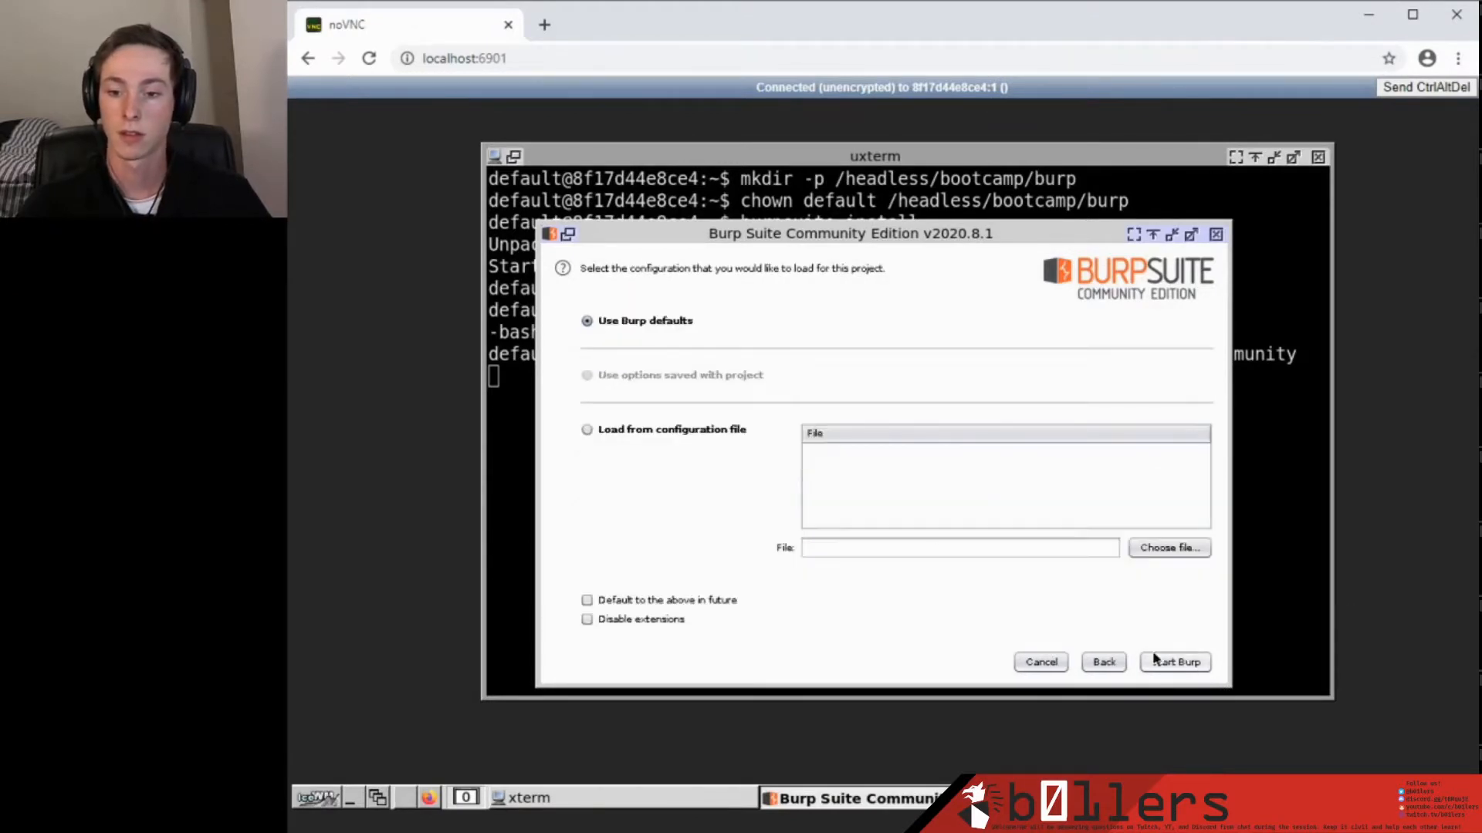
{"action": "left_click", "coordinate": [1173, 662]}
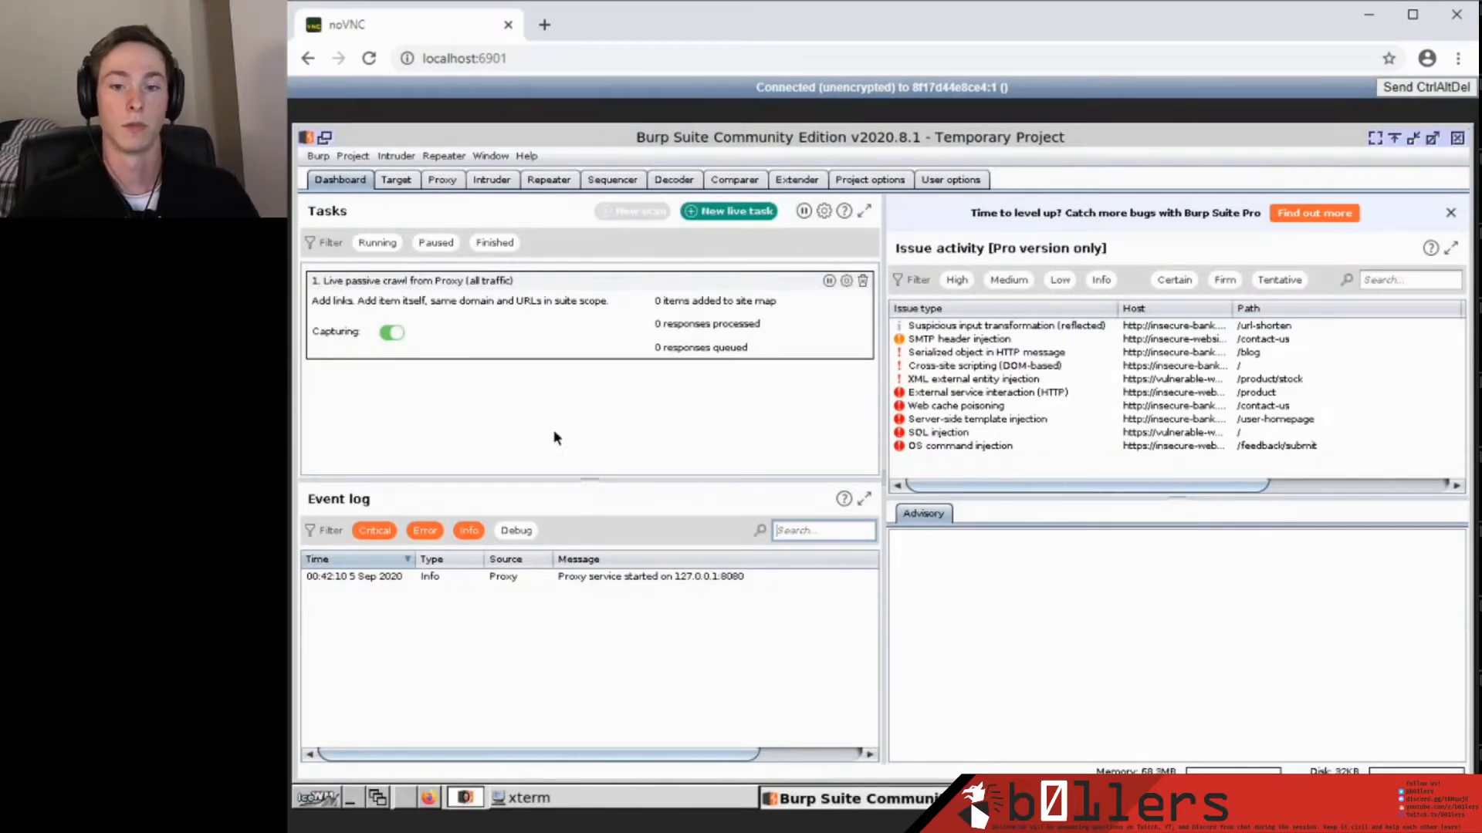
{"action": "left_click", "coordinate": [443, 184]}
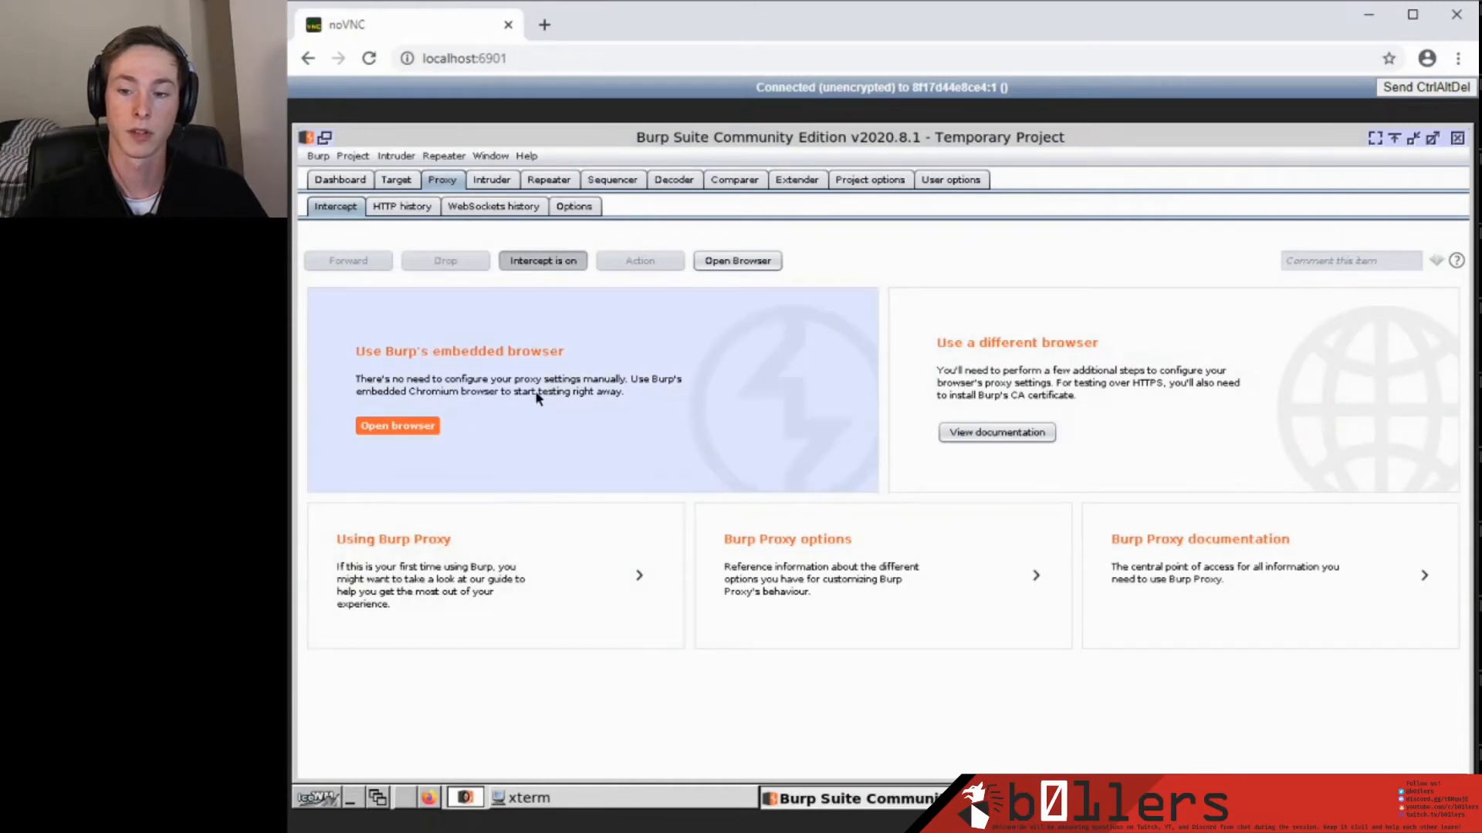
{"action": "left_click", "coordinate": [430, 800]}
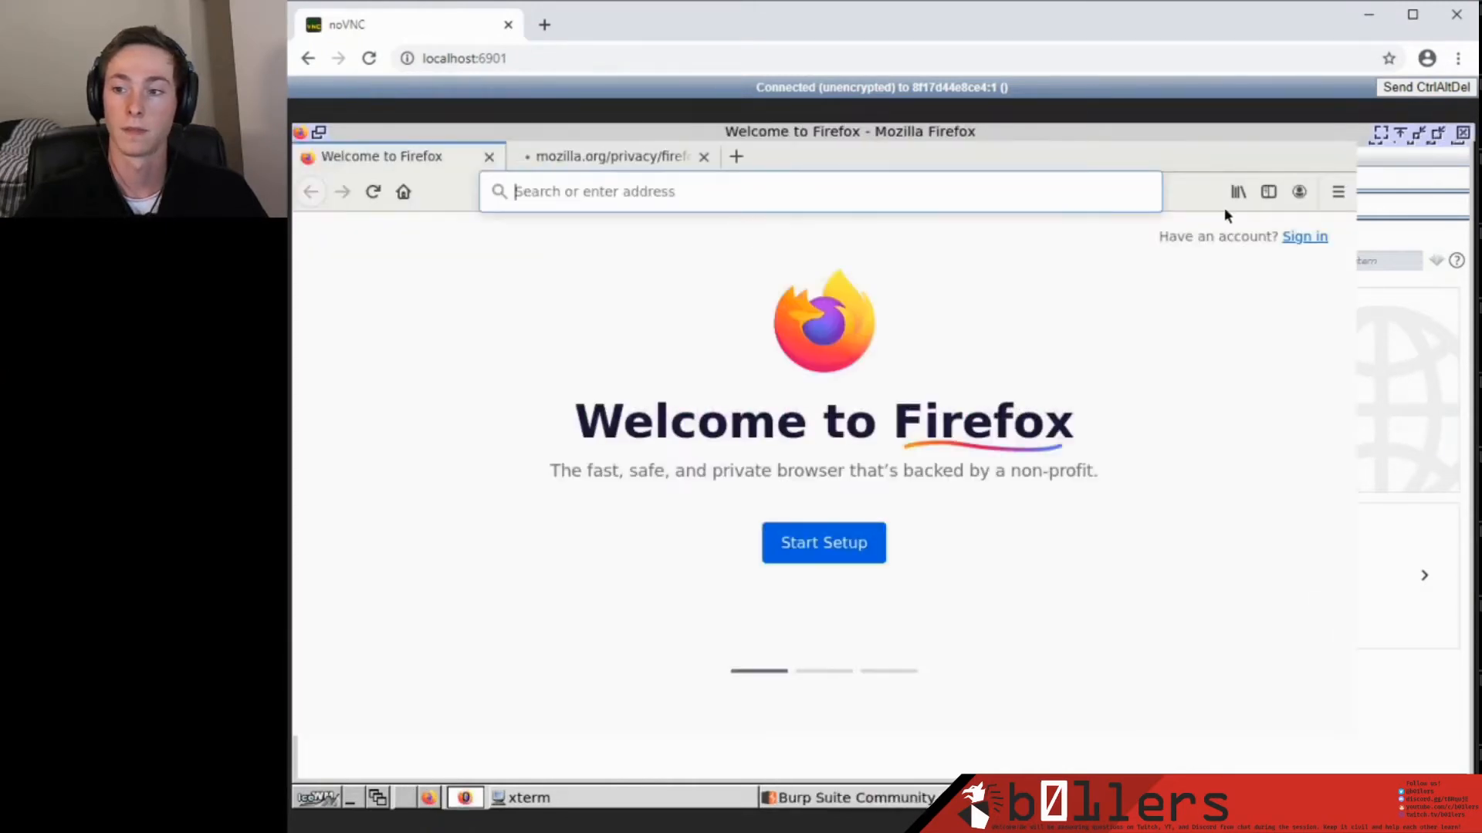
In Firefox Preferences' network settings, set a manual HTTP proxy of 127.0.0.1 port 8080.
{"action": "left_click", "coordinate": [1457, 192]}
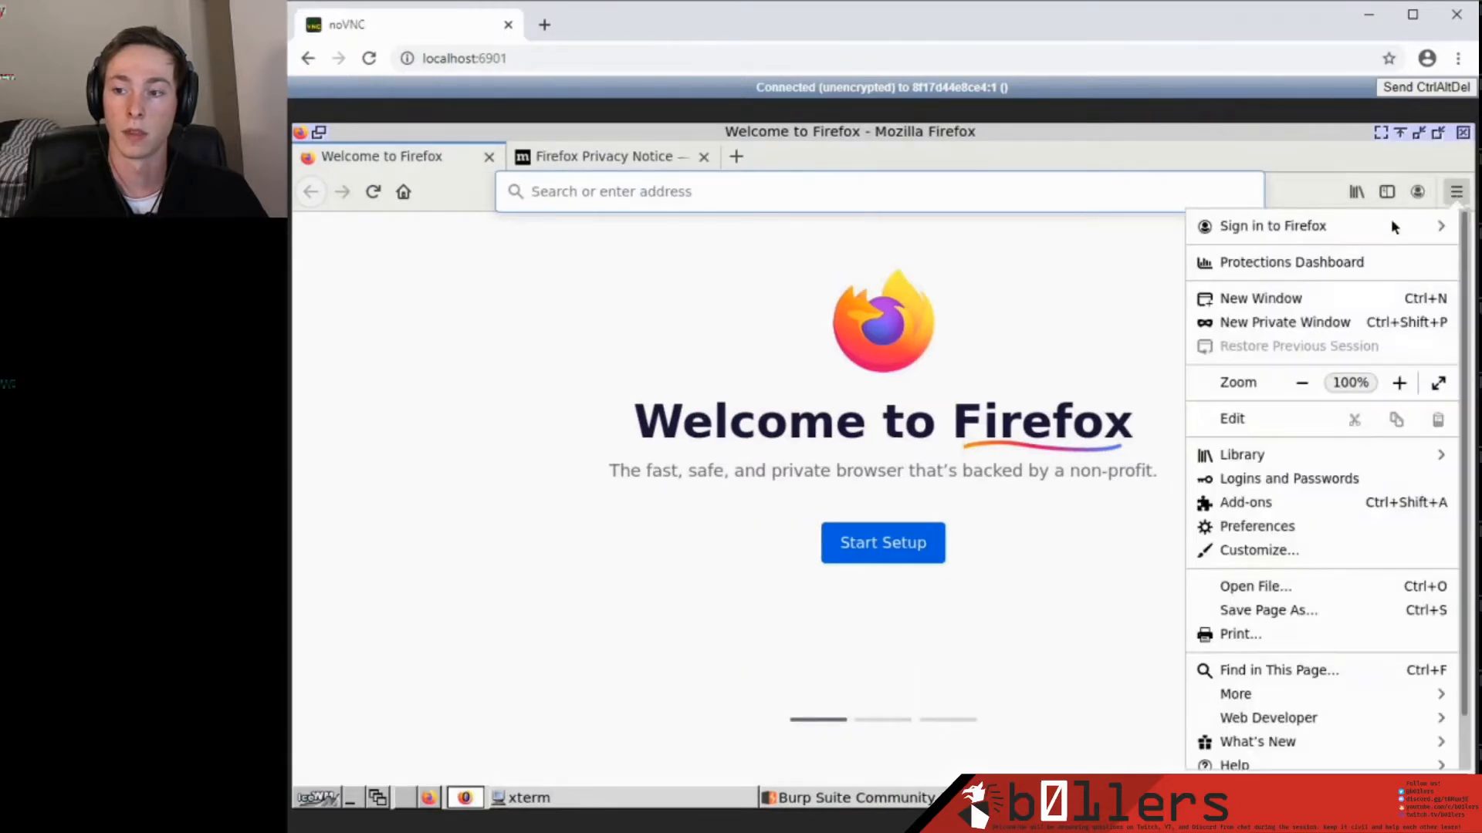
{"action": "left_click", "coordinate": [1225, 528]}
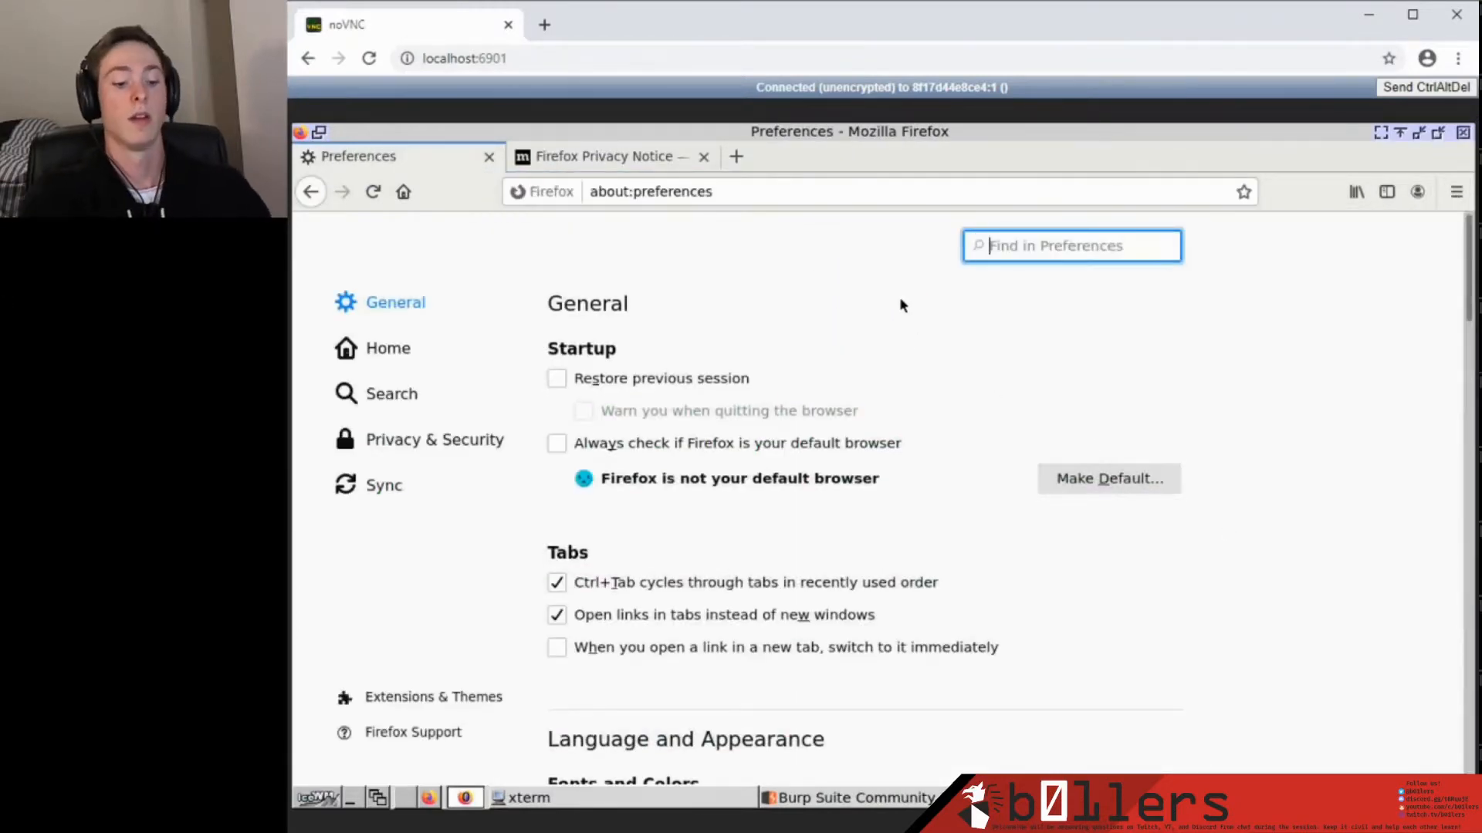
{"action": "type", "text": "proxy"}
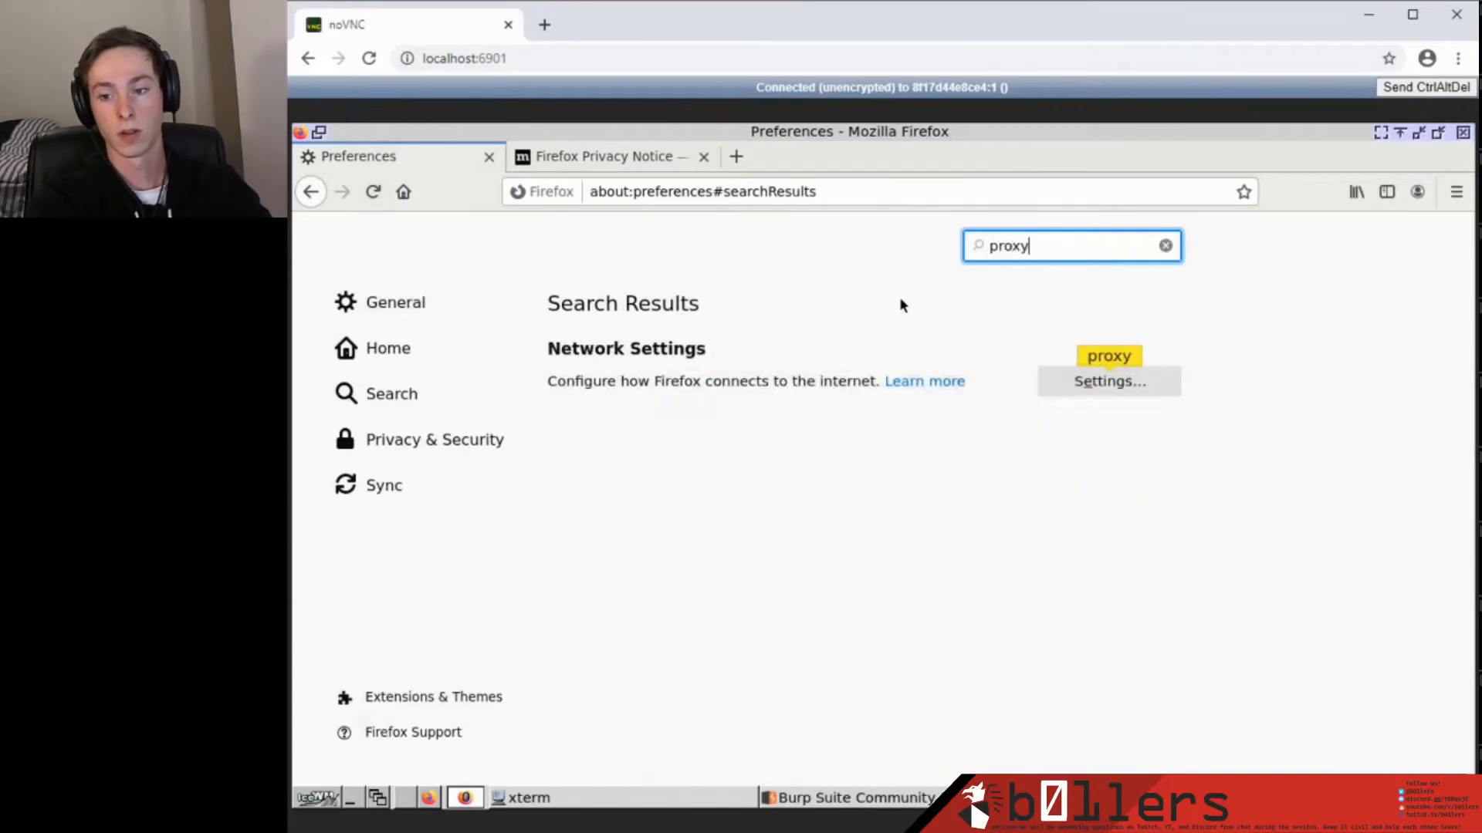
{"action": "left_click", "coordinate": [1088, 381]}
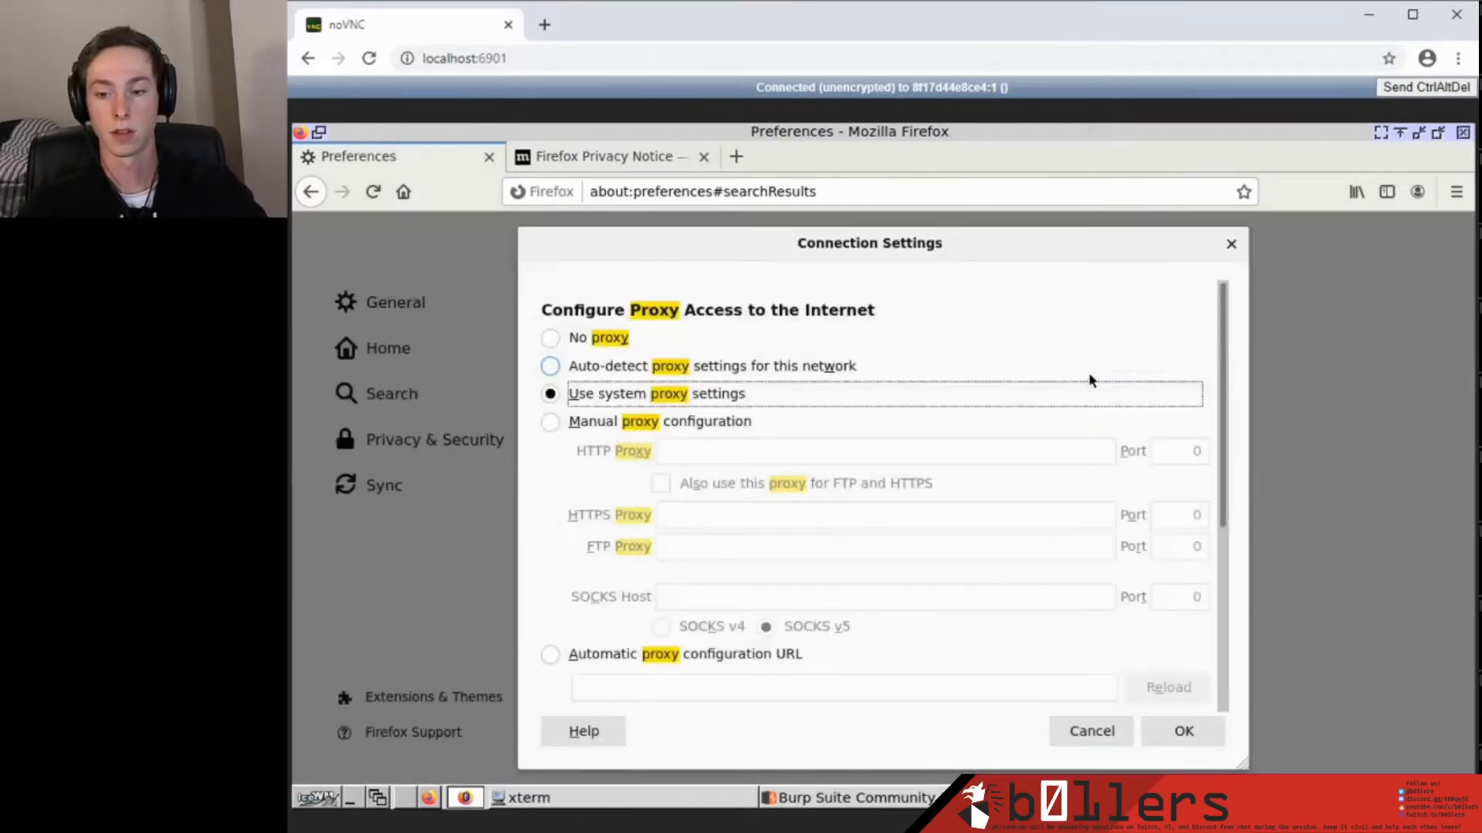
{"action": "left_click", "coordinate": [572, 428]}
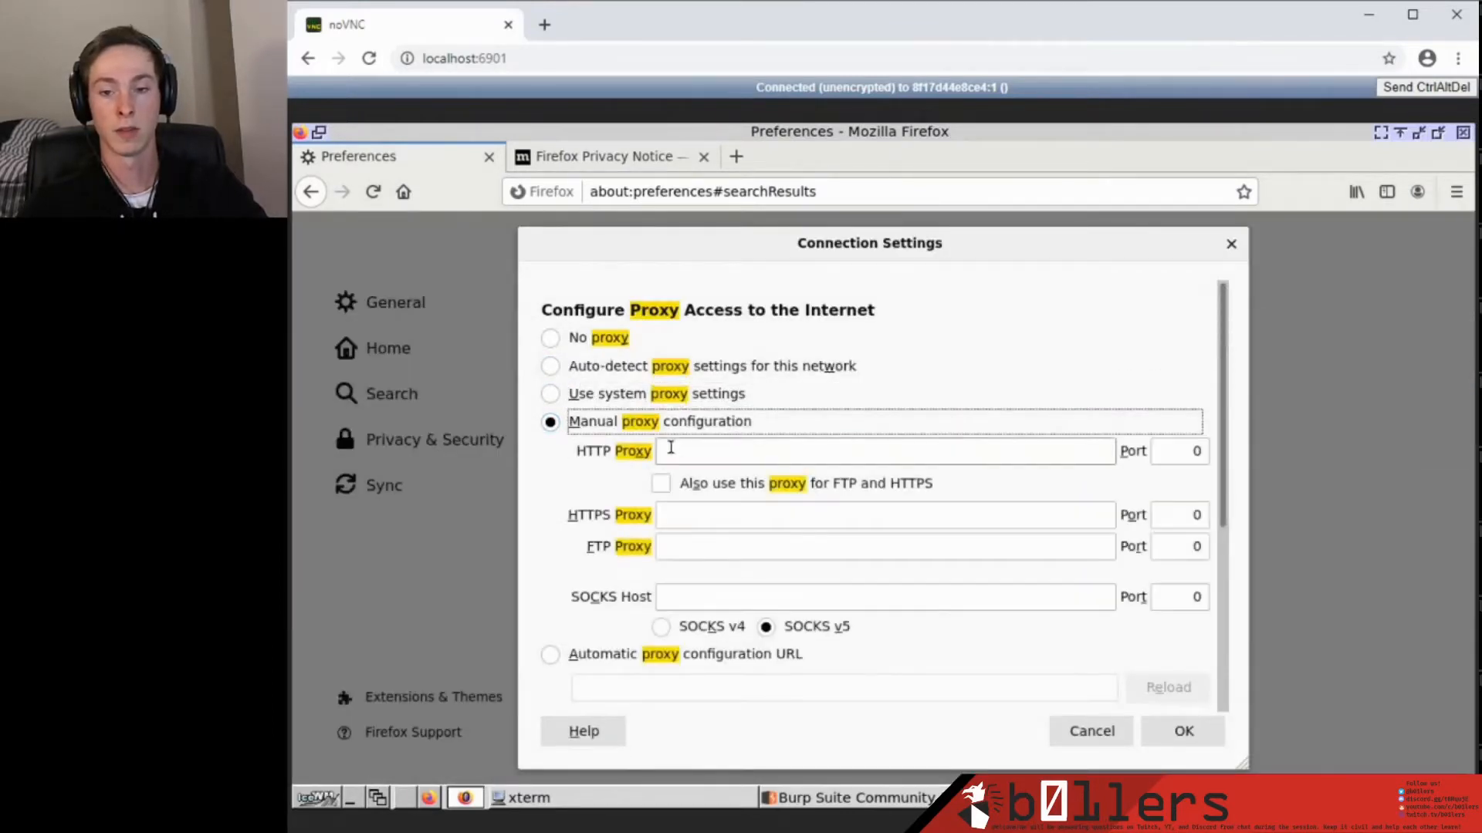
{"action": "left_click", "coordinate": [694, 450]}
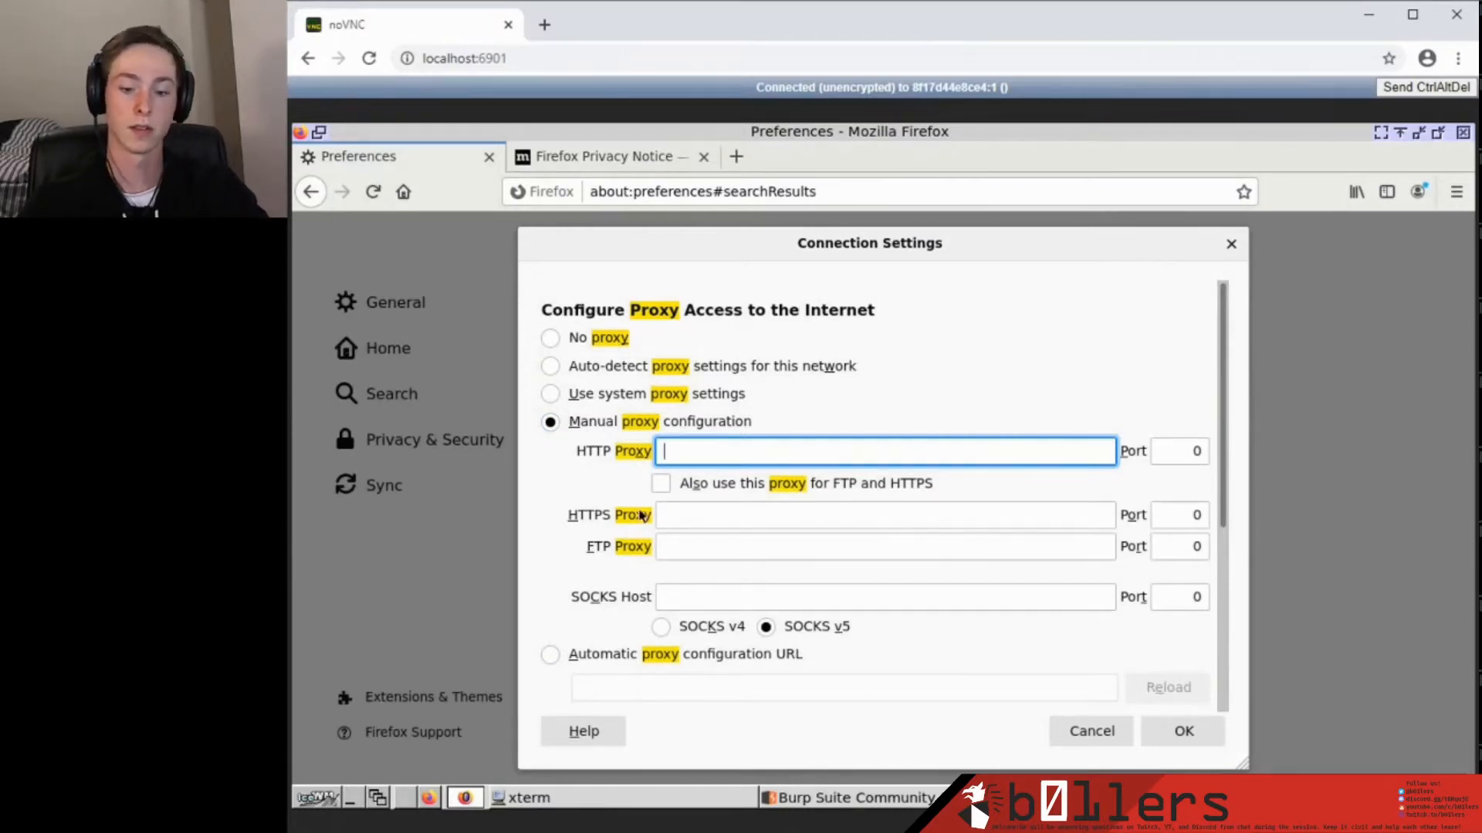
{"action": "type", "text": "12"}
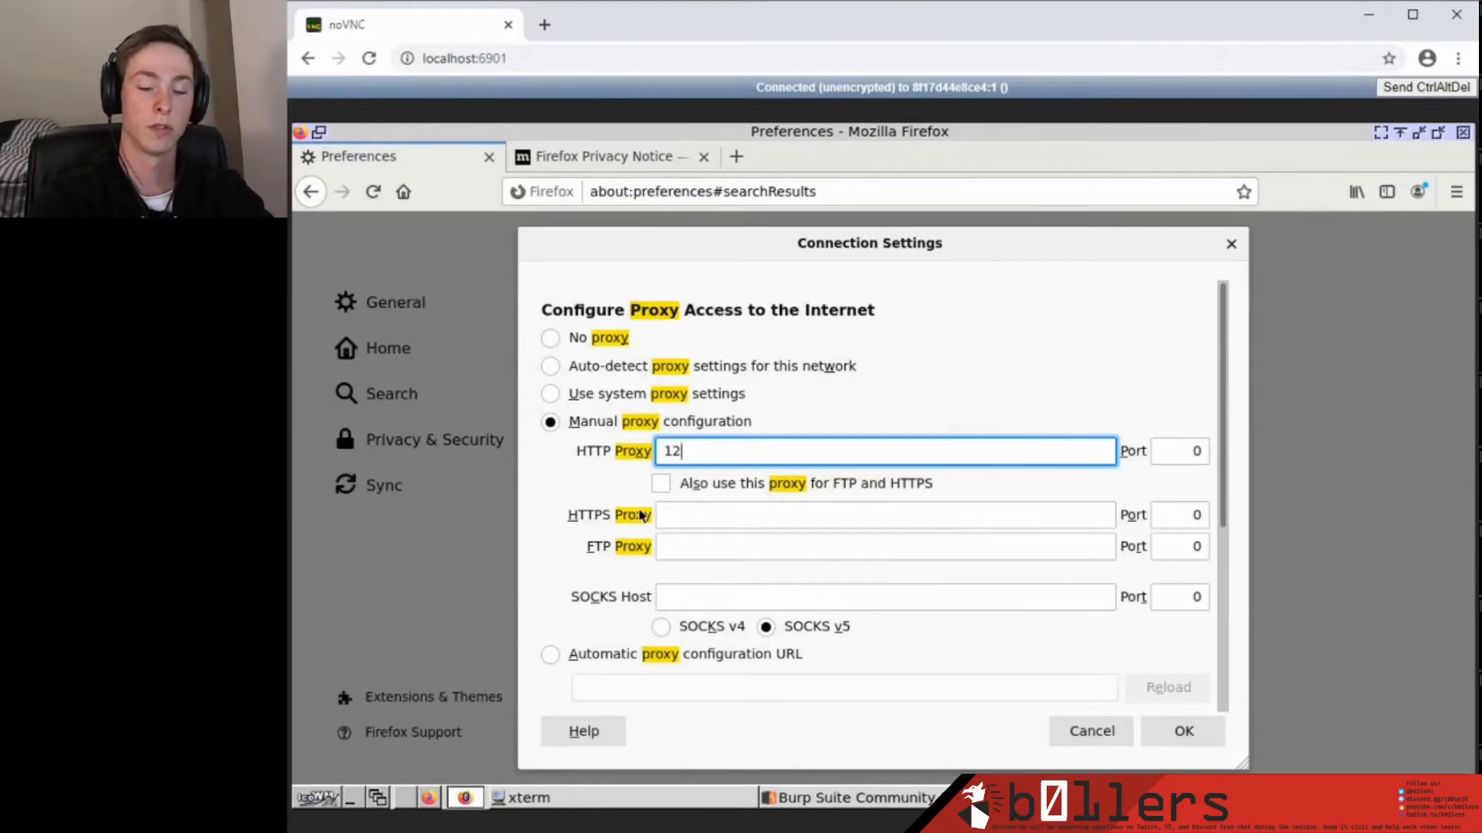
{"action": "type", "text": "7.0.0.1"}
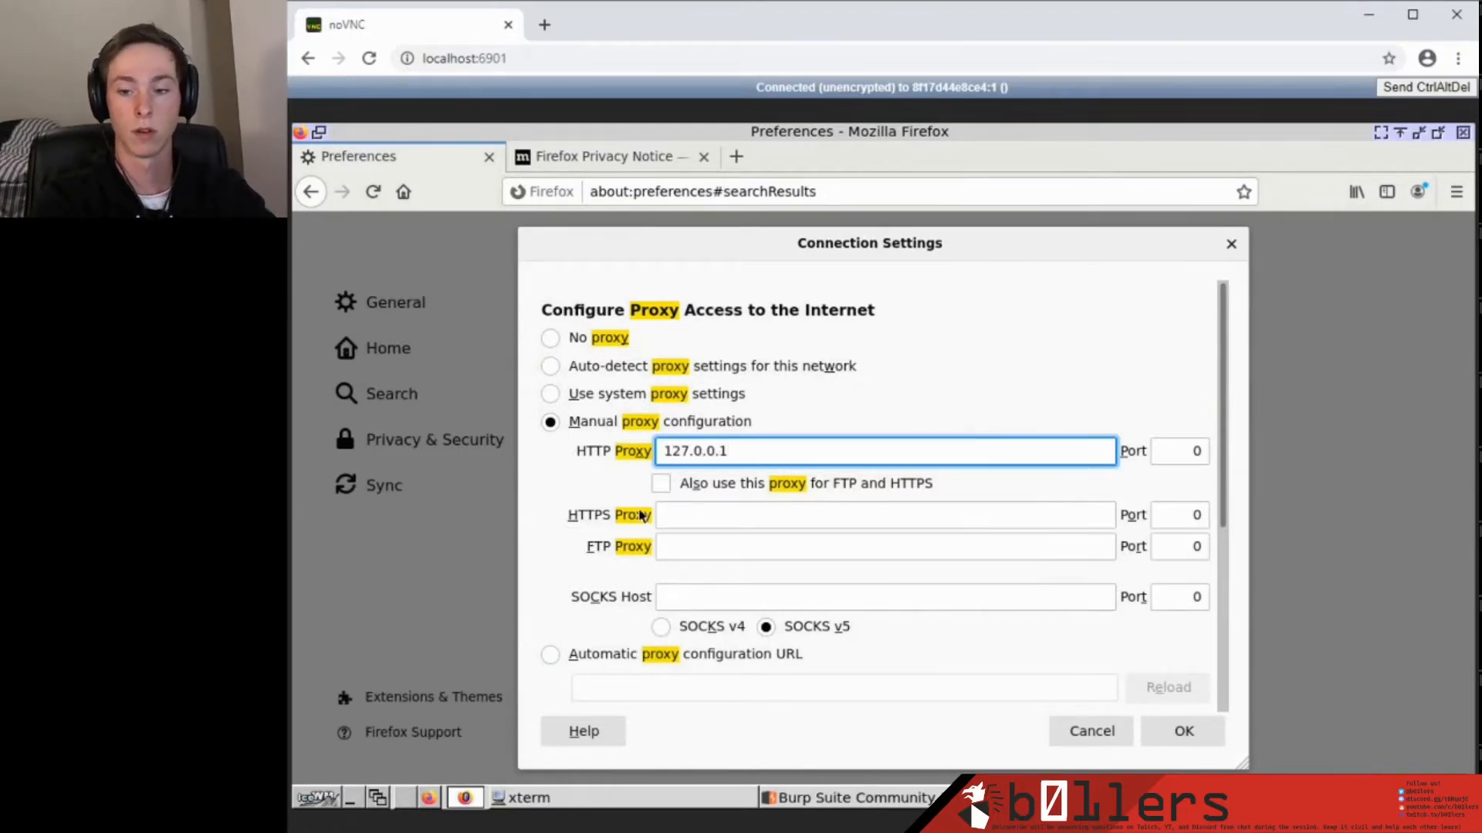
{"action": "key", "text": "Tab"}
{"action": "type", "text": "8080"}
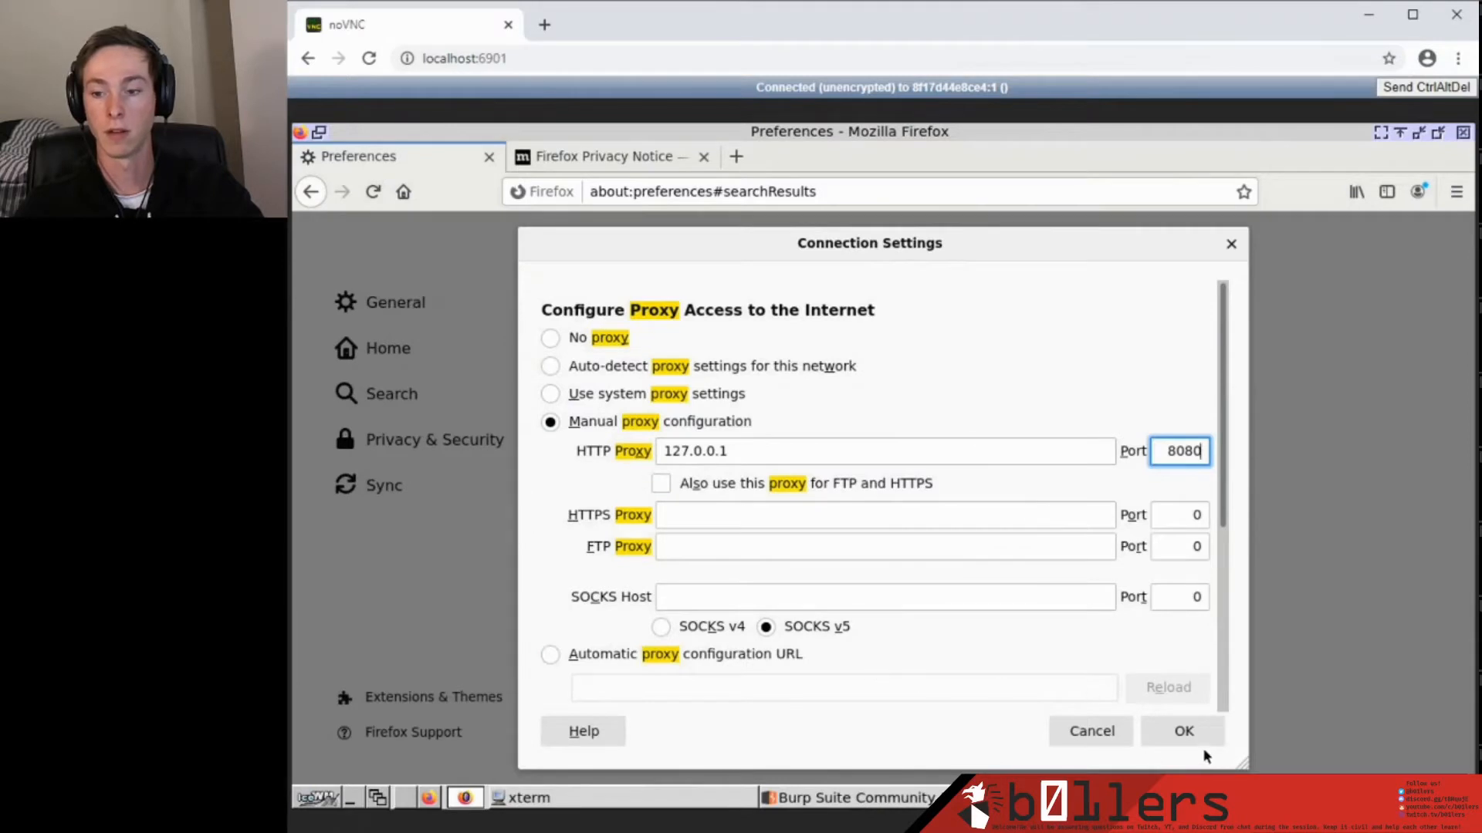
{"action": "left_click", "coordinate": [1185, 733]}
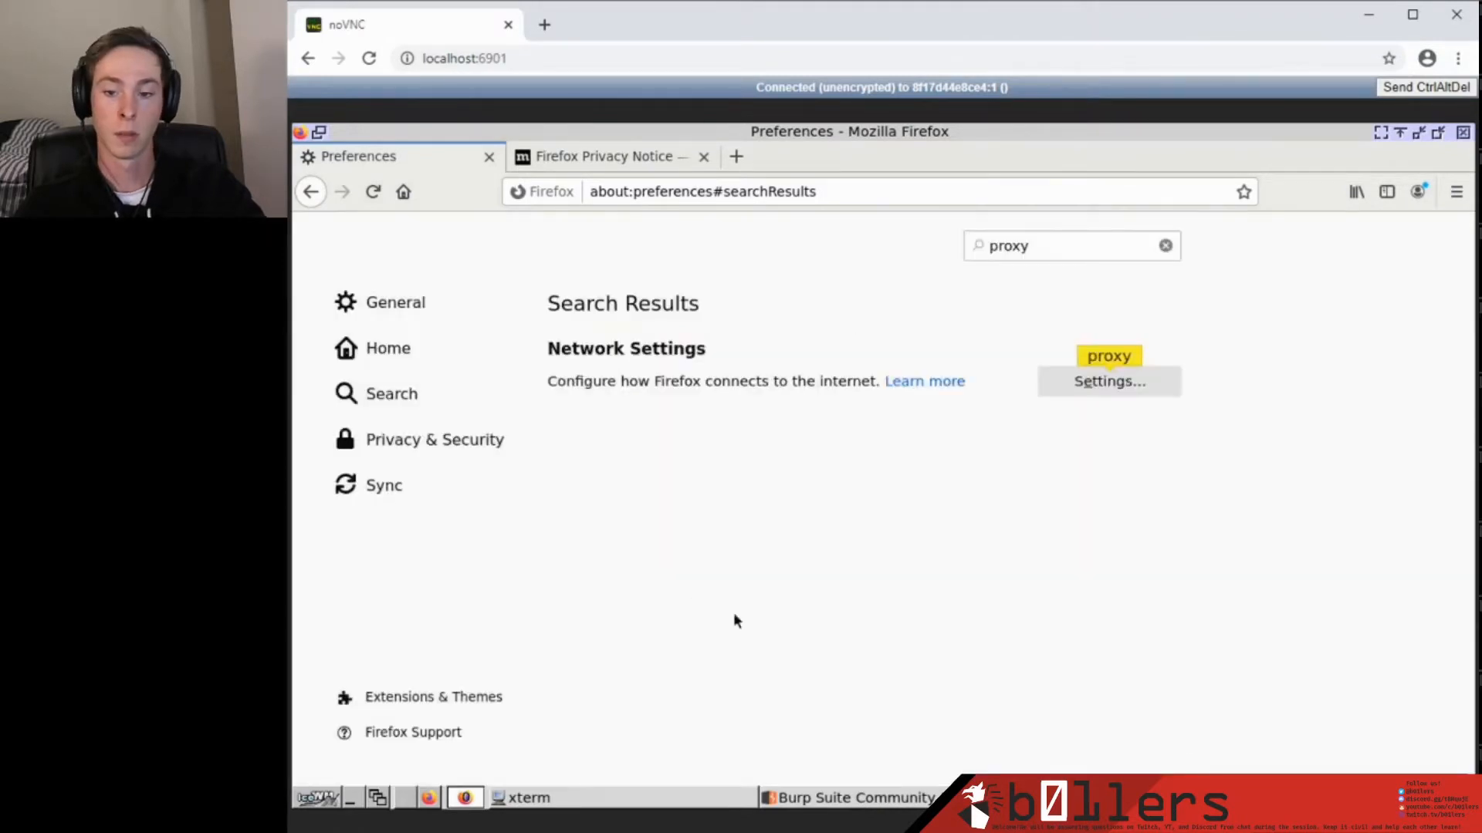
Load localhost:3003 in Firefox and forward the intercepted request in Burp.
{"action": "left_click", "coordinate": [606, 162]}
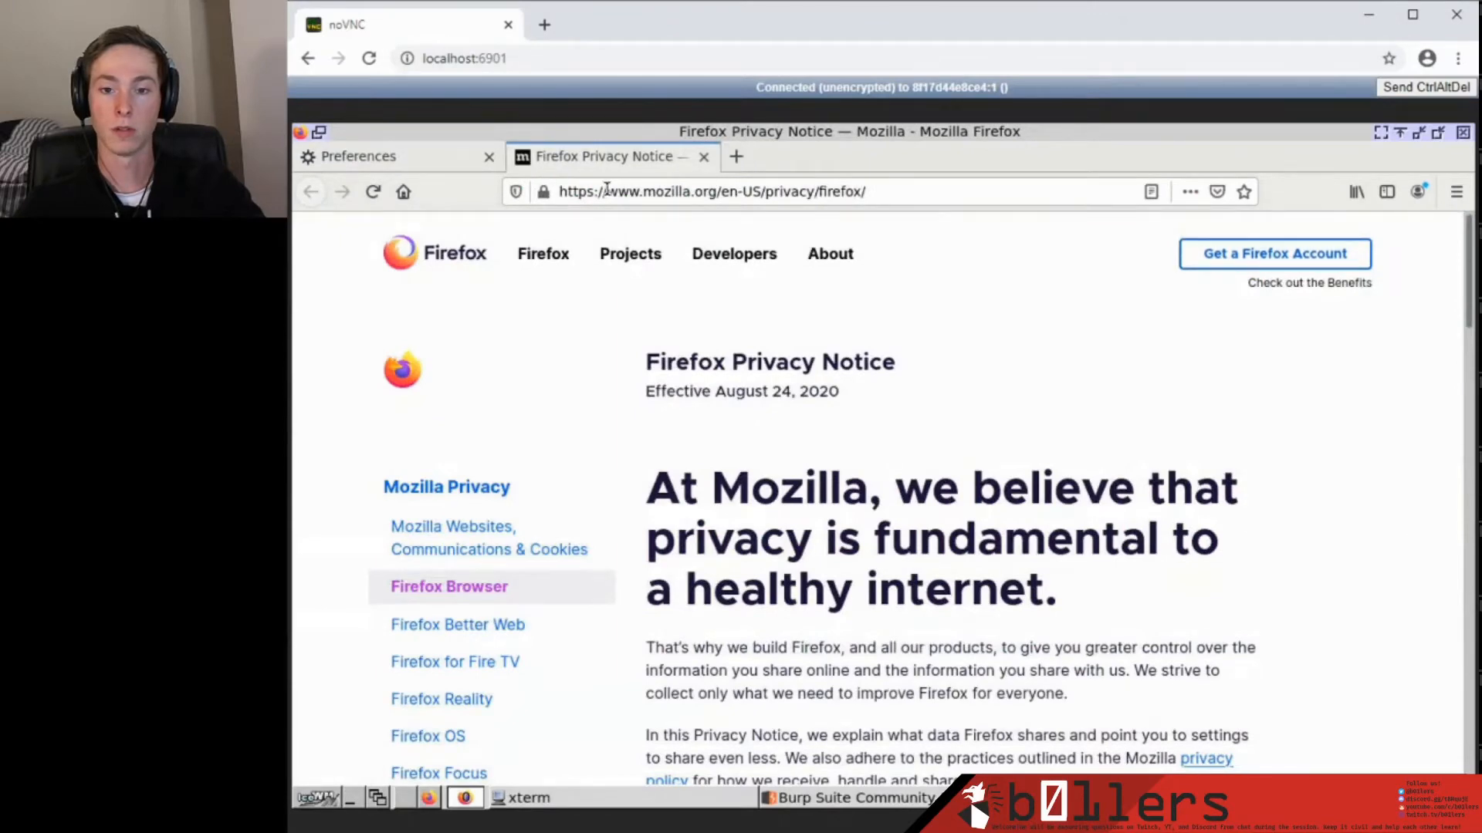
{"action": "left_click", "coordinate": [918, 788]}
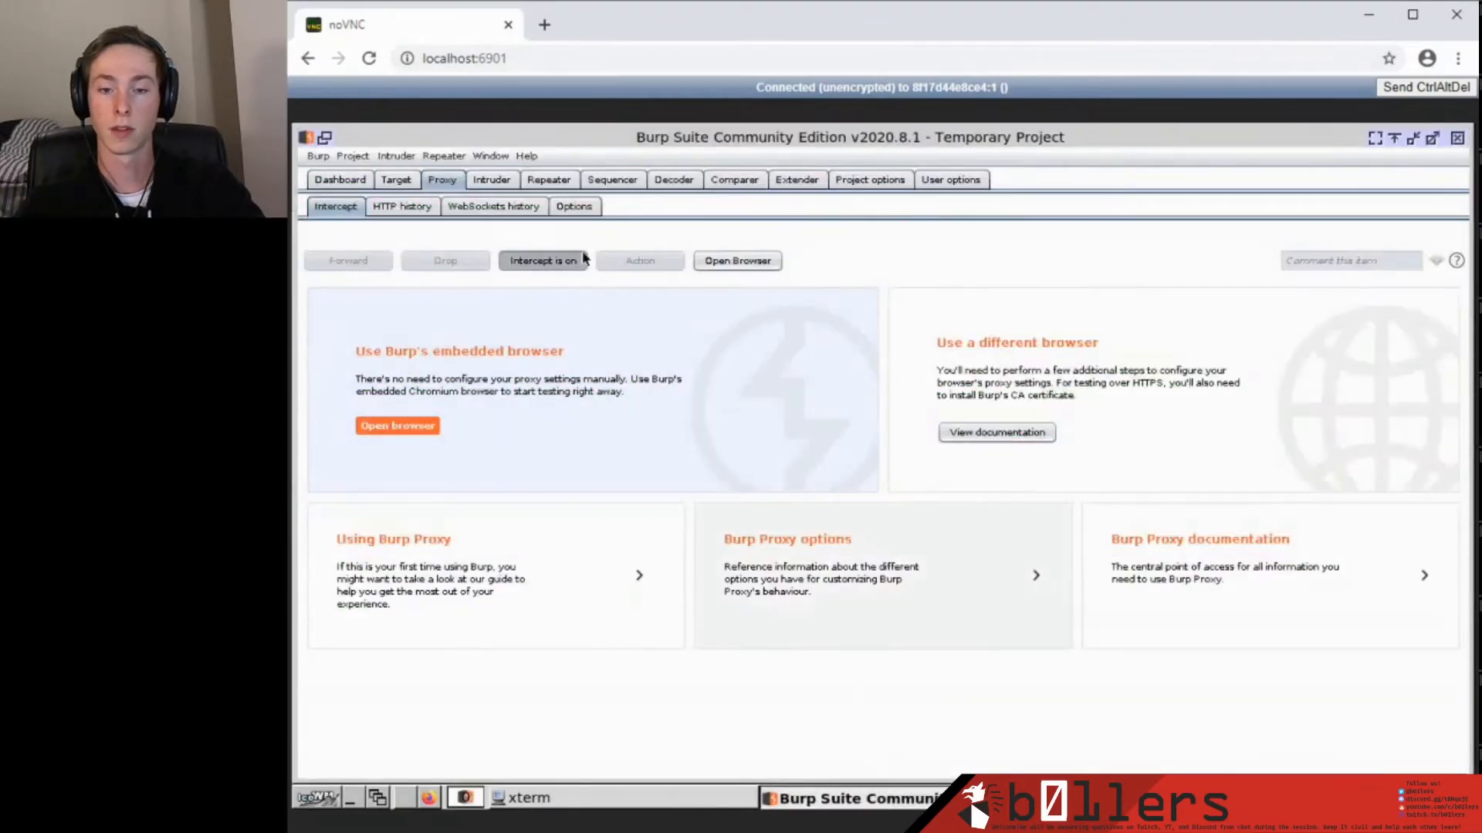
{"action": "left_click", "coordinate": [1119, 794]}
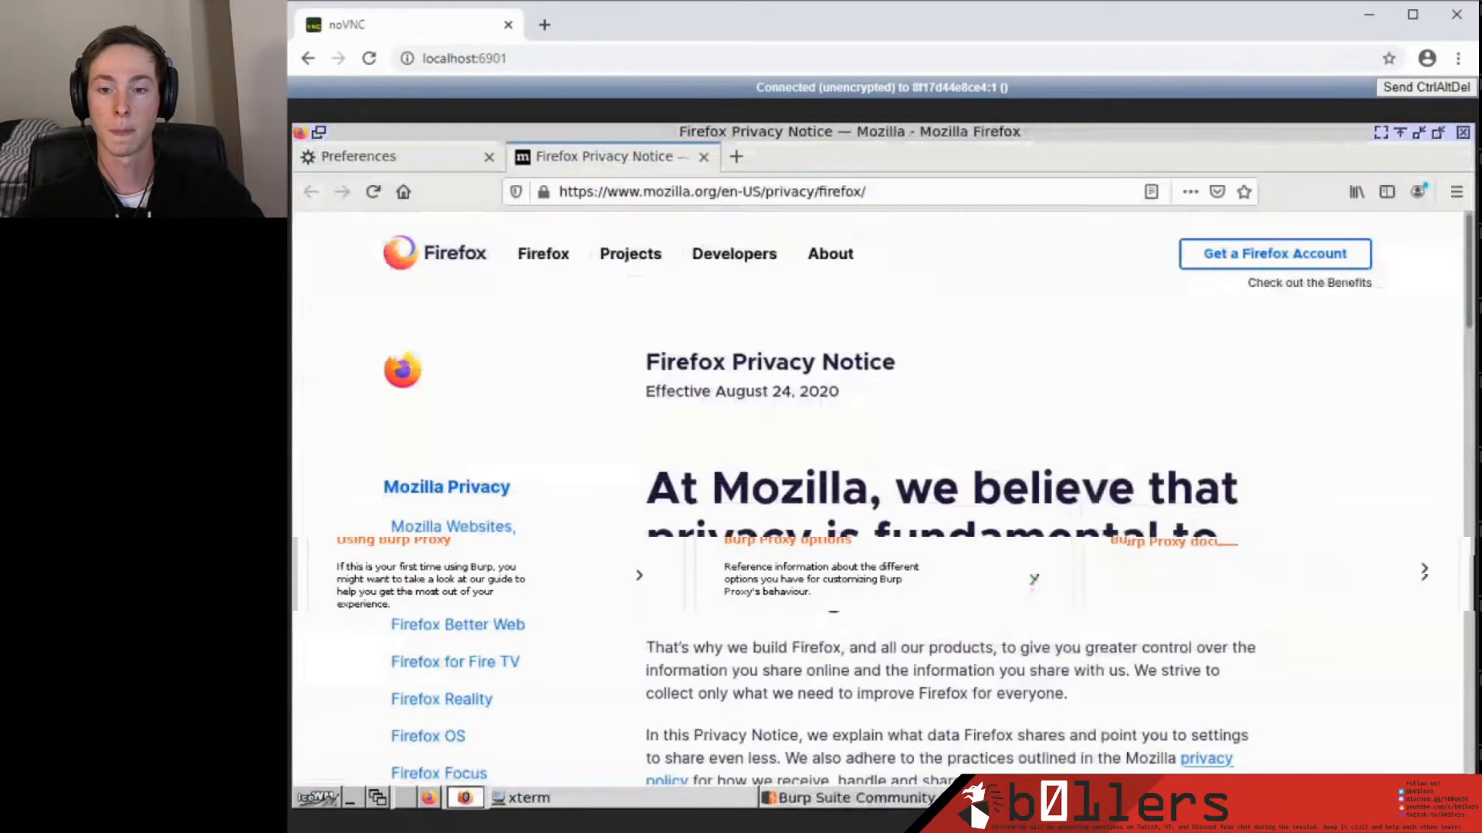
{"action": "left_click", "coordinate": [627, 192]}
{"action": "type", "text": "loca"}
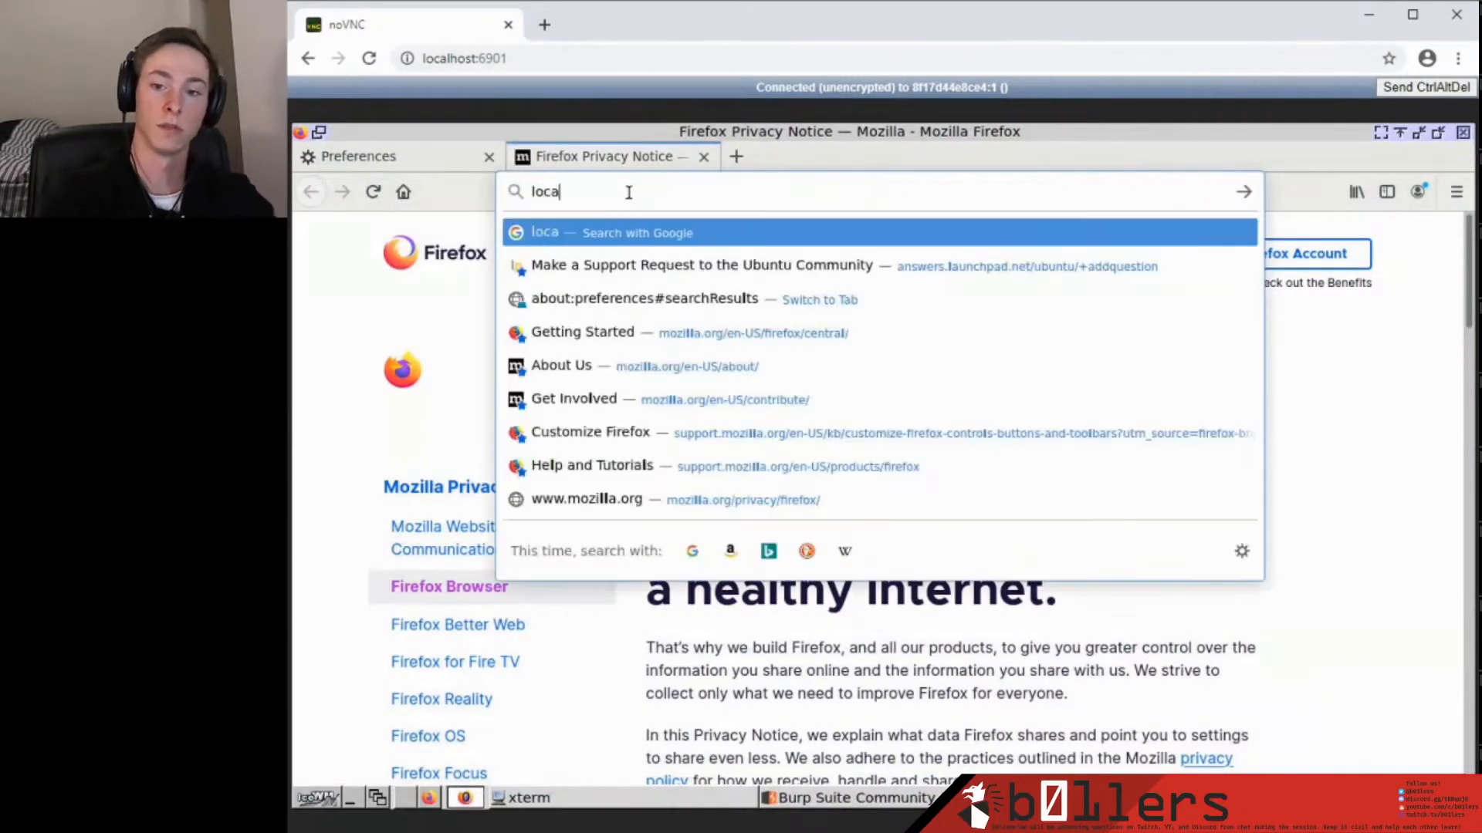
{"action": "type", "text": "lh"}
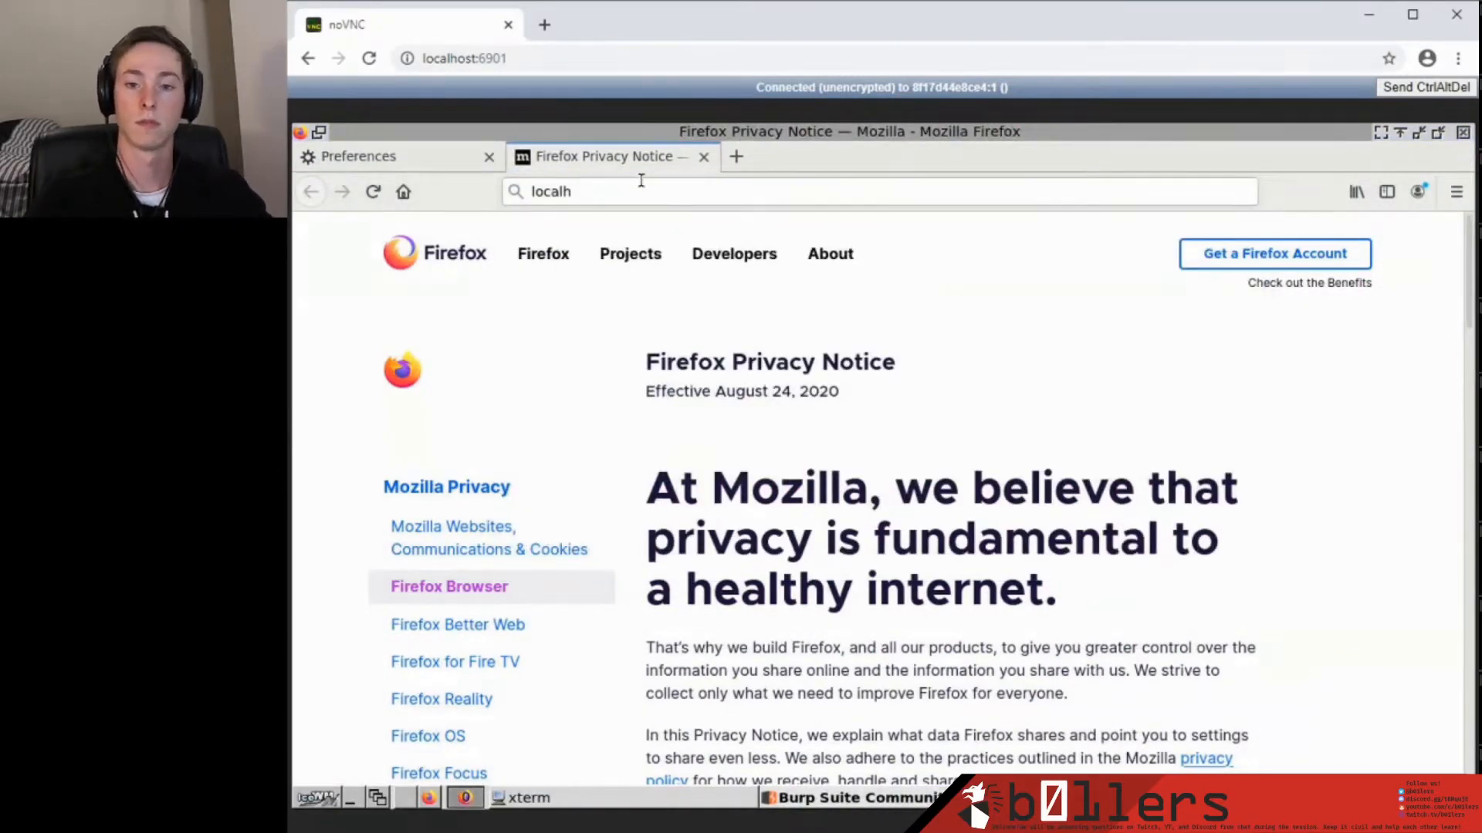
{"action": "type", "text": "ost:"}
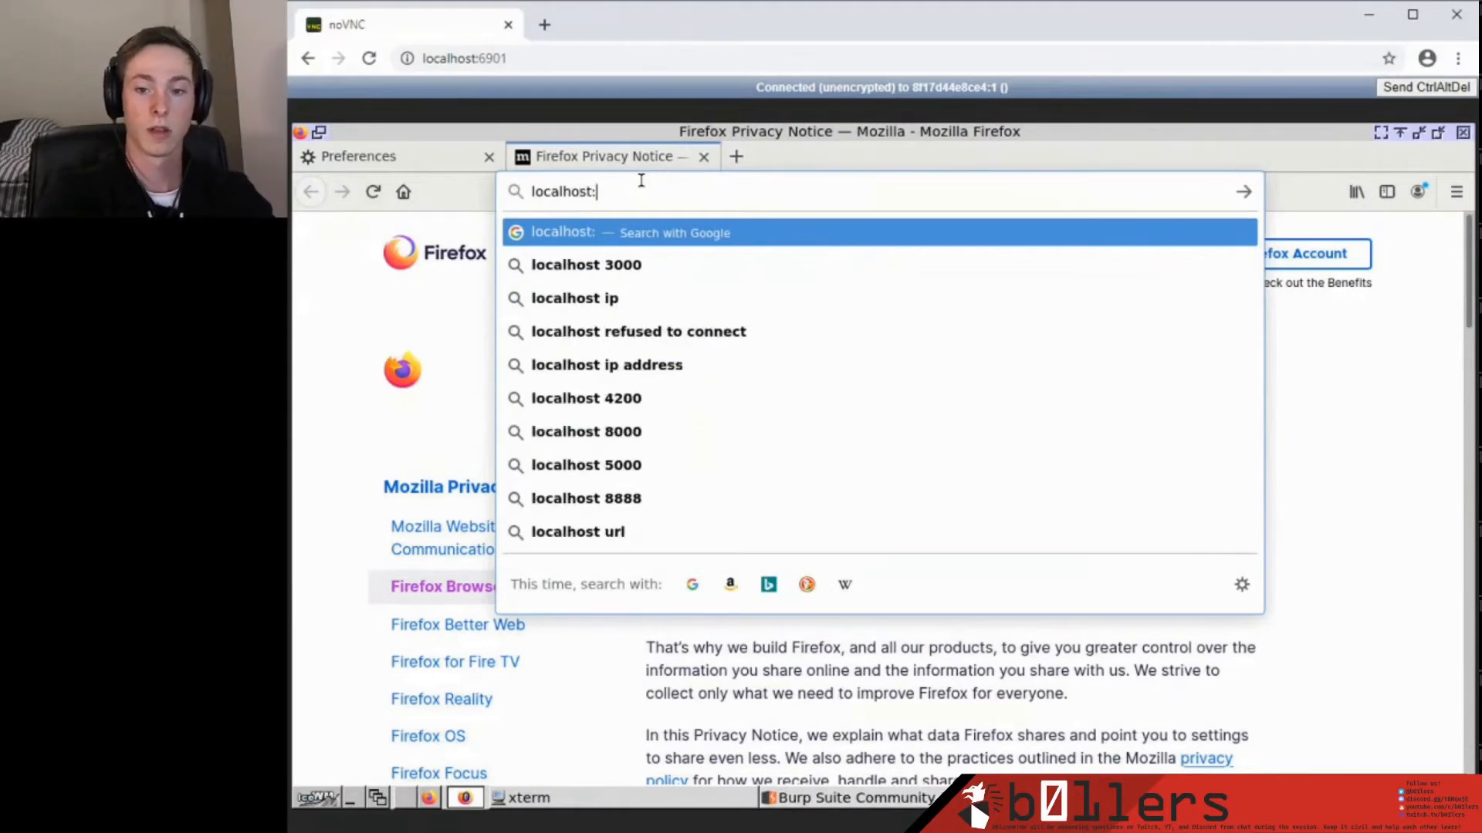
{"action": "type", "text": "3003"}
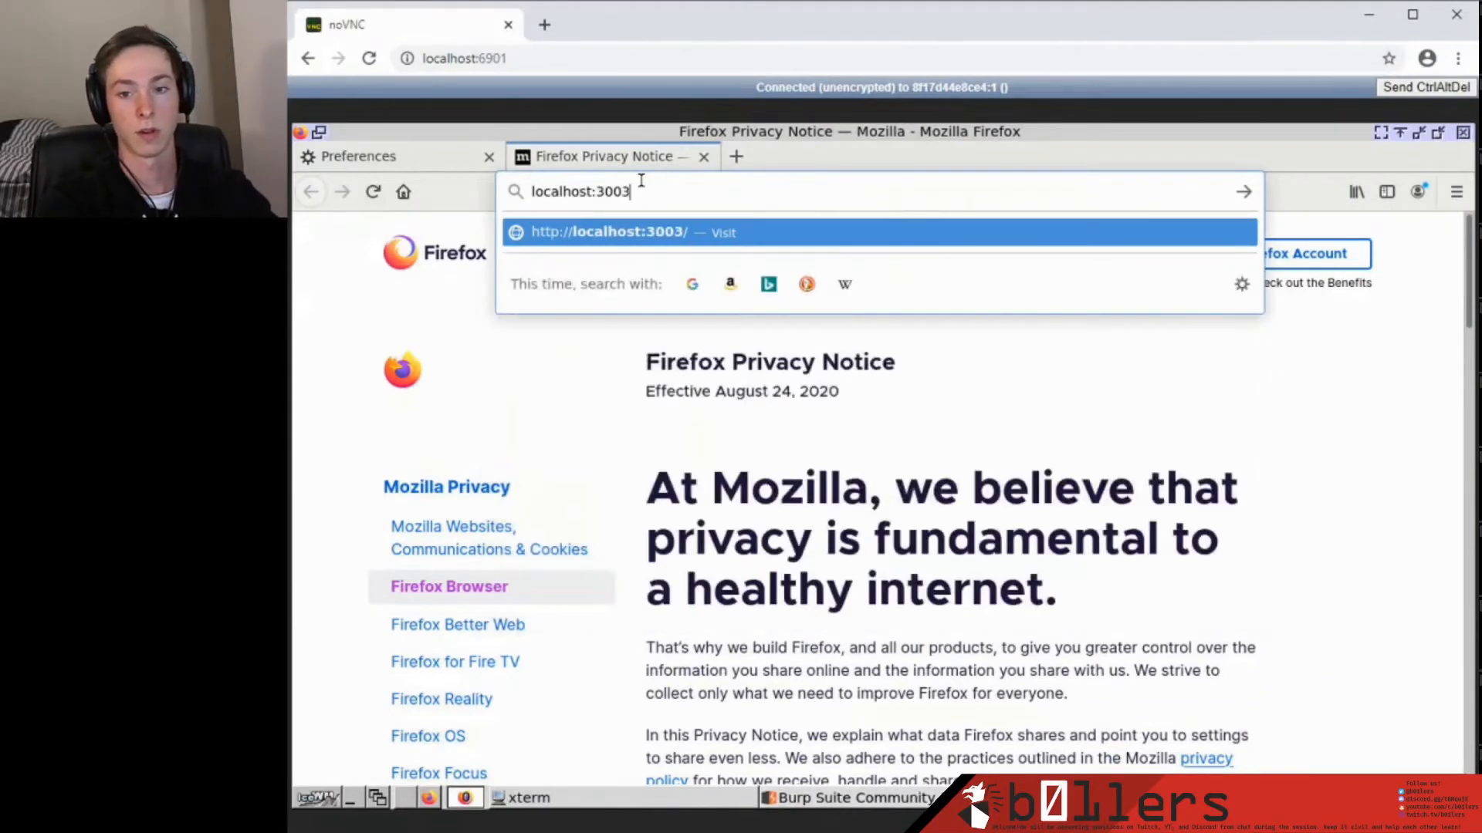
{"action": "key", "text": "Return"}
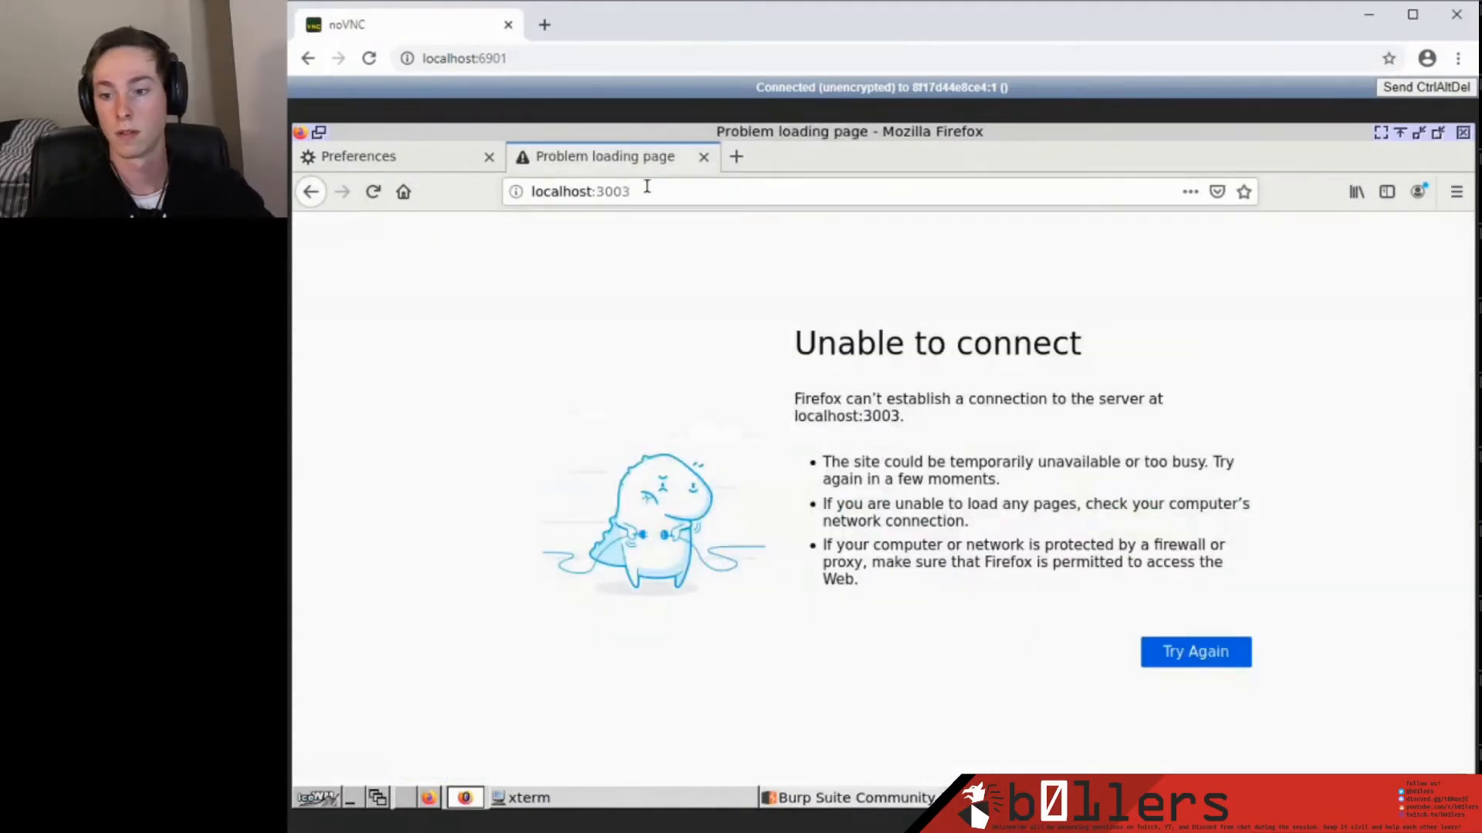
{"action": "left_click", "coordinate": [849, 798]}
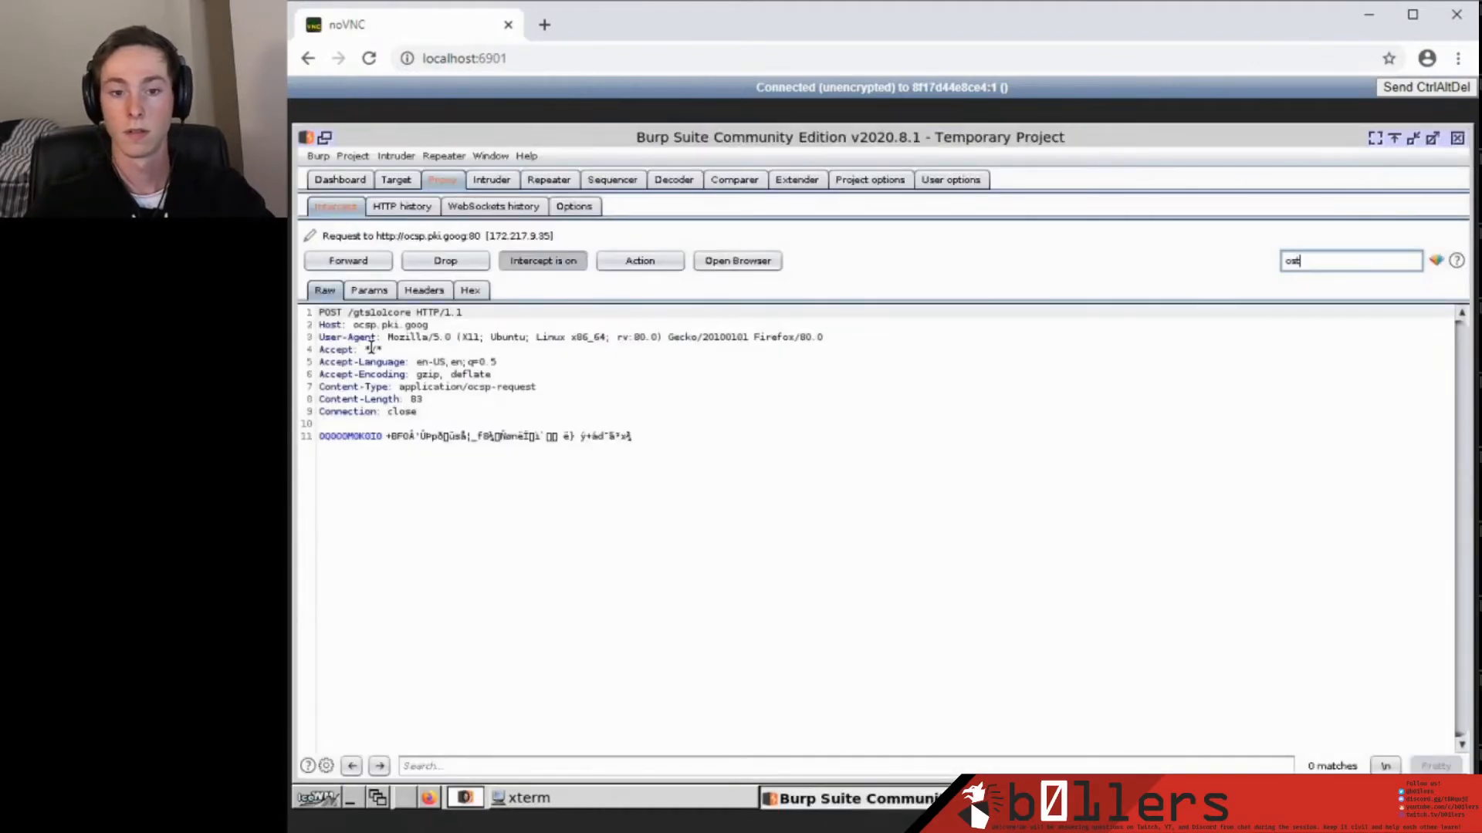
{"action": "left_click", "coordinate": [343, 262]}
{"action": "left_click", "coordinate": [1080, 799]}
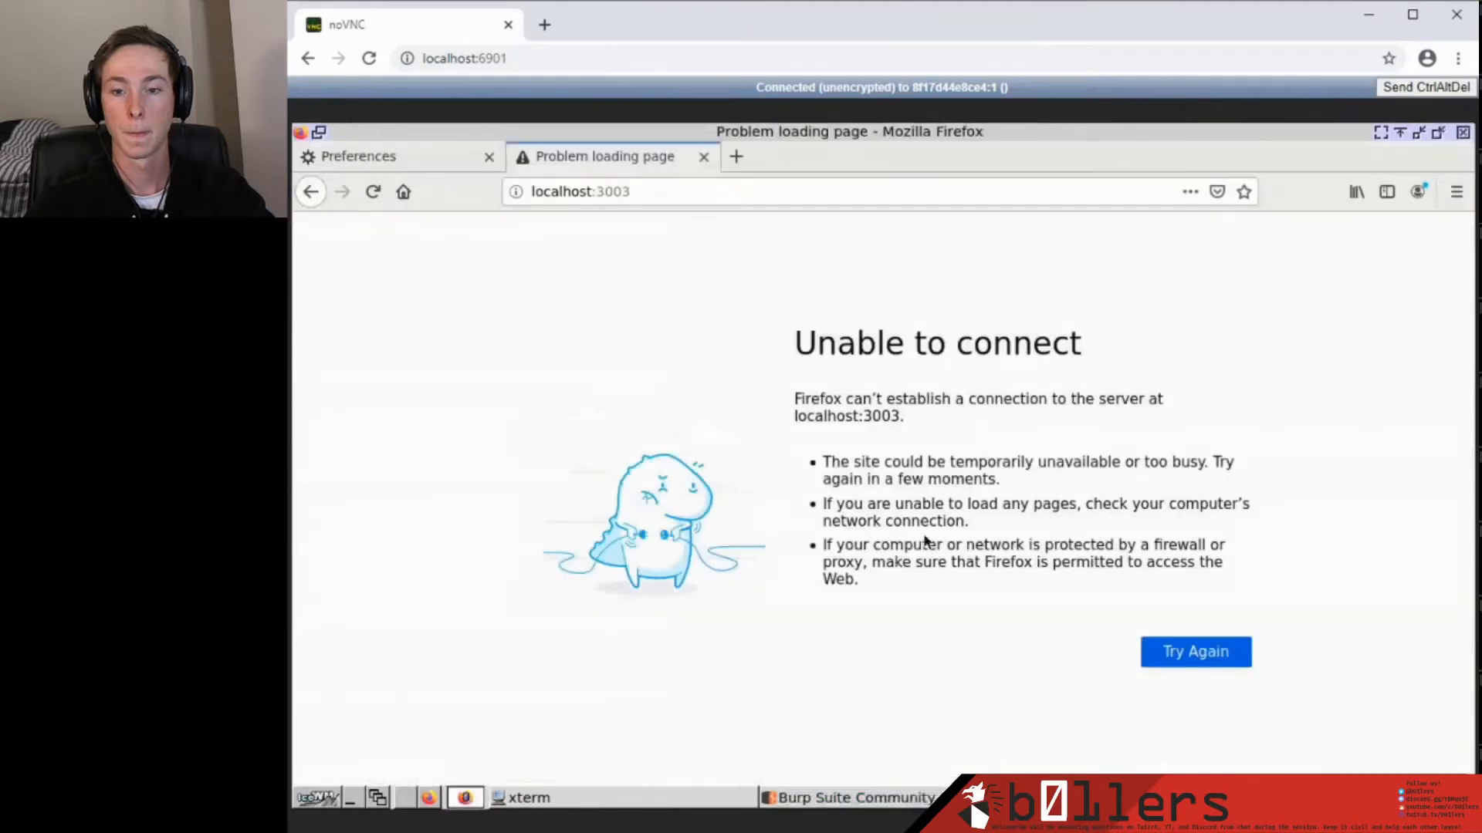
Correct the address port and load localhost:3002.
{"action": "left_click", "coordinate": [683, 194]}
{"action": "left_click", "coordinate": [693, 192]}
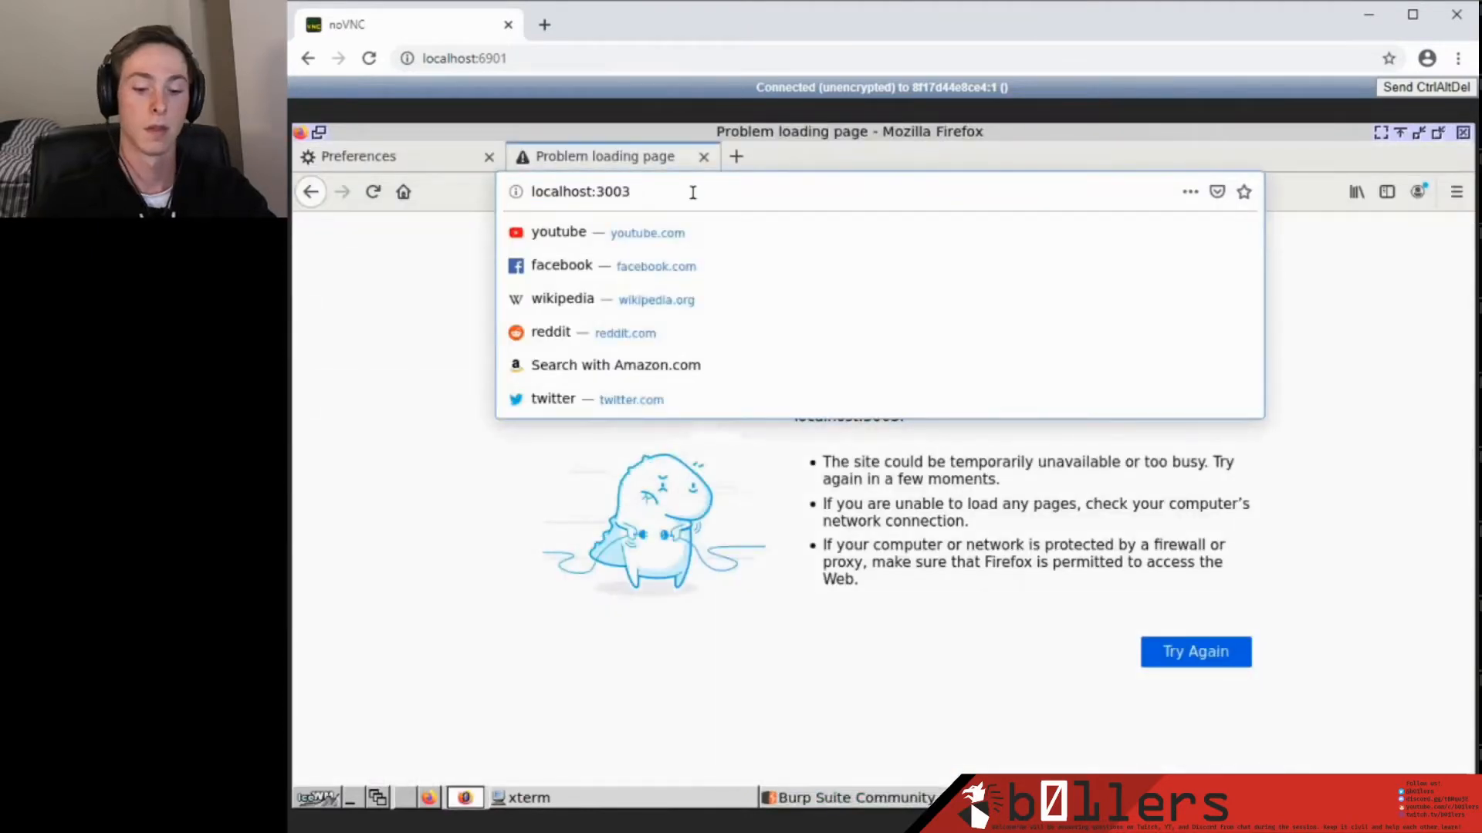
{"action": "key", "text": "BackSpace"}
{"action": "type", "text": "2"}
{"action": "key", "text": "Return"}
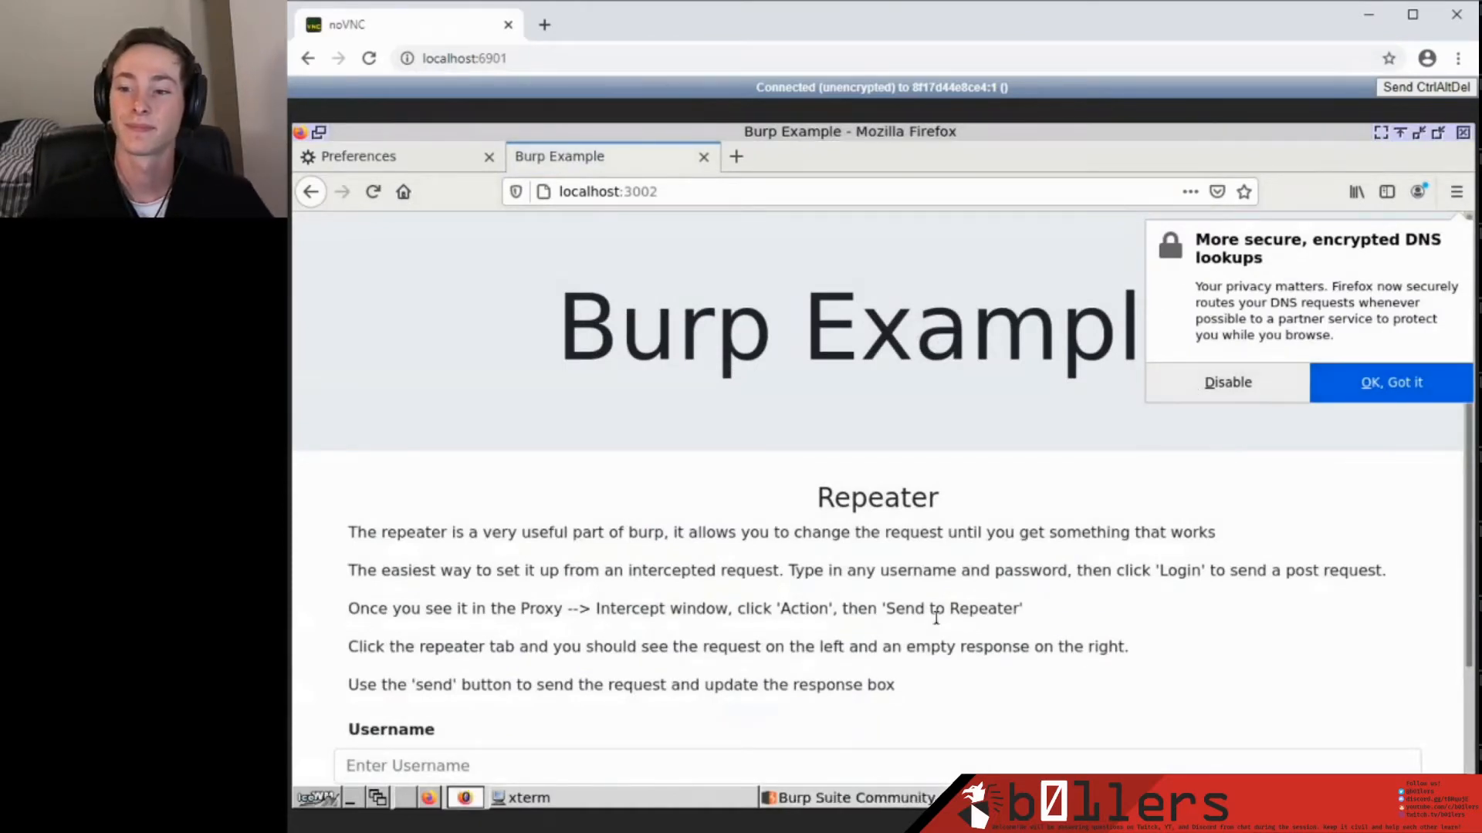
Dismiss Firefox's encrypted DNS notice and forward two intercepted requests in Burp.
{"action": "left_click", "coordinate": [1239, 383]}
{"action": "left_click", "coordinate": [888, 798]}
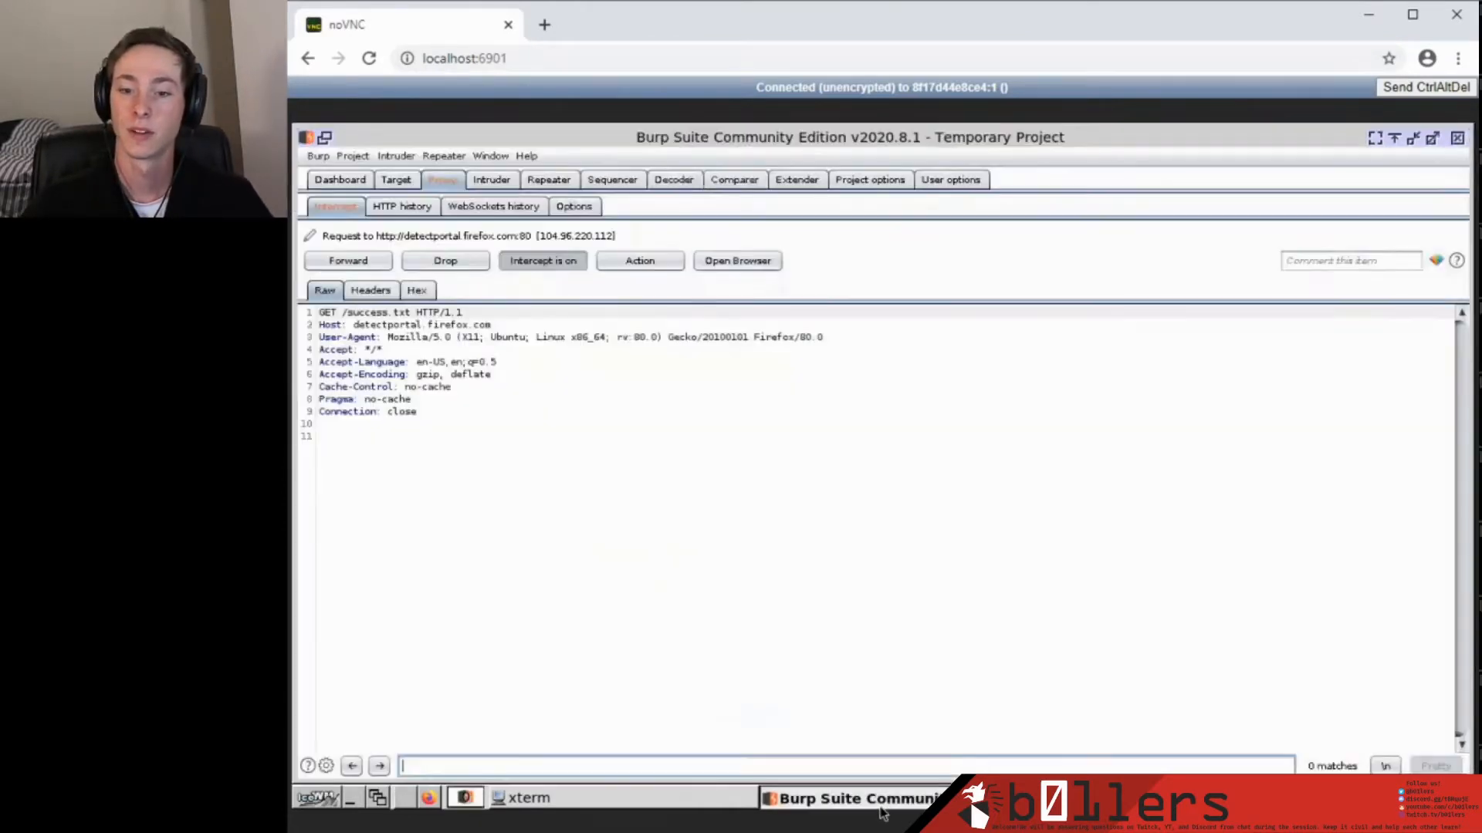
{"action": "left_click", "coordinate": [333, 260]}
{"action": "left_click", "coordinate": [333, 260]}
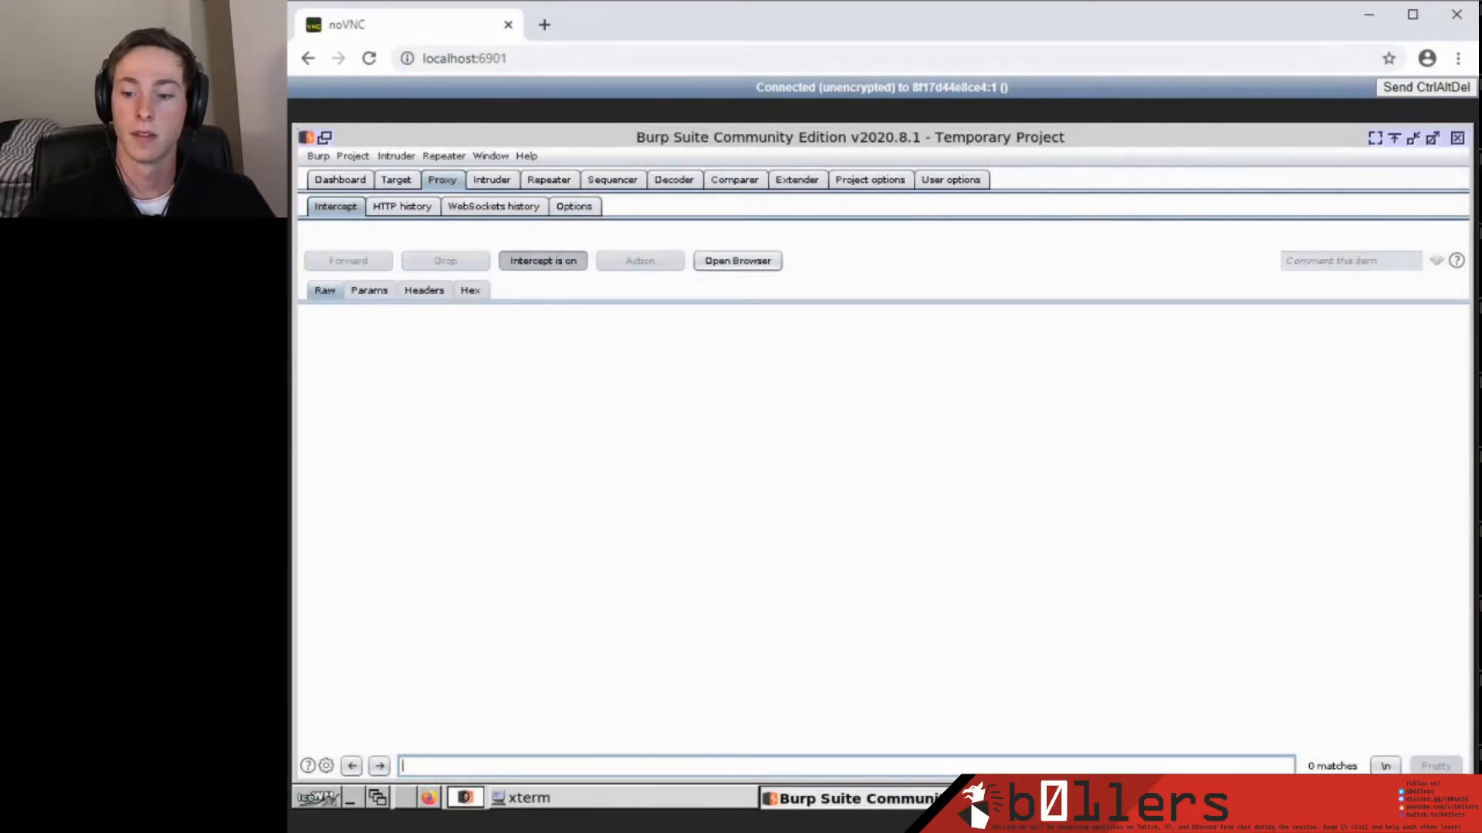
{"action": "left_click", "coordinate": [1111, 798]}
{"action": "left_click", "coordinate": [706, 187]}
{"action": "left_click", "coordinate": [768, 190]}
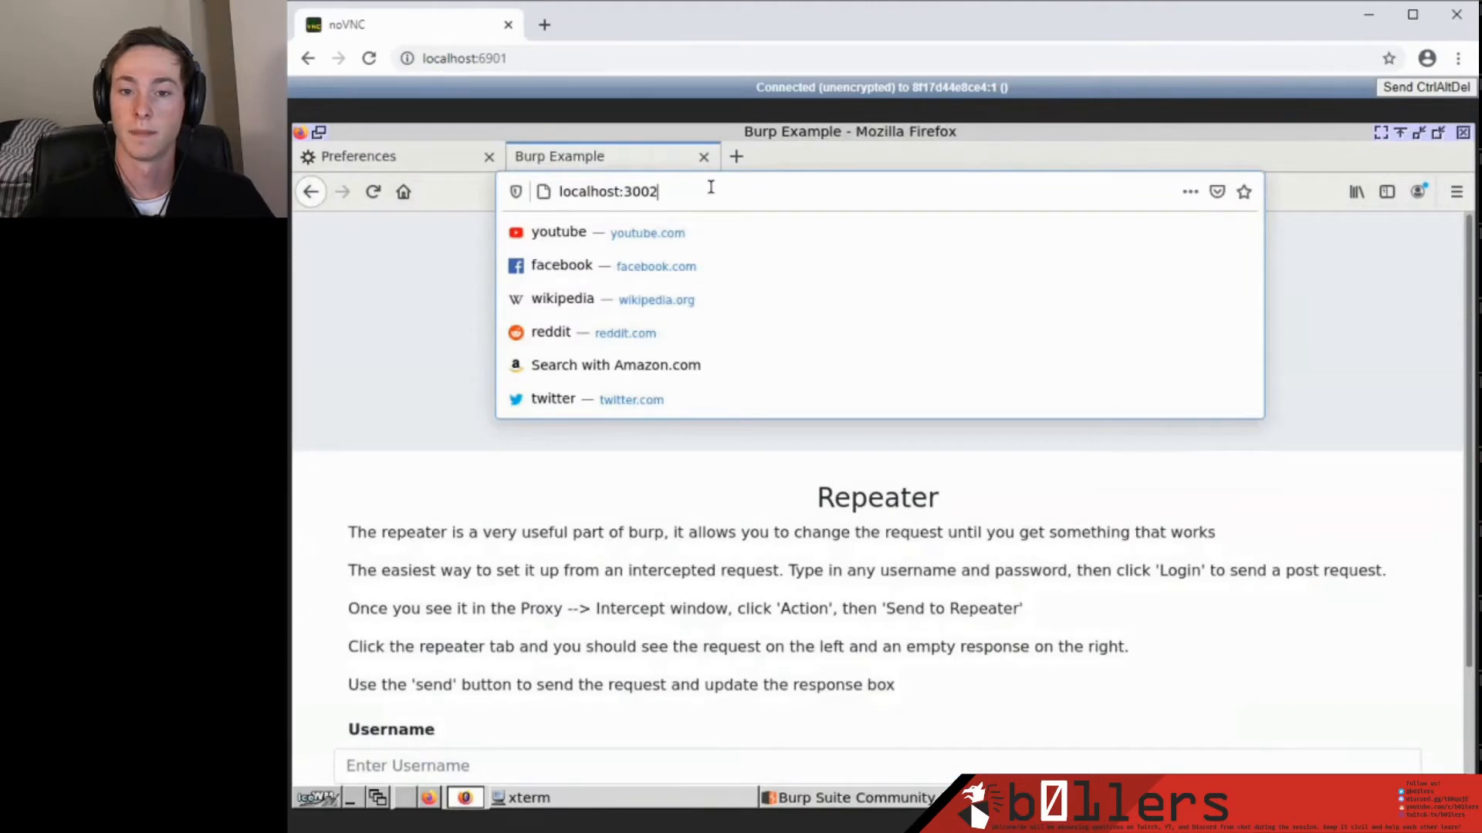
{"action": "left_click", "coordinate": [563, 191]}
{"action": "type", "text": "http"}
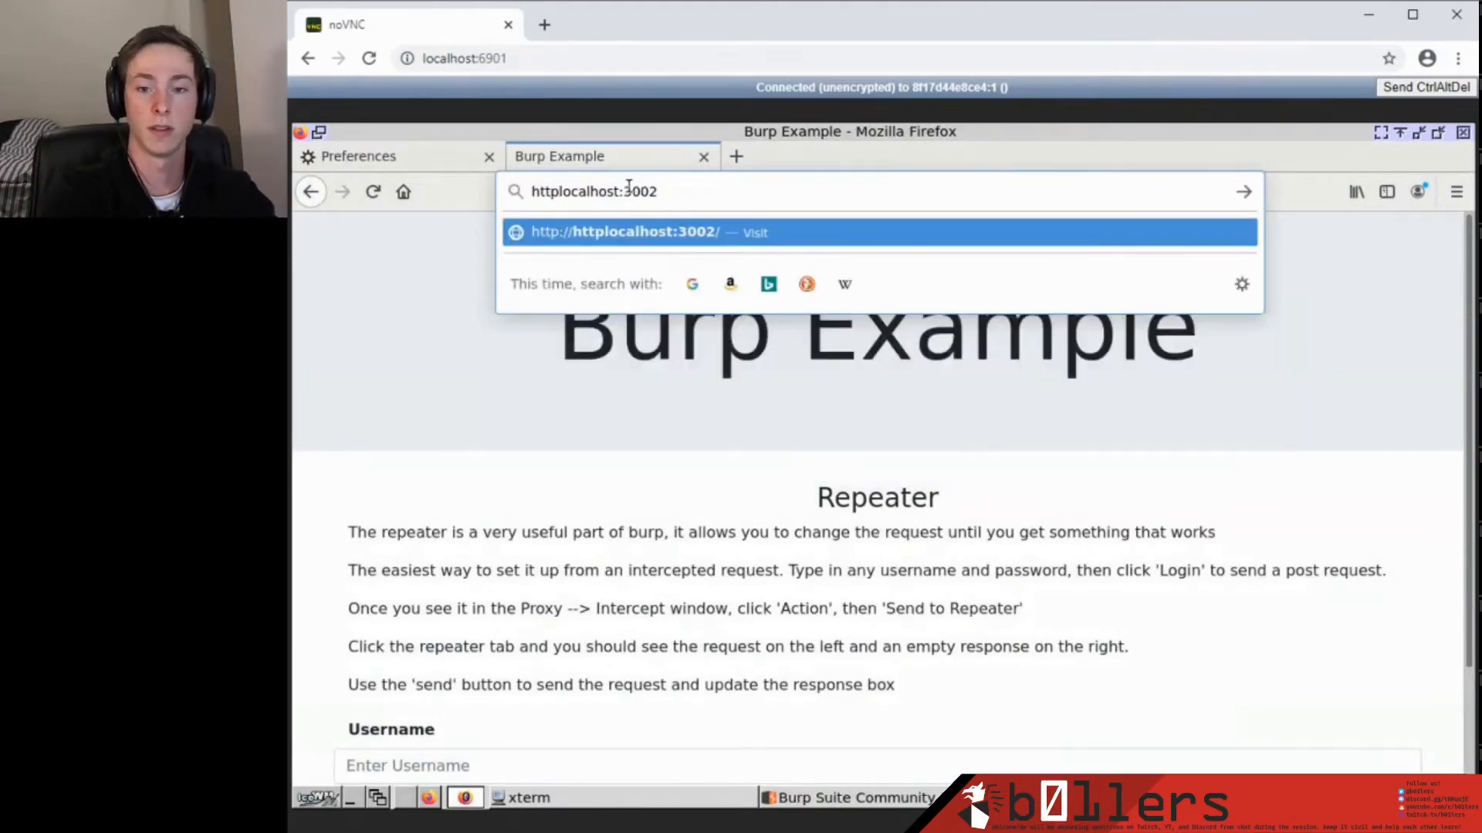
{"action": "type", "text": "://"}
{"action": "key", "text": "Return"}
{"action": "scroll", "coordinate": [725, 548], "scroll_direction": "down", "scroll_amount": 3}
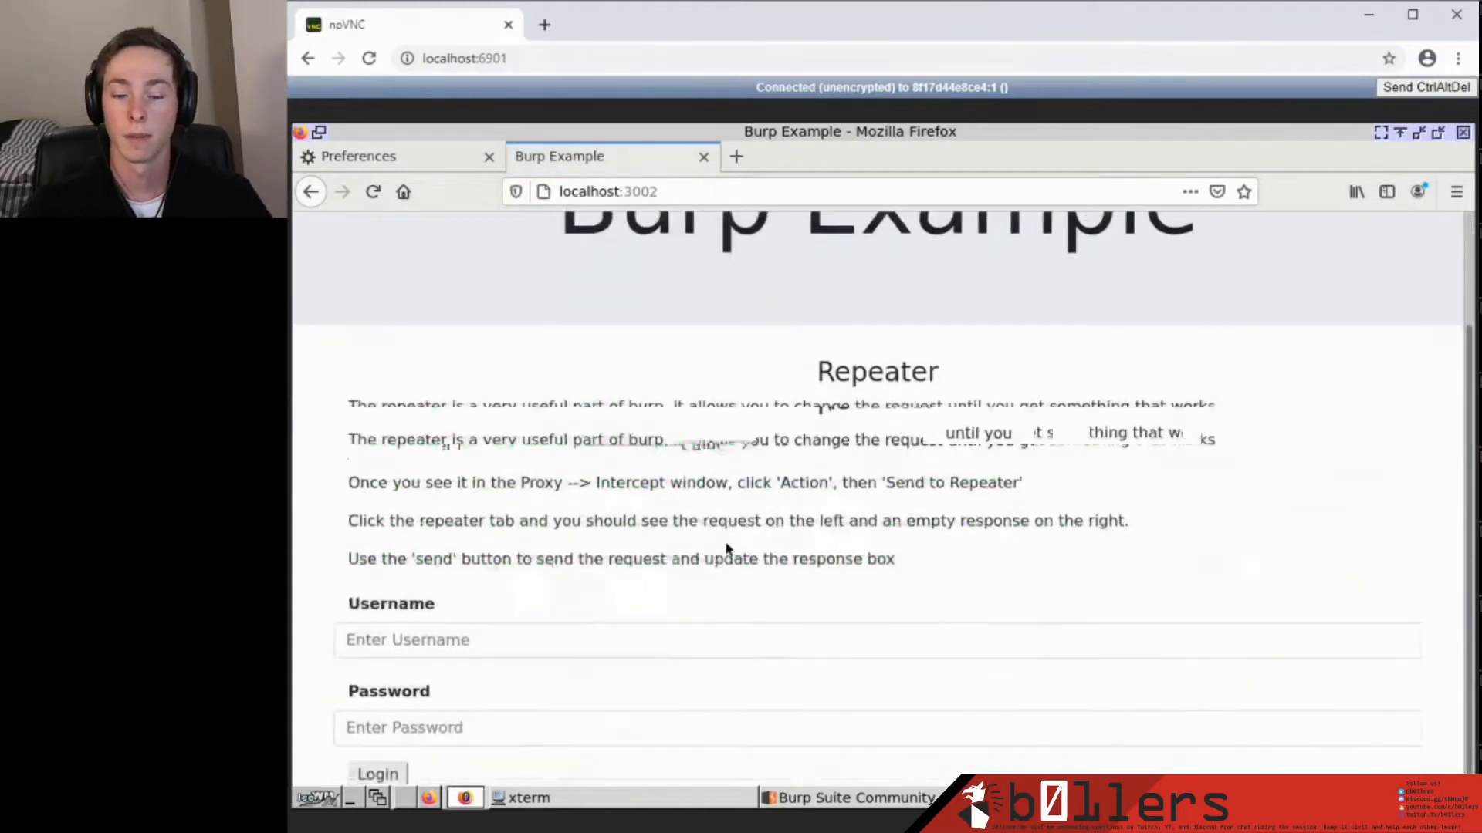
Check Burp's Proxy HTTP history, then return to the Intercept view.
{"action": "key", "text": "alt+Tab"}
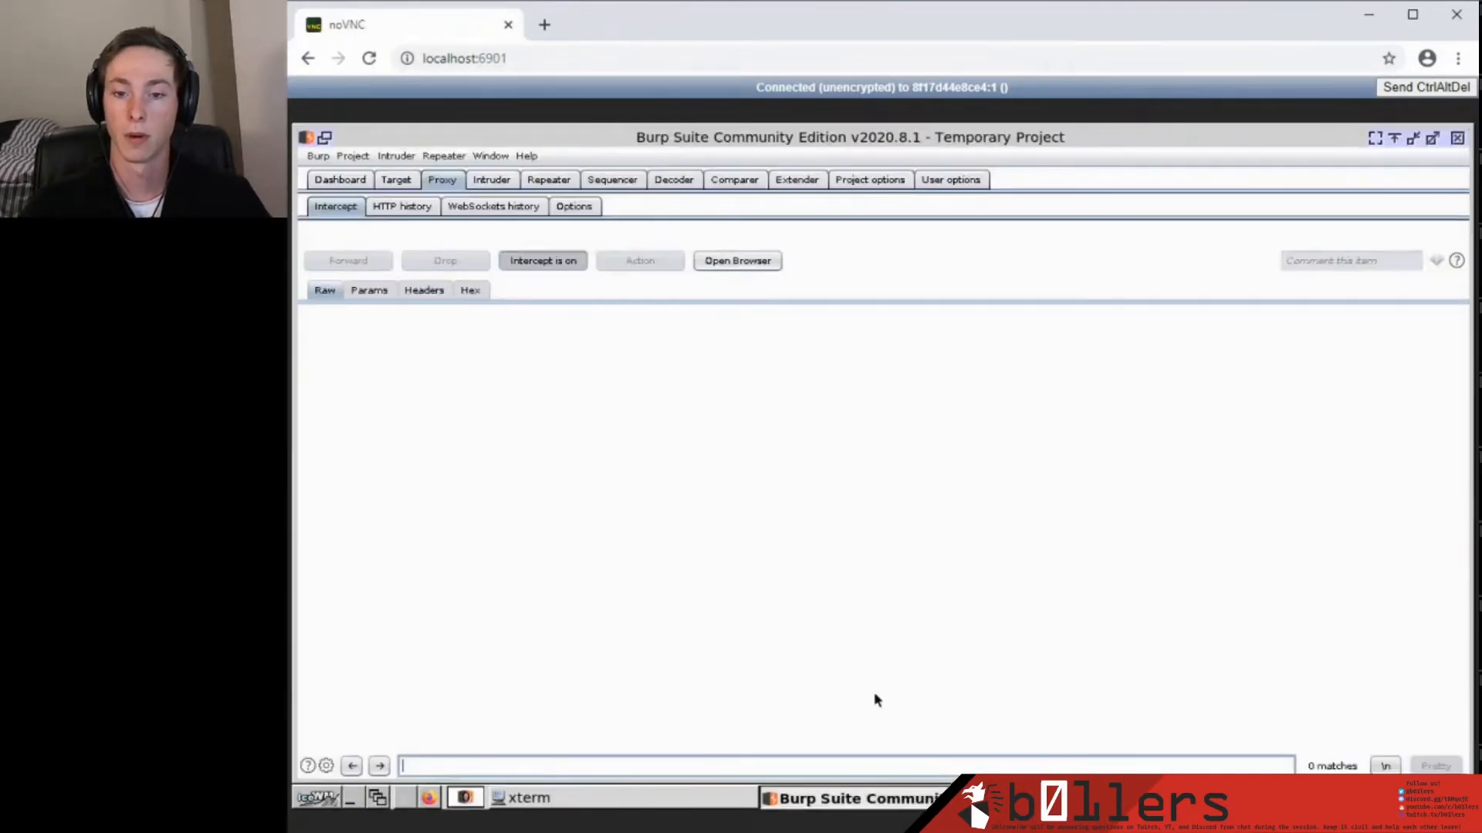
{"action": "left_click", "coordinate": [409, 206]}
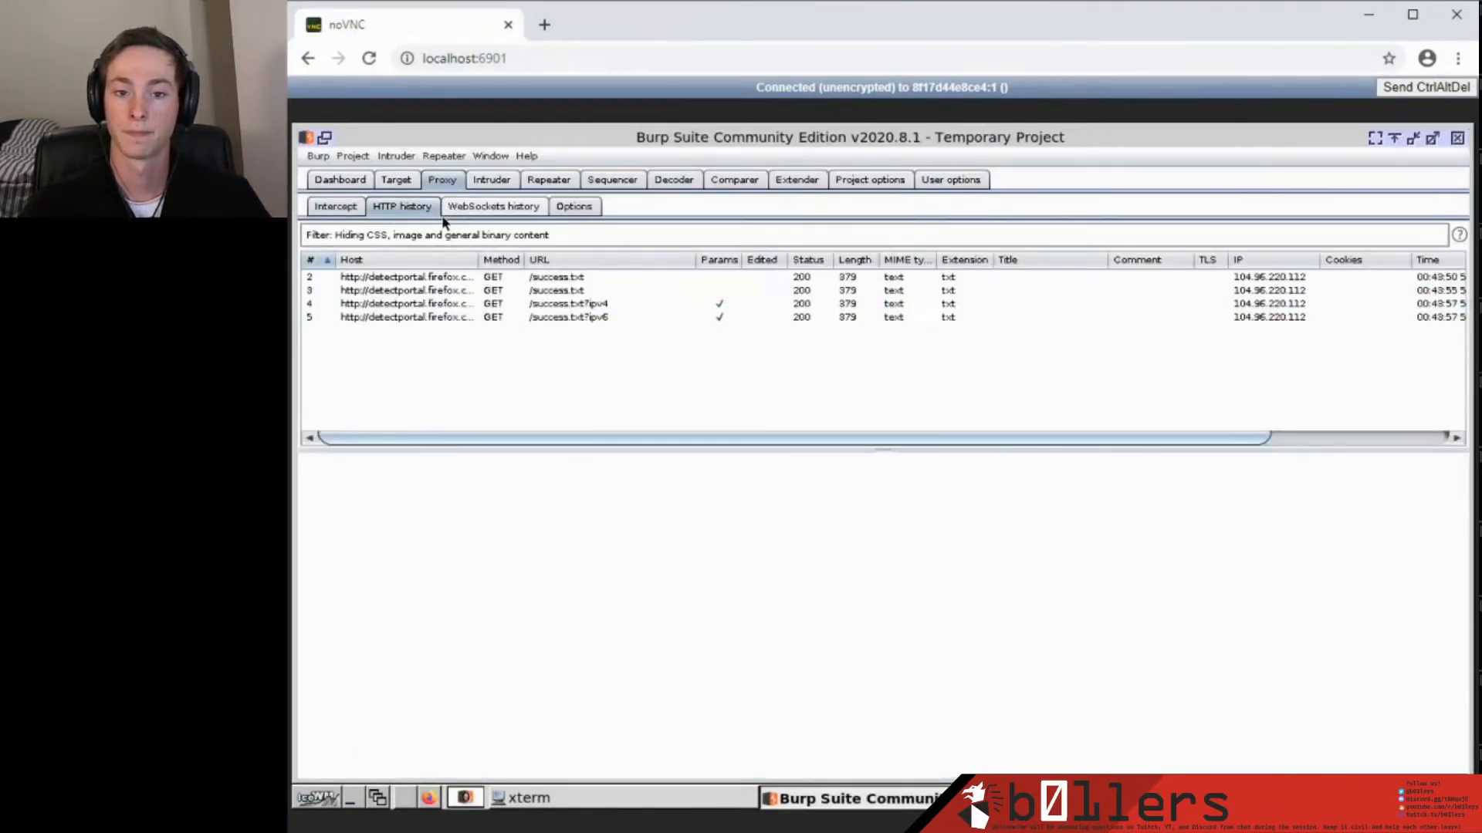
{"action": "left_click", "coordinate": [336, 206]}
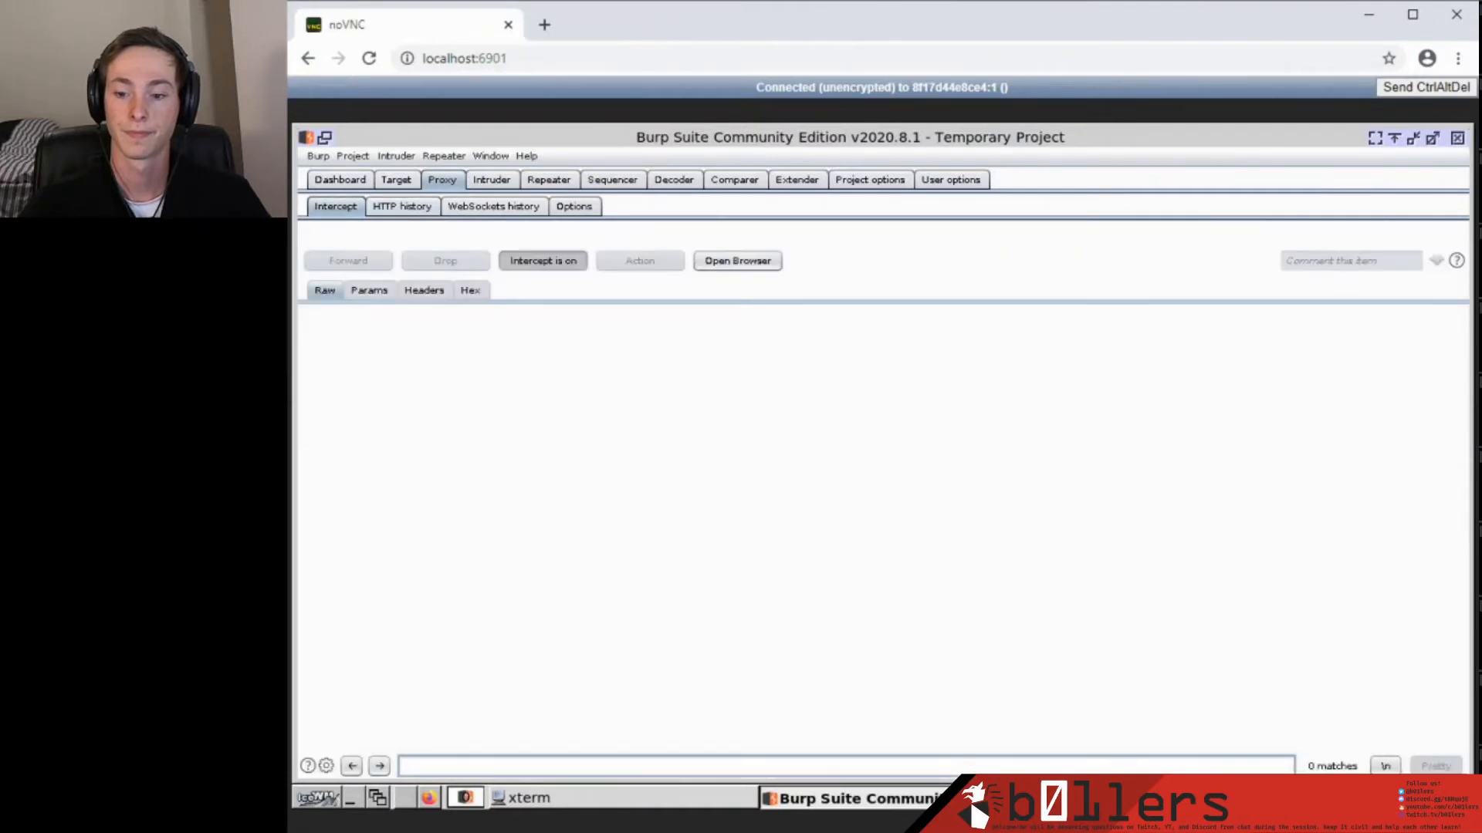
{"action": "key", "text": "alt+Tab"}
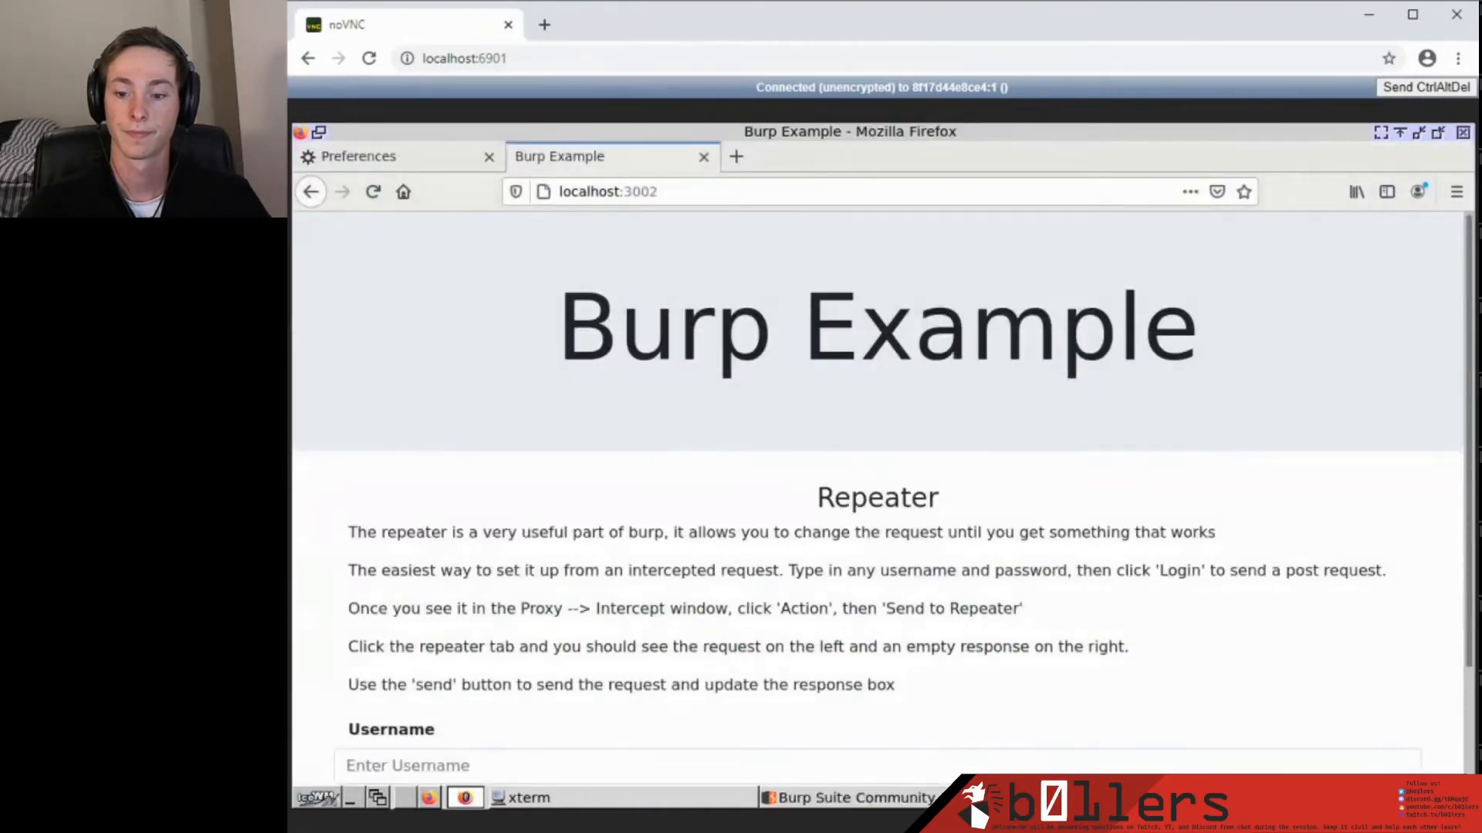
{"action": "key", "text": "alt+Tab"}
{"action": "key", "text": "alt+Tab"}
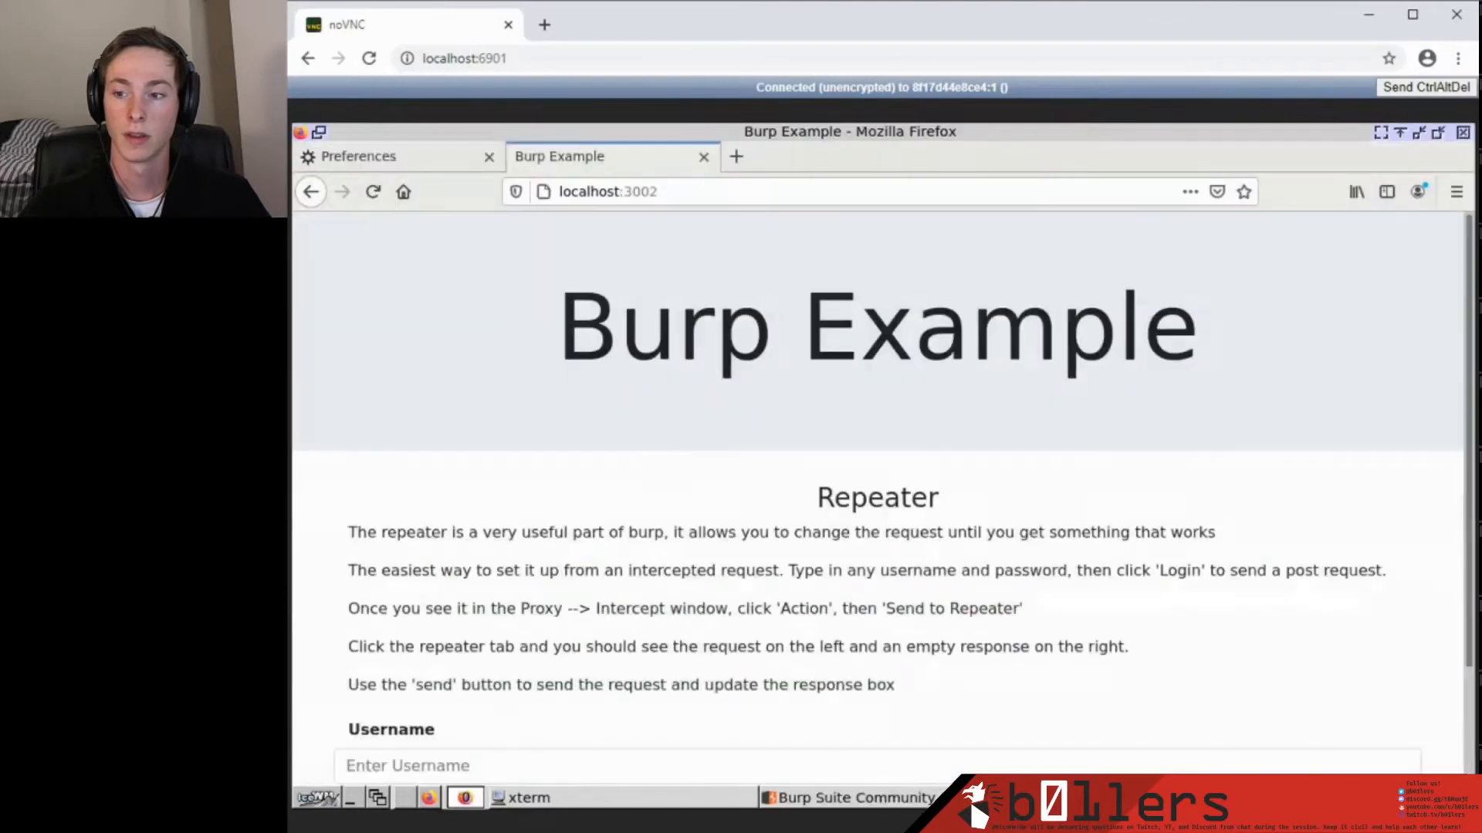
{"action": "left_click", "coordinate": [1457, 191]}
Review Firefox's 'proxy' network settings to confirm the 127.0.0.1:8080 manual proxy.
{"action": "left_click", "coordinate": [1244, 524]}
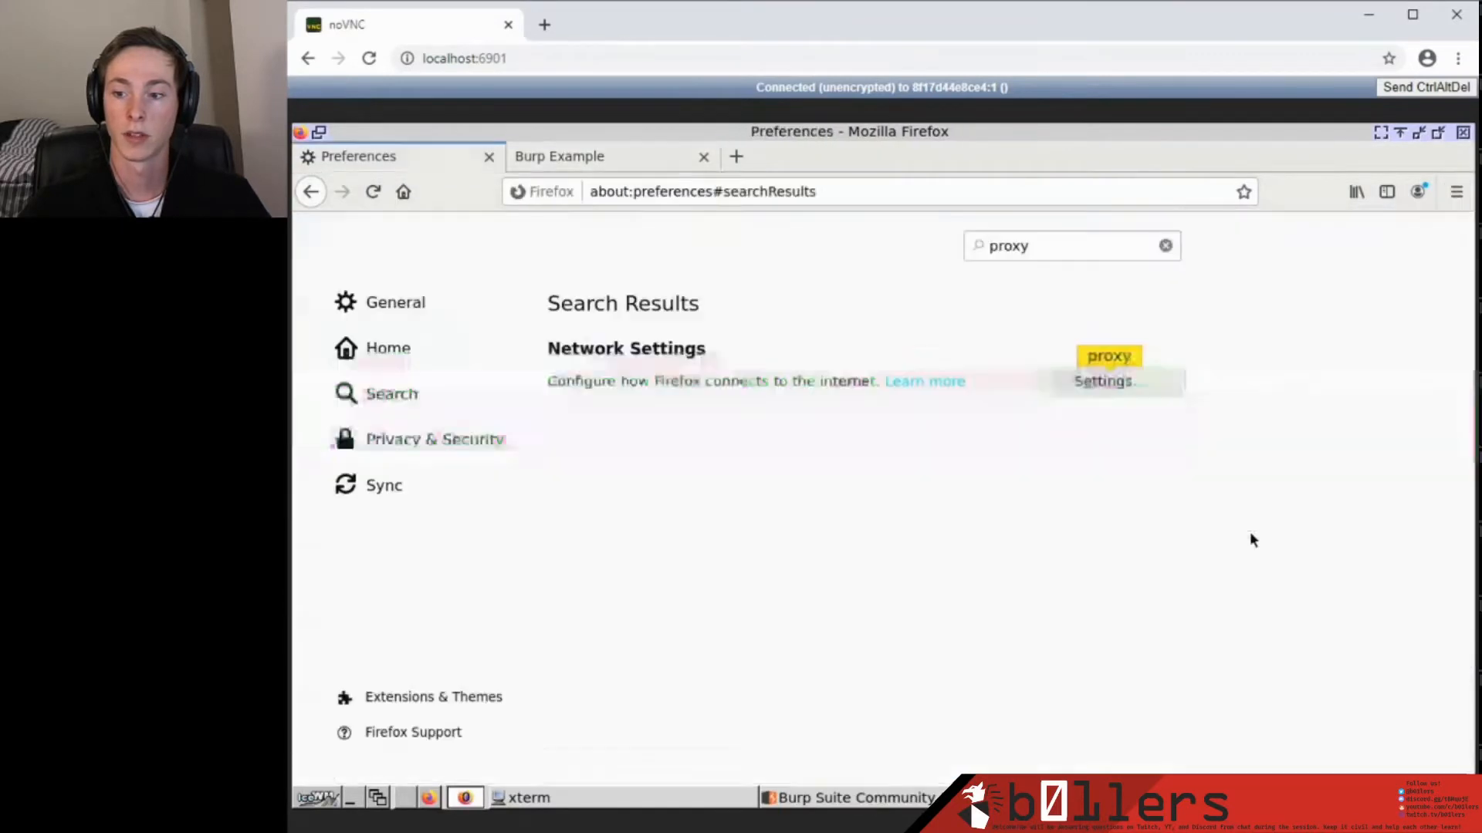
{"action": "type", "text": "[r"}
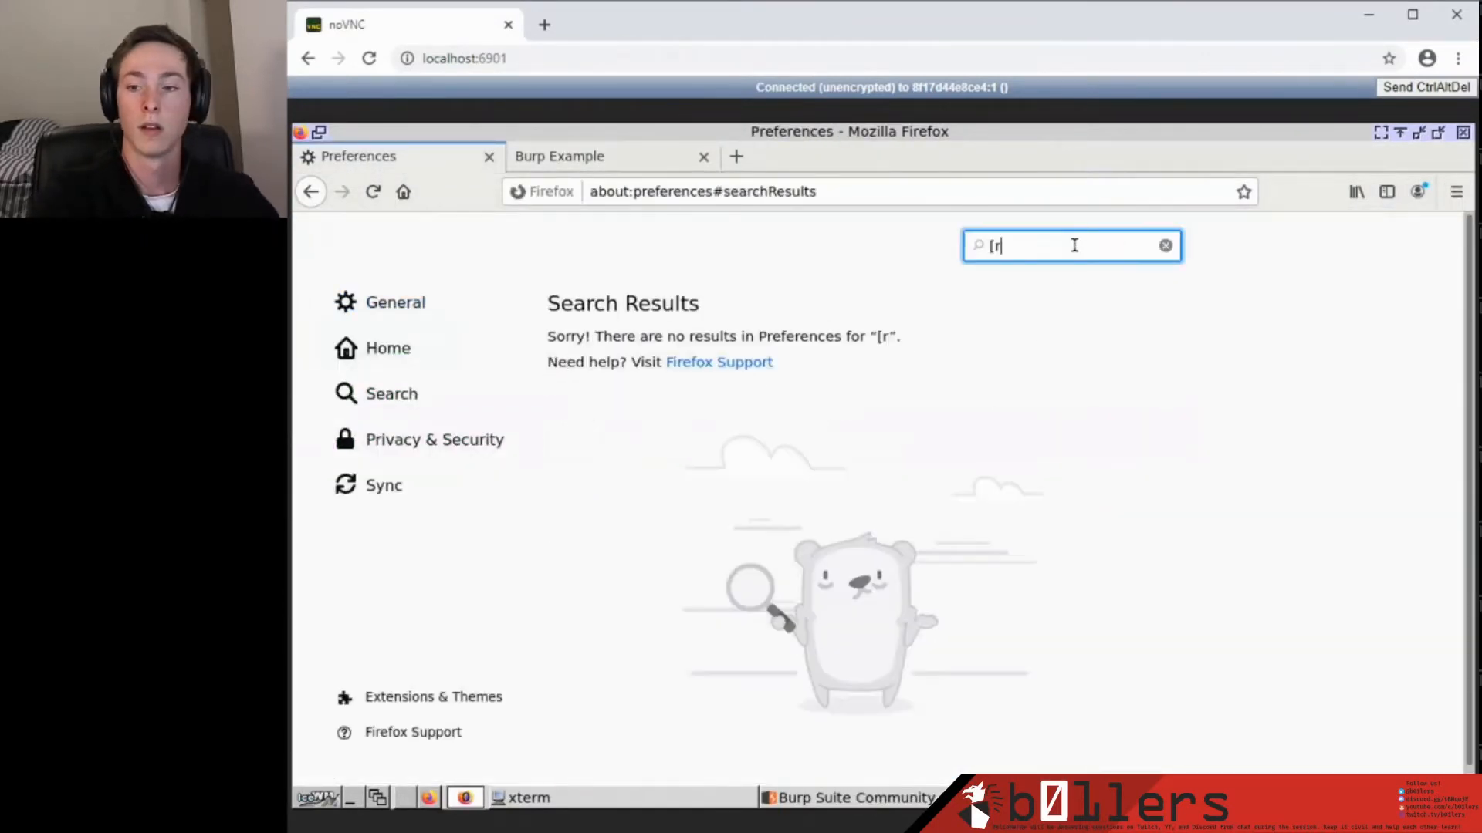
{"action": "key", "text": "BackSpace"}
{"action": "key", "text": "BackSpace"}
{"action": "type", "text": "proxy"}
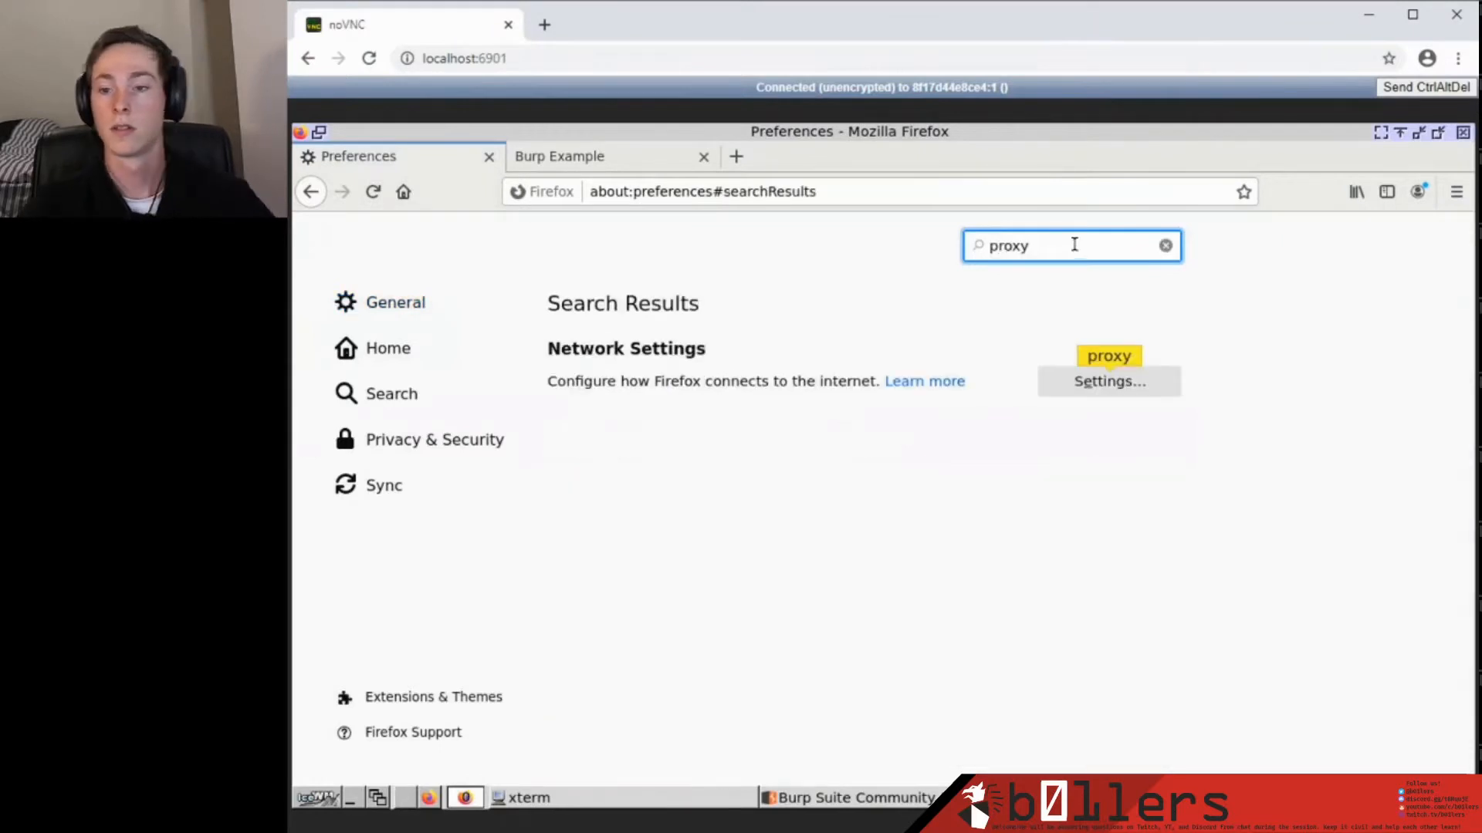
{"action": "left_click", "coordinate": [1109, 381]}
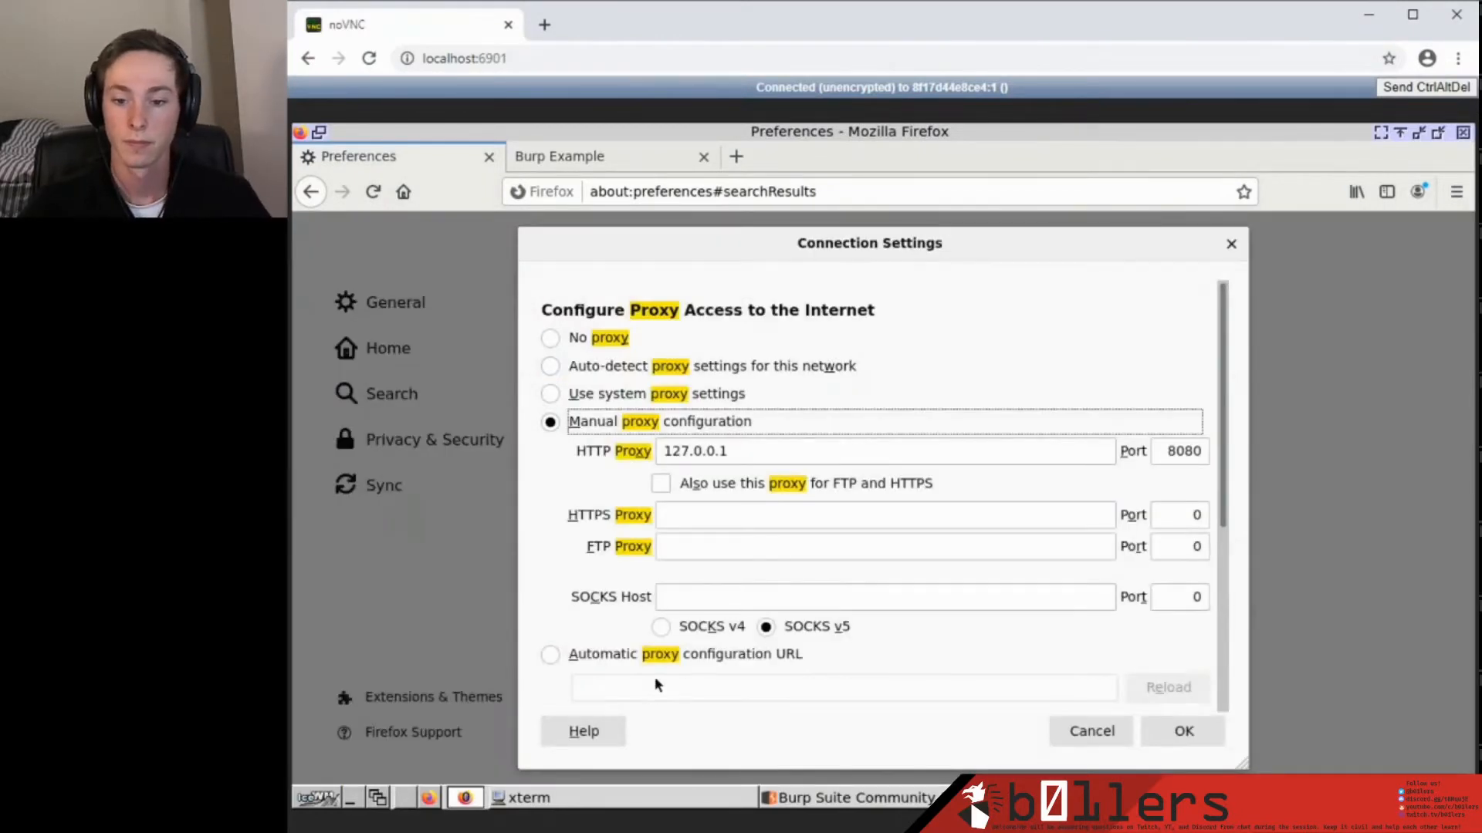
{"action": "scroll", "coordinate": [669, 673], "scroll_direction": "down", "scroll_amount": 5}
{"action": "scroll", "coordinate": [673, 665], "scroll_direction": "down", "scroll_amount": 2}
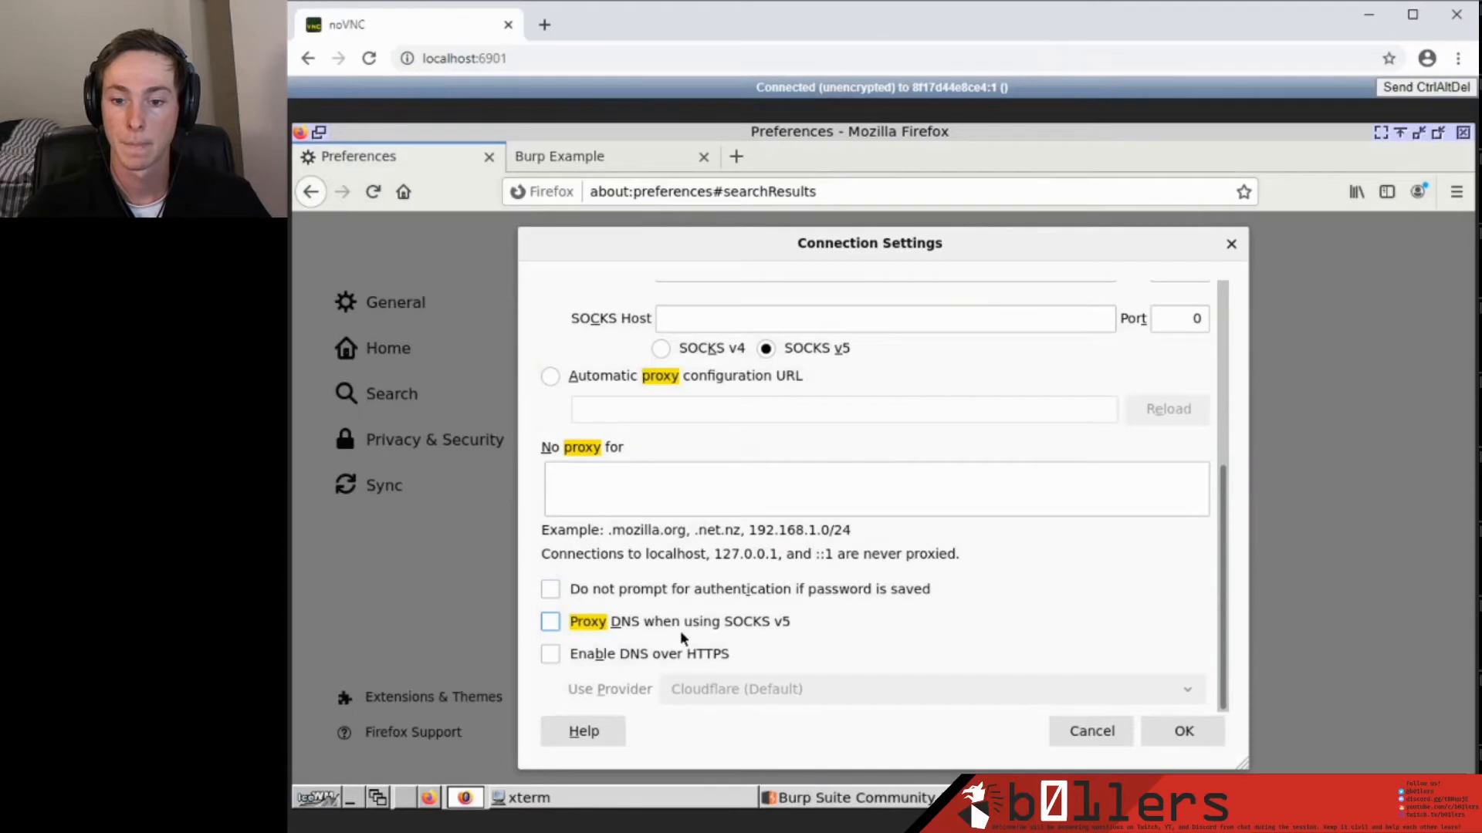
{"action": "scroll", "coordinate": [701, 664], "scroll_direction": "up", "scroll_amount": 6}
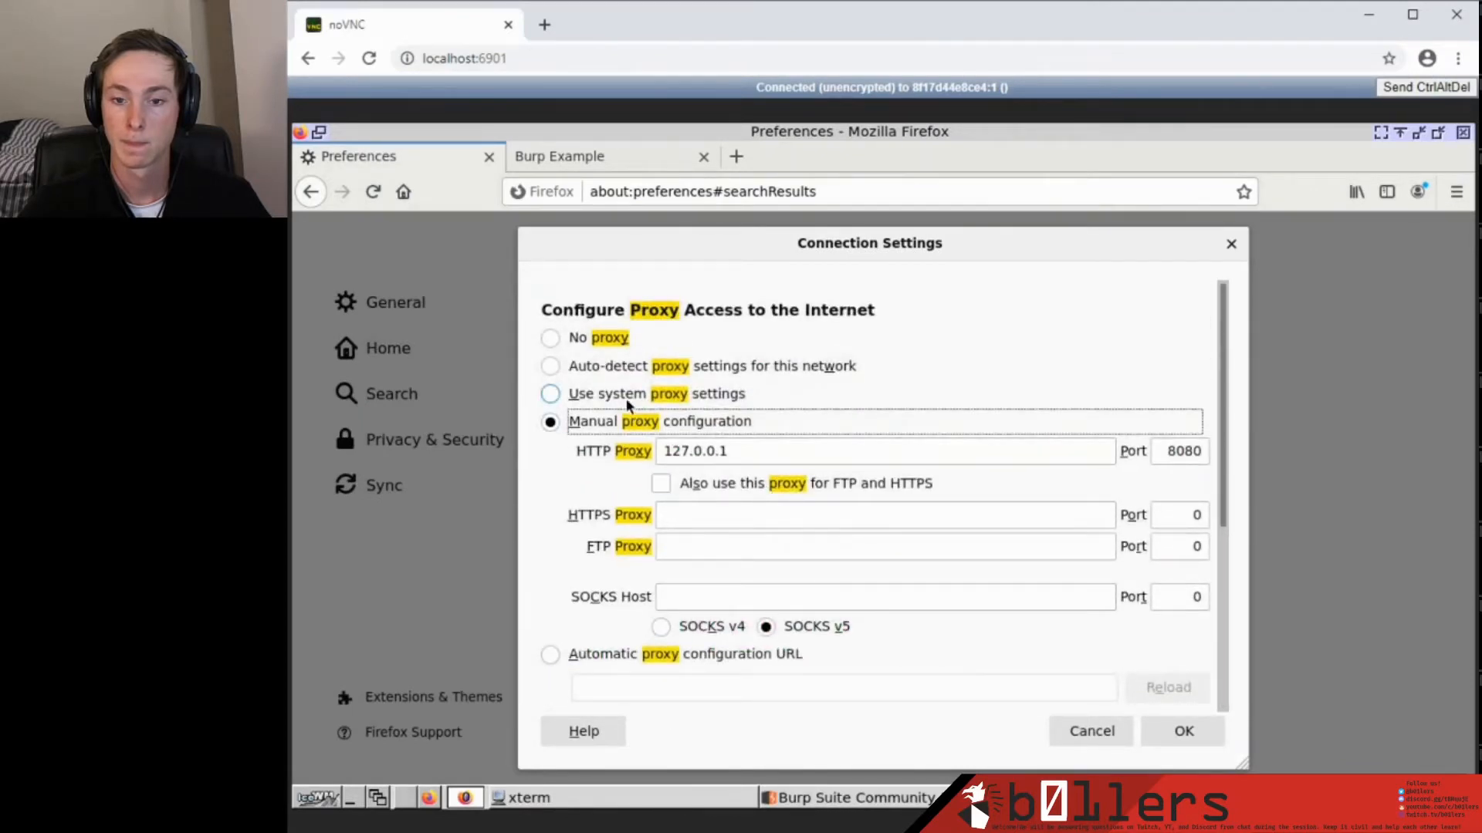
{"action": "scroll", "coordinate": [787, 472], "scroll_direction": "down", "scroll_amount": 3}
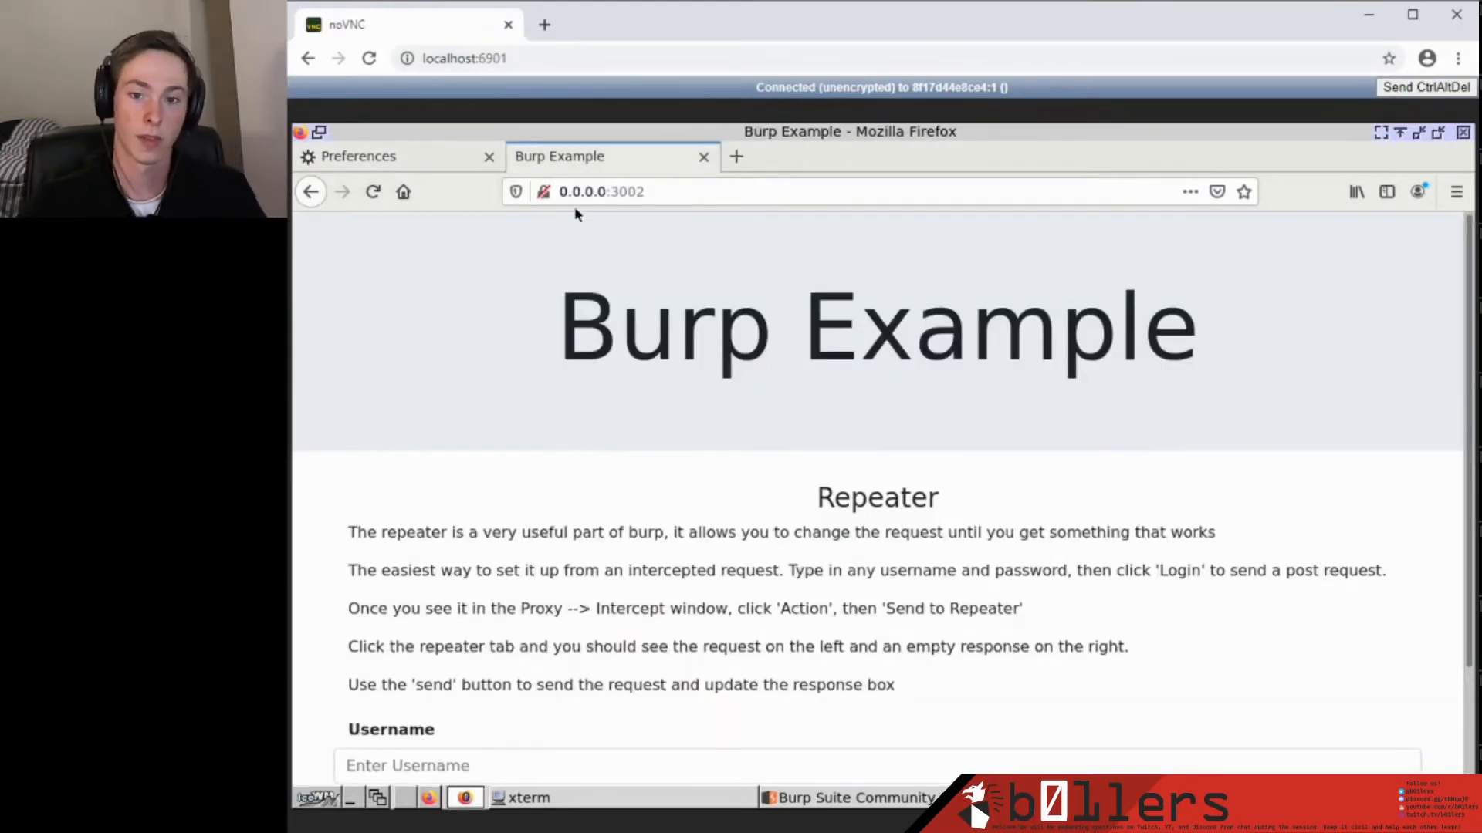
Reload 0.0.0.0:3002 from the address bar and view the captured GET request in Burp.
{"action": "double_click", "coordinate": [607, 193]}
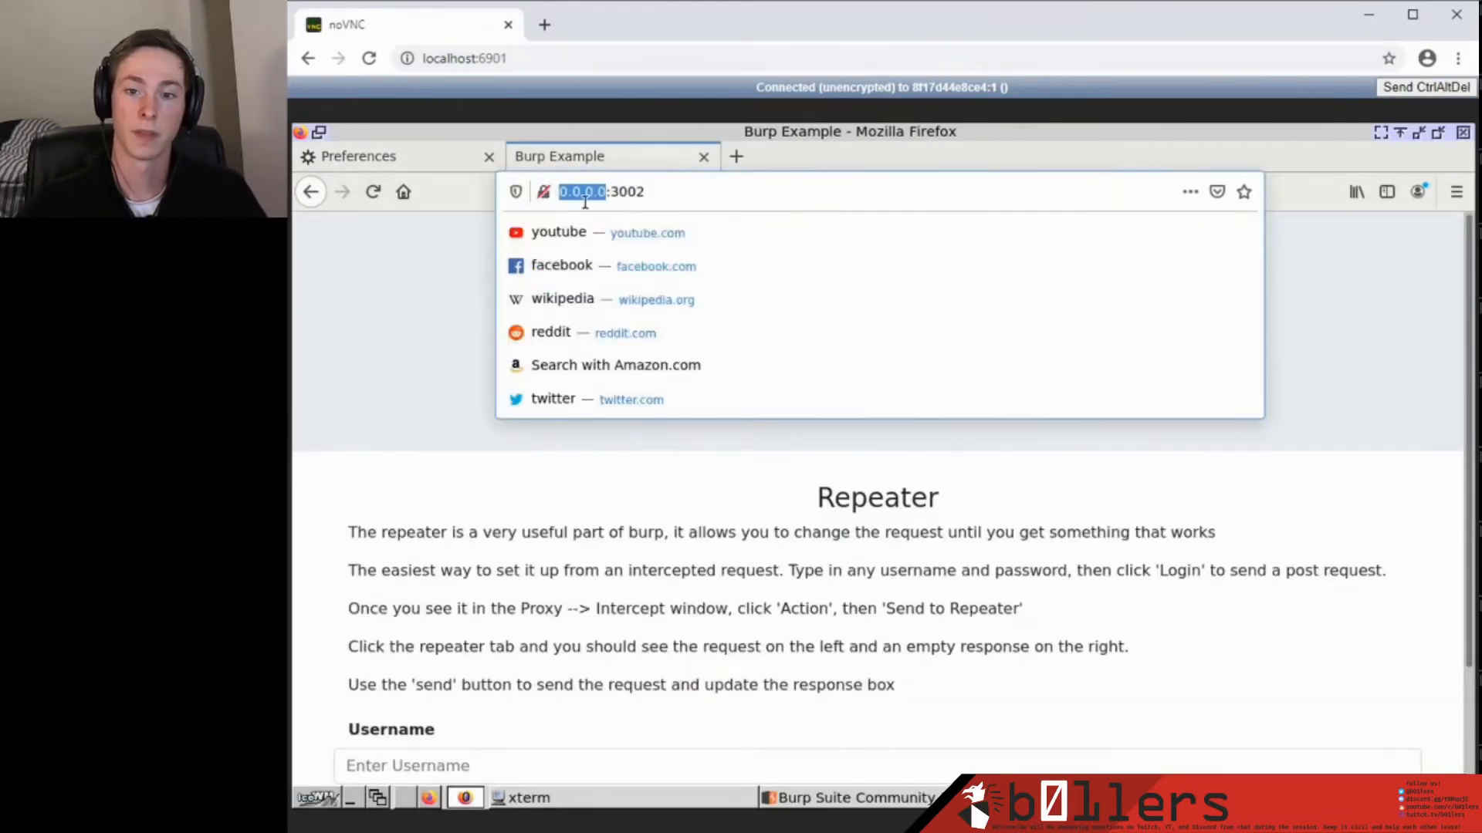
{"action": "left_click", "coordinate": [605, 191]}
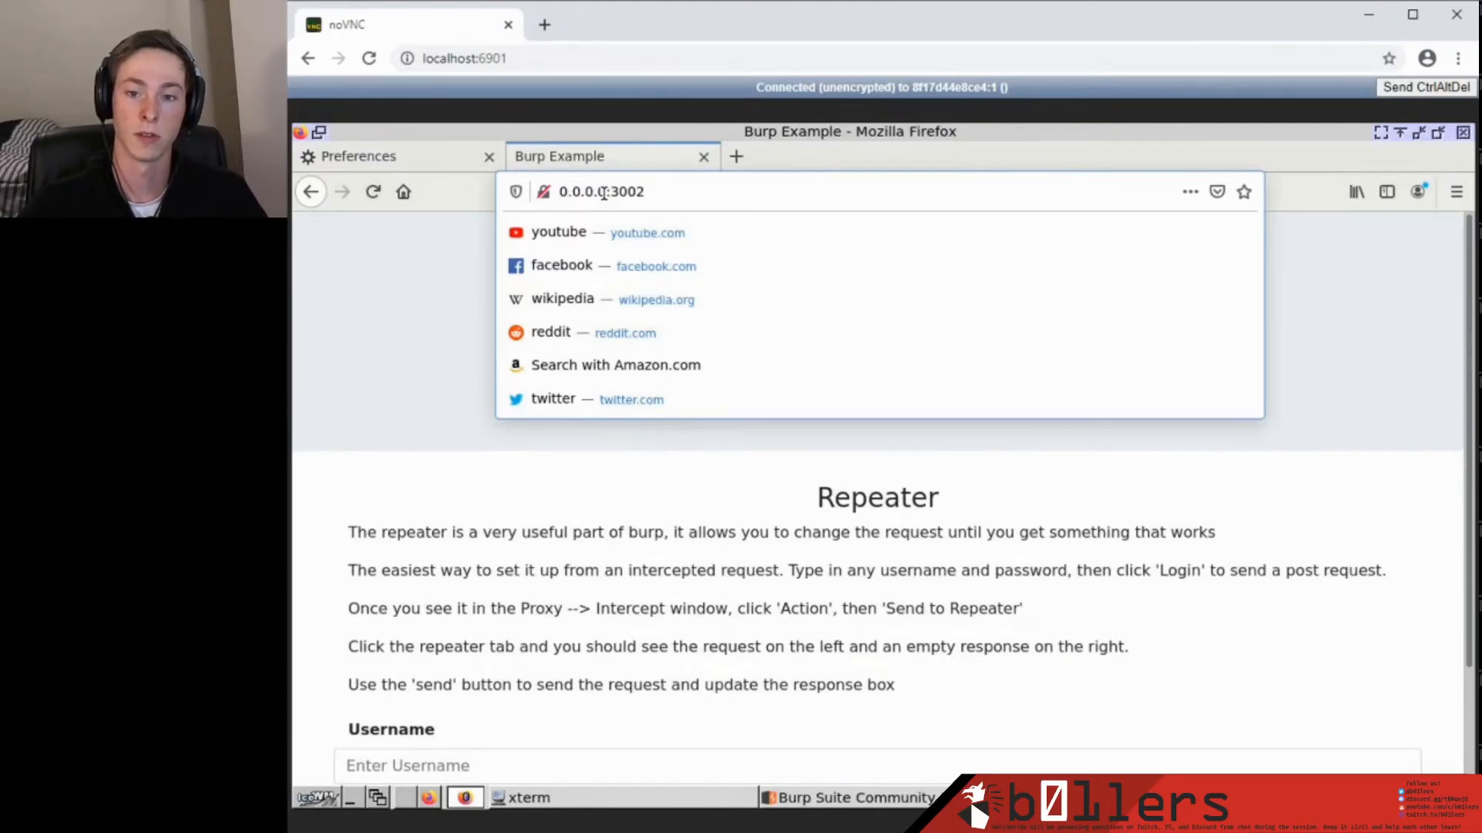
{"action": "left_click_drag", "start_coordinate": [603, 191], "coordinate": [550, 193]}
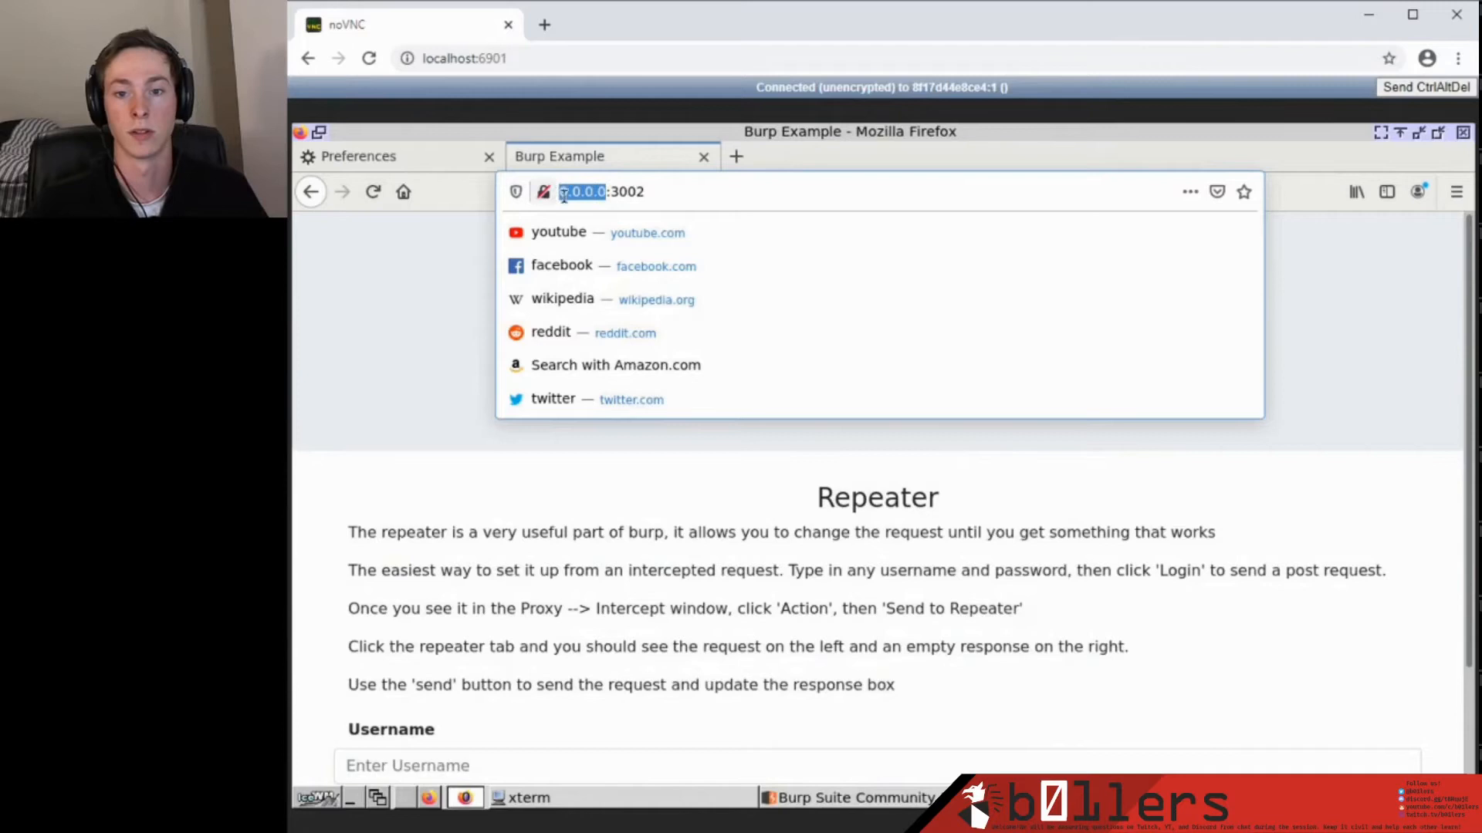
{"action": "left_click", "coordinate": [605, 194]}
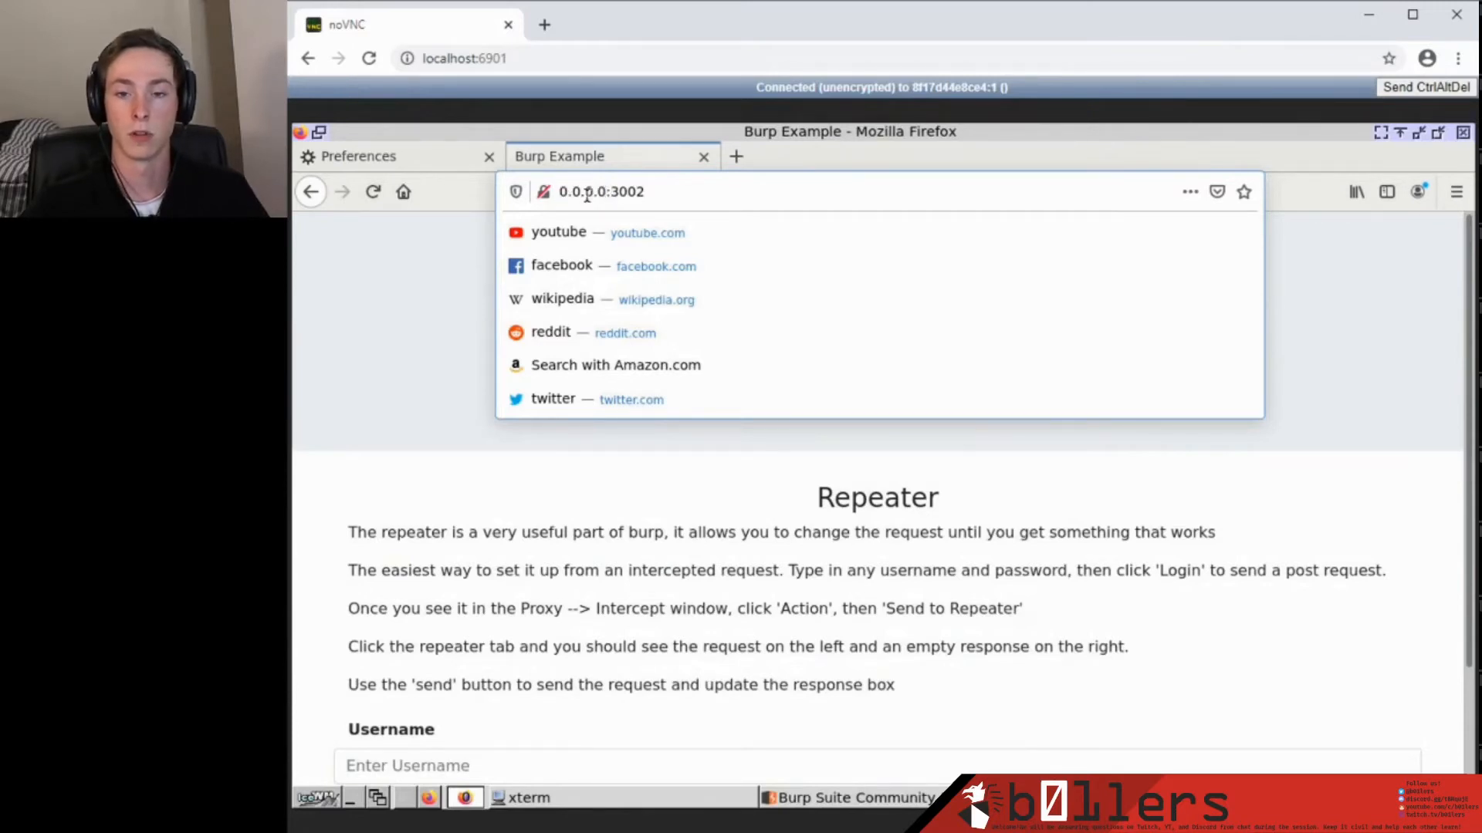
{"action": "left_click", "coordinate": [788, 517]}
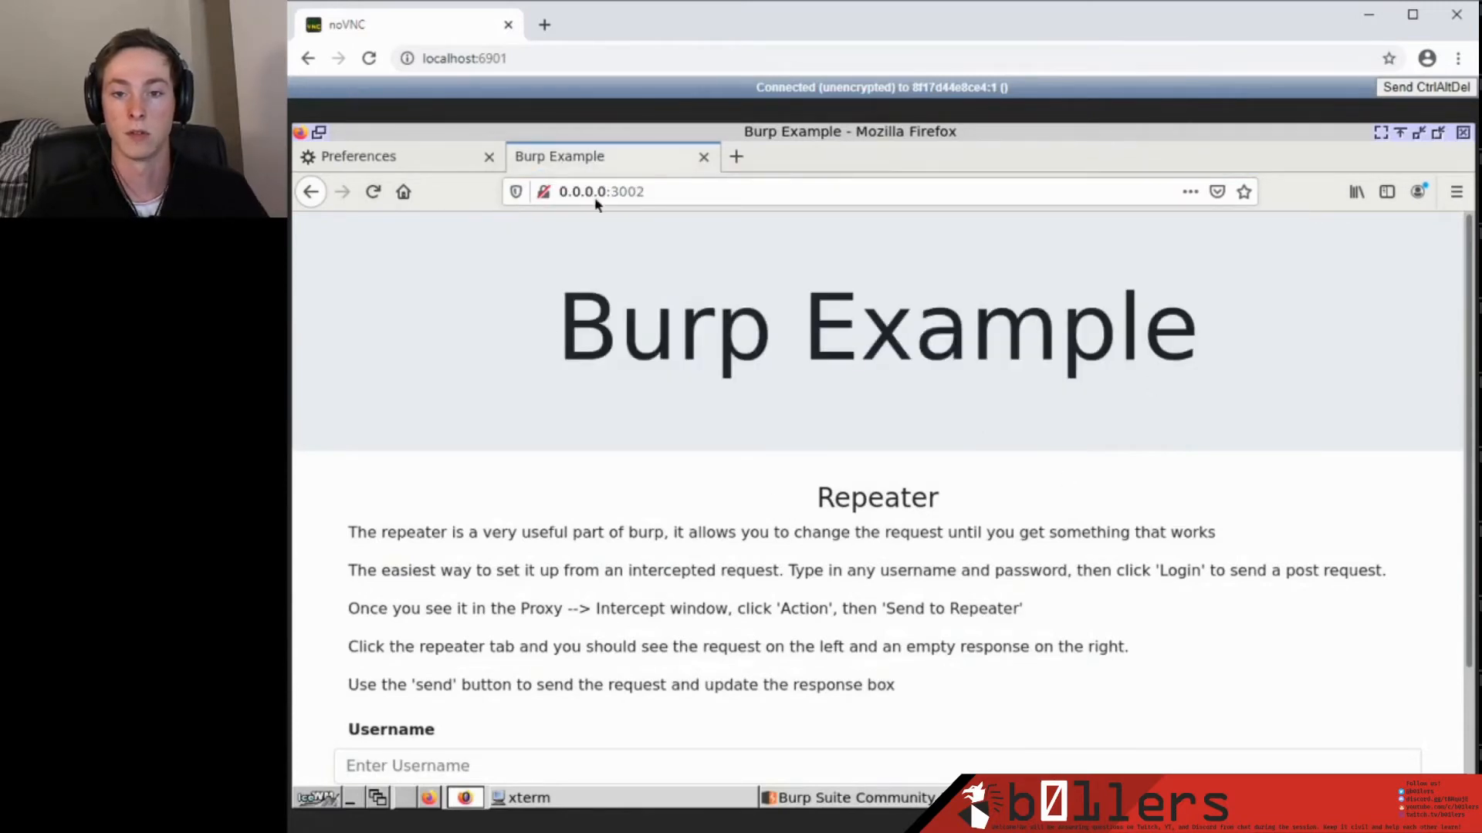
{"action": "left_click", "coordinate": [567, 193]}
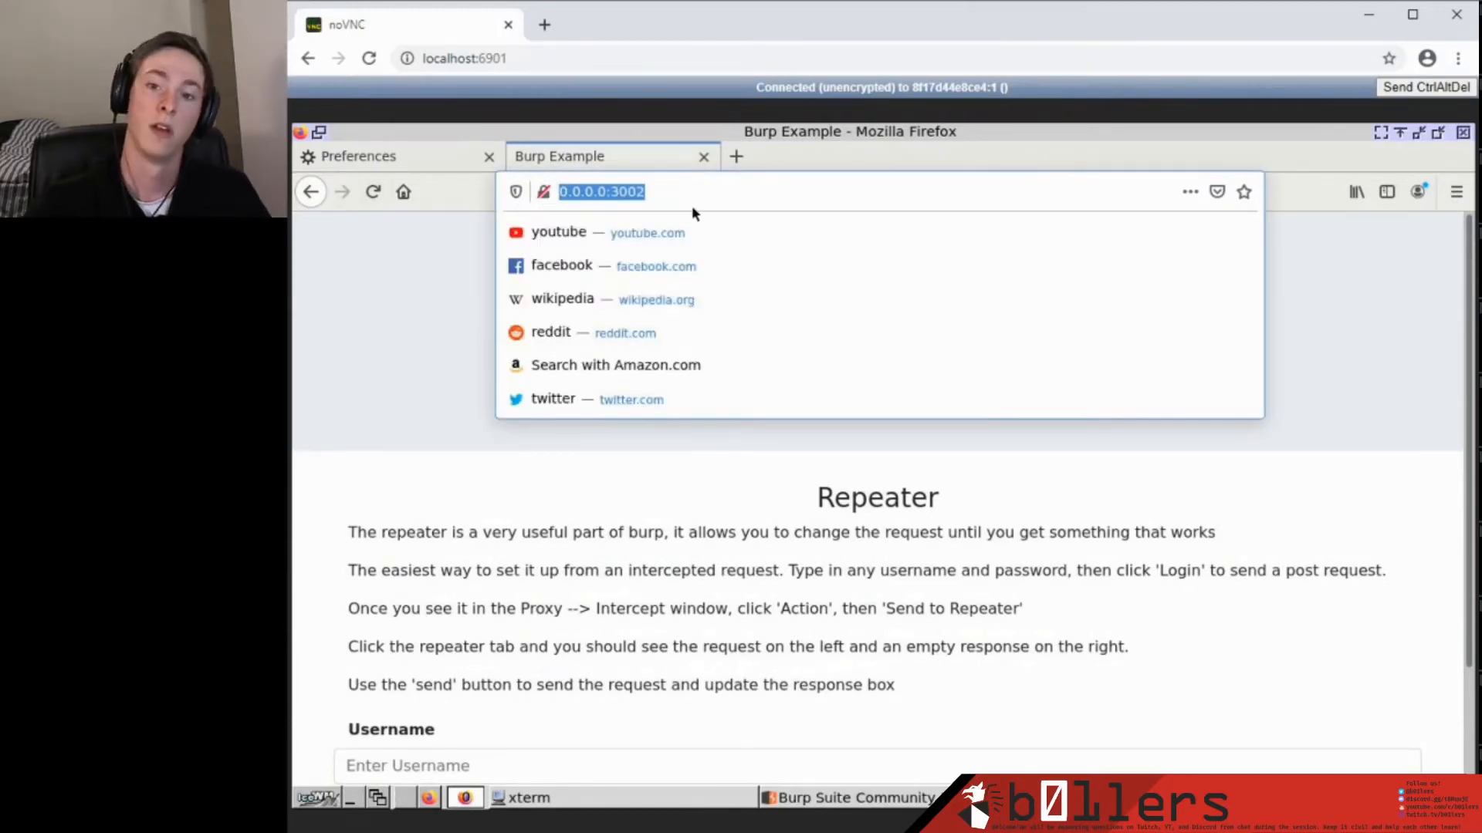
{"action": "key", "text": "Return"}
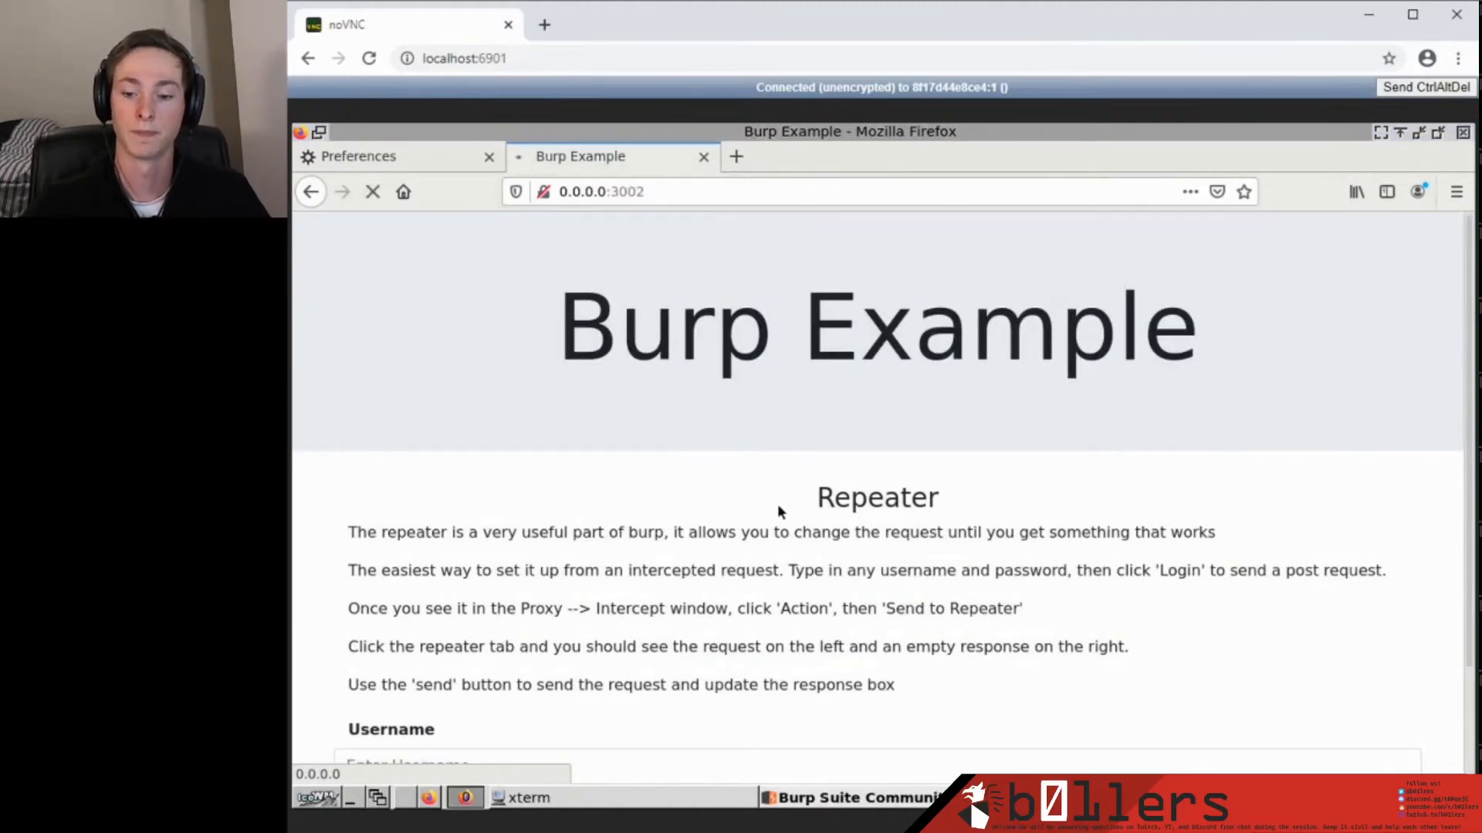
{"action": "left_click", "coordinate": [856, 796]}
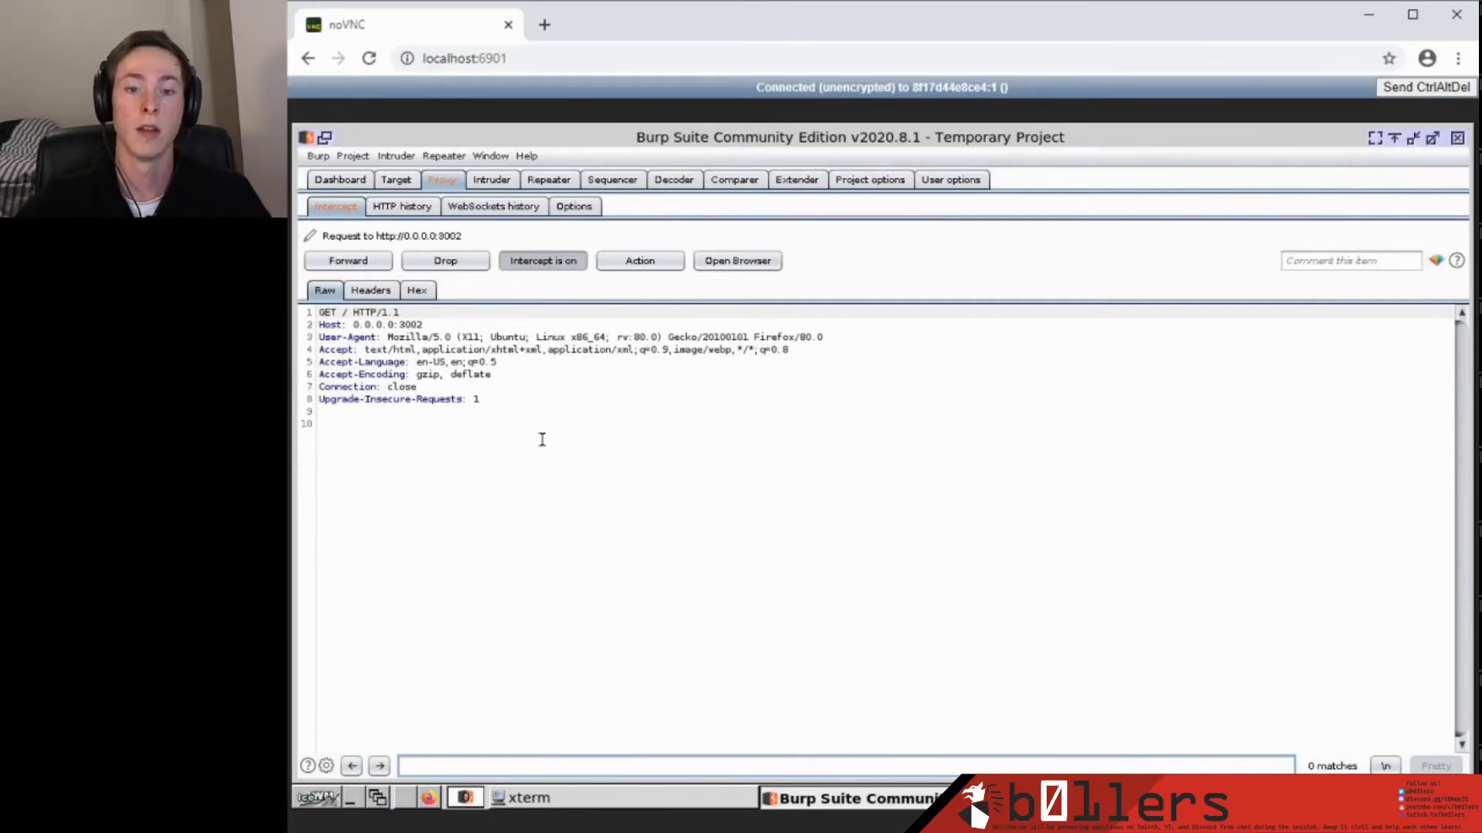
Display the intercepted GET request to 0.0.0.0:3002 as Raw text.
{"action": "left_click_drag", "start_coordinate": [479, 400], "coordinate": [319, 311]}
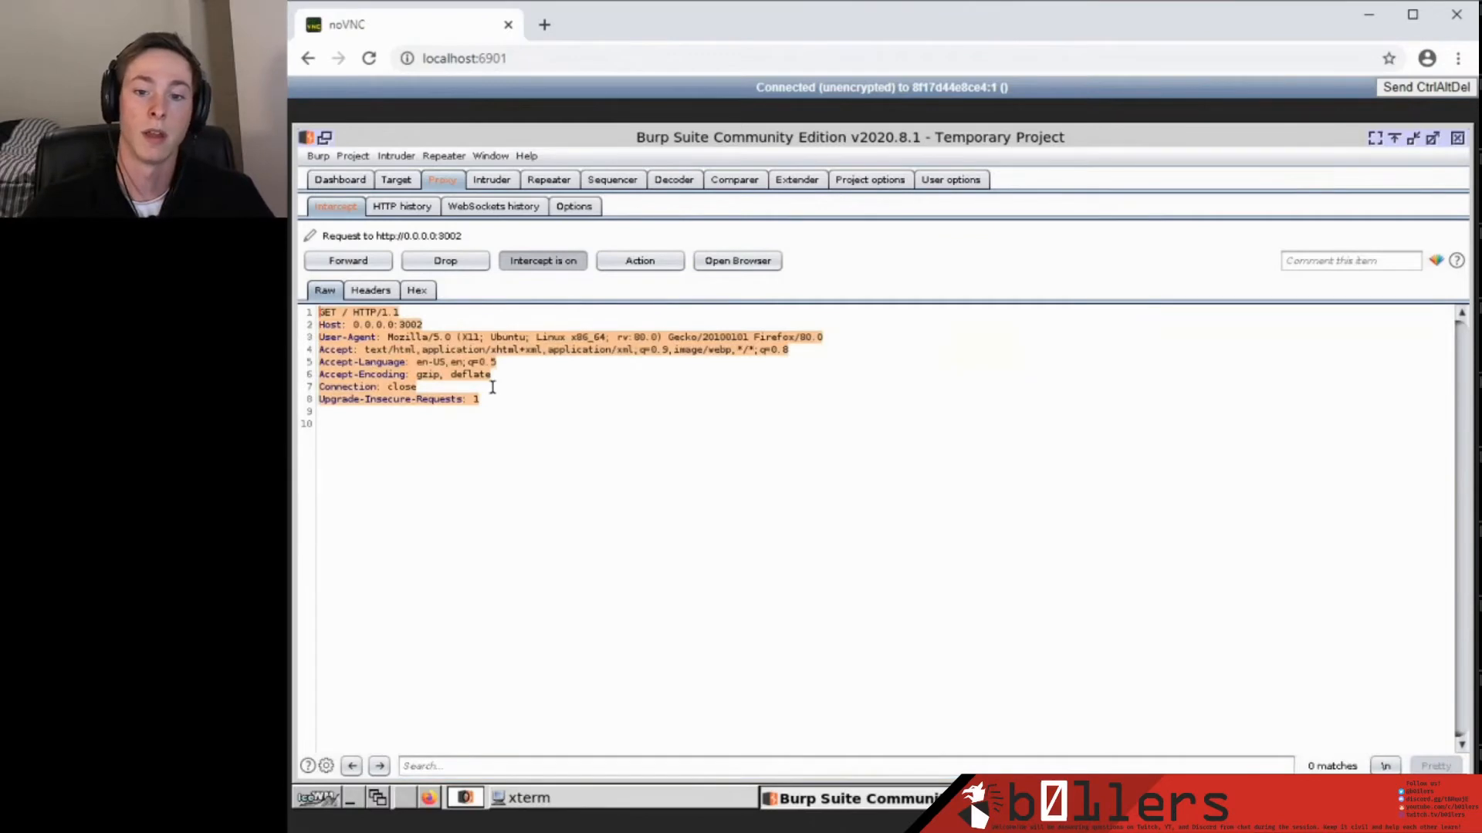
{"action": "left_click", "coordinate": [492, 388]}
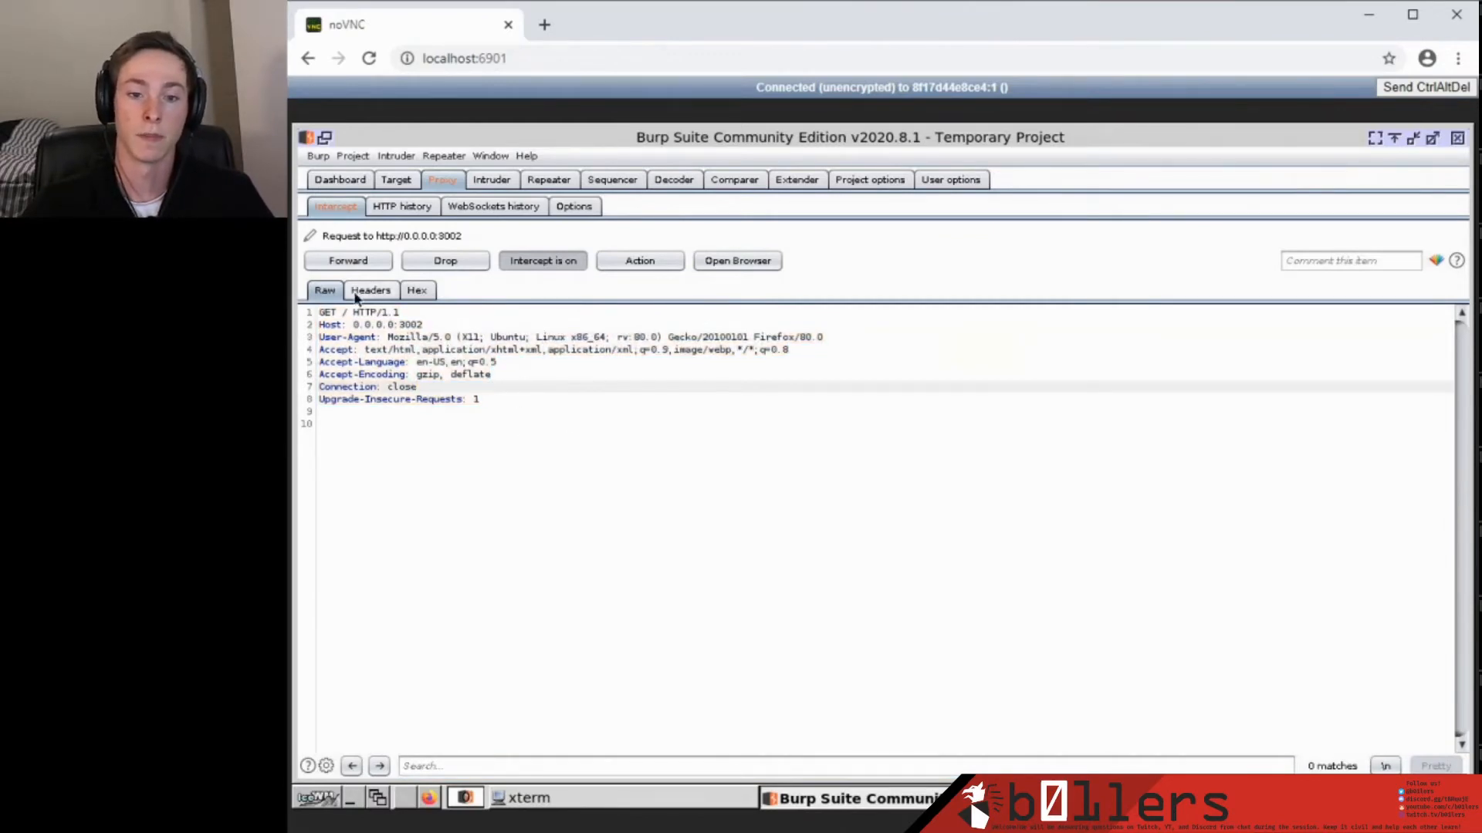
{"action": "left_click", "coordinate": [370, 290]}
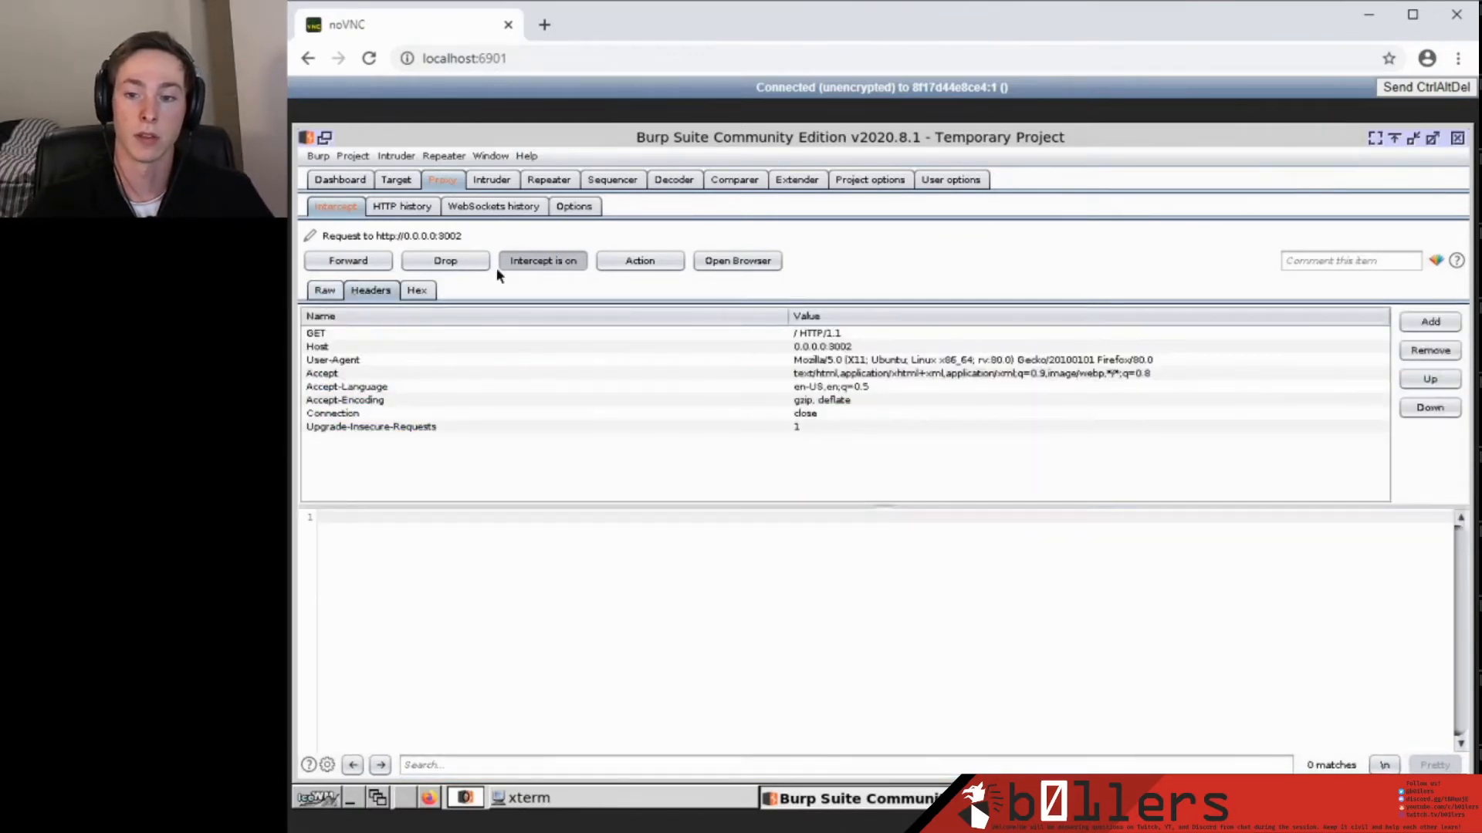
{"action": "left_click", "coordinate": [325, 294]}
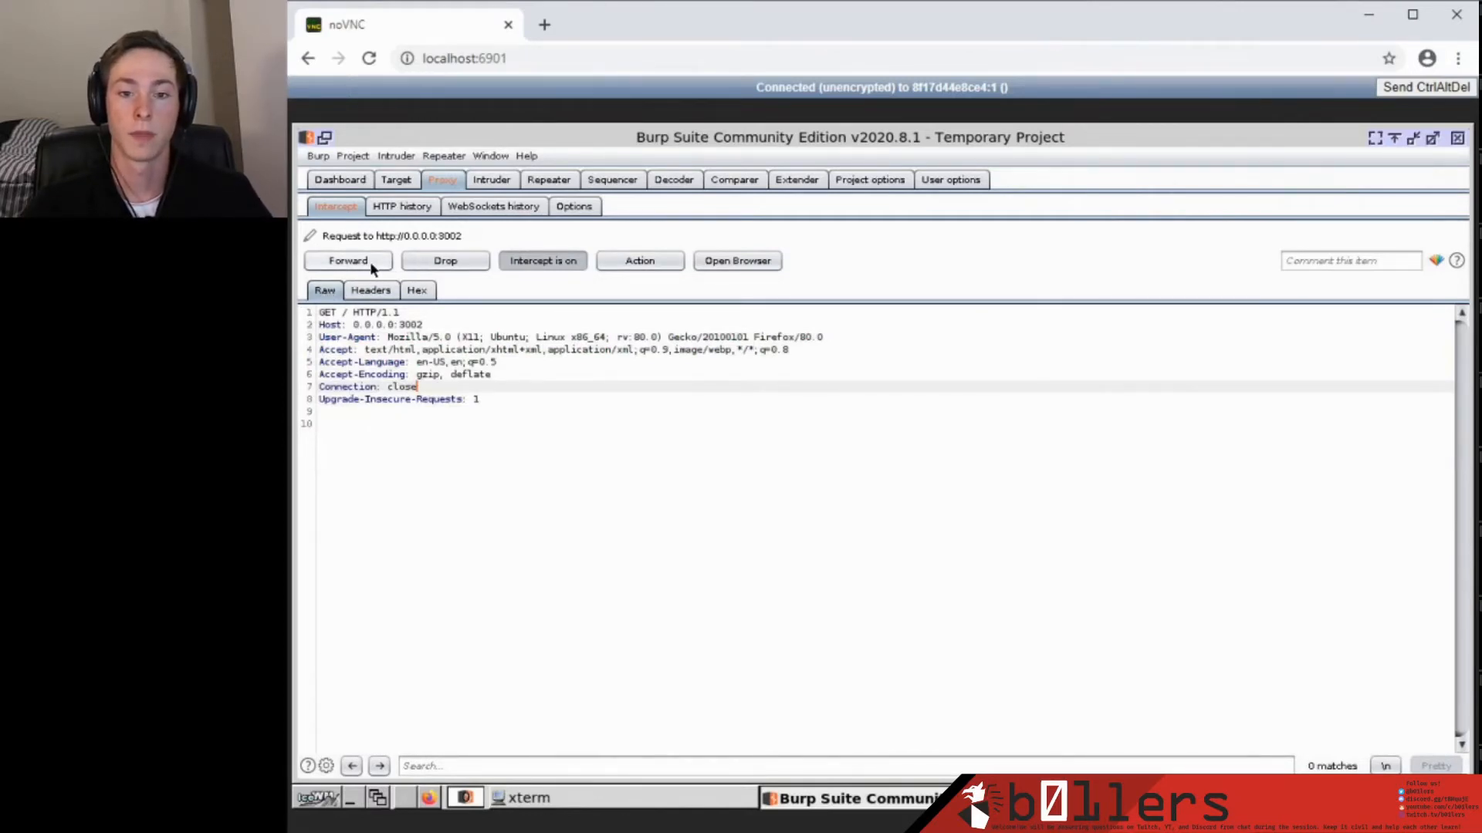
Set Action > Do intercept > Response to this request.
{"action": "left_click", "coordinate": [654, 263]}
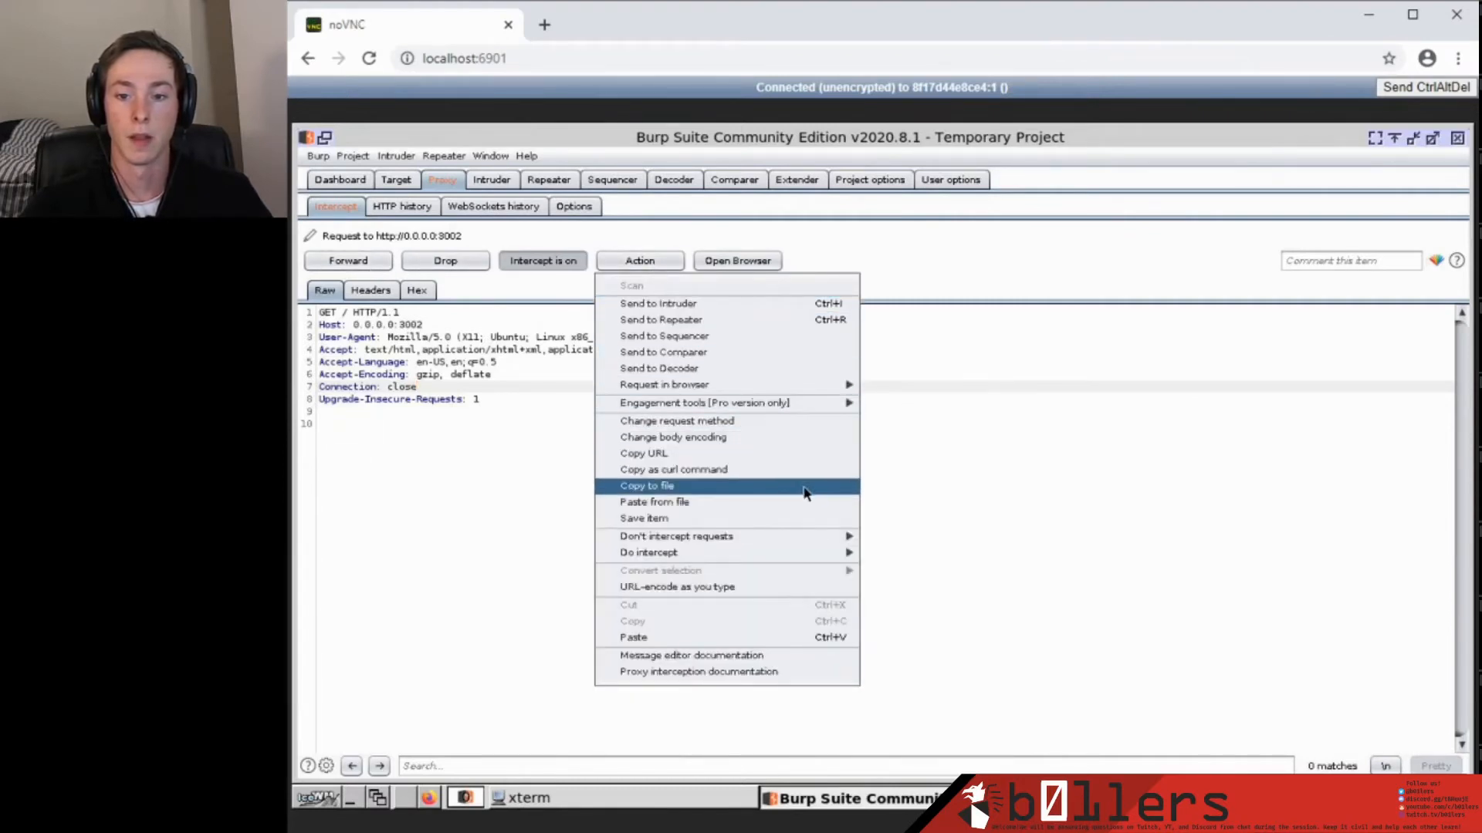
{"action": "mouse_move", "coordinate": [771, 561]}
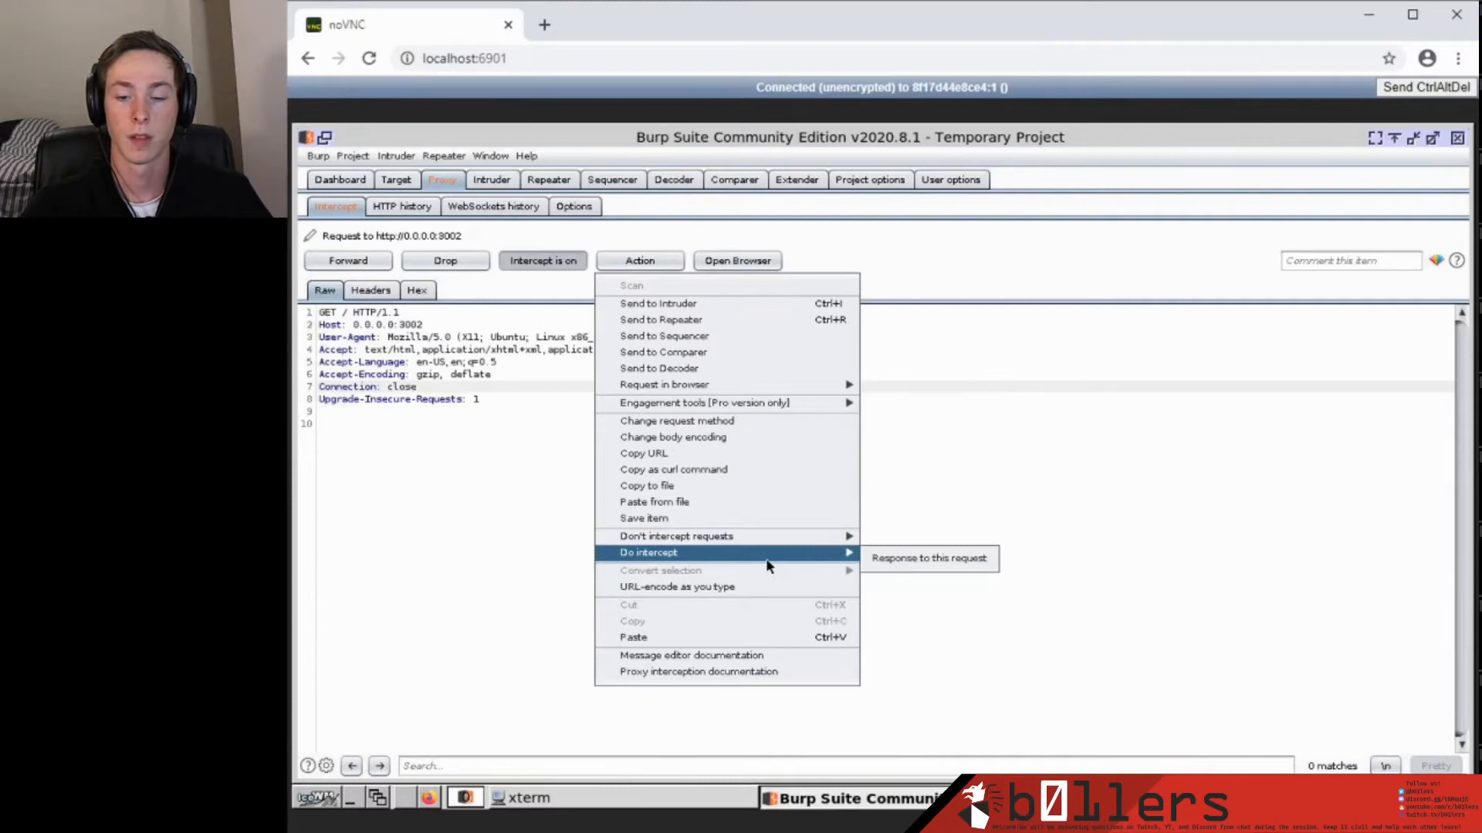
{"action": "left_click", "coordinate": [887, 561]}
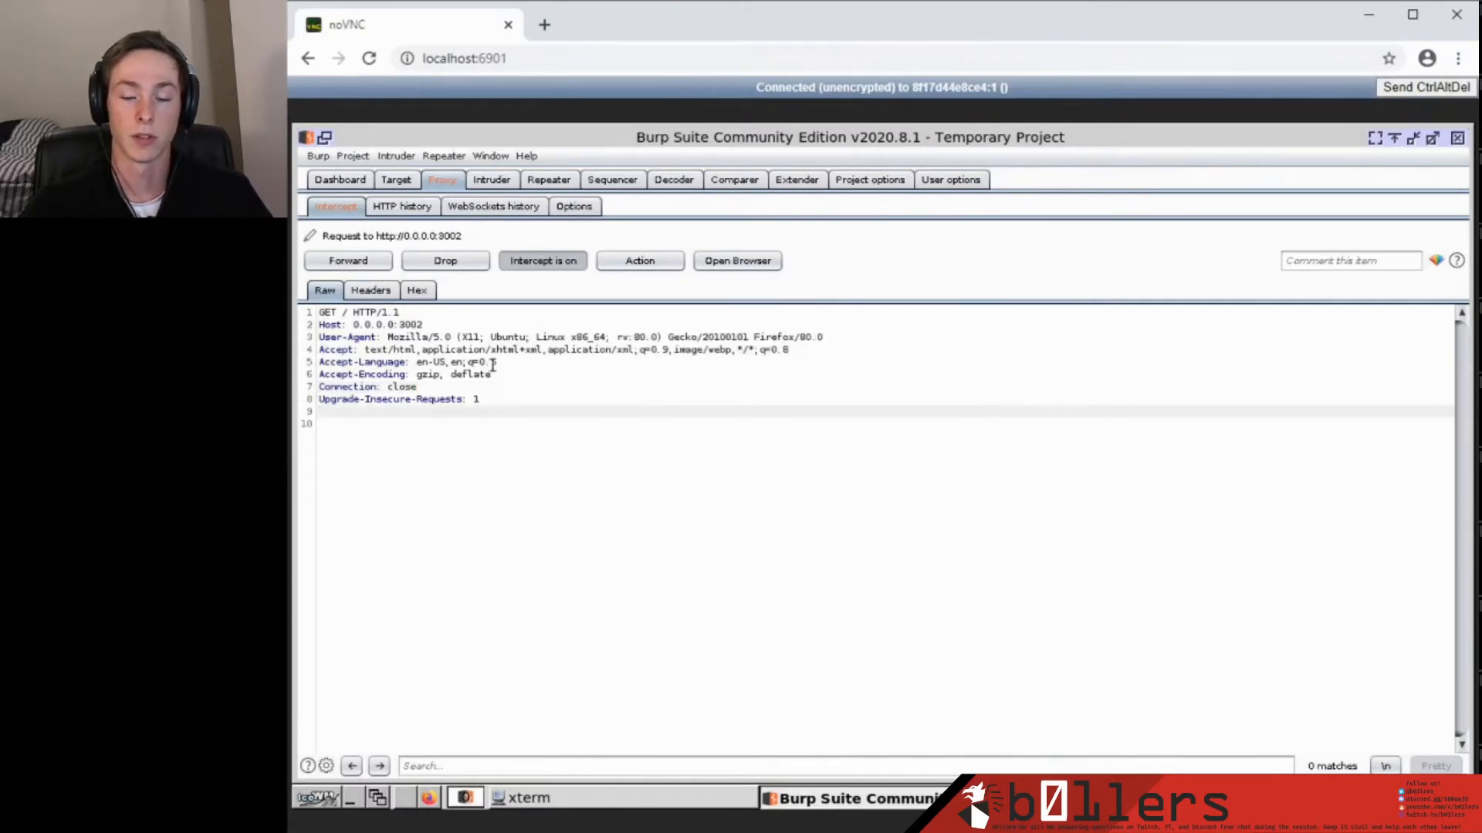
Forward the held request so the Burp Example page loads in Firefox from 0.0.0.0:3002.
{"action": "left_click", "coordinate": [349, 262]}
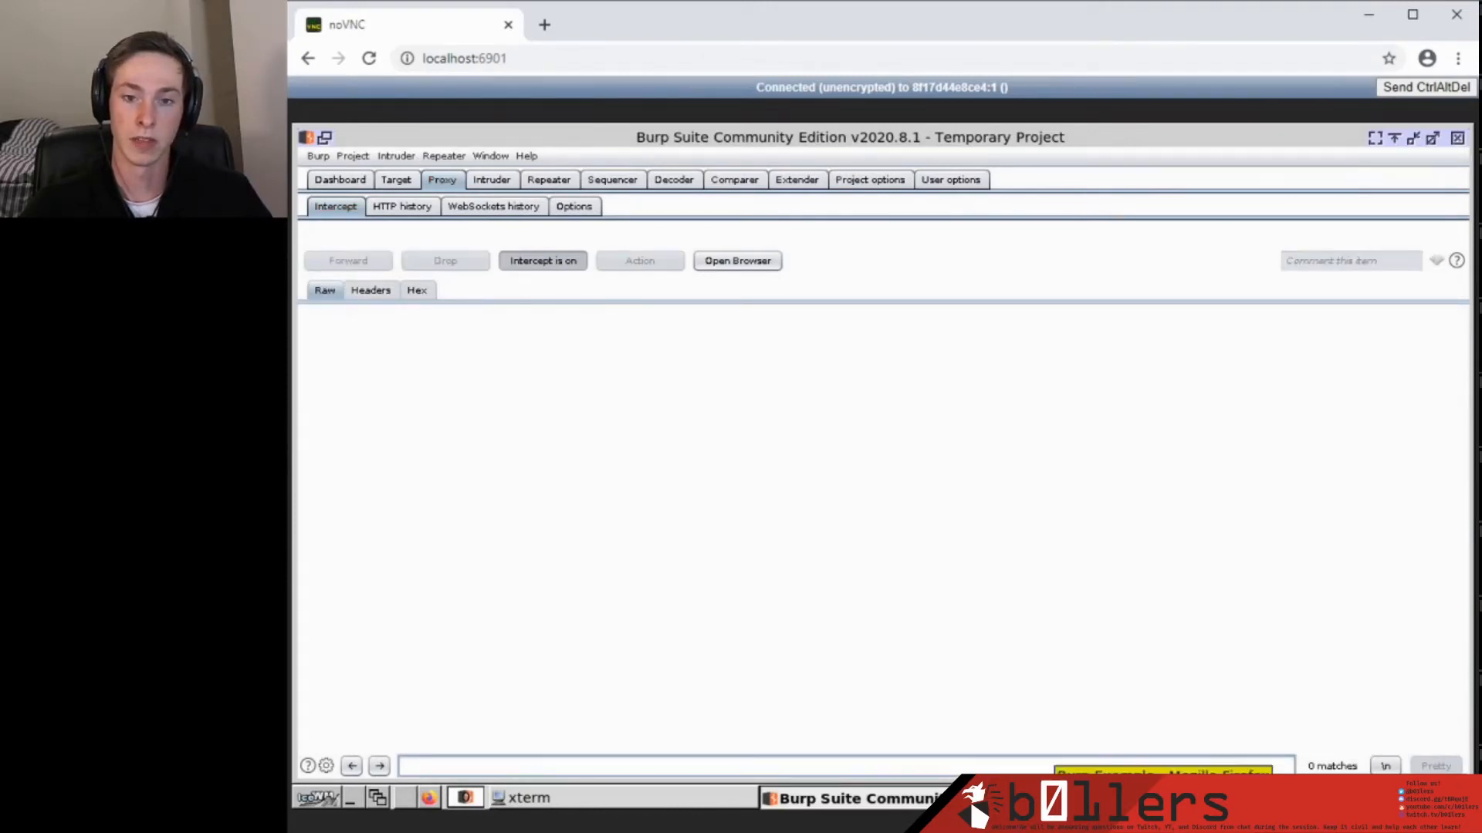
{"action": "left_click", "coordinate": [1163, 798]}
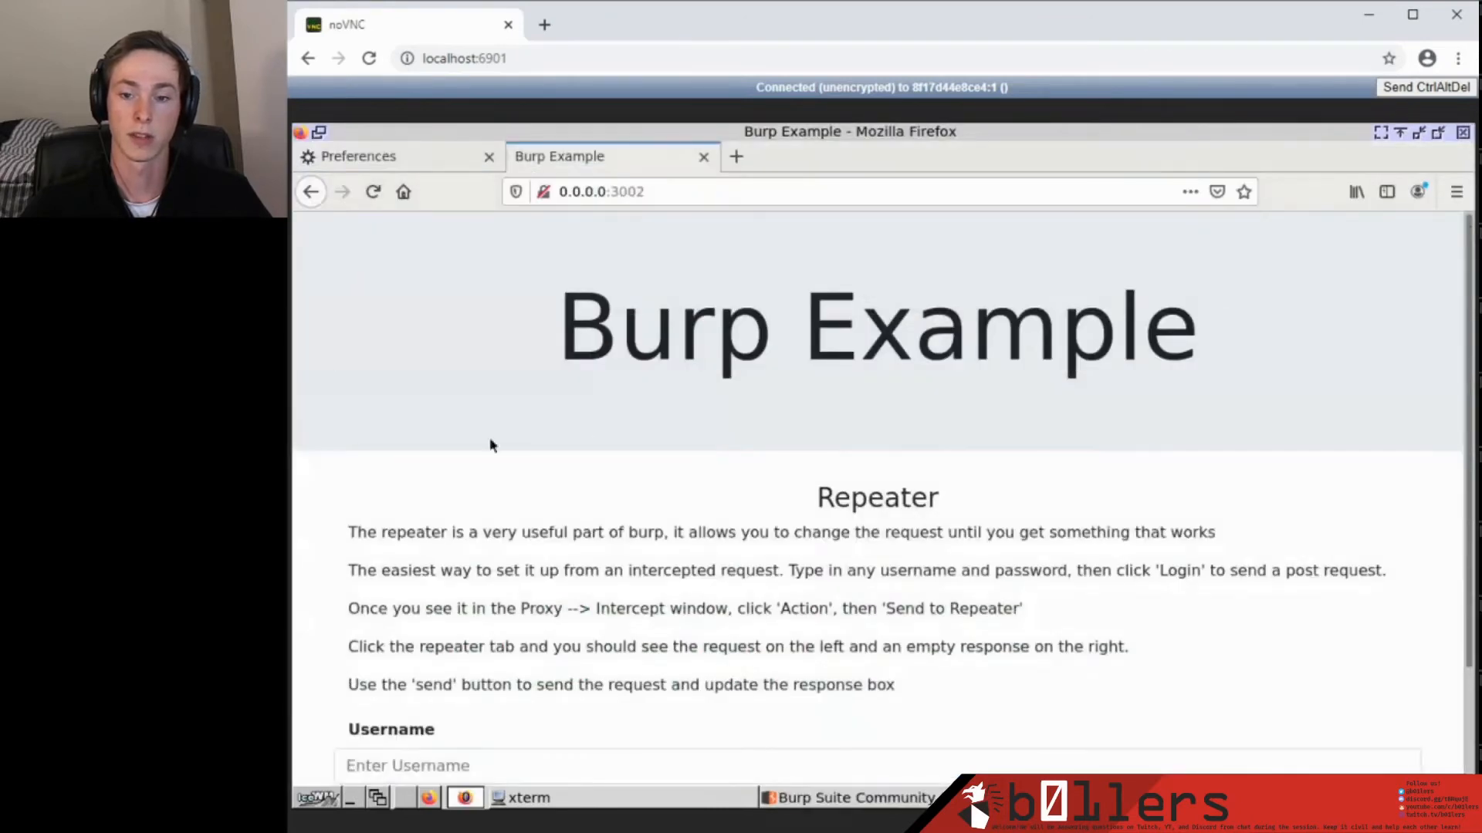
{"action": "left_click_drag", "start_coordinate": [585, 340], "coordinate": [1247, 349]}
{"action": "left_click", "coordinate": [1247, 349]}
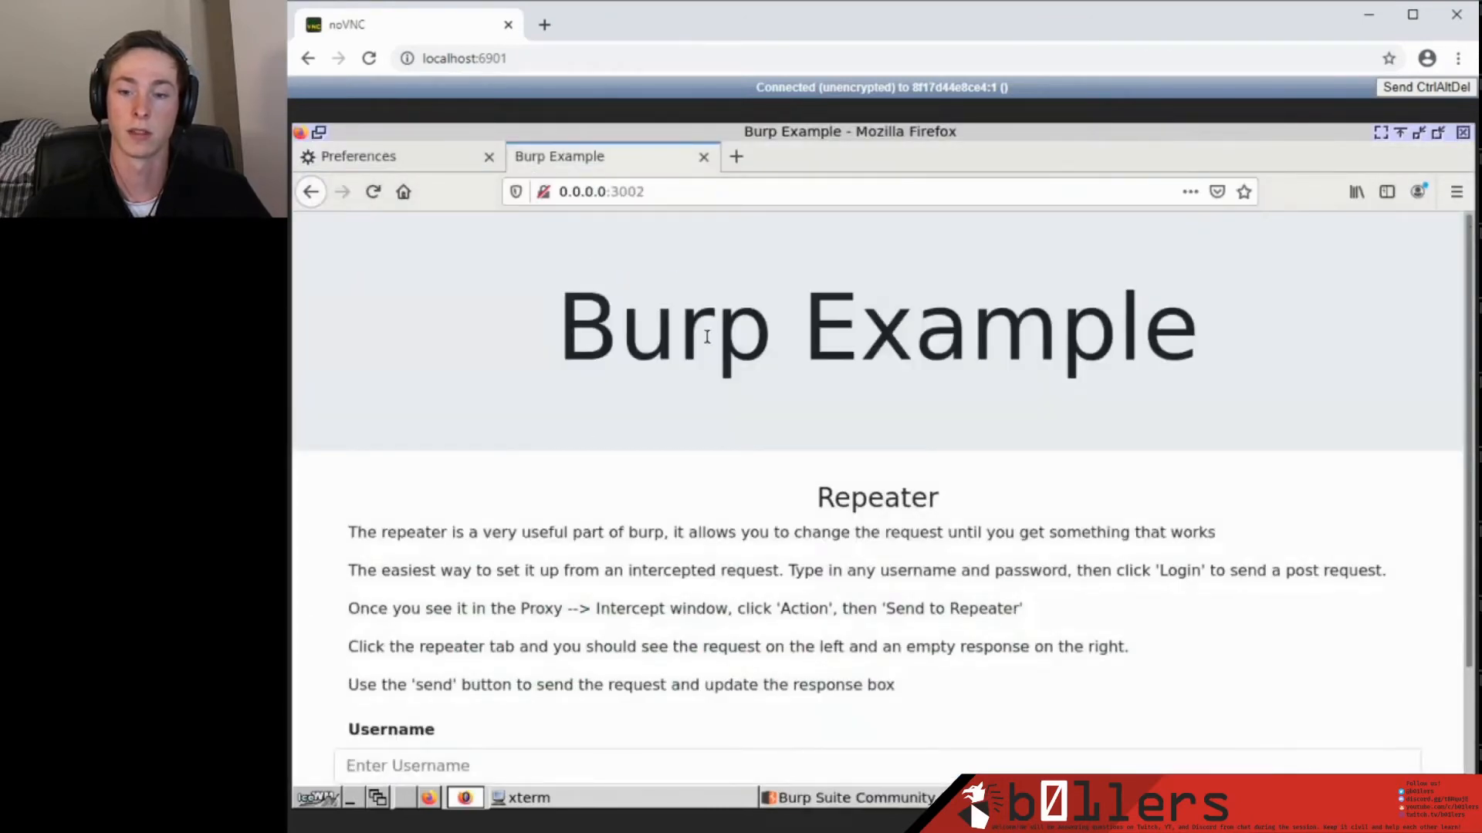
Scroll the Burp Example page down to its Repeater instructions and login form.
{"action": "scroll", "coordinate": [696, 361], "scroll_direction": "down", "scroll_amount": 2}
{"action": "scroll", "coordinate": [695, 361], "scroll_direction": "down", "scroll_amount": 2}
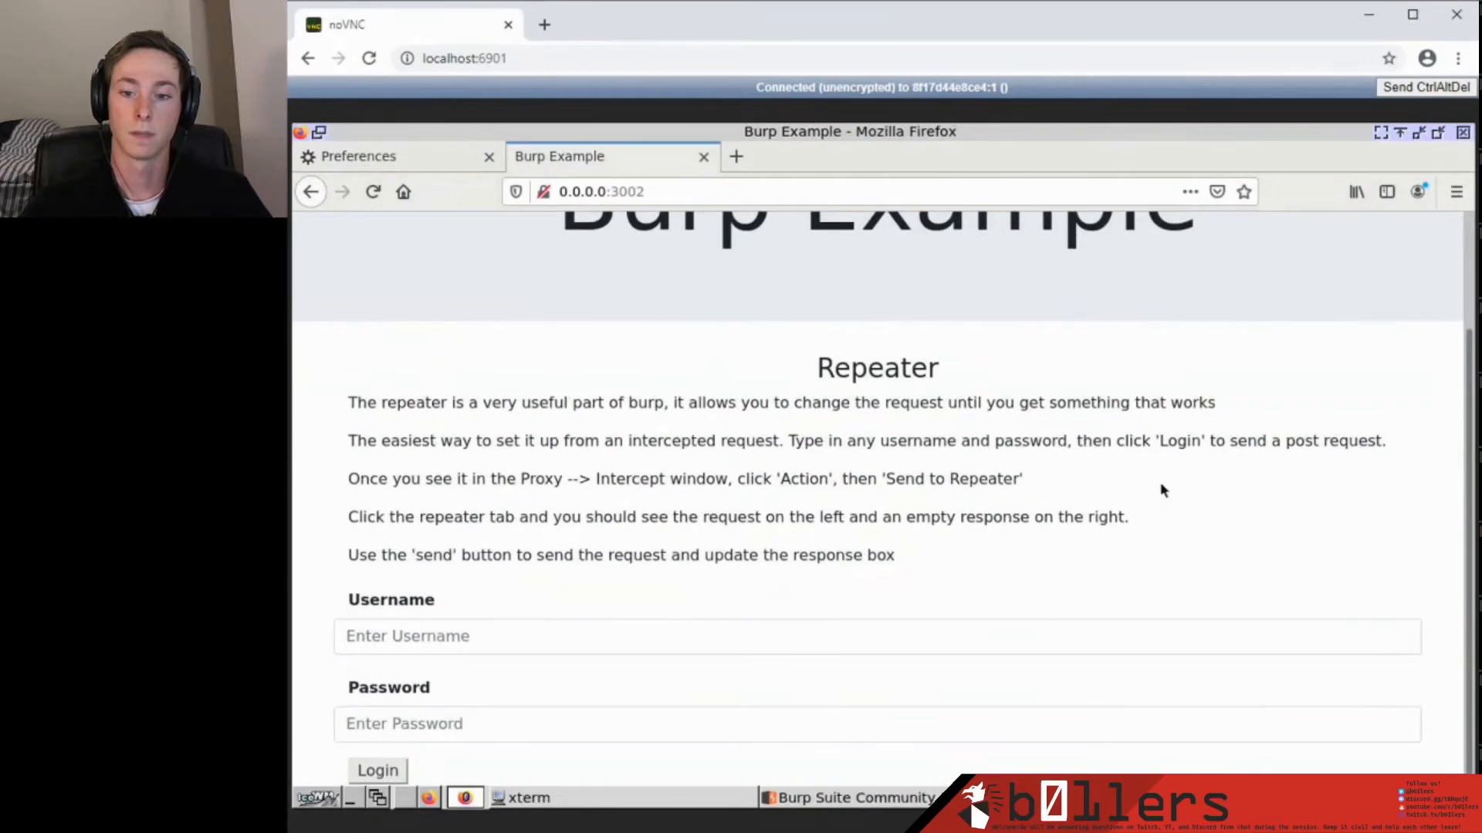
{"action": "scroll", "coordinate": [472, 368], "scroll_direction": "up", "scroll_amount": 3}
{"action": "scroll", "coordinate": [695, 478], "scroll_direction": "down", "scroll_amount": 1}
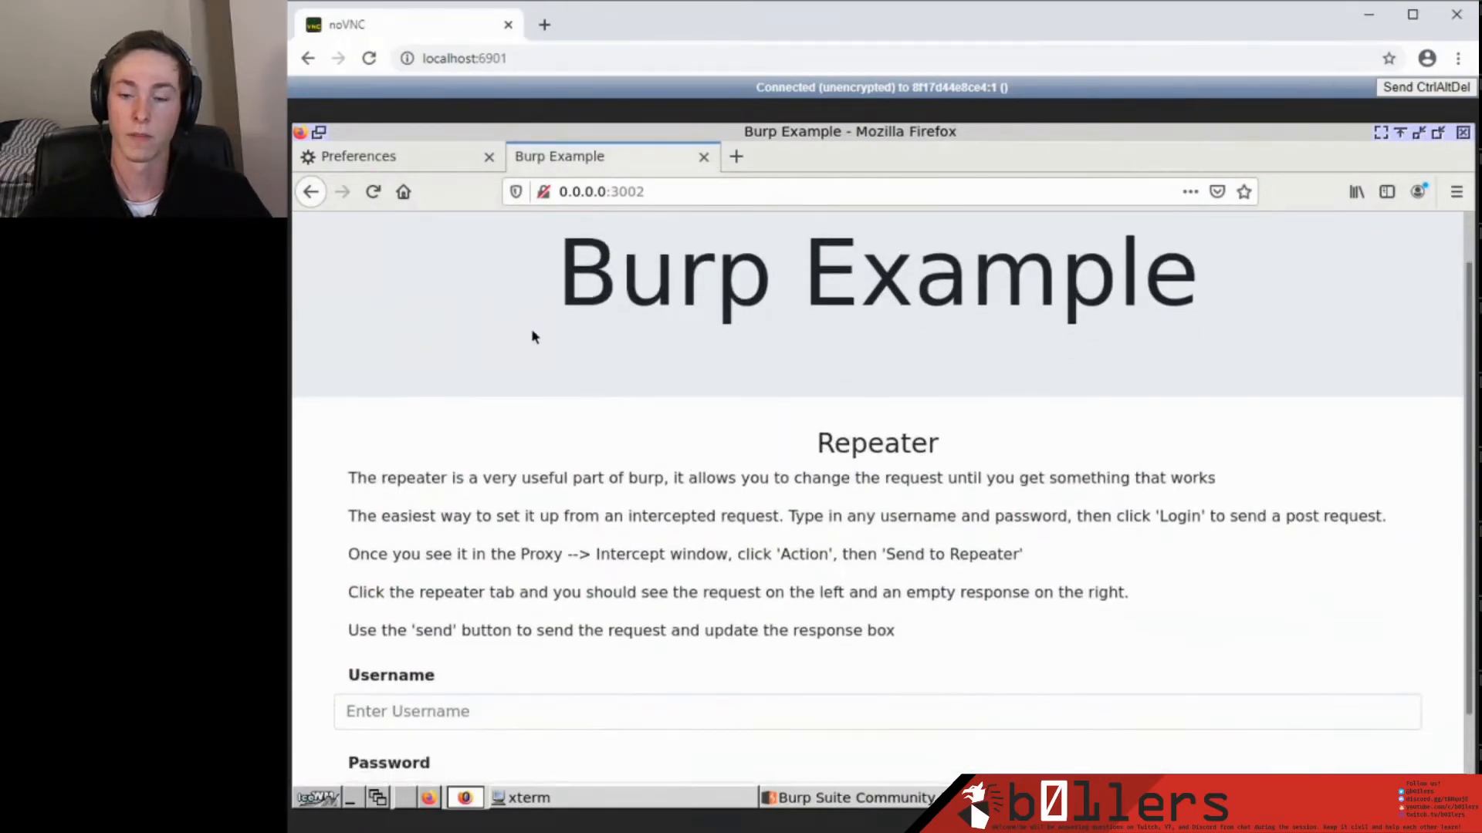
{"action": "scroll", "coordinate": [397, 430], "scroll_direction": "down", "scroll_amount": 1}
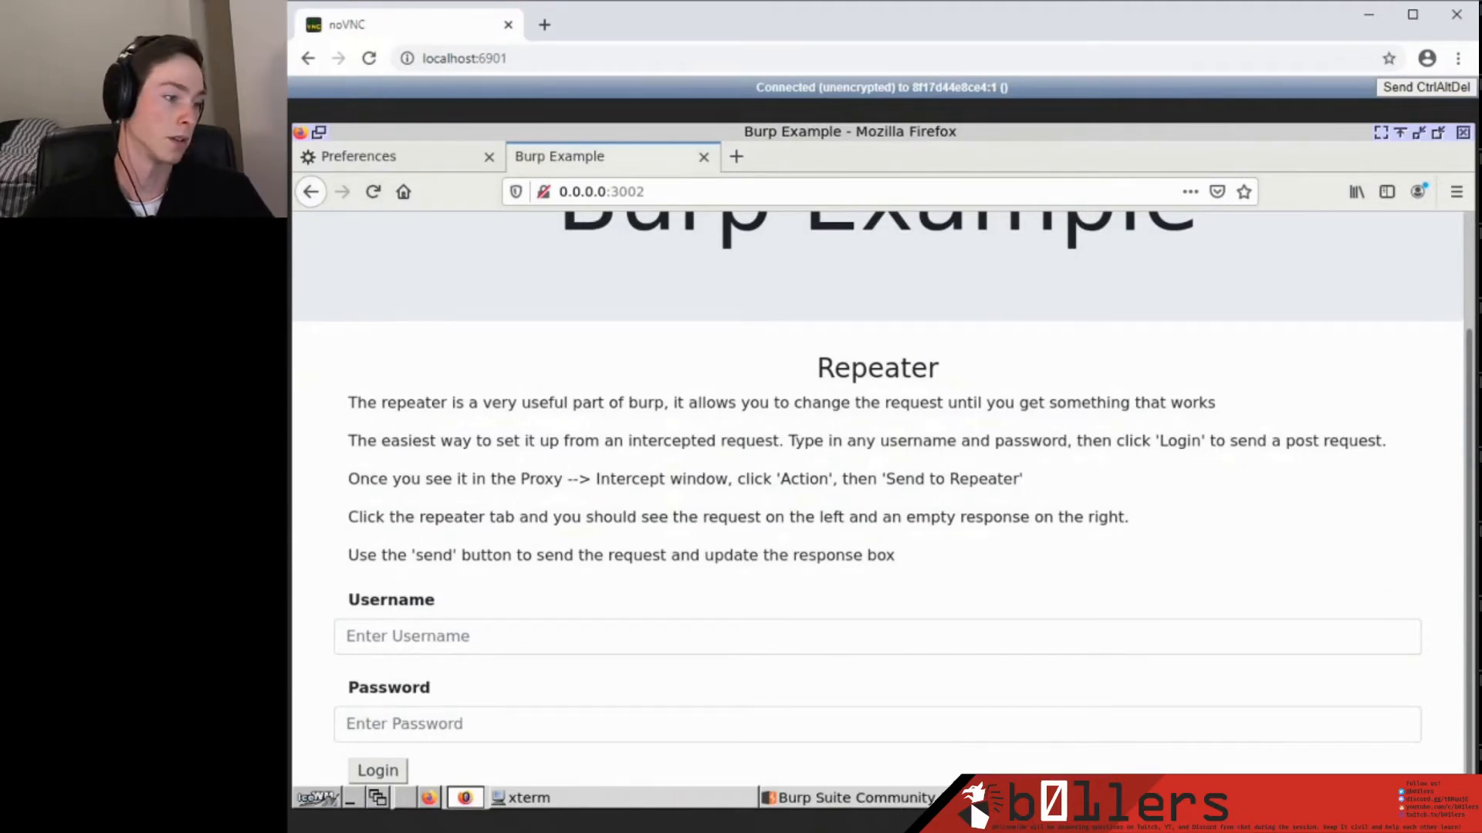
{"action": "left_click", "coordinate": [889, 795]}
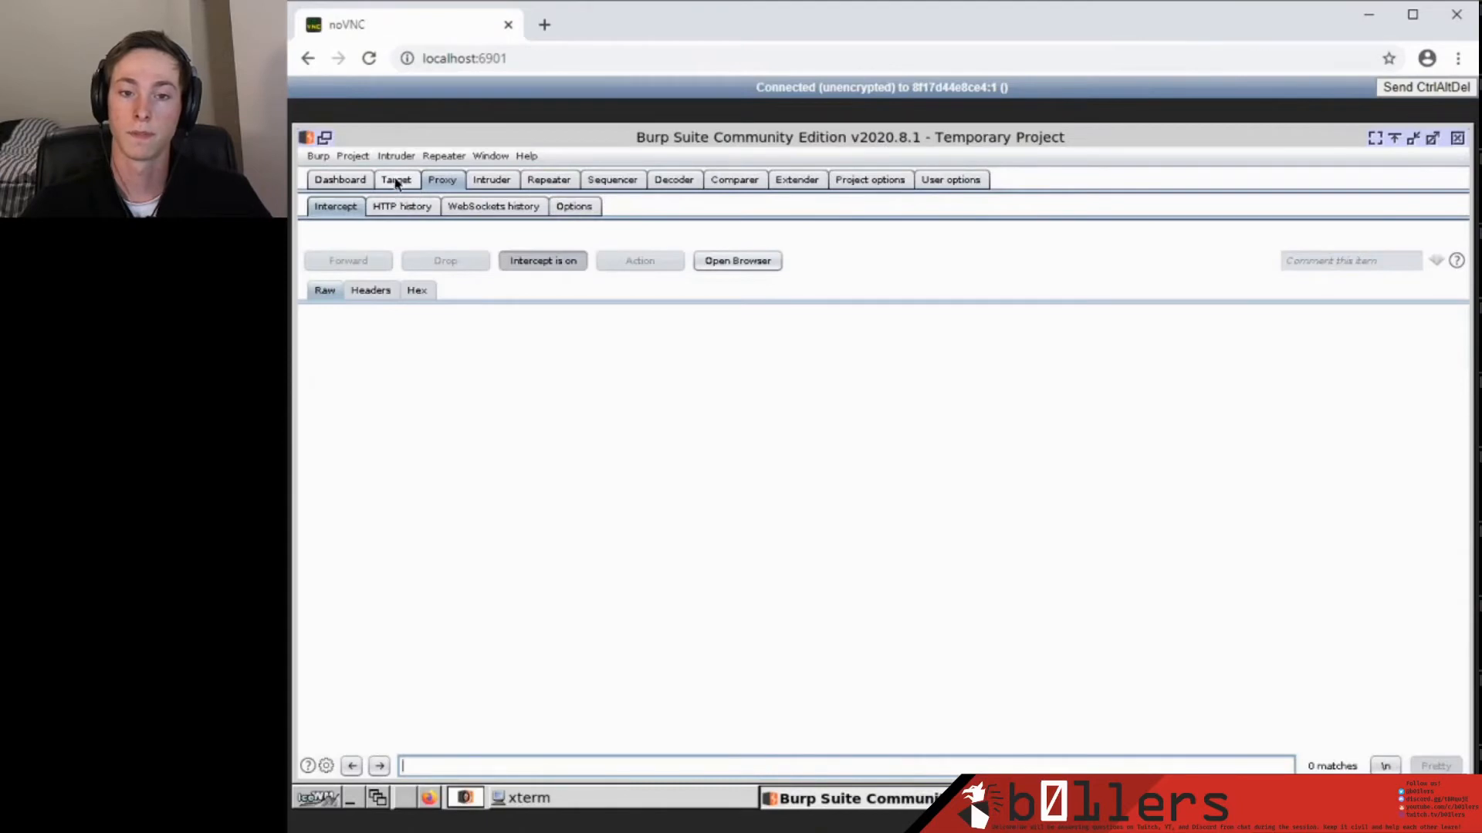
In Proxy HTTP history, select request 13, the GET / to 0.0.0.0:3002, to view its raw headers.
{"action": "left_click", "coordinate": [404, 210]}
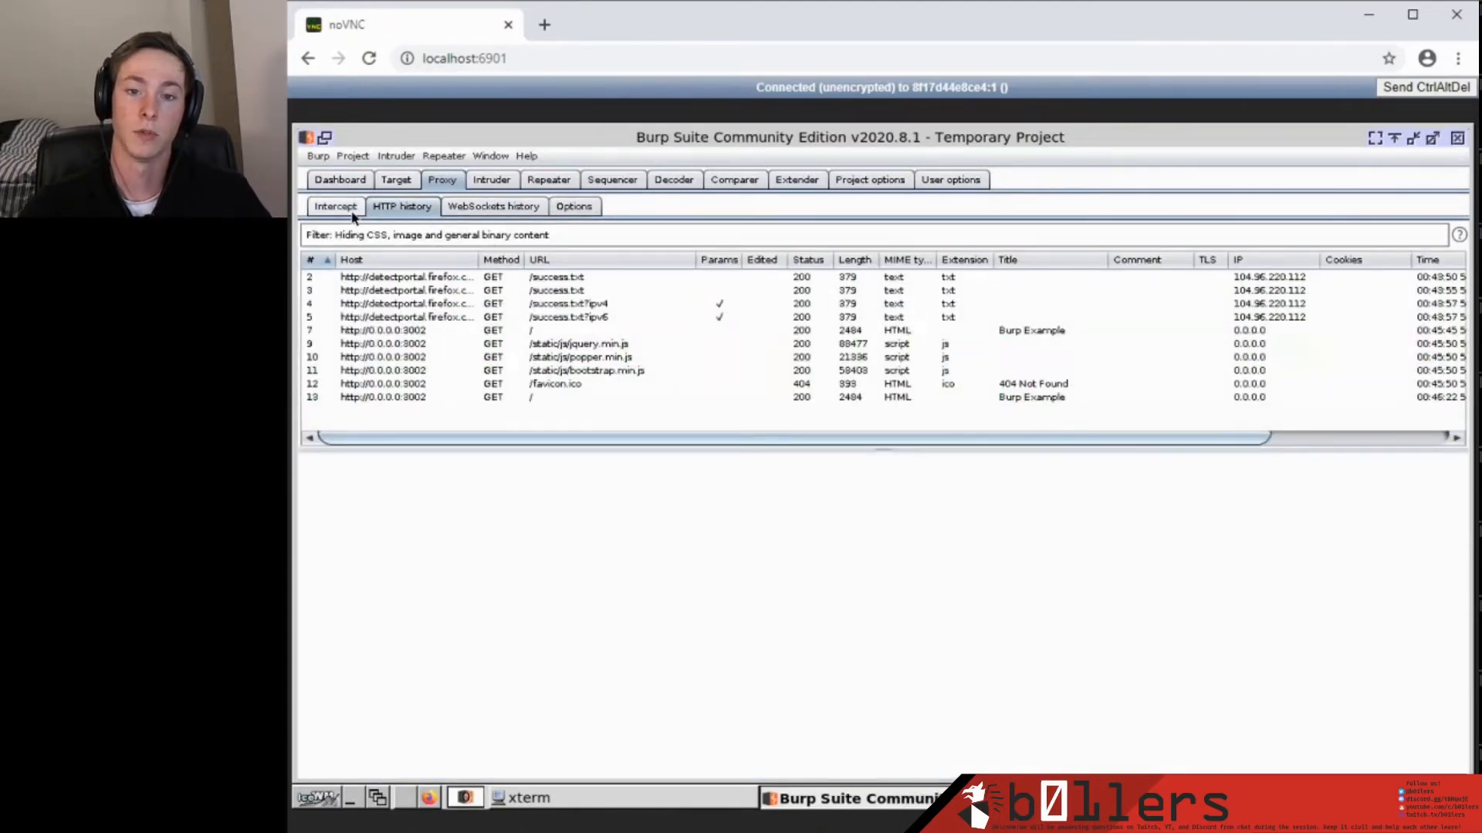
{"action": "left_click", "coordinate": [551, 184]}
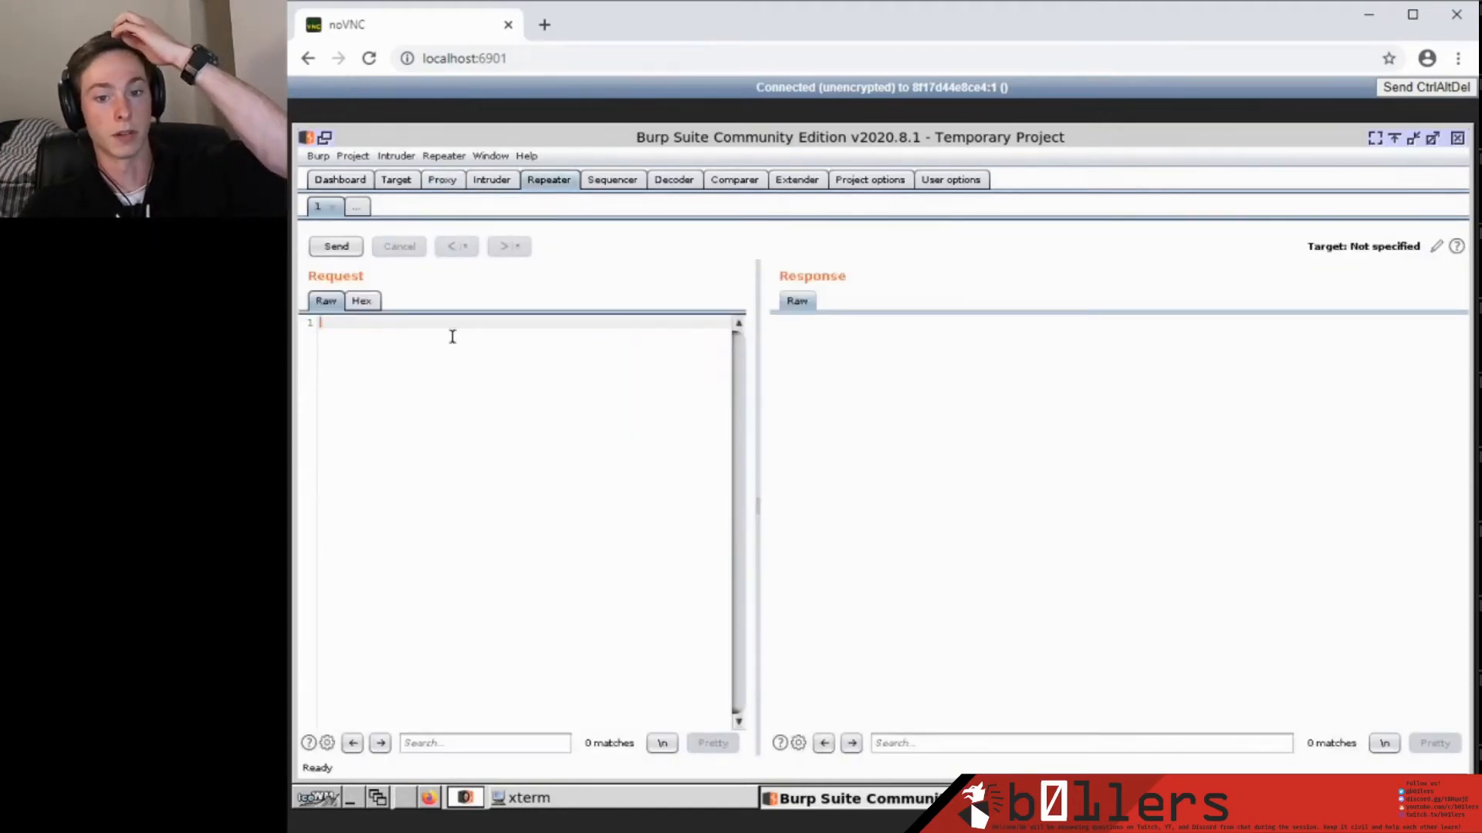
{"action": "left_click", "coordinate": [446, 179]}
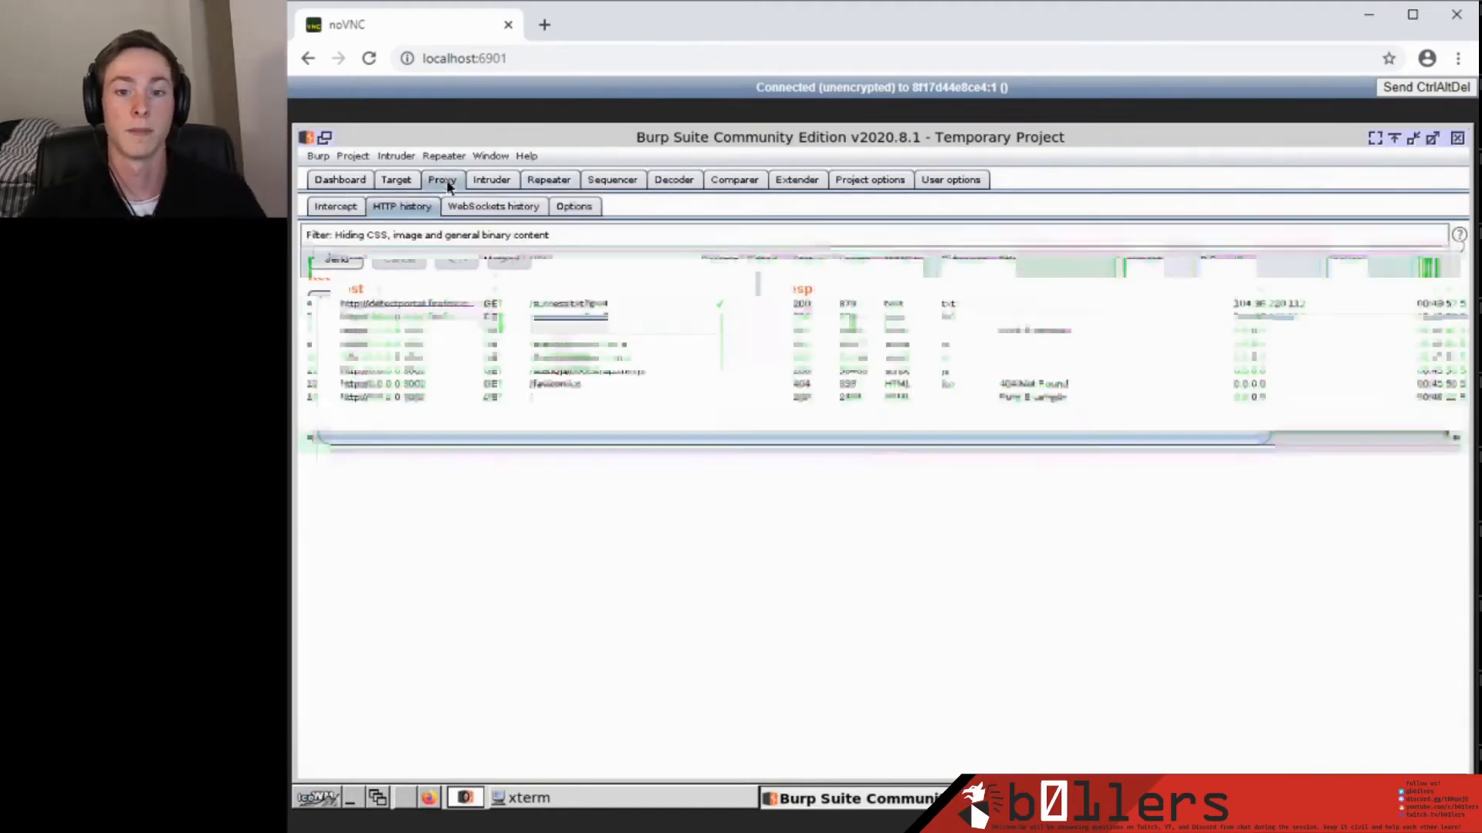
{"action": "left_click", "coordinate": [411, 399]}
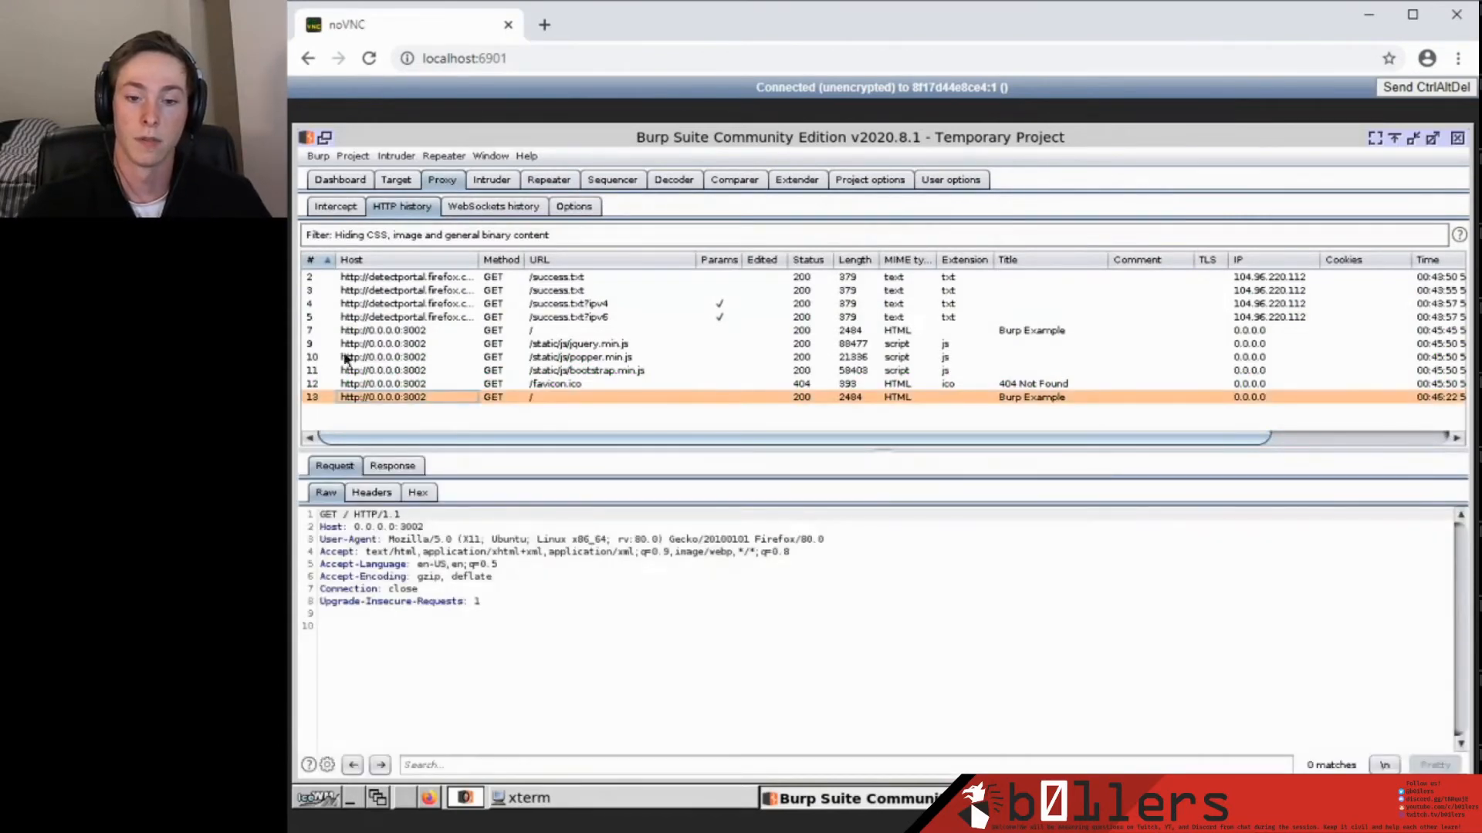
Send request 13 to Repeater and view the copied GET / request there.
{"action": "right_click", "coordinate": [415, 400]}
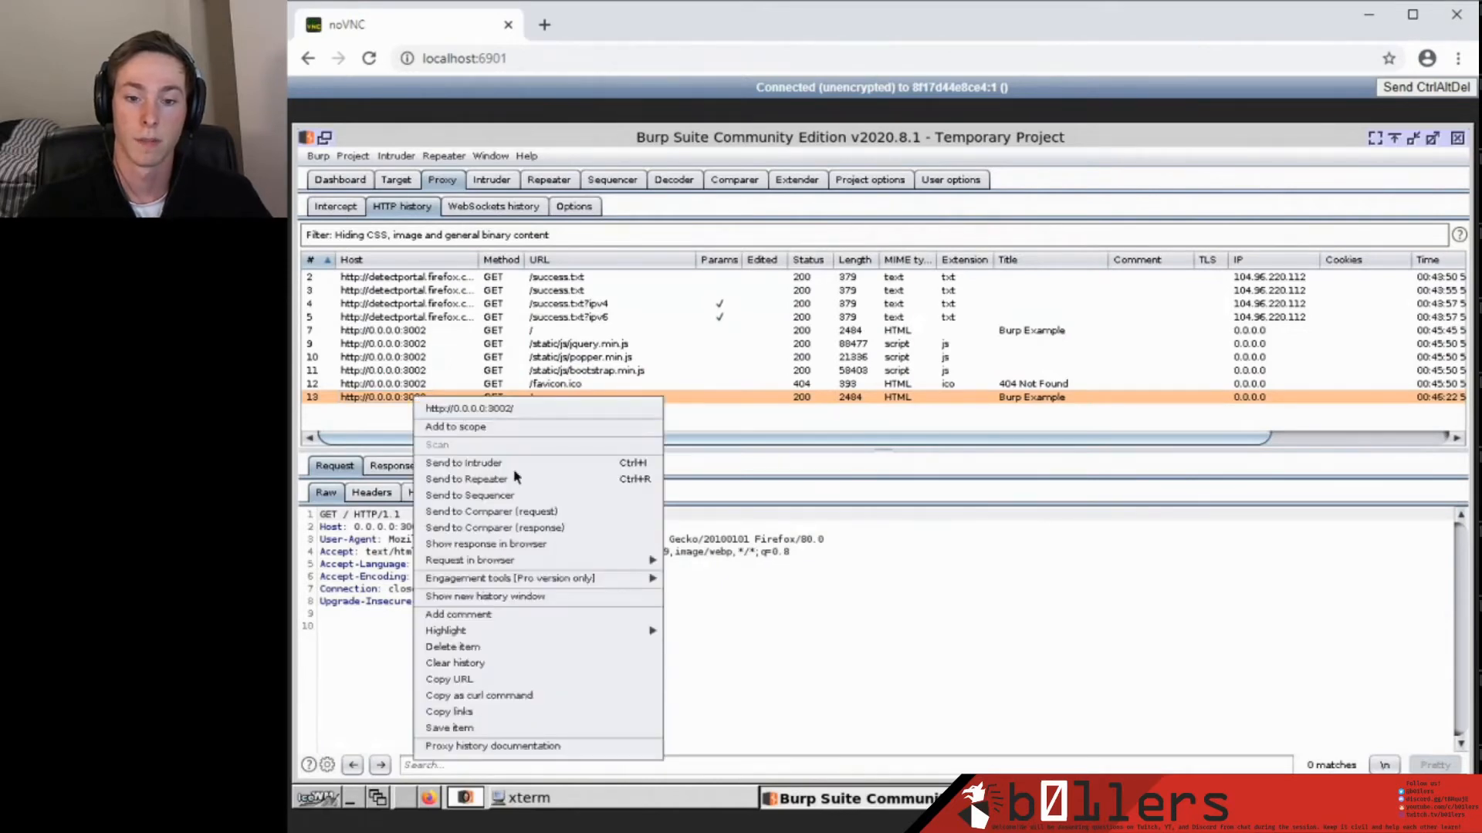
{"action": "left_click", "coordinate": [638, 480]}
{"action": "left_click", "coordinate": [548, 180]}
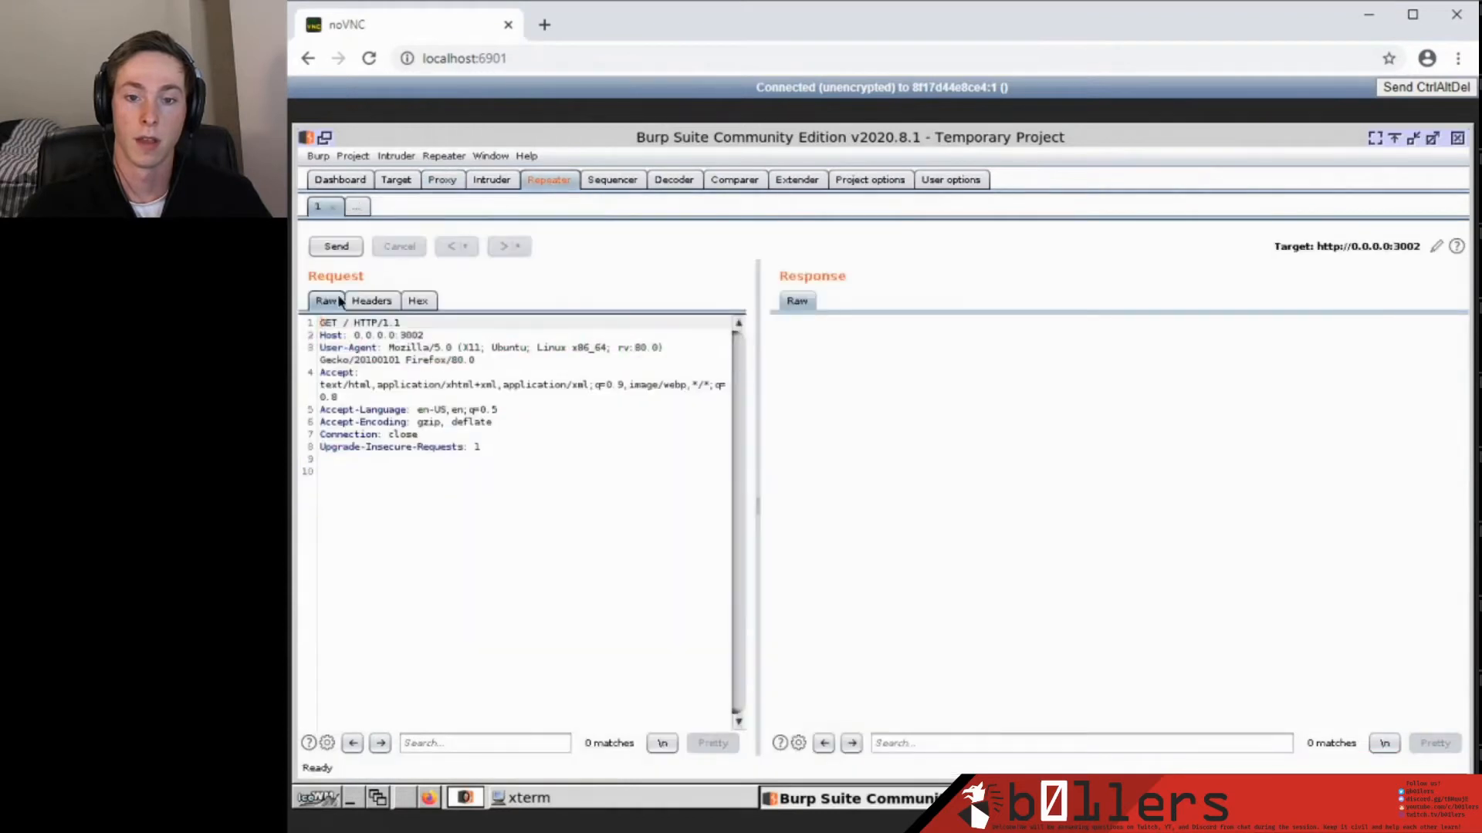
{"action": "left_click_drag", "start_coordinate": [541, 504], "coordinate": [290, 273]}
{"action": "left_click", "coordinate": [521, 454]}
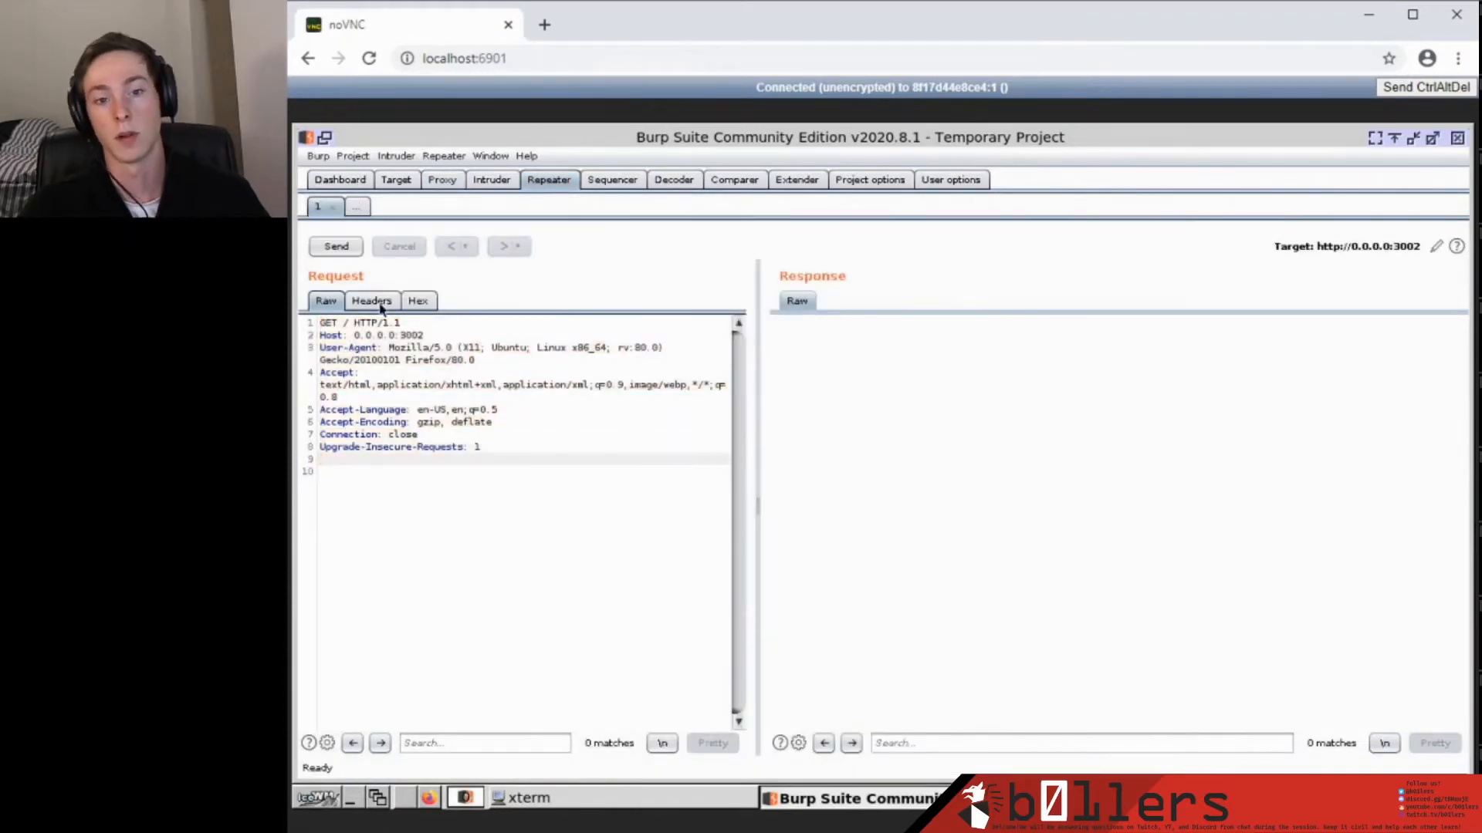
Replay the request in Repeater and review the HTTP/1.0 200 OK response of 2,484 bytes.
{"action": "left_click", "coordinate": [337, 247]}
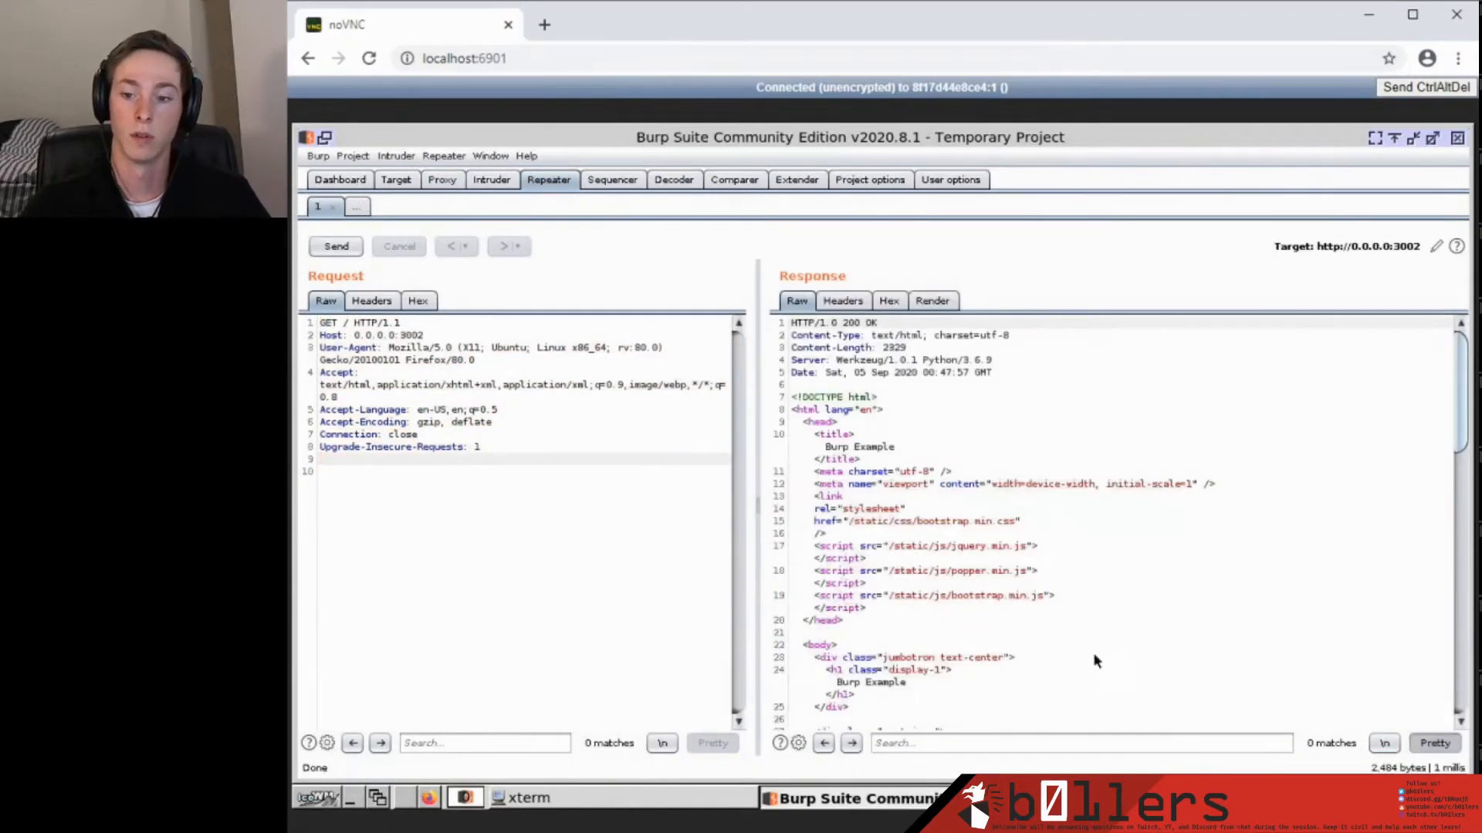
{"action": "left_click_drag", "start_coordinate": [1096, 661], "coordinate": [888, 369]}
{"action": "left_click", "coordinate": [1096, 564]}
{"action": "scroll", "coordinate": [1095, 557], "scroll_direction": "down", "scroll_amount": 19}
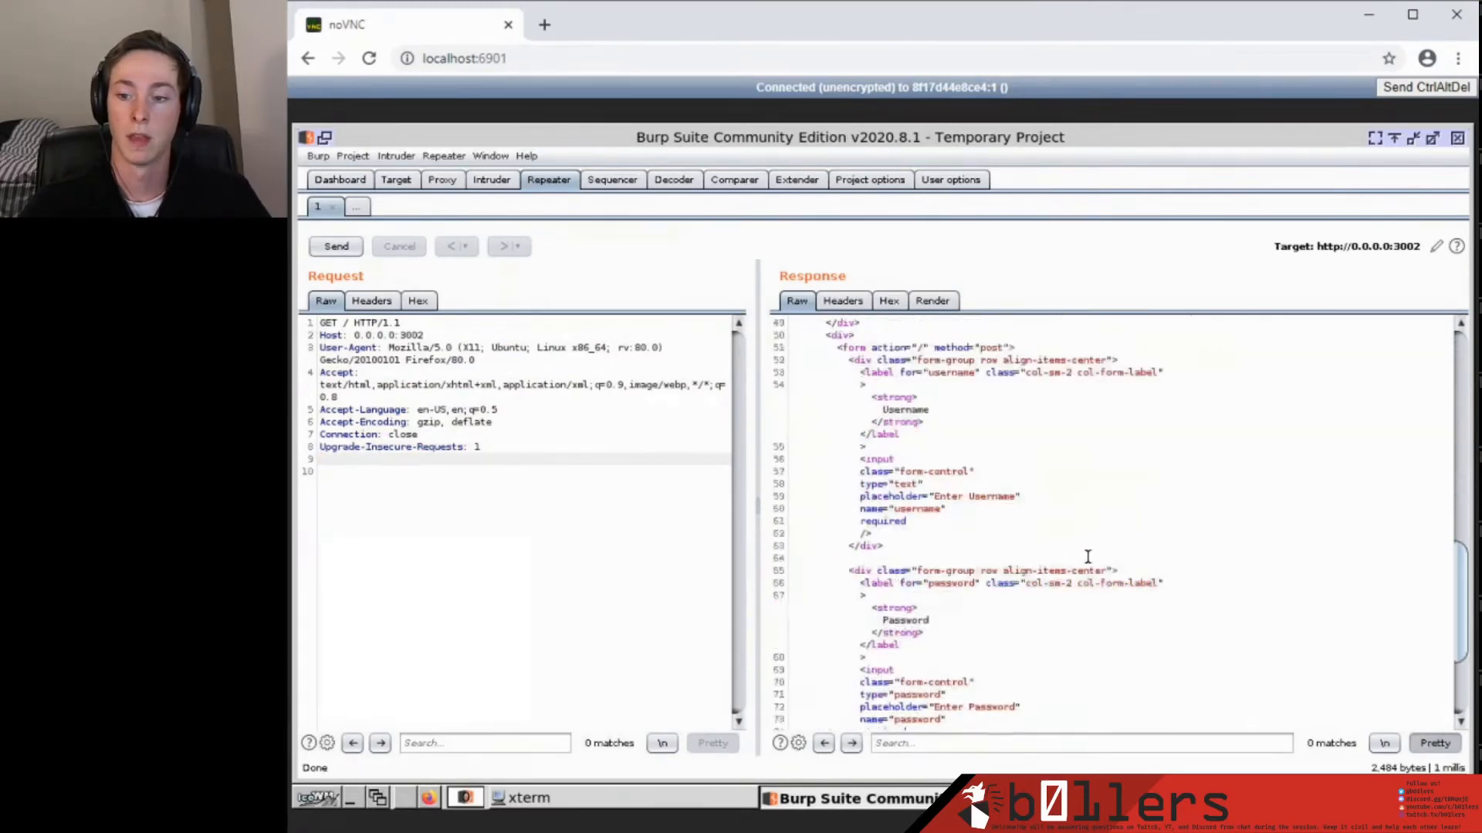
{"action": "scroll", "coordinate": [1087, 557], "scroll_direction": "down", "scroll_amount": 6}
{"action": "scroll", "coordinate": [1084, 555], "scroll_direction": "up", "scroll_amount": 20}
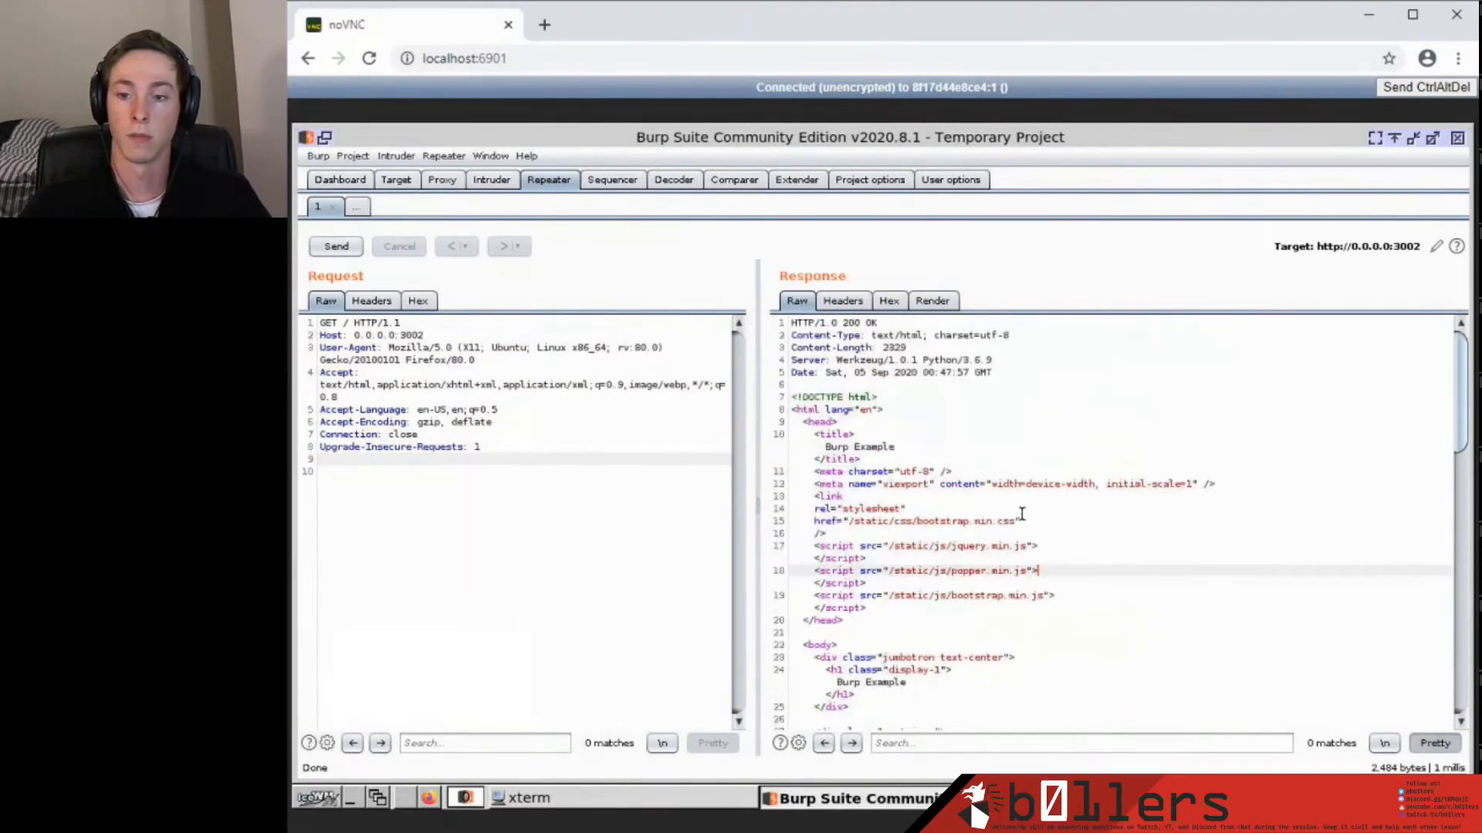
{"action": "left_click", "coordinate": [430, 181]}
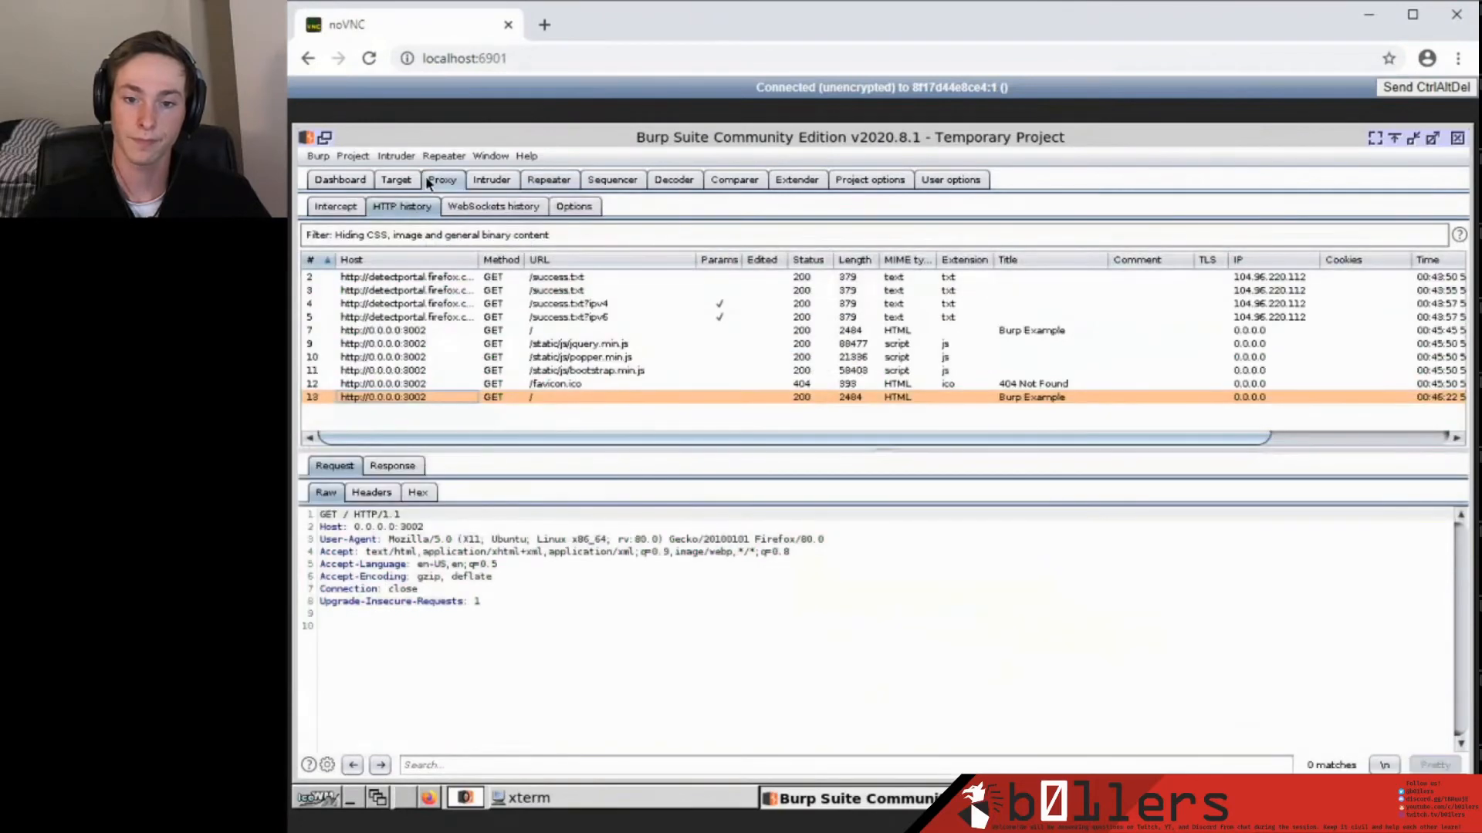
Show Burp's live Proxy Intercept view, then return to the Burp Example page.
{"action": "left_click", "coordinate": [396, 179]}
{"action": "left_click", "coordinate": [441, 179]}
{"action": "left_click", "coordinate": [335, 206]}
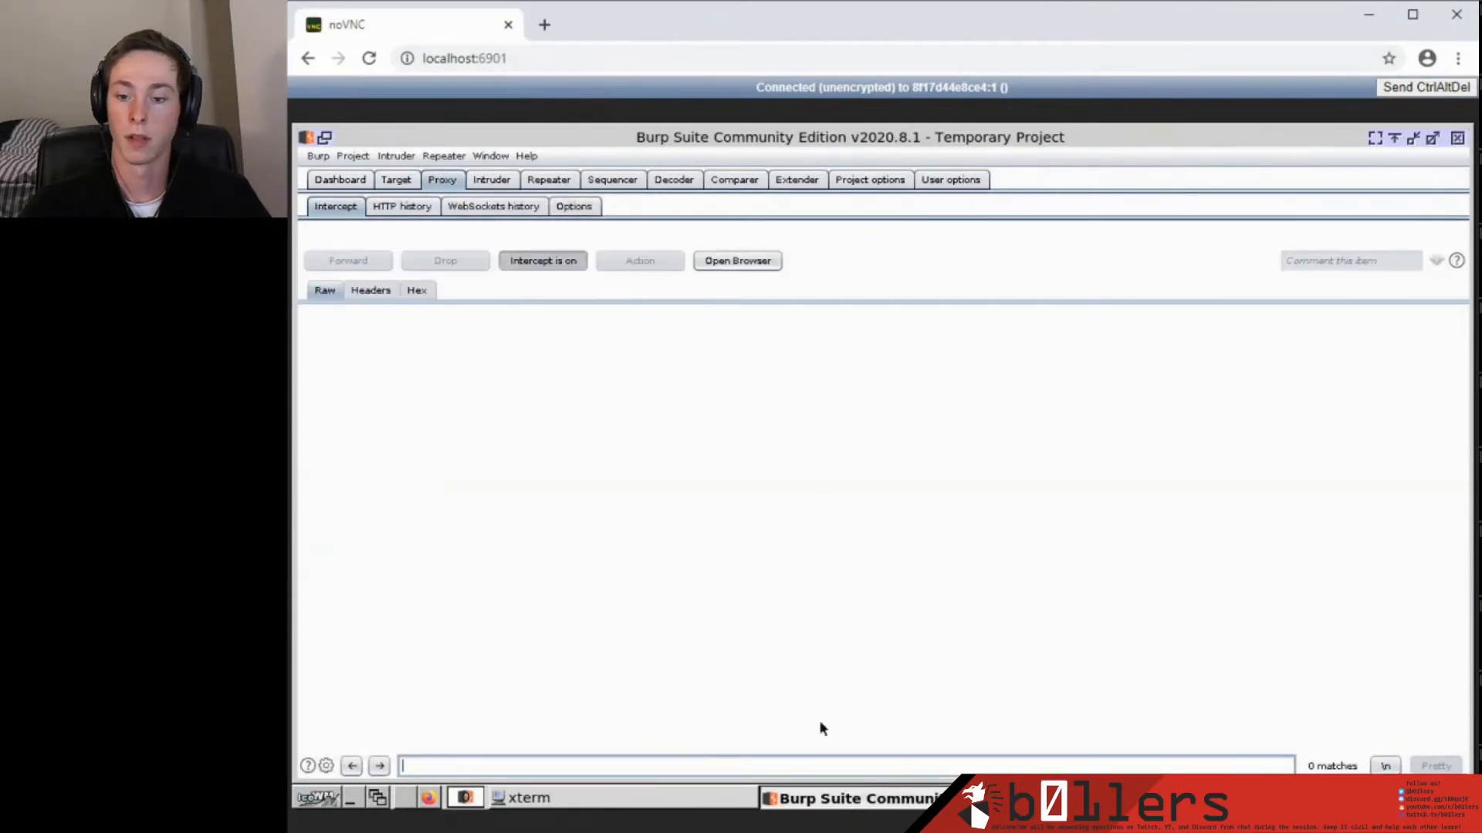
{"action": "key", "text": "alt+Tab"}
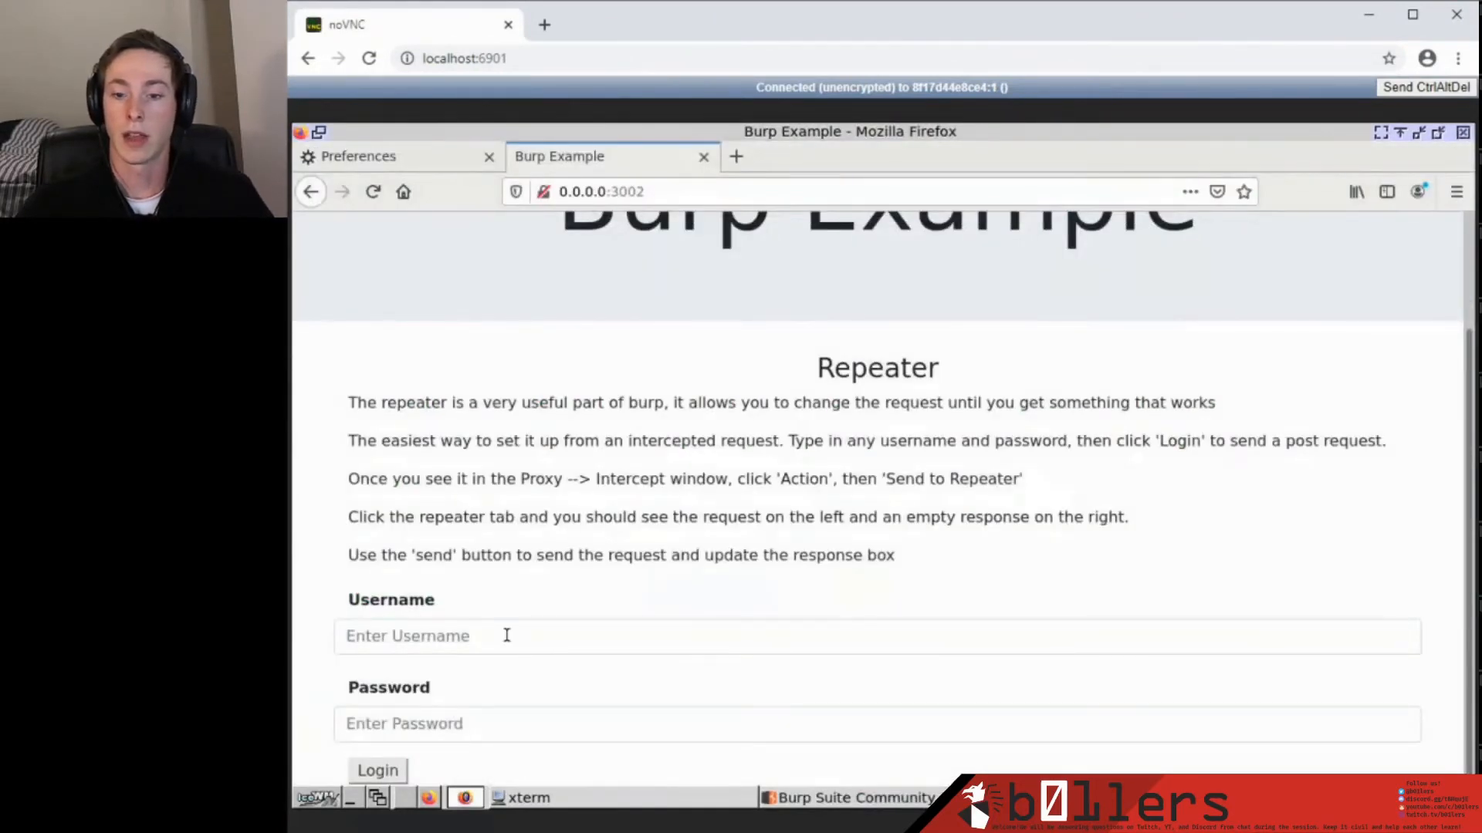
Fill the login form with a sample username and password and submit it.
{"action": "left_click", "coordinate": [506, 633]}
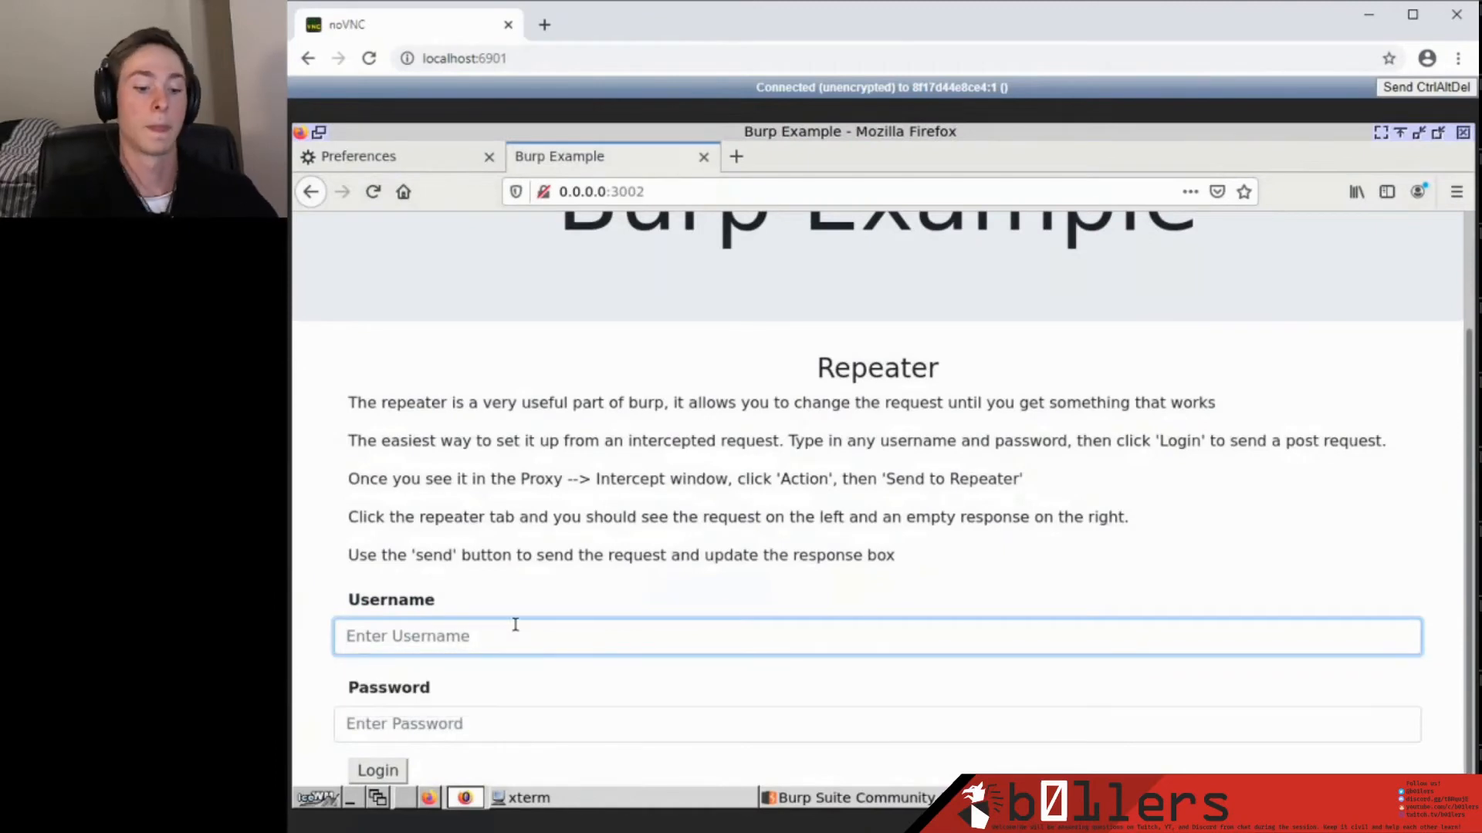
{"action": "type", "text": "username"}
{"action": "key", "text": "Tab"}
{"action": "type", "text": "password"}
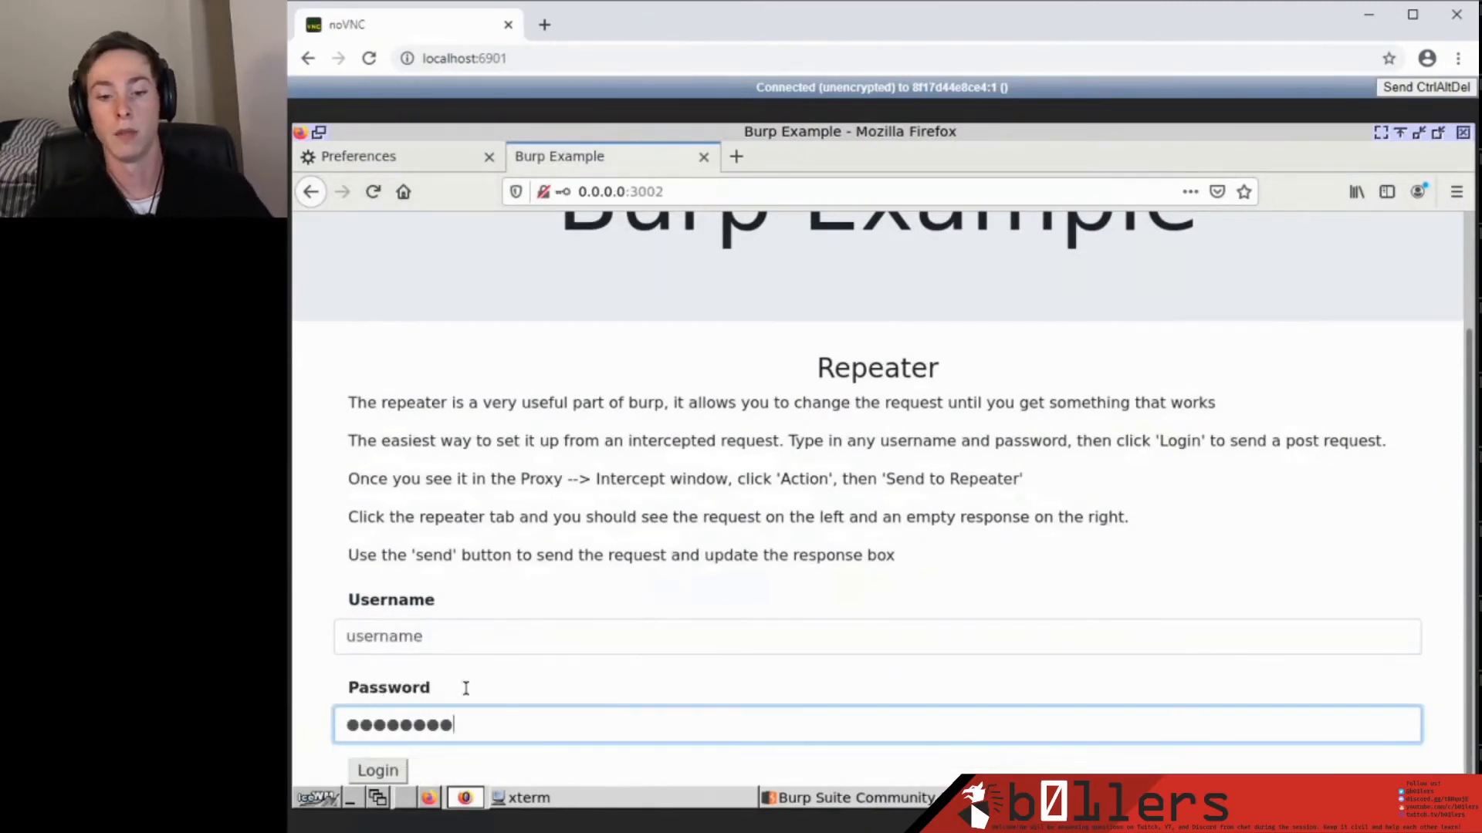
{"action": "left_click", "coordinate": [378, 771]}
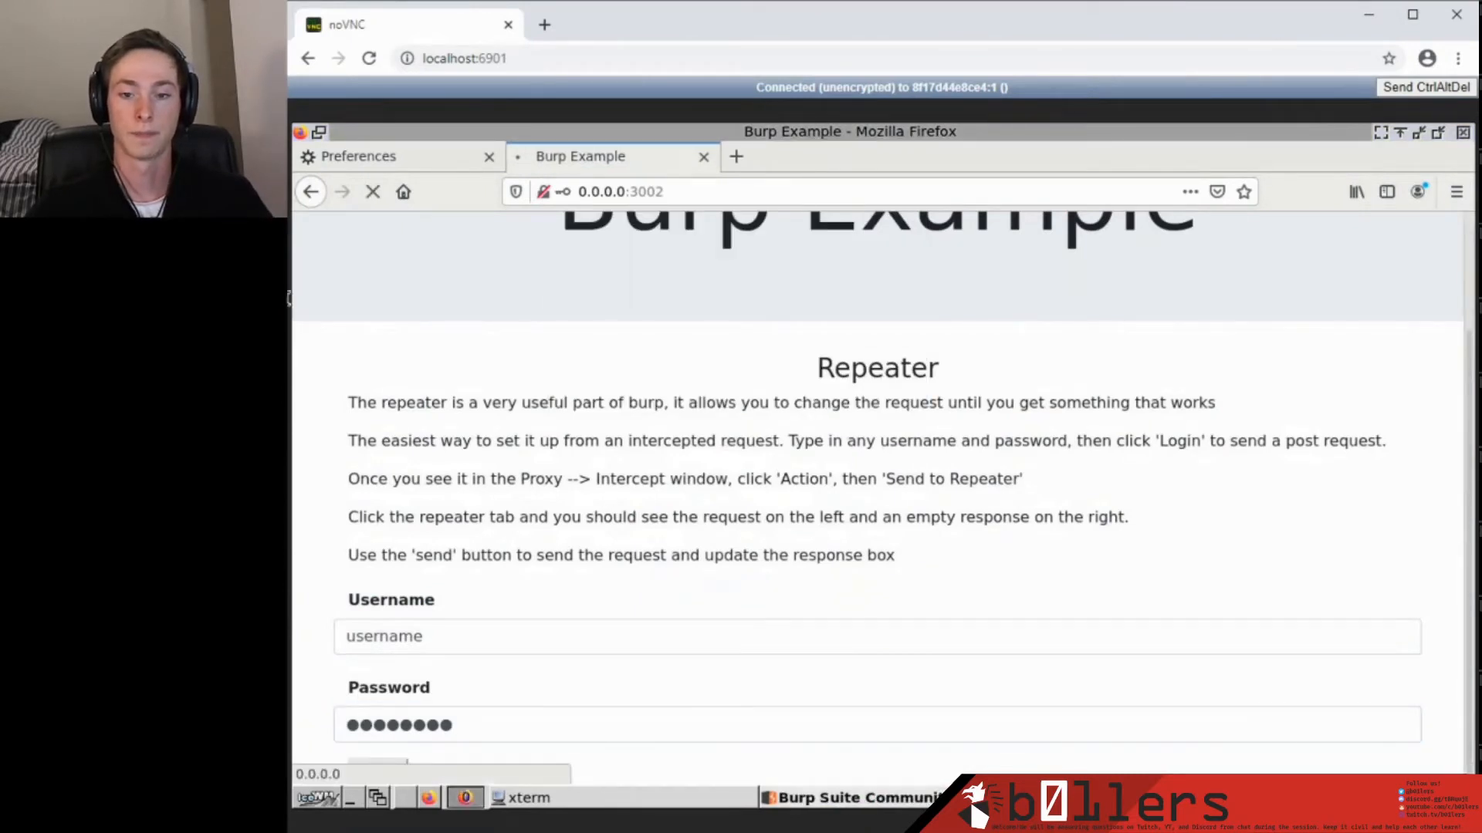
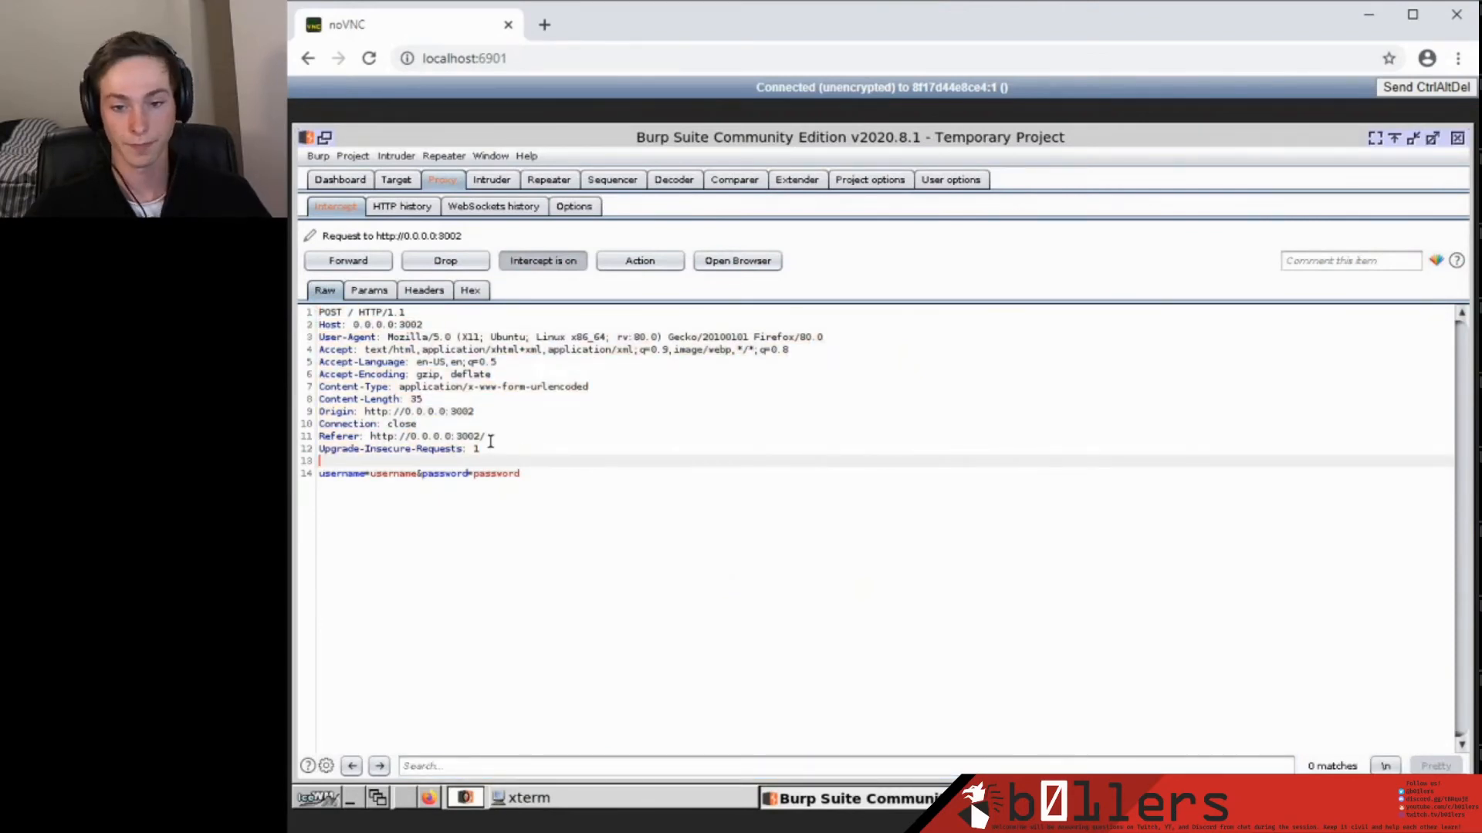
Bring up the Action menu for the intercepted POST login request to 0.0.0.0:3002.
{"action": "left_click", "coordinate": [663, 262]}
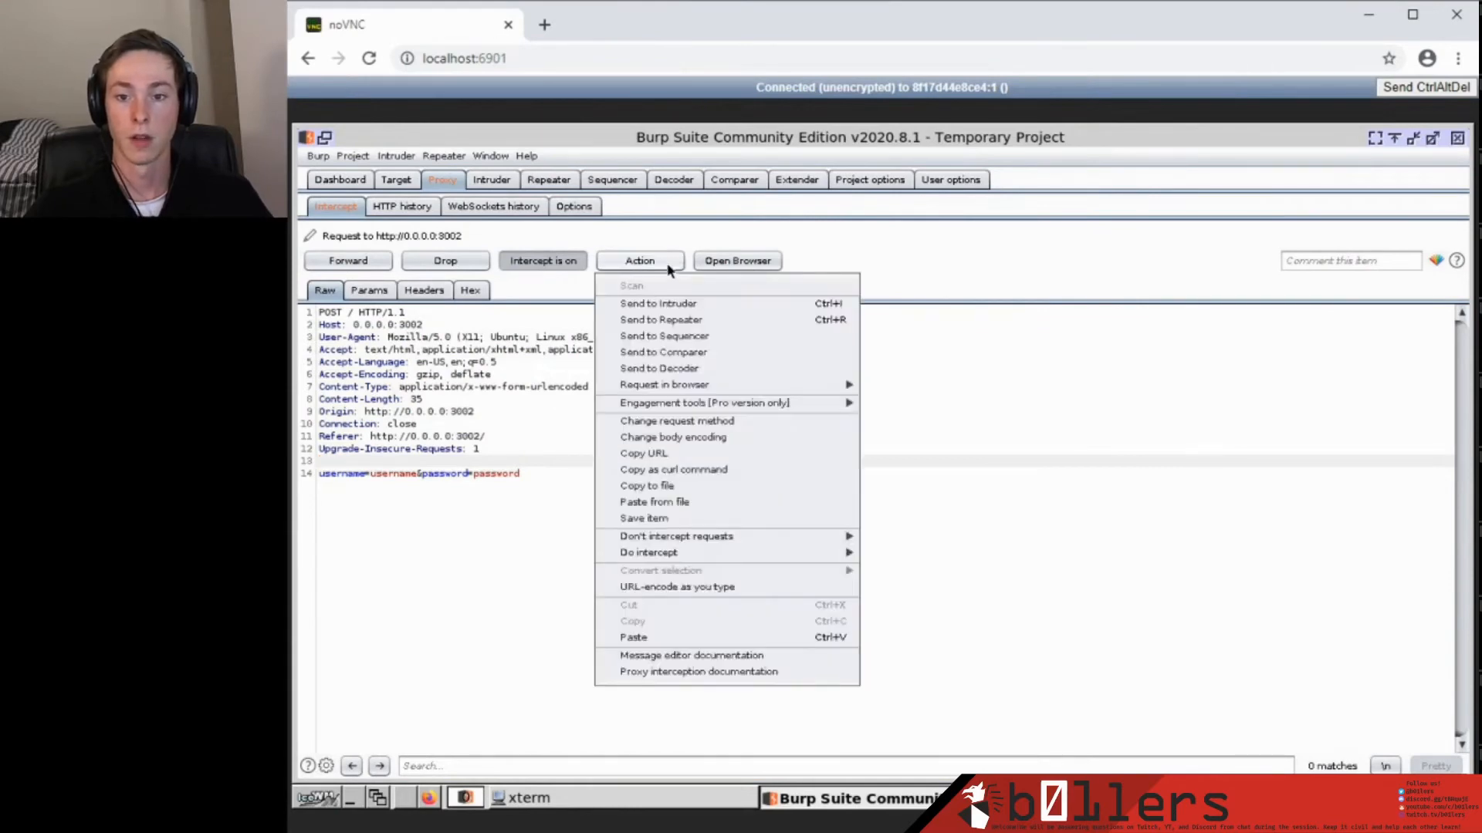
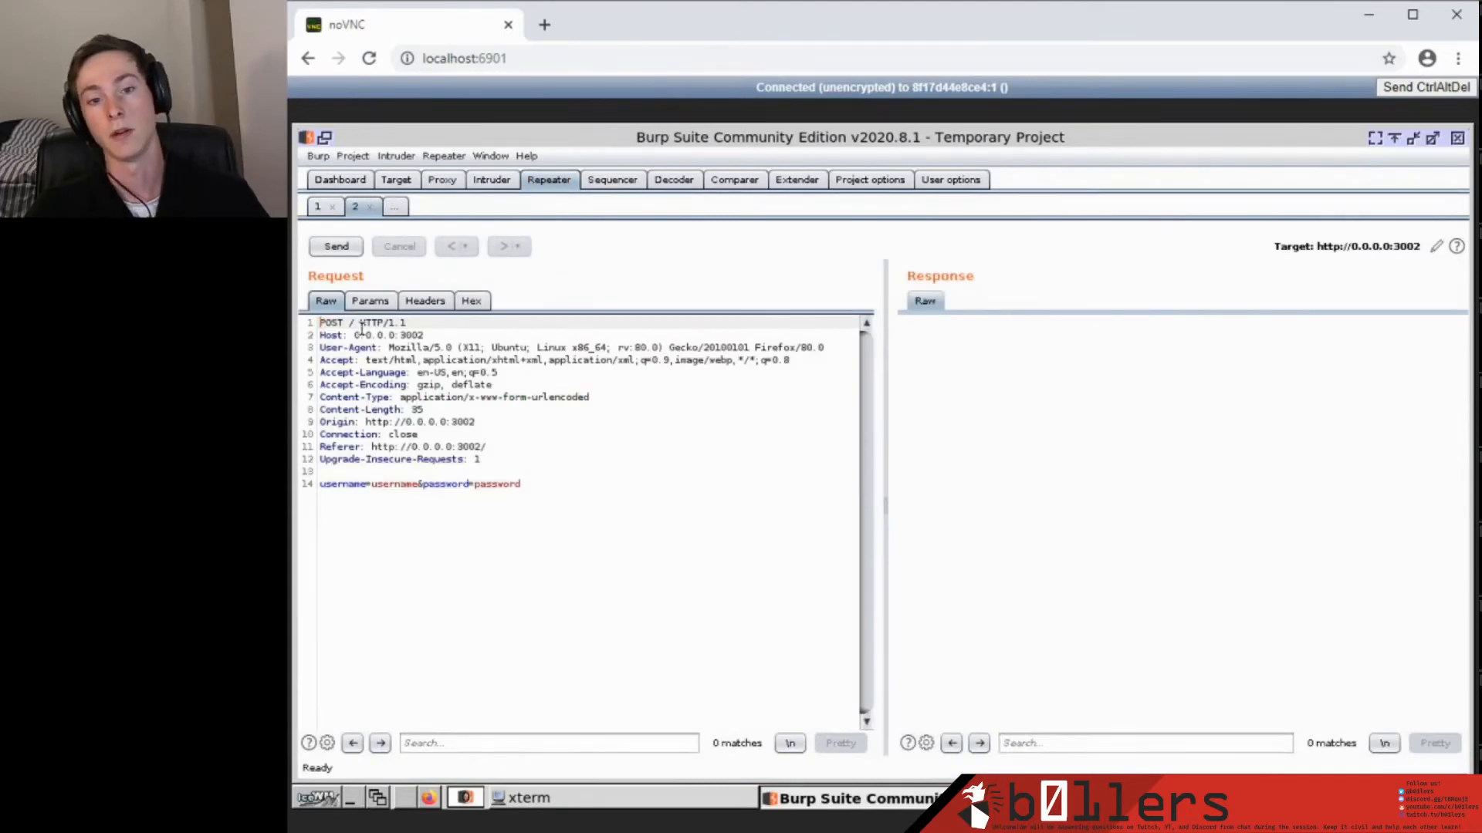
Resend the captured login POST to 0.0.0.0:3002 from Repeater and review the 200 OK response.
{"action": "left_click", "coordinate": [337, 247]}
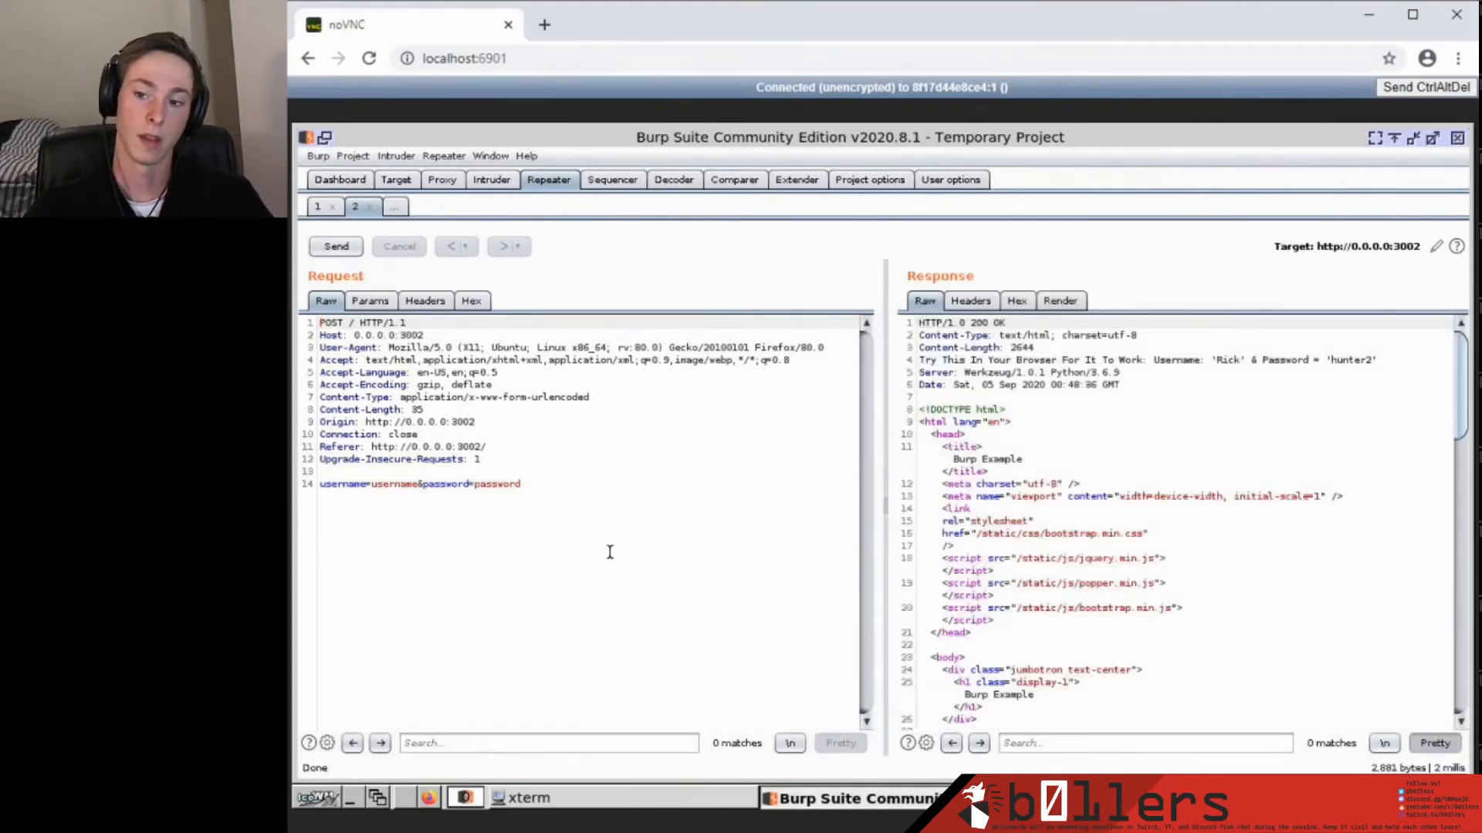
{"action": "scroll", "coordinate": [1123, 469], "scroll_direction": "down", "scroll_amount": 3}
{"action": "scroll", "coordinate": [1165, 452], "scroll_direction": "up", "scroll_amount": 3}
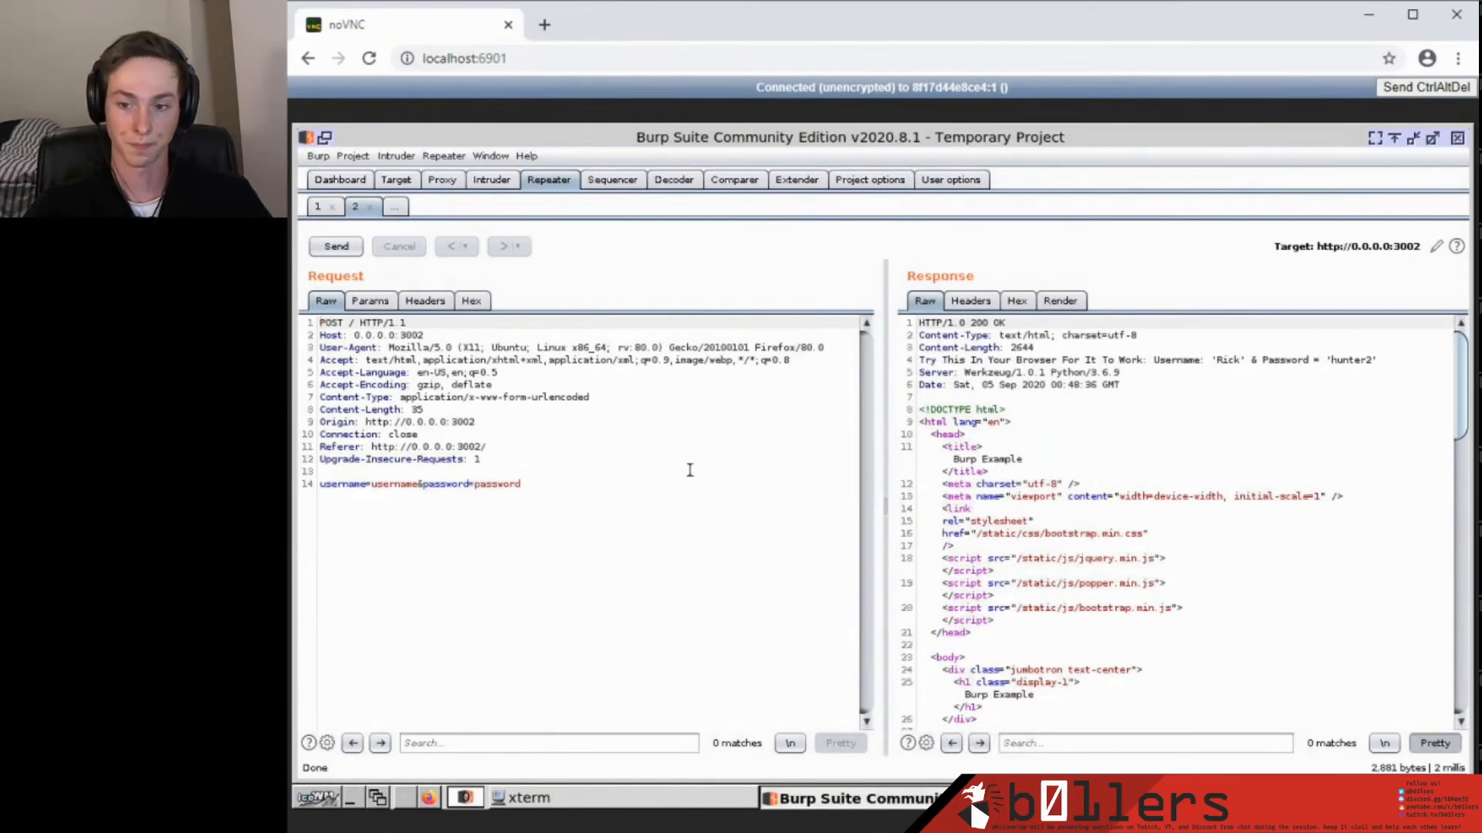
{"action": "key", "text": "alt+Tab"}
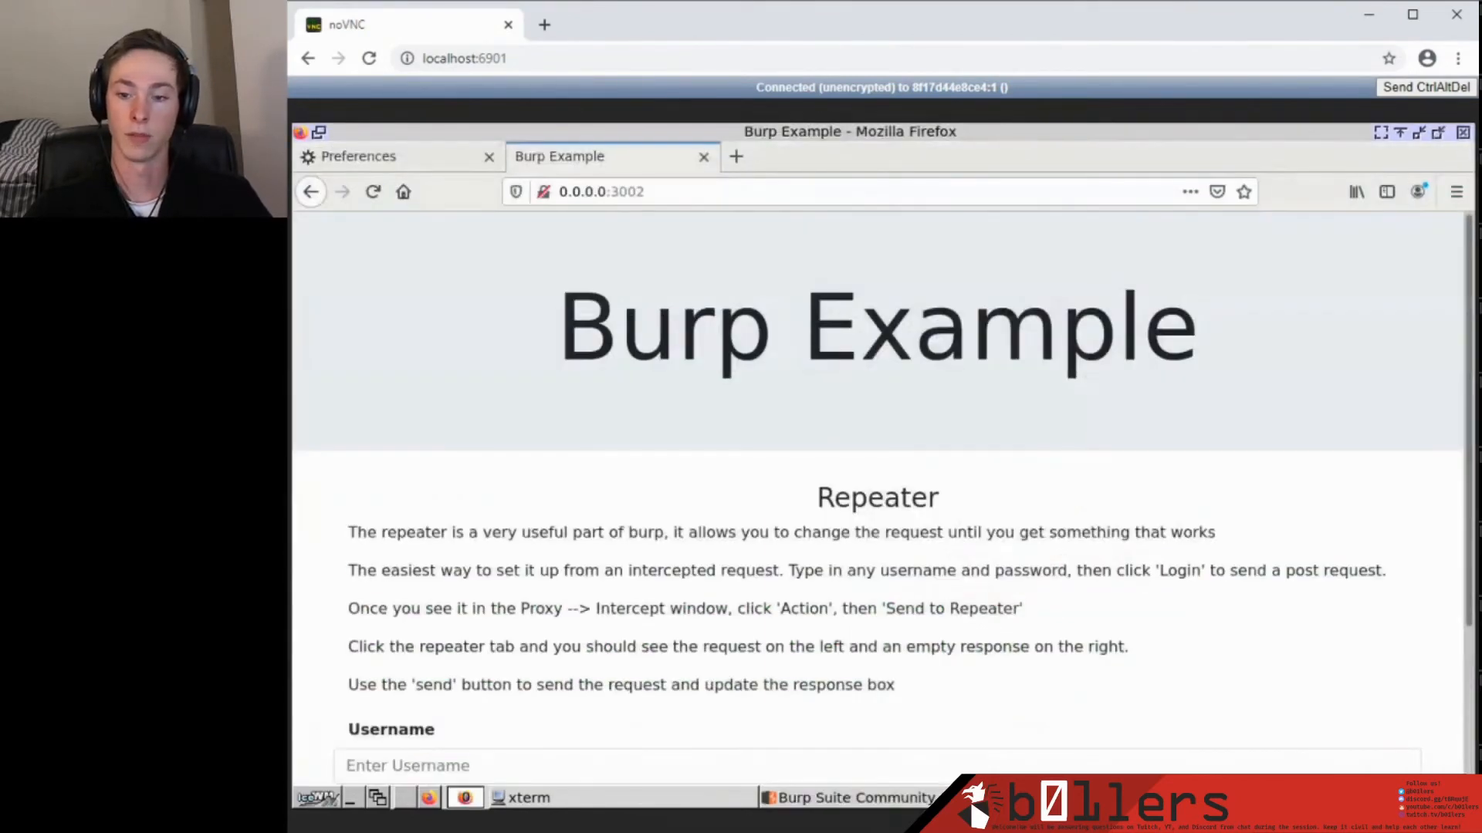
{"action": "scroll", "coordinate": [673, 397], "scroll_direction": "down", "scroll_amount": 3}
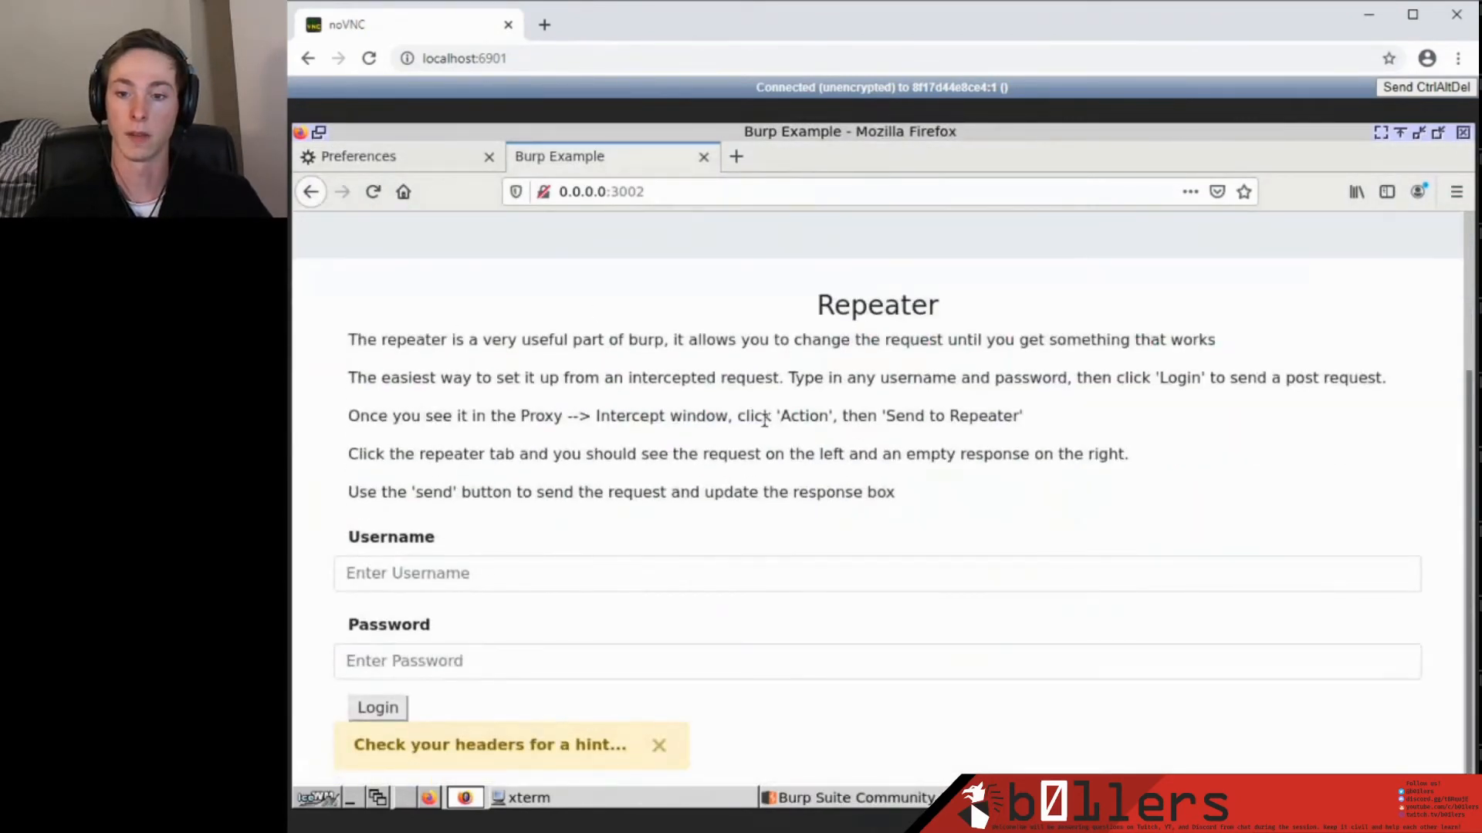
{"action": "scroll", "coordinate": [638, 383], "scroll_direction": "up", "scroll_amount": 3}
{"action": "scroll", "coordinate": [559, 375], "scroll_direction": "down", "scroll_amount": 3}
{"action": "left_click_drag", "start_coordinate": [368, 746], "coordinate": [609, 745]}
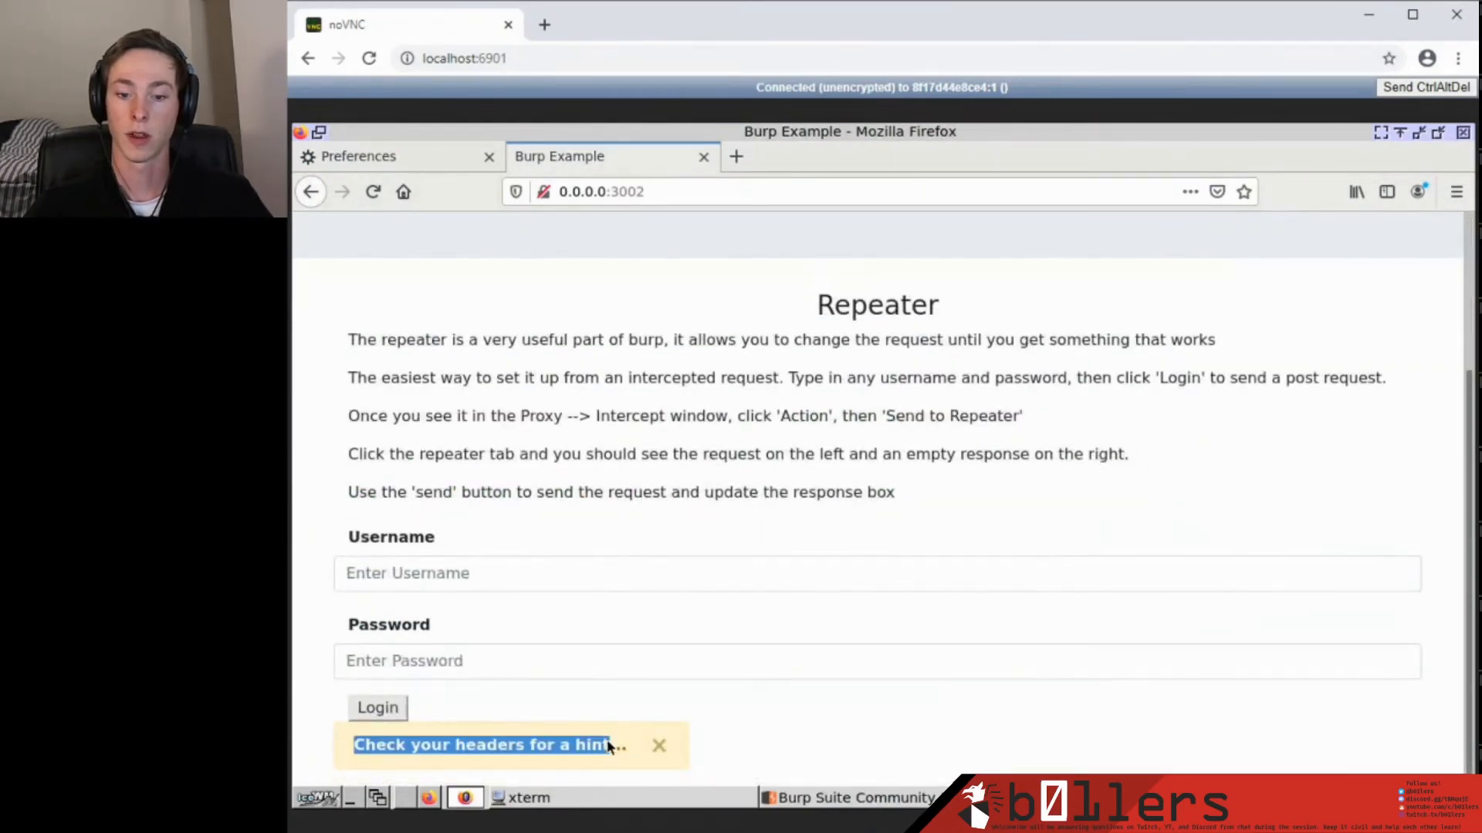
{"action": "left_click", "coordinate": [627, 745]}
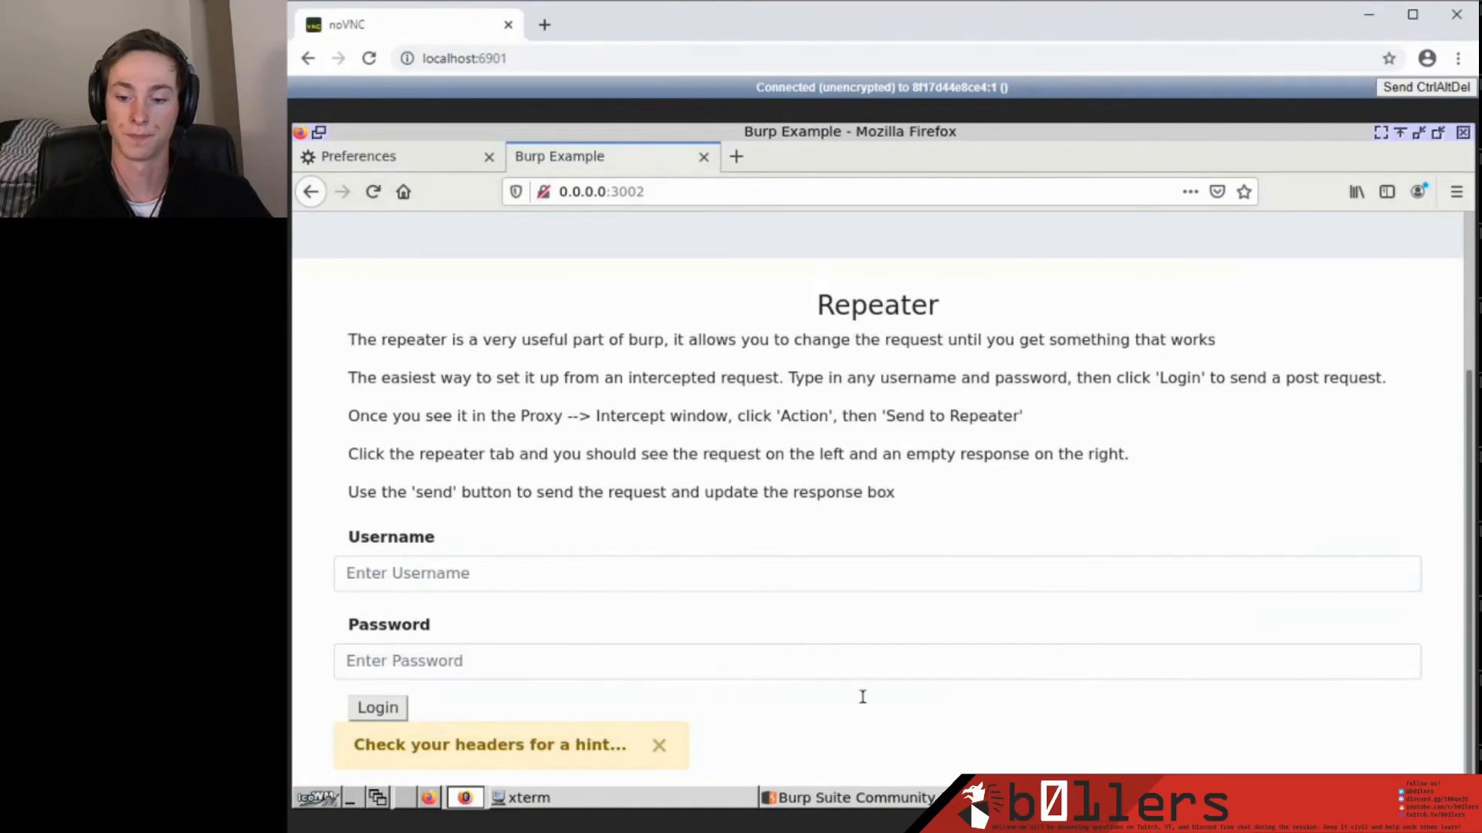
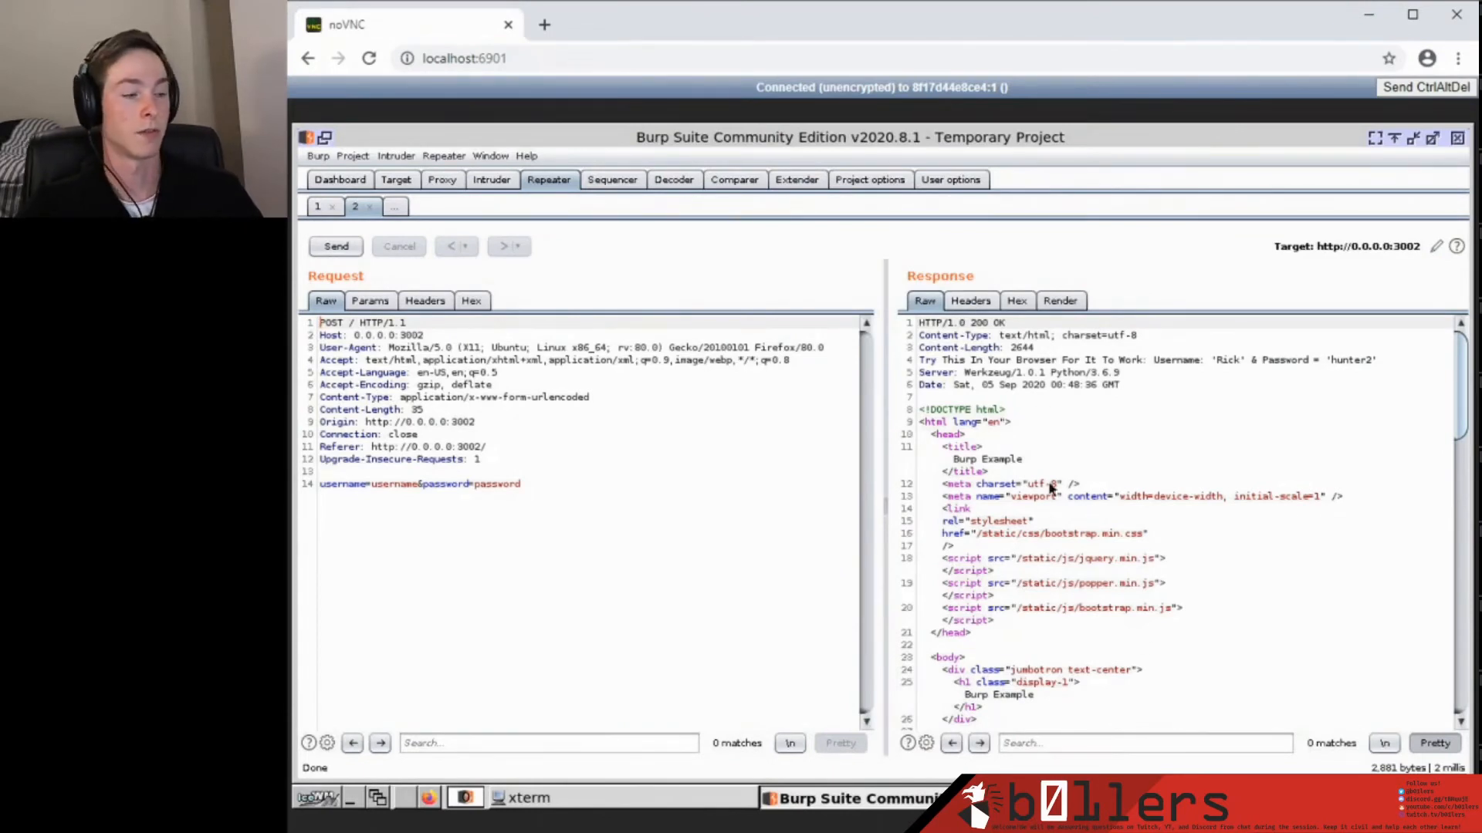
Scroll the Repeater response to the login form's username and password input markup.
{"action": "scroll", "coordinate": [1080, 563], "scroll_direction": "down", "scroll_amount": 15}
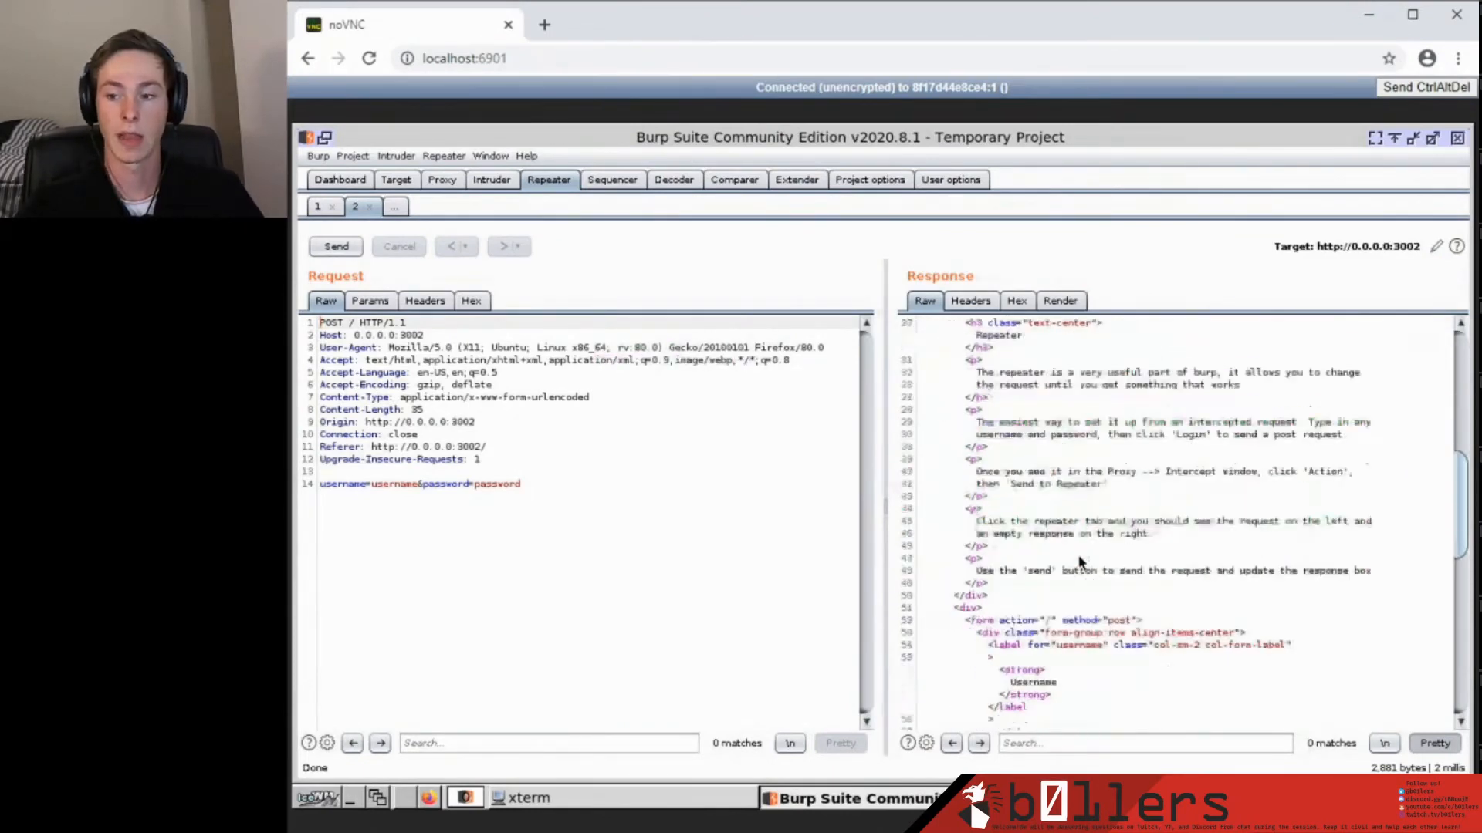
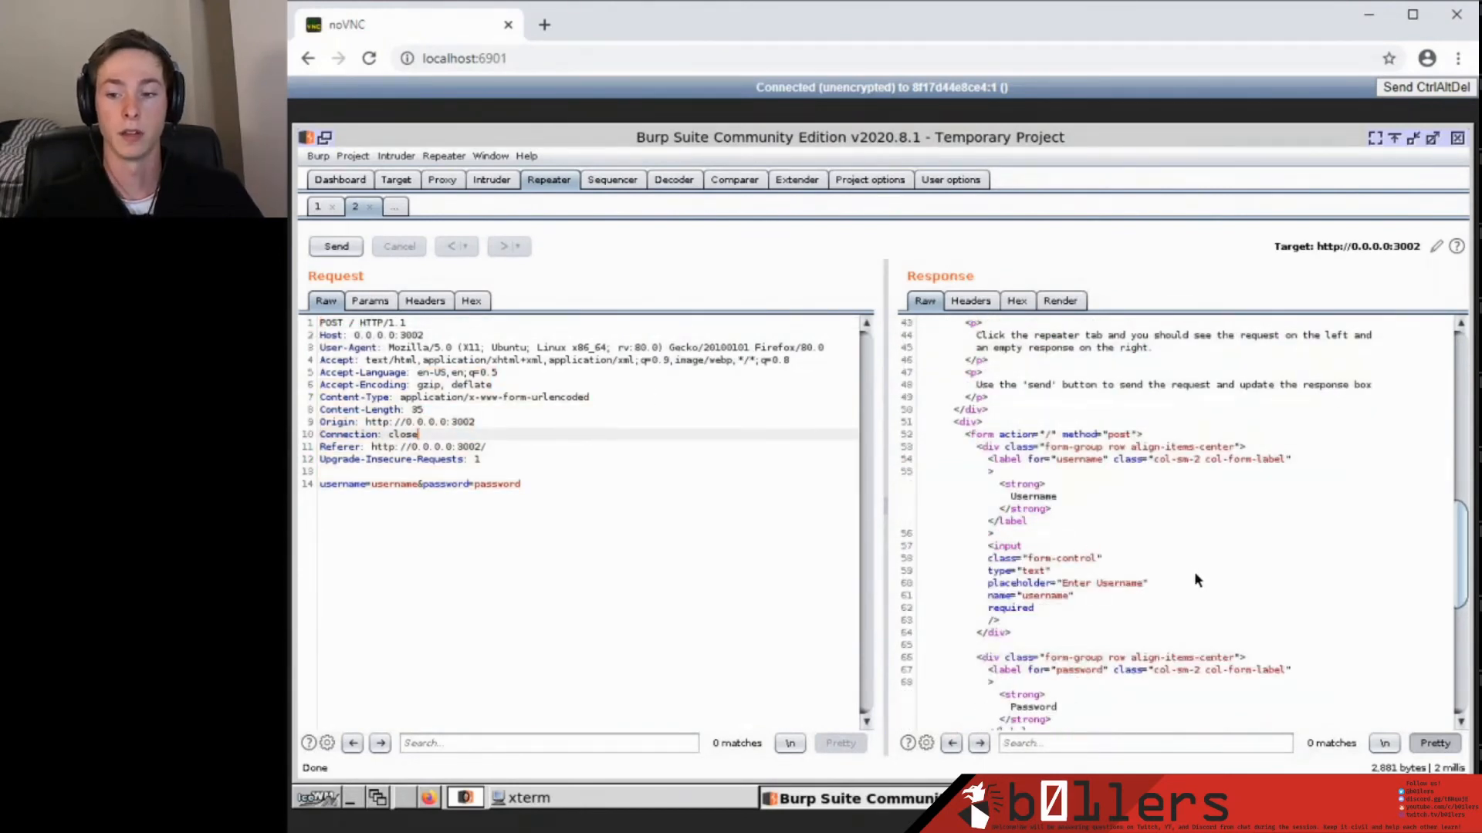
Scroll the Repeater response back to line 1 to show the HTTP status and headers.
{"action": "scroll", "coordinate": [1196, 580], "scroll_direction": "up", "scroll_amount": 3}
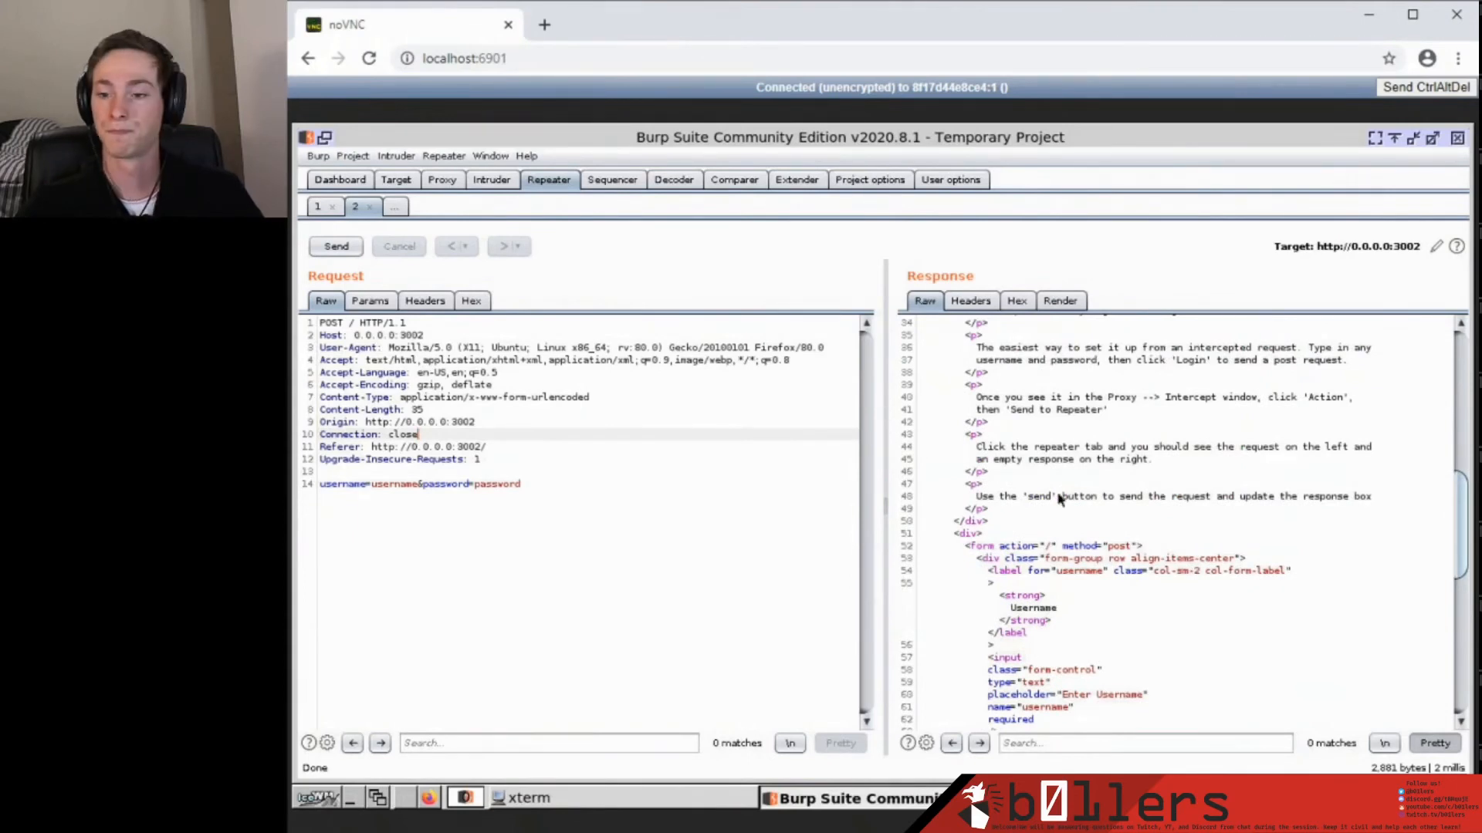
{"action": "scroll", "coordinate": [1141, 474], "scroll_direction": "up", "scroll_amount": 12}
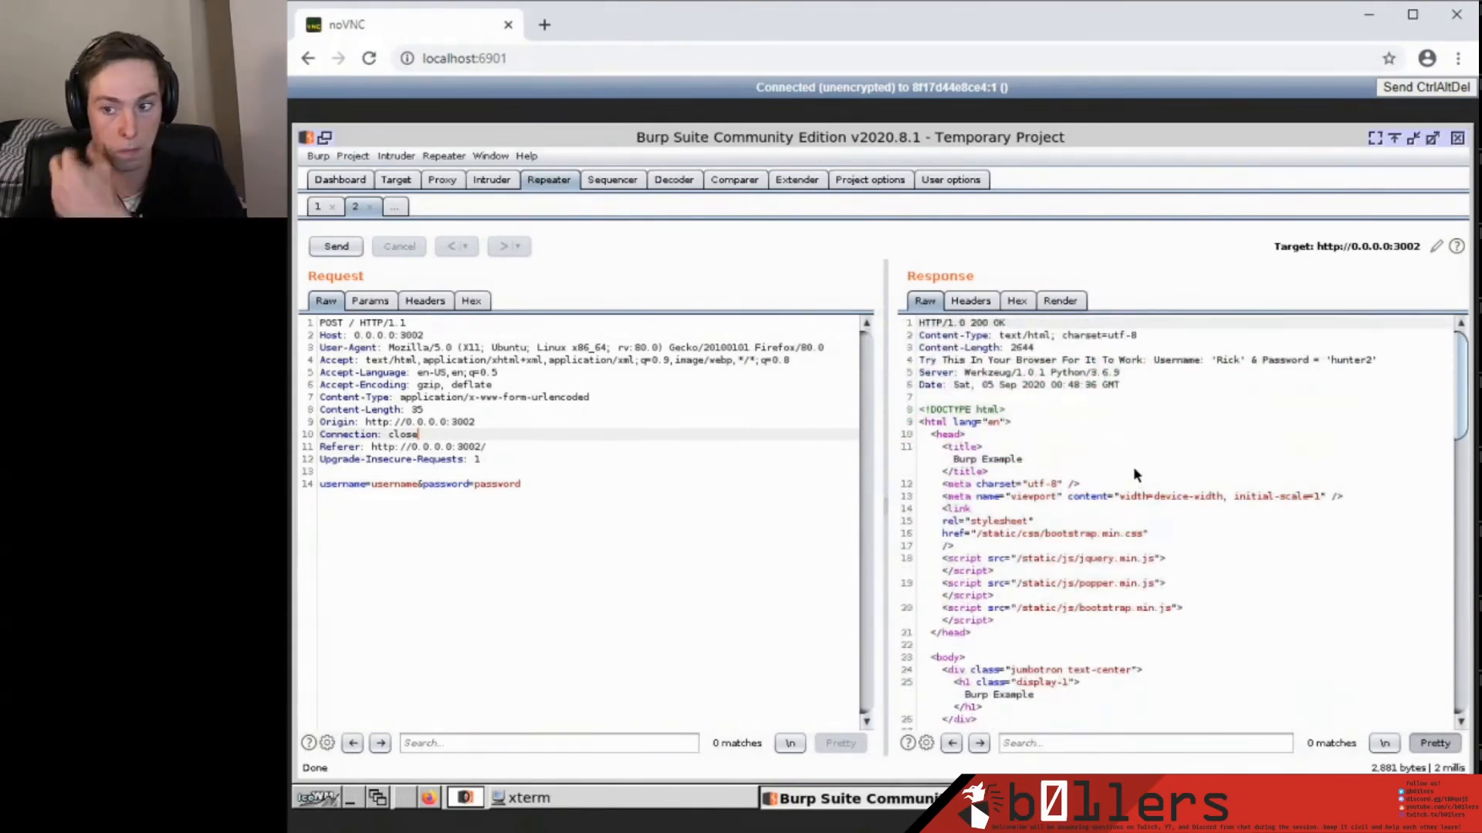
Show the response headers as a table and select the 'Try This In Your Browser For It To Work' header.
{"action": "left_click", "coordinate": [973, 301]}
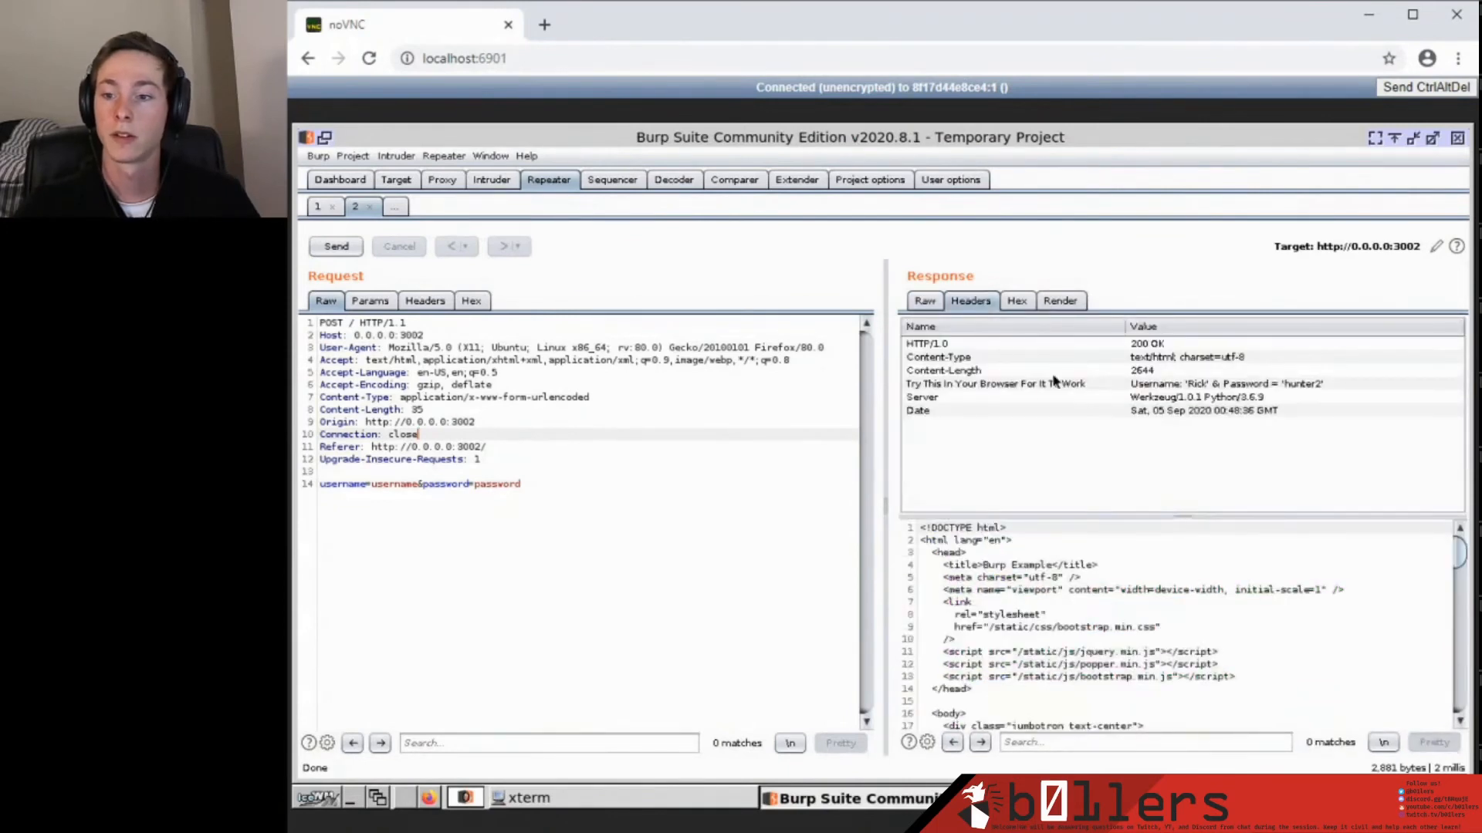
{"action": "left_click", "coordinate": [941, 385]}
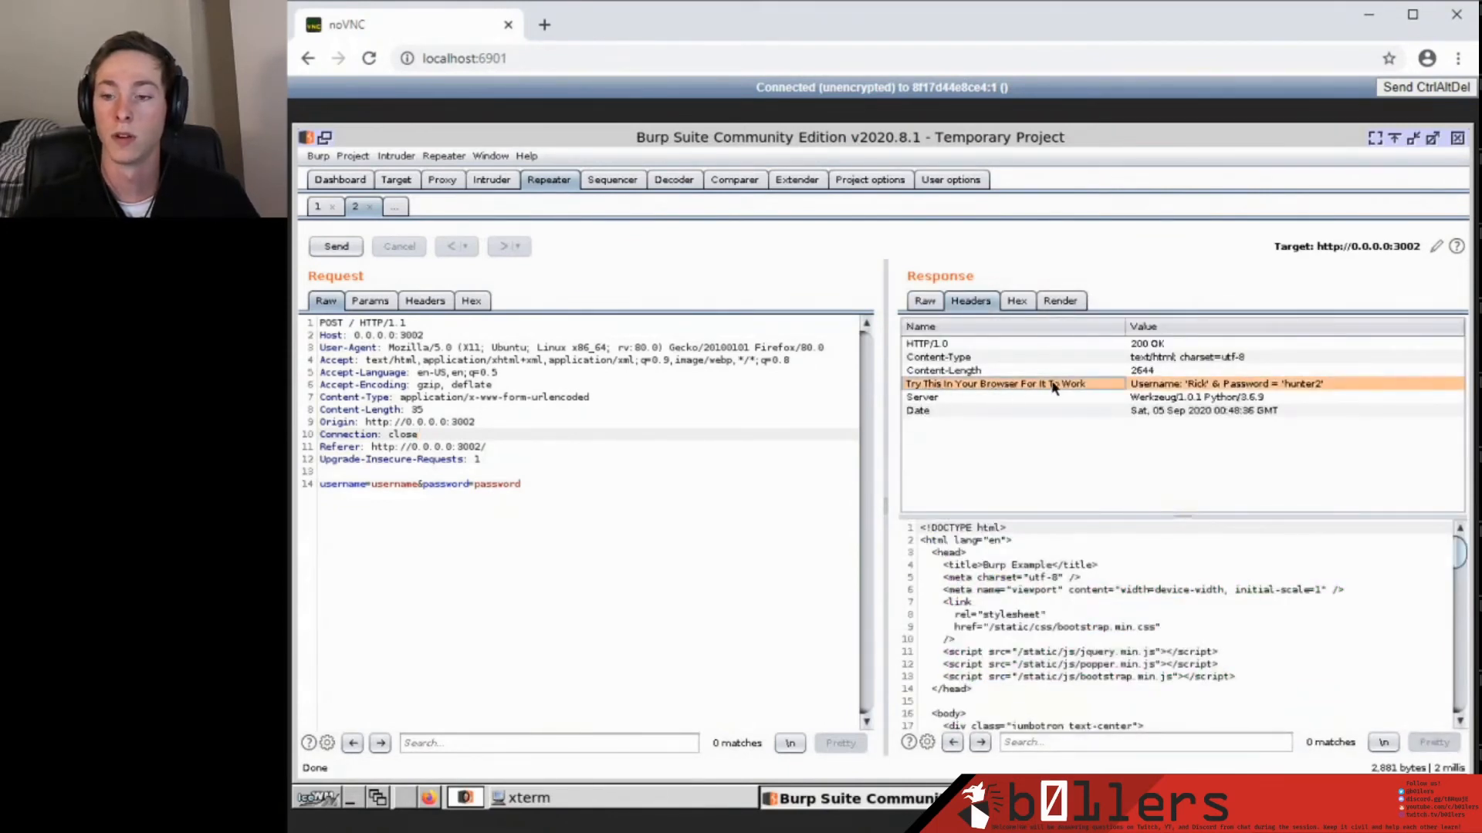
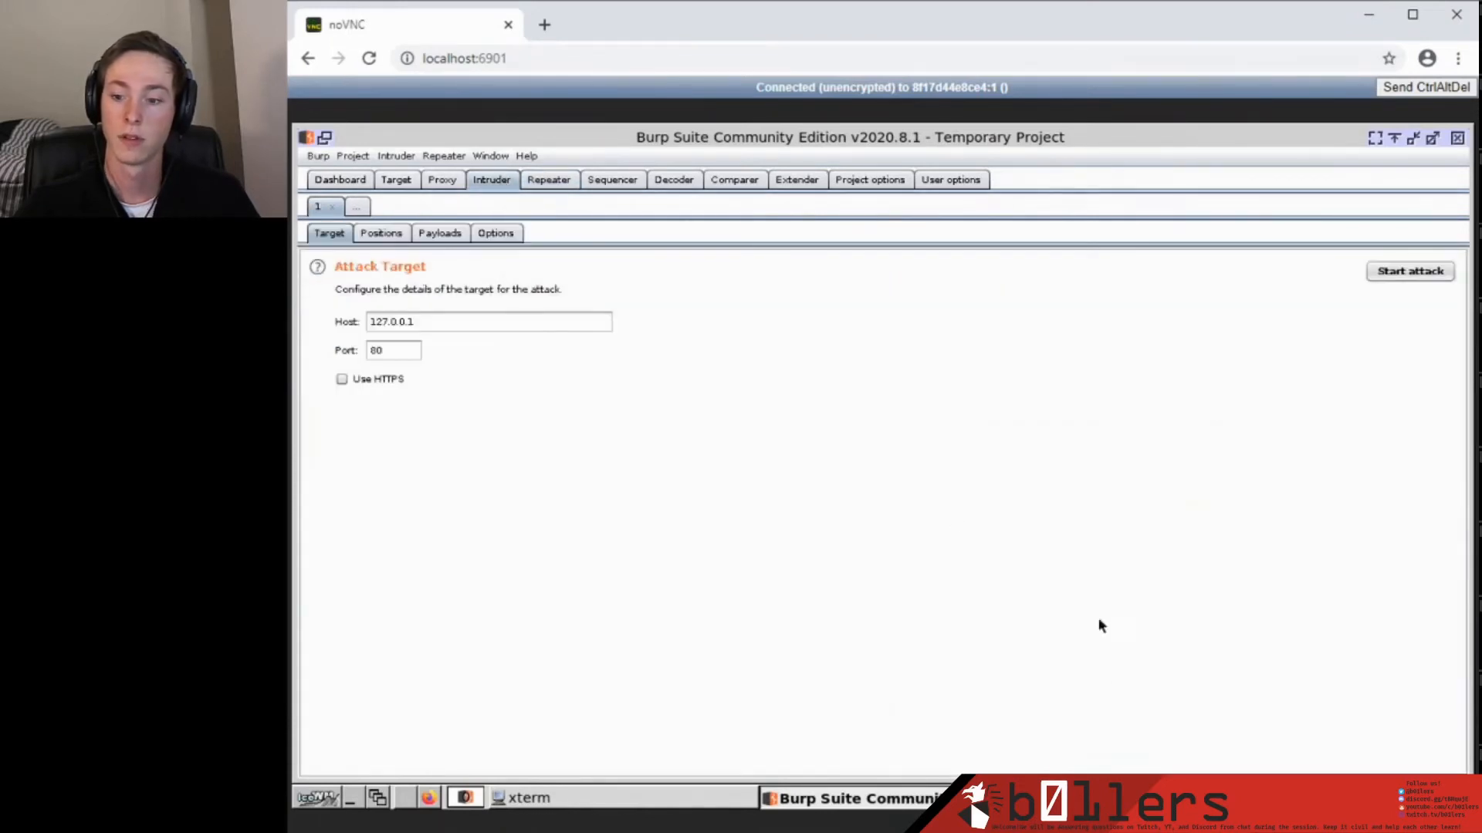
Submit the Burp Example login form with the username and password from the response-header hint.
{"action": "left_click", "coordinate": [465, 797]}
{"action": "left_click", "coordinate": [506, 559]}
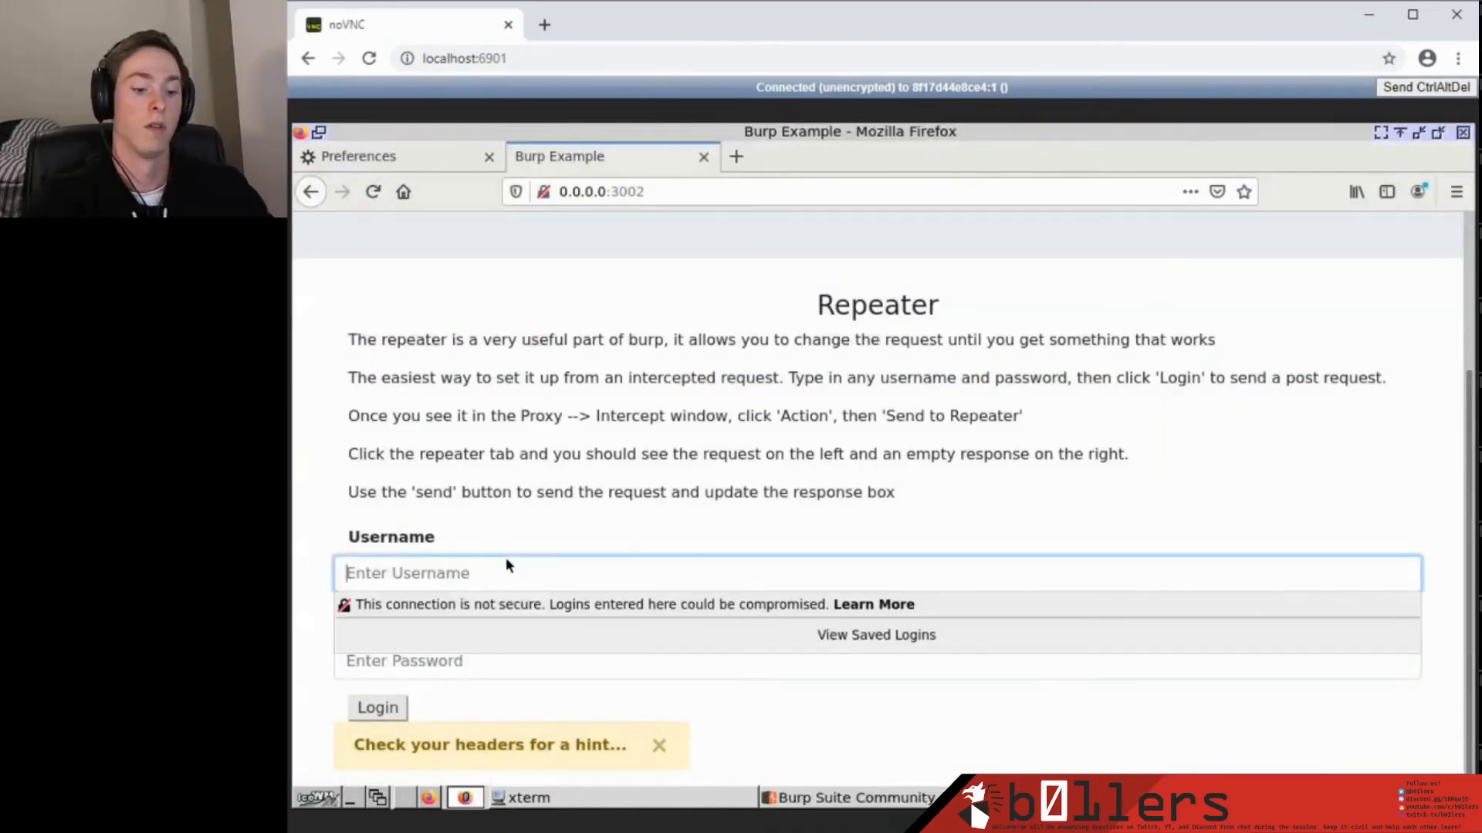
{"action": "type", "text": "Rick"}
{"action": "key", "text": "Tab"}
{"action": "type", "text": "*******"}
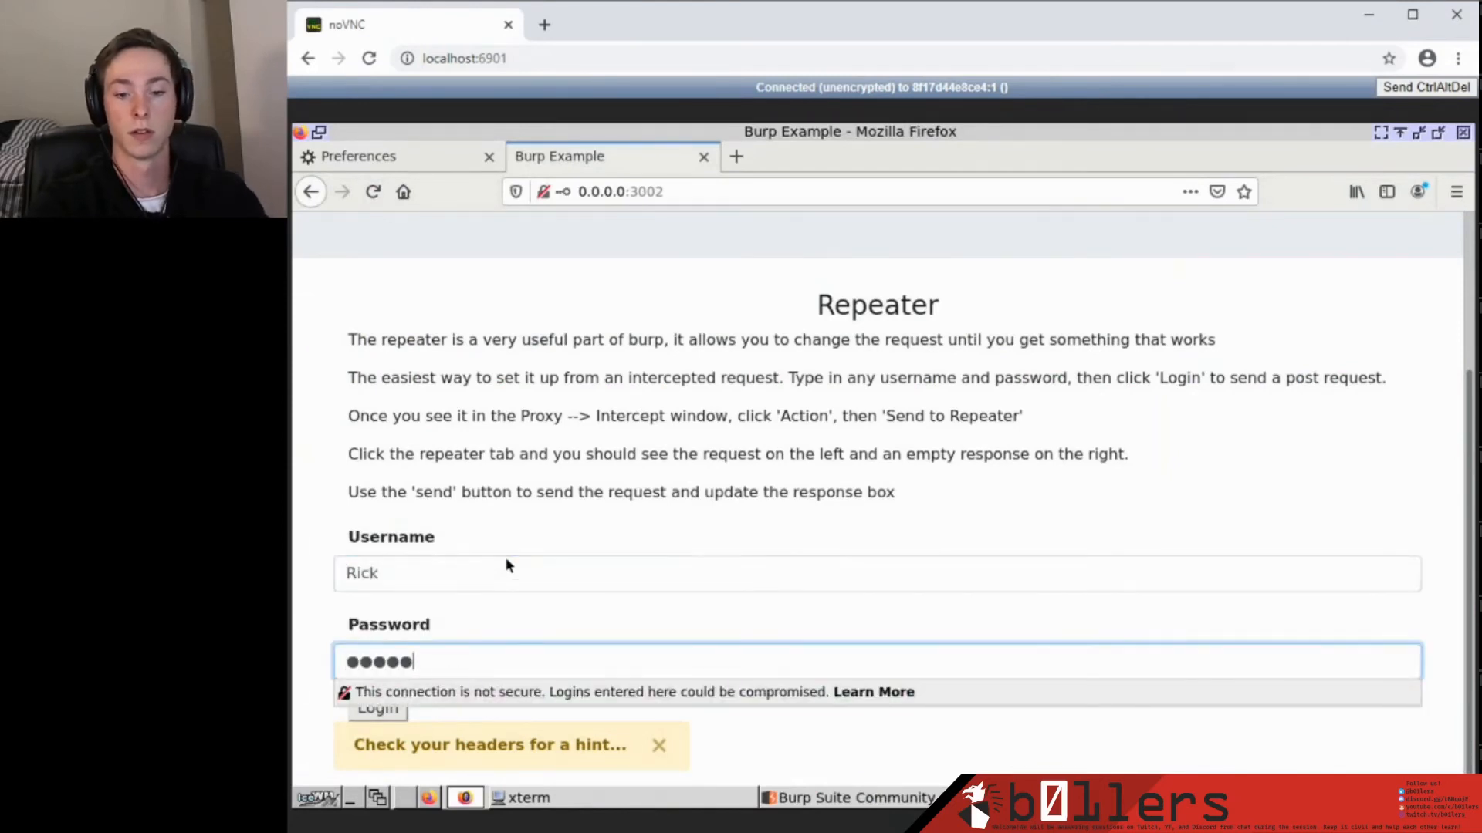
{"action": "left_click", "coordinate": [377, 706]}
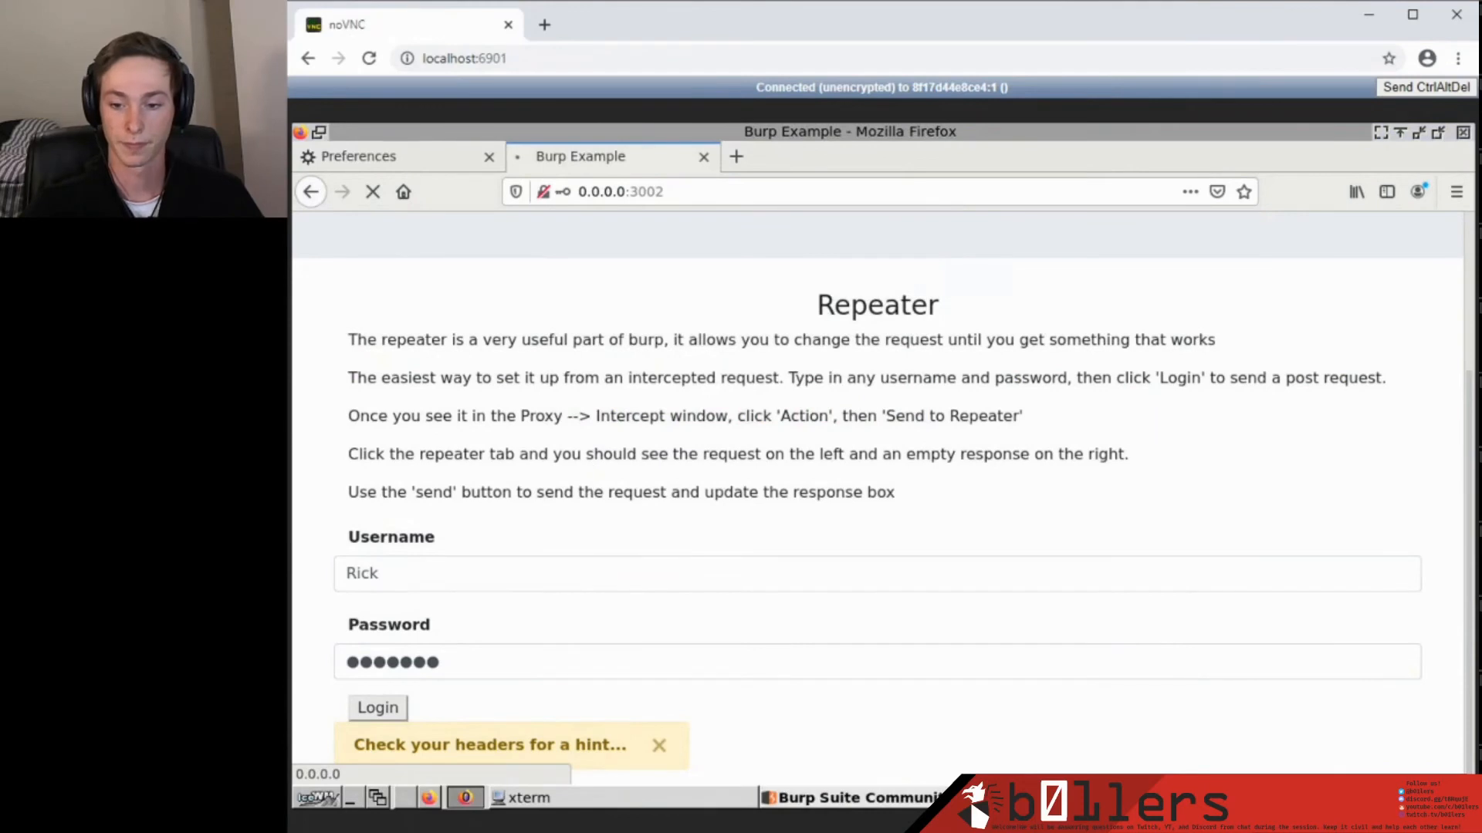
Forward the intercepted login POST to 0.0.0.0:3002 and drop five stray ocsp.pki.goog requests.
{"action": "left_click", "coordinate": [444, 178]}
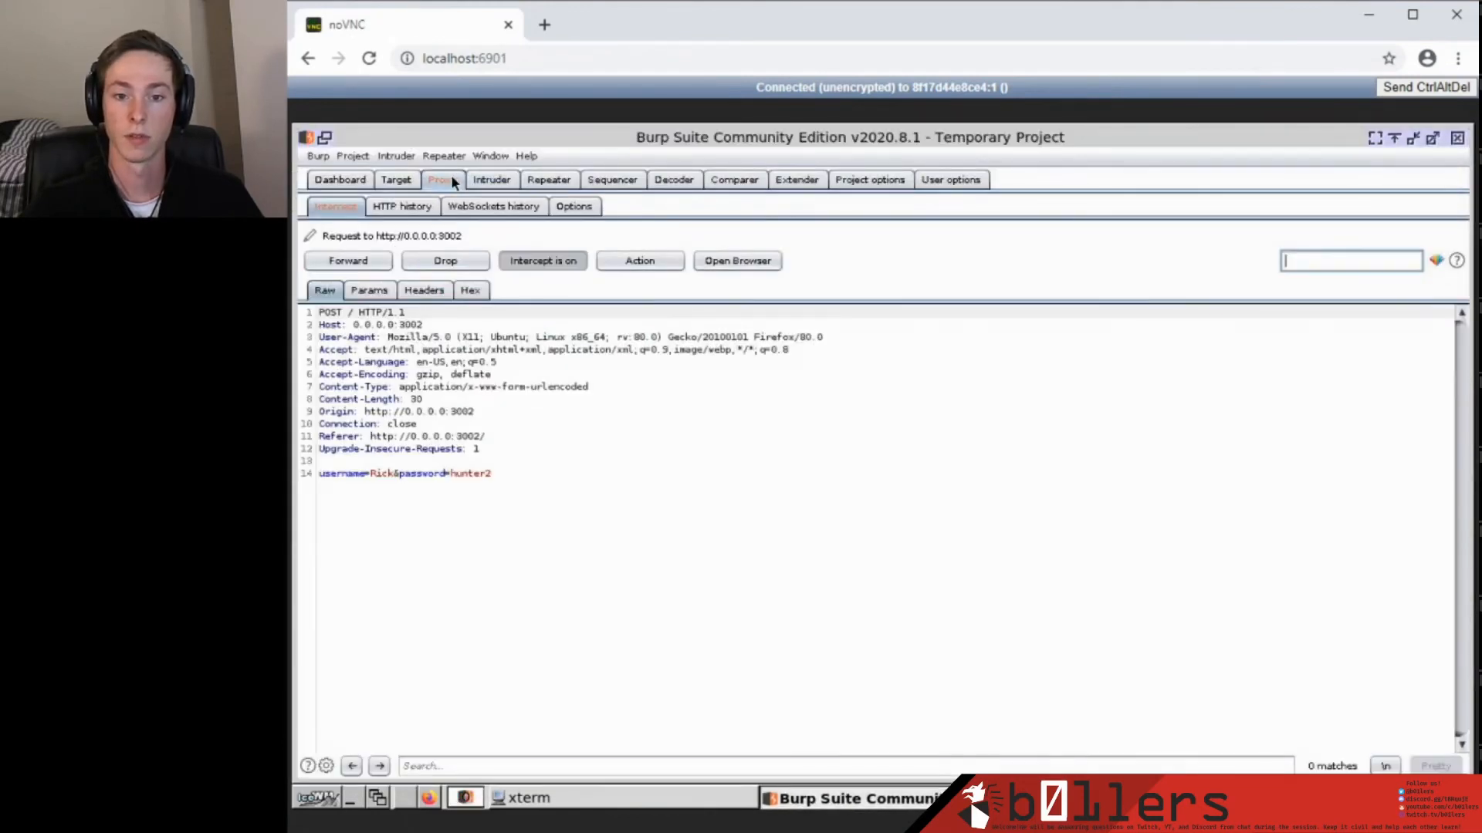
{"action": "left_click", "coordinate": [347, 259]}
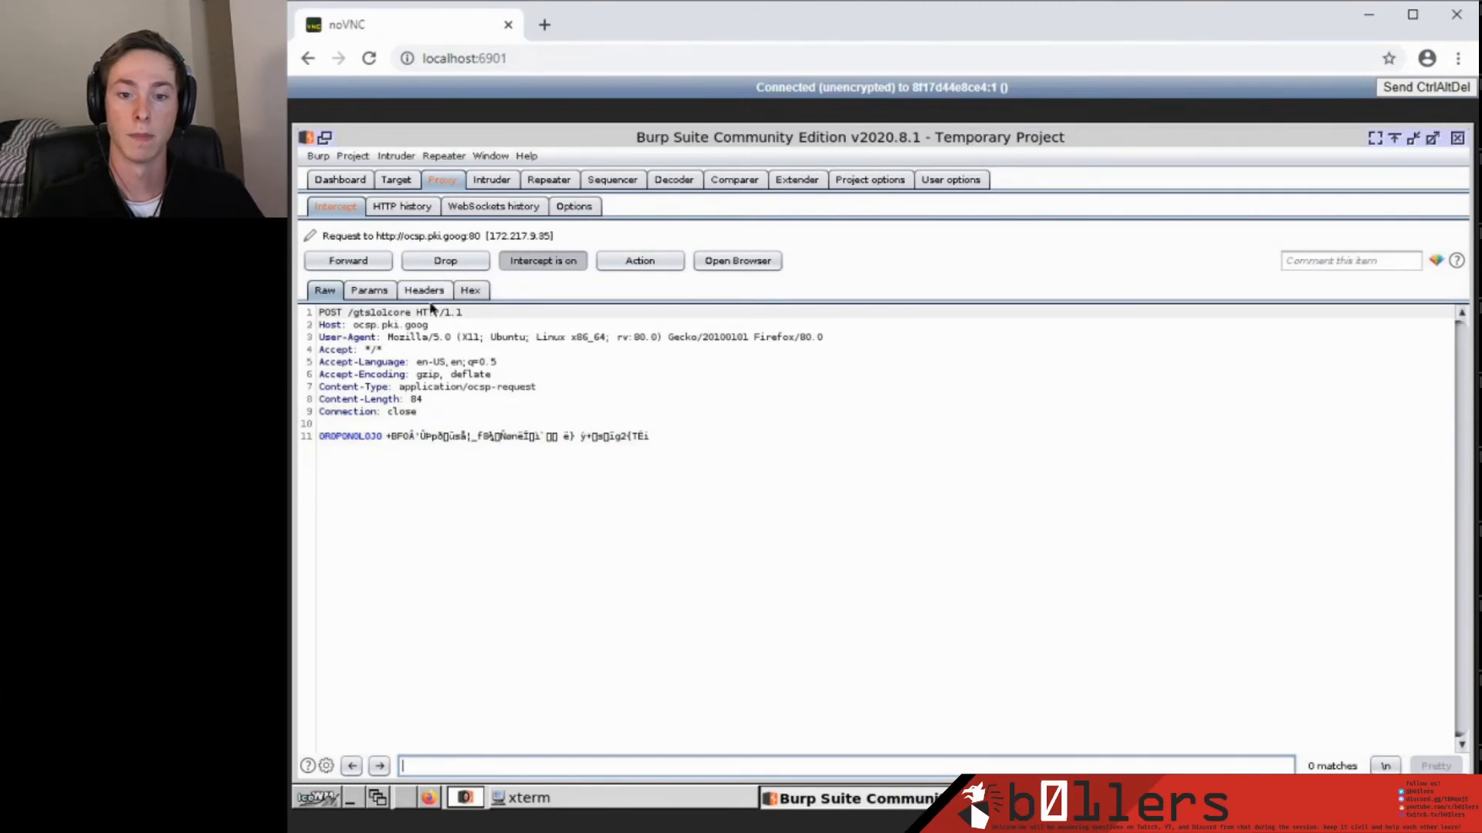
{"action": "left_click", "coordinate": [456, 267]}
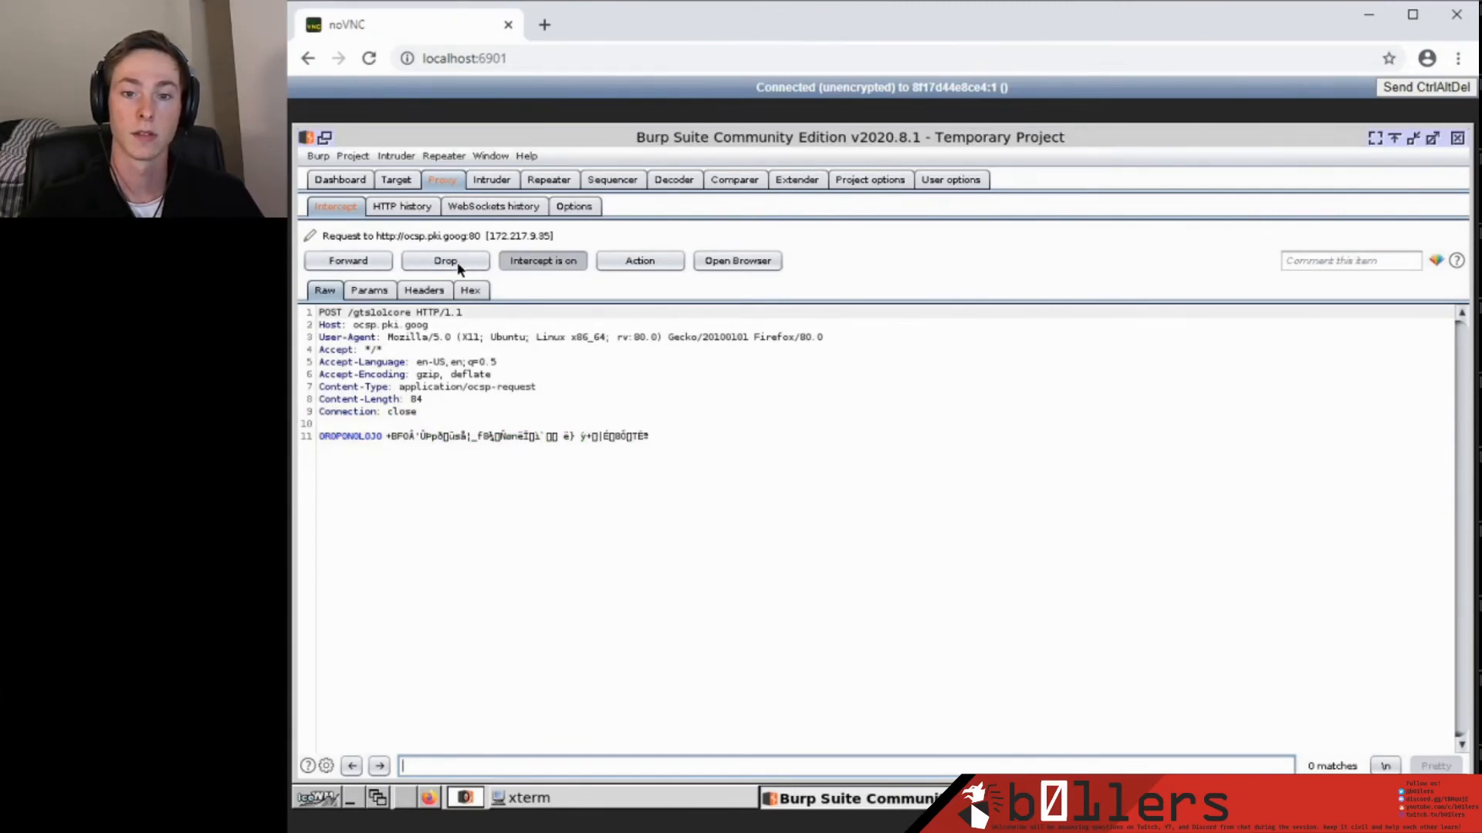
{"action": "left_click", "coordinate": [457, 264]}
{"action": "left_click", "coordinate": [456, 264]}
{"action": "left_click", "coordinate": [456, 264]}
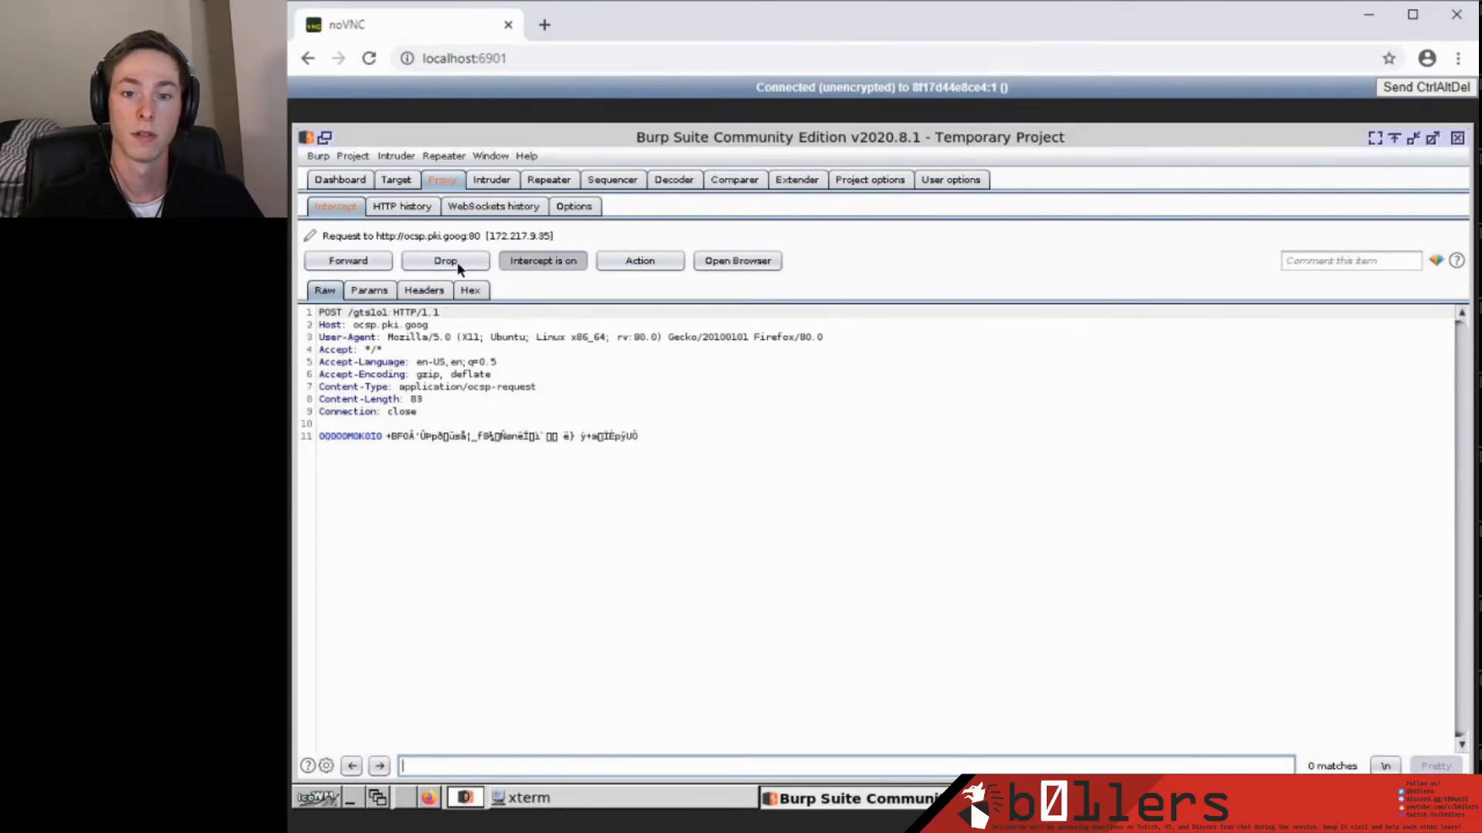
{"action": "left_click", "coordinate": [457, 263]}
{"action": "left_click", "coordinate": [457, 262]}
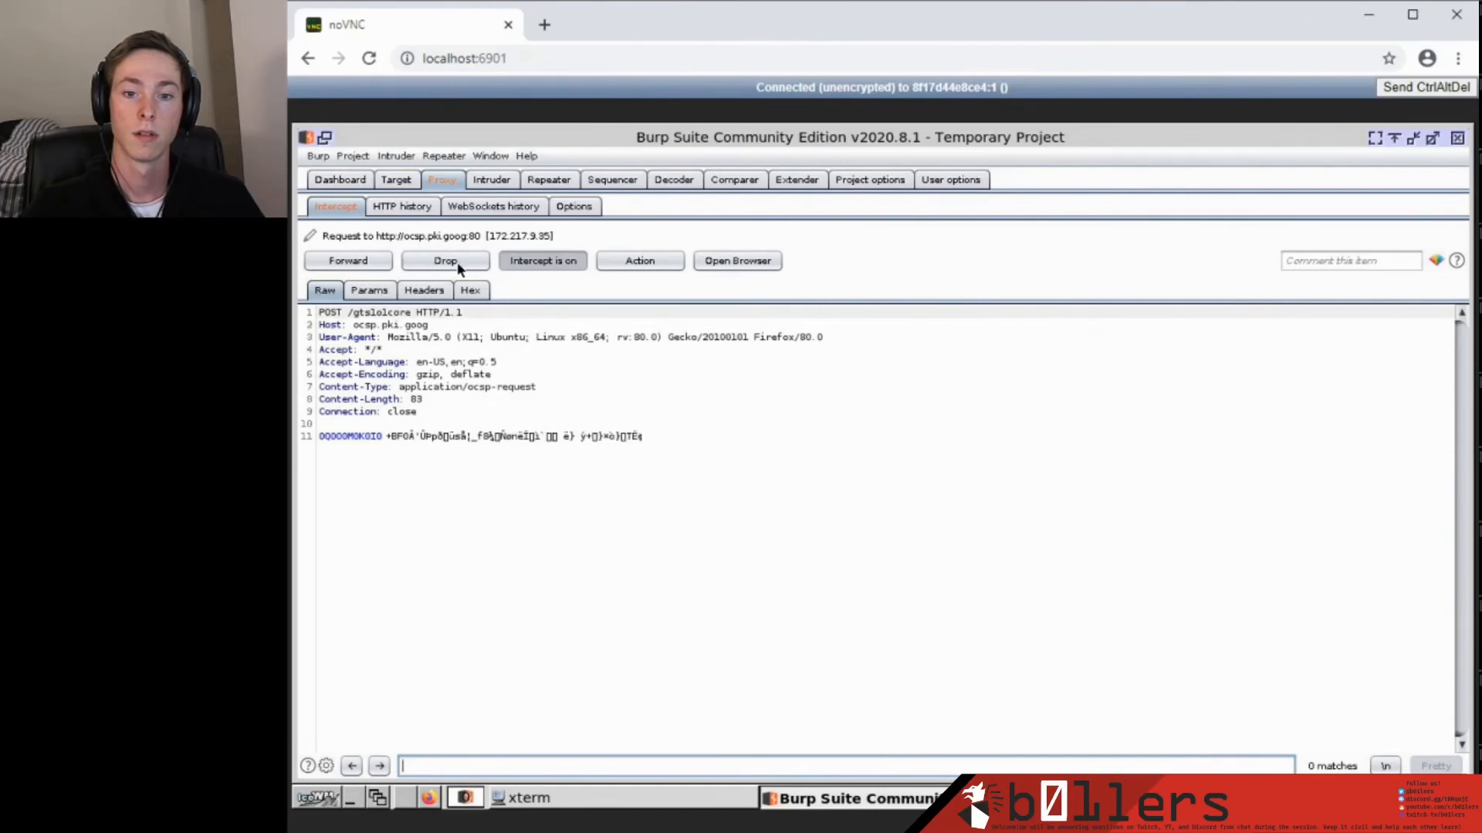
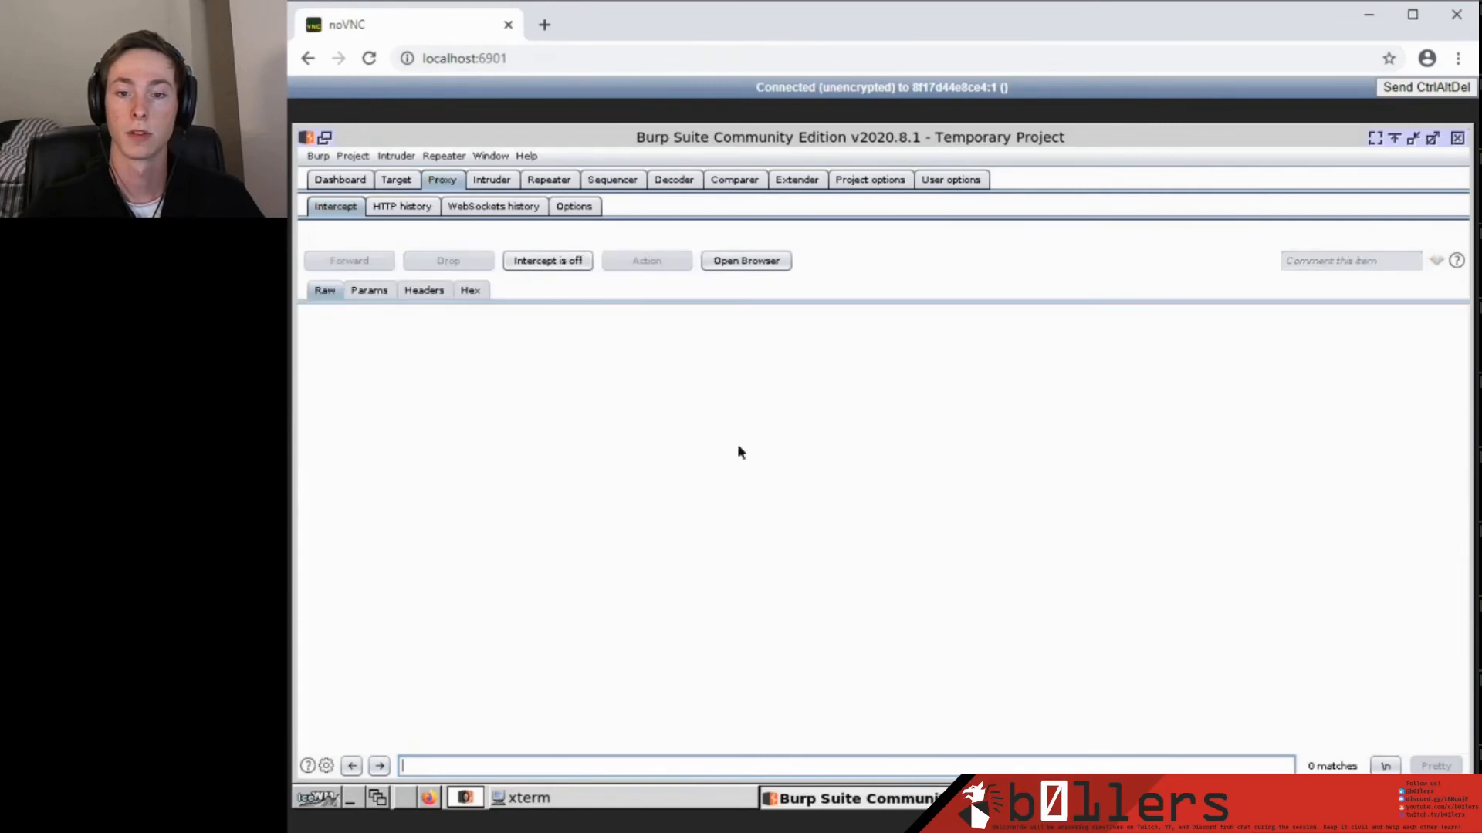
Dismiss Firefox's YouTube TV promotion, then view the login POST to 0.0.0.0:3002 and its 200 OK response in Repeater.
{"action": "left_click", "coordinate": [1080, 799]}
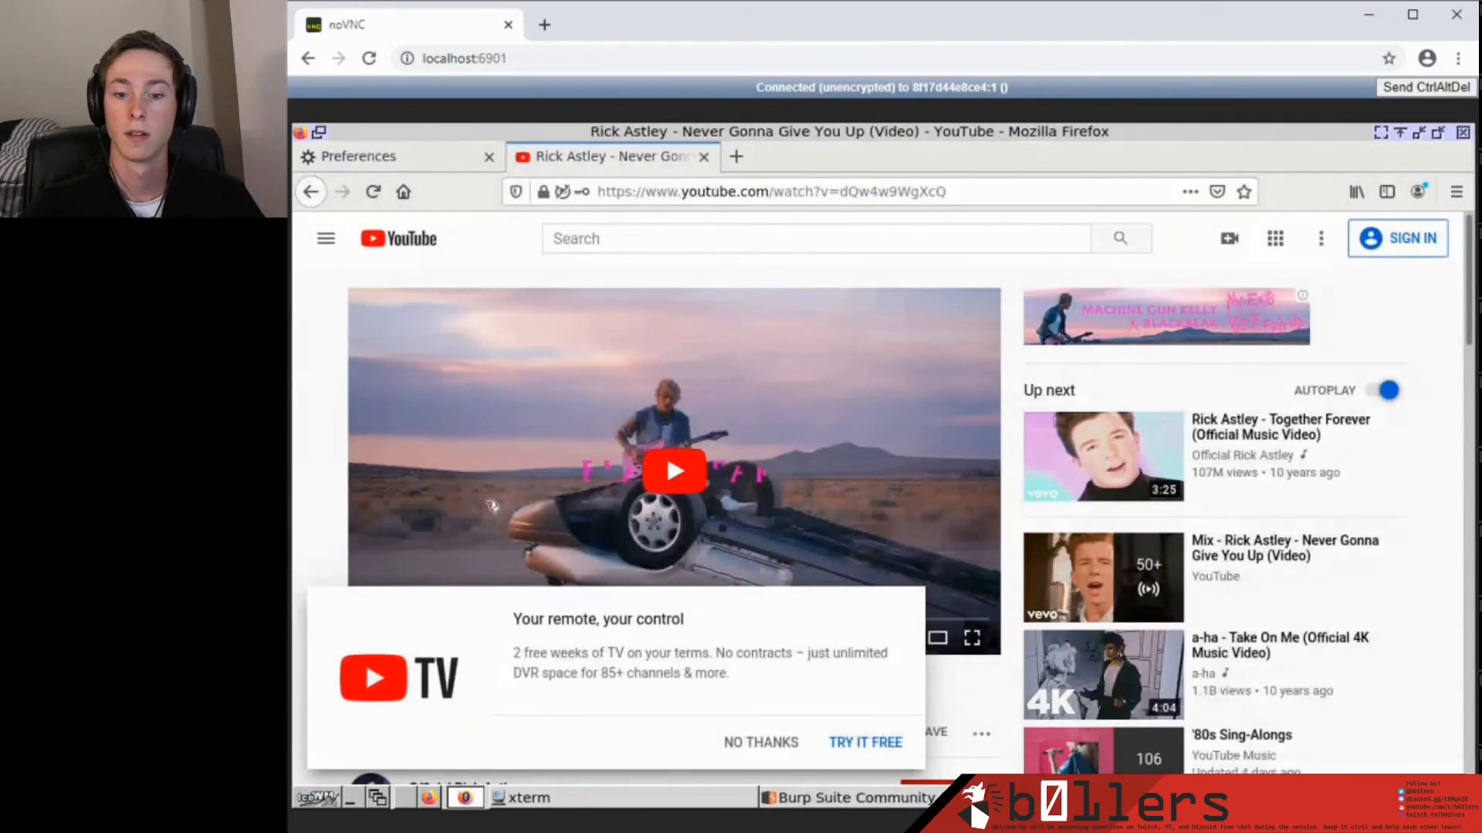
{"action": "scroll", "coordinate": [374, 353], "scroll_direction": "down", "scroll_amount": 2}
{"action": "scroll", "coordinate": [460, 483], "scroll_direction": "up", "scroll_amount": 1}
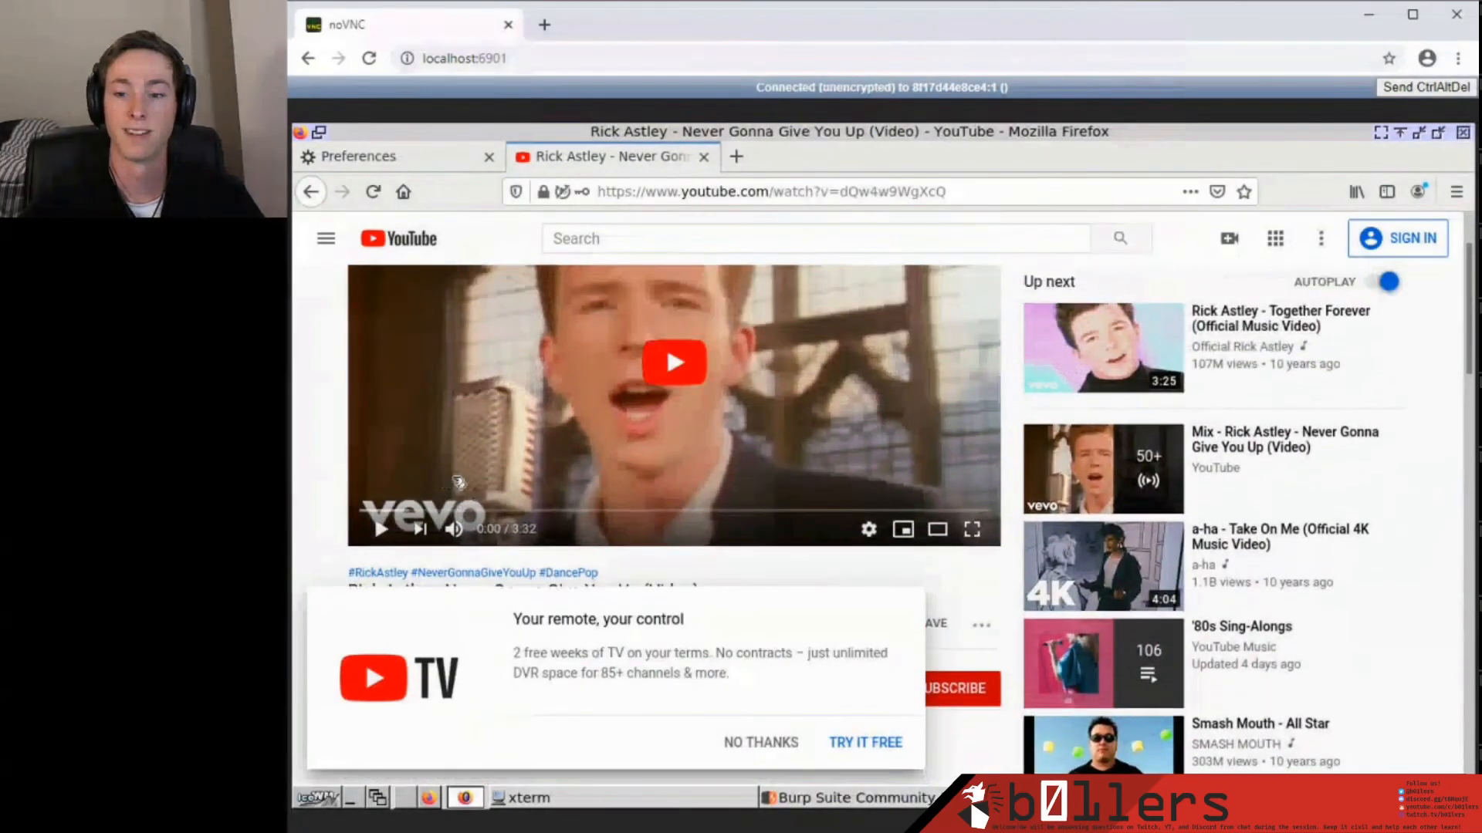
{"action": "left_click", "coordinate": [761, 743]}
{"action": "scroll", "coordinate": [573, 541], "scroll_direction": "up", "scroll_amount": 2}
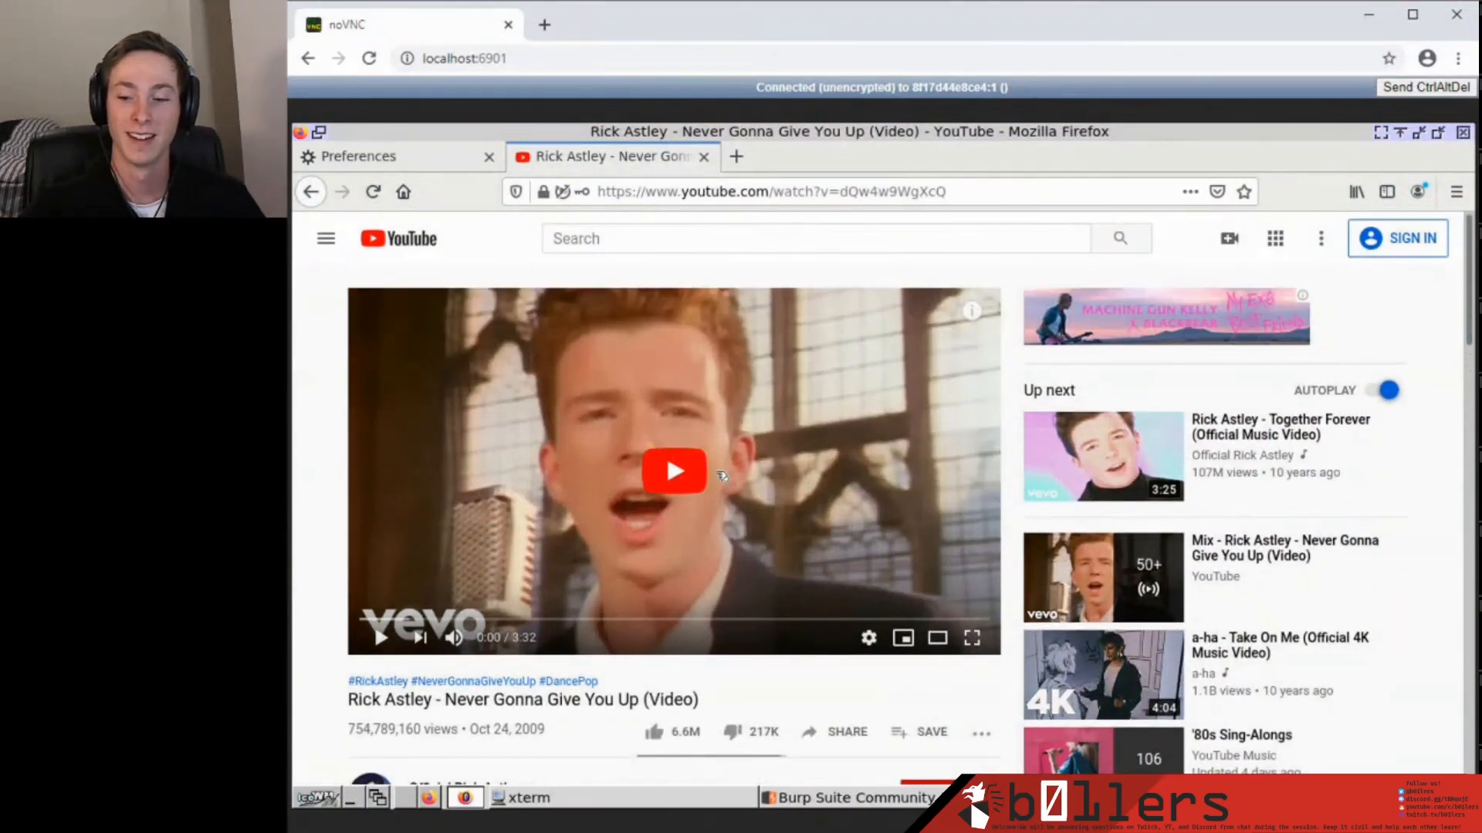
{"action": "left_click", "coordinate": [921, 805]}
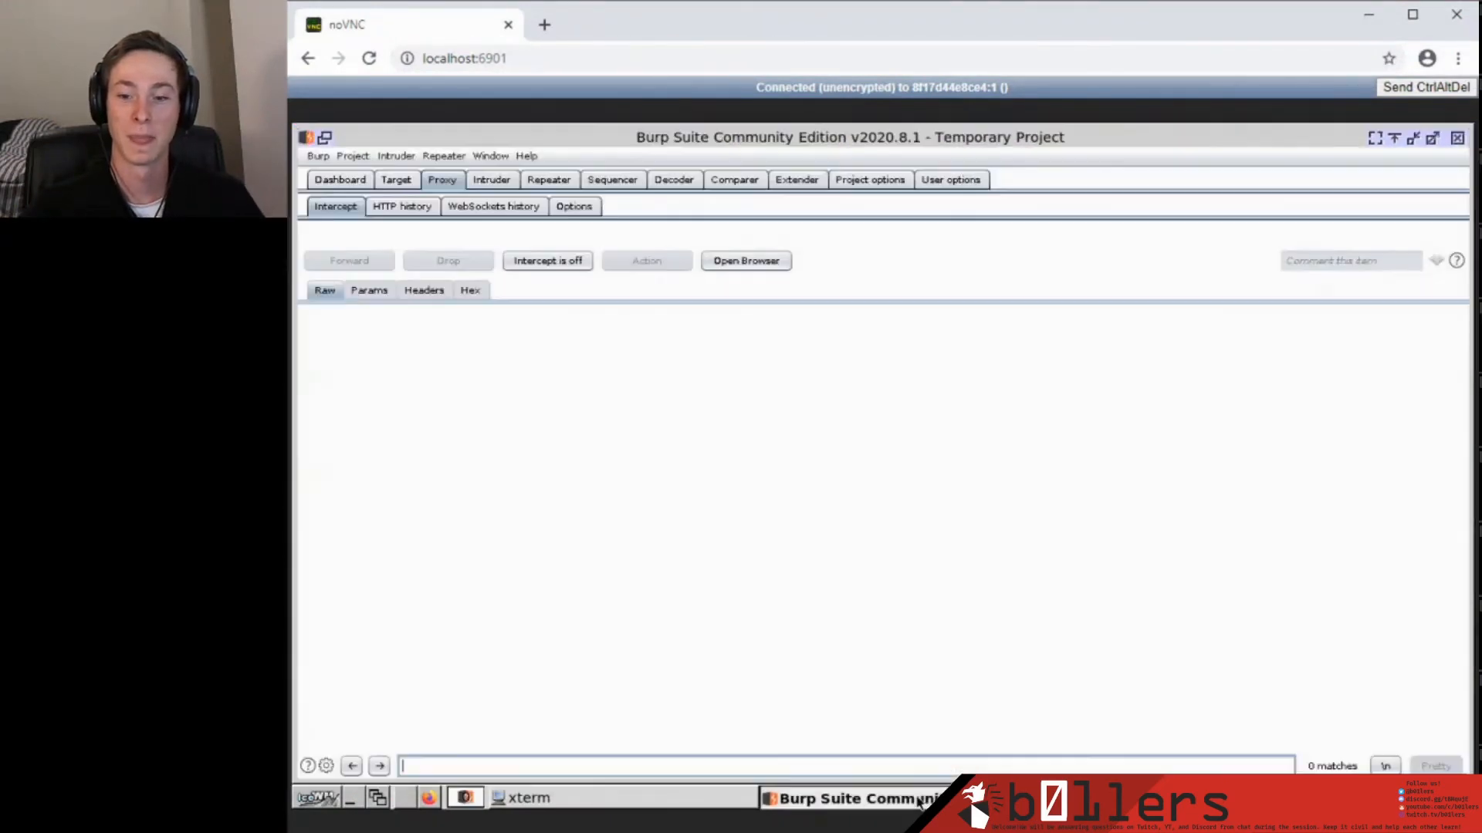
{"action": "left_click", "coordinate": [555, 185]}
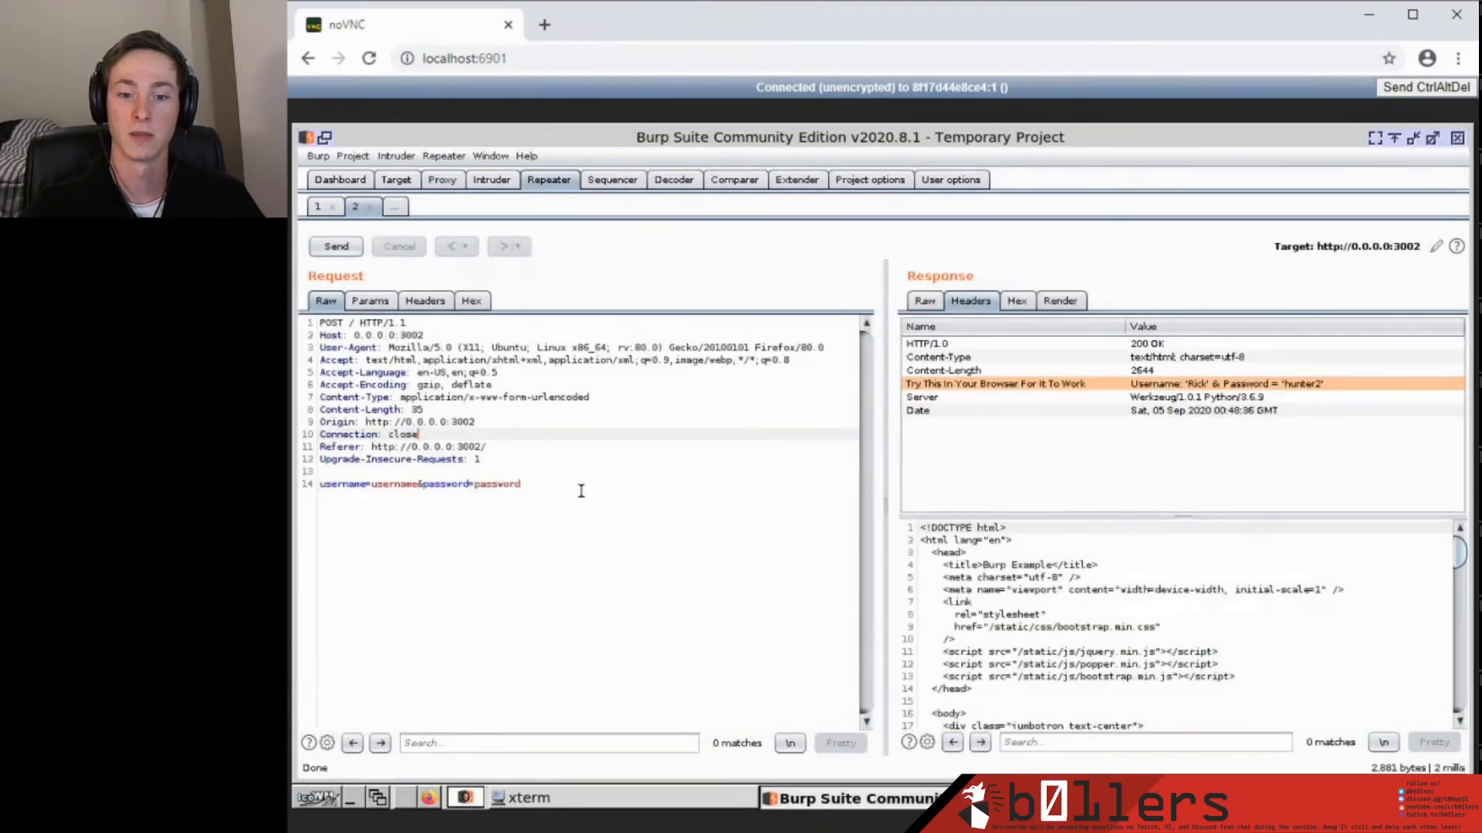
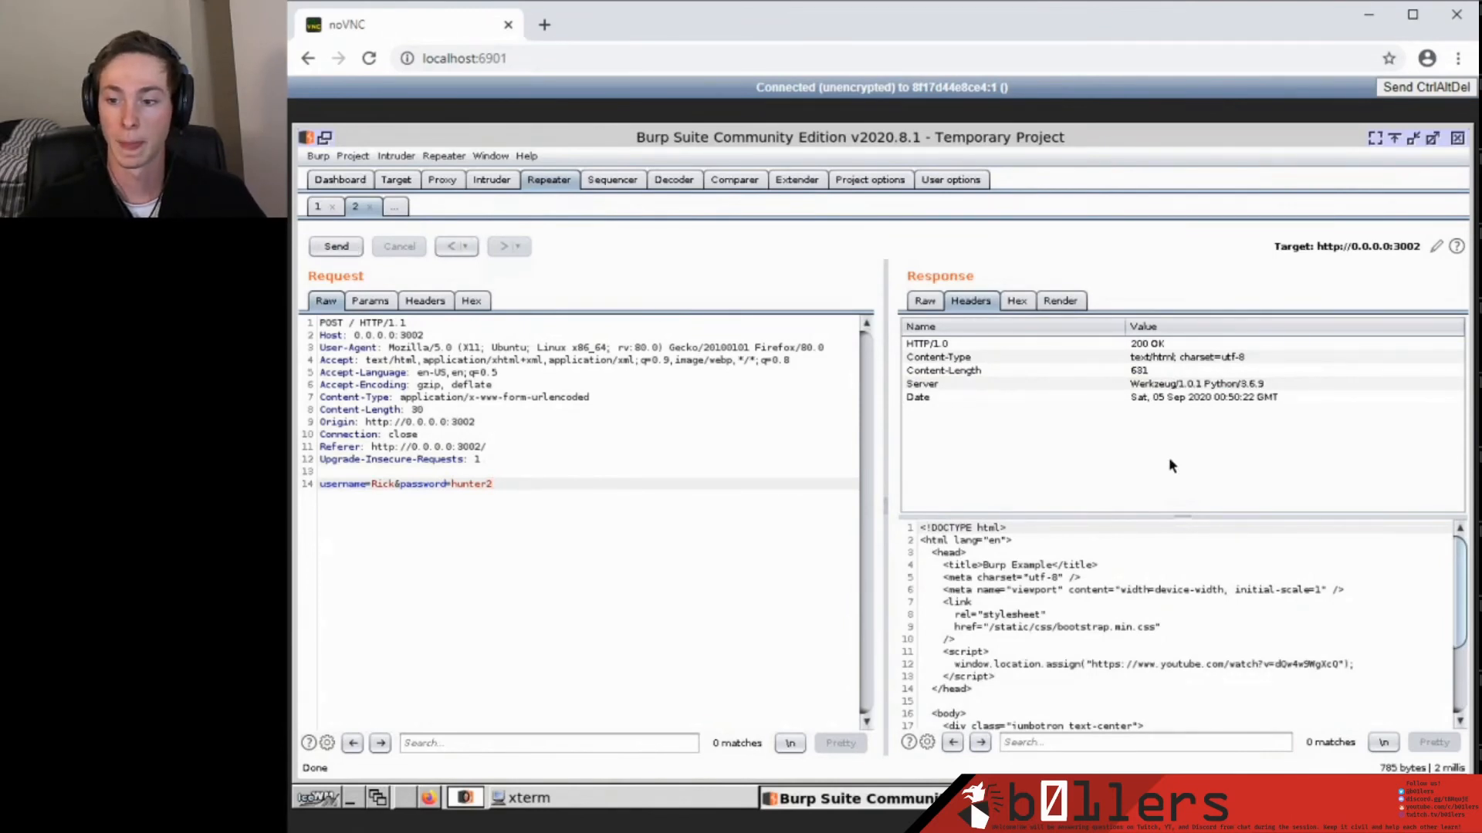
Highlight the window.location.assign YouTube redirect line in the response HTML, then reveal the percent-encoded <p> text below.
{"action": "scroll", "coordinate": [1150, 592], "scroll_direction": "down", "scroll_amount": 1}
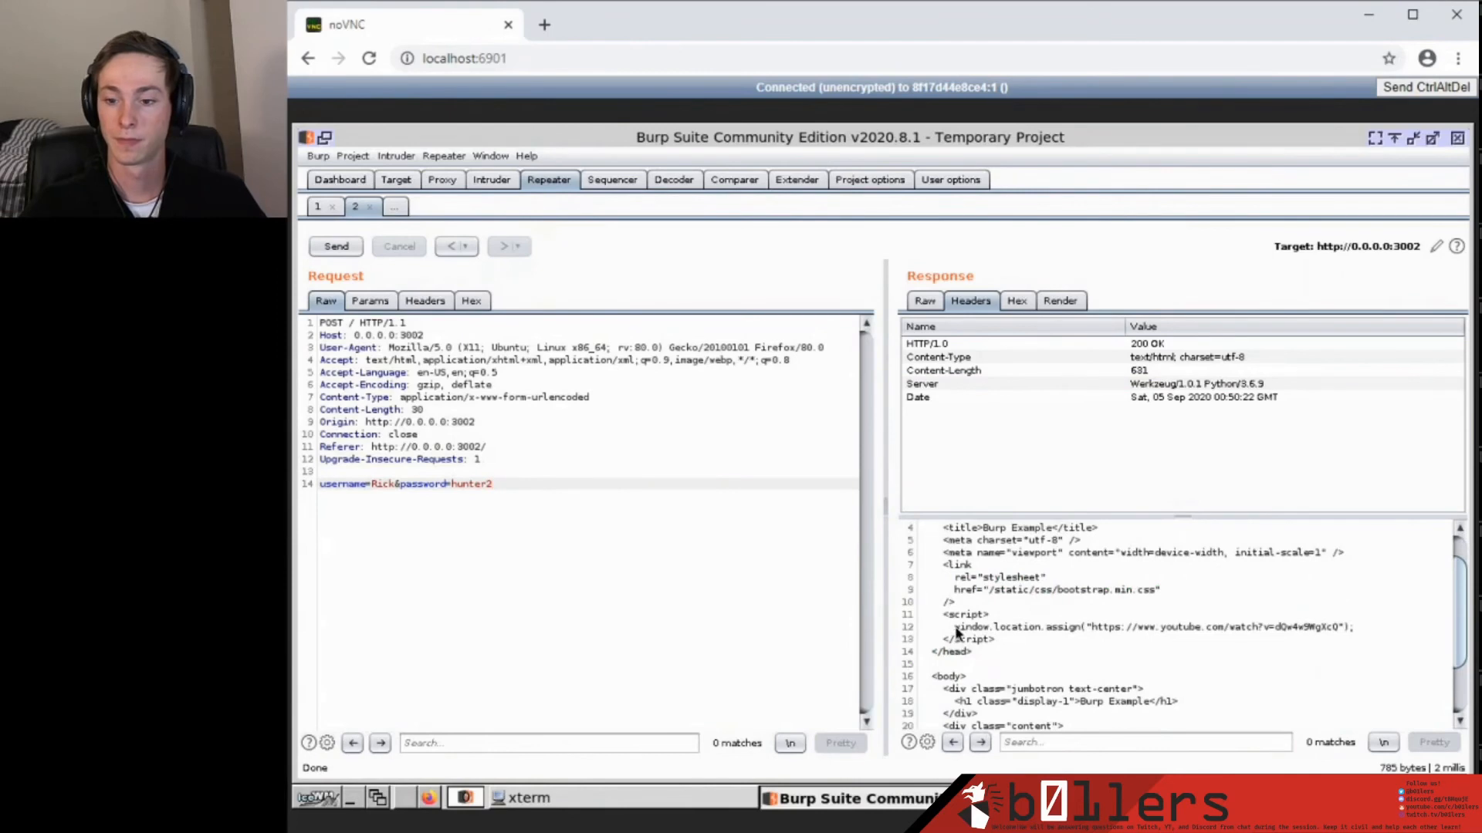
{"action": "left_click_drag", "start_coordinate": [954, 631], "coordinate": [1369, 631]}
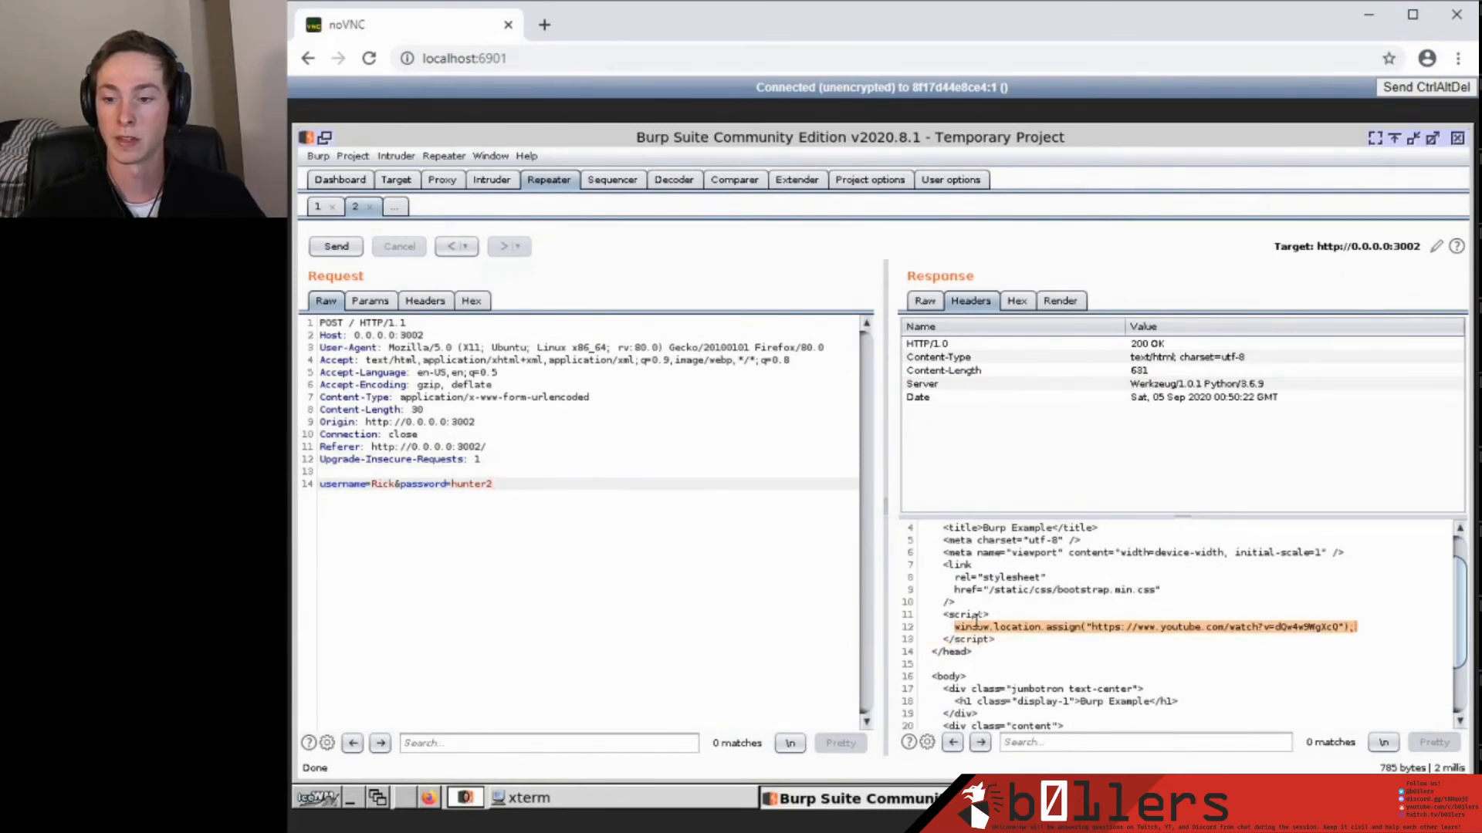
{"action": "scroll", "coordinate": [1101, 630], "scroll_direction": "down", "scroll_amount": 2}
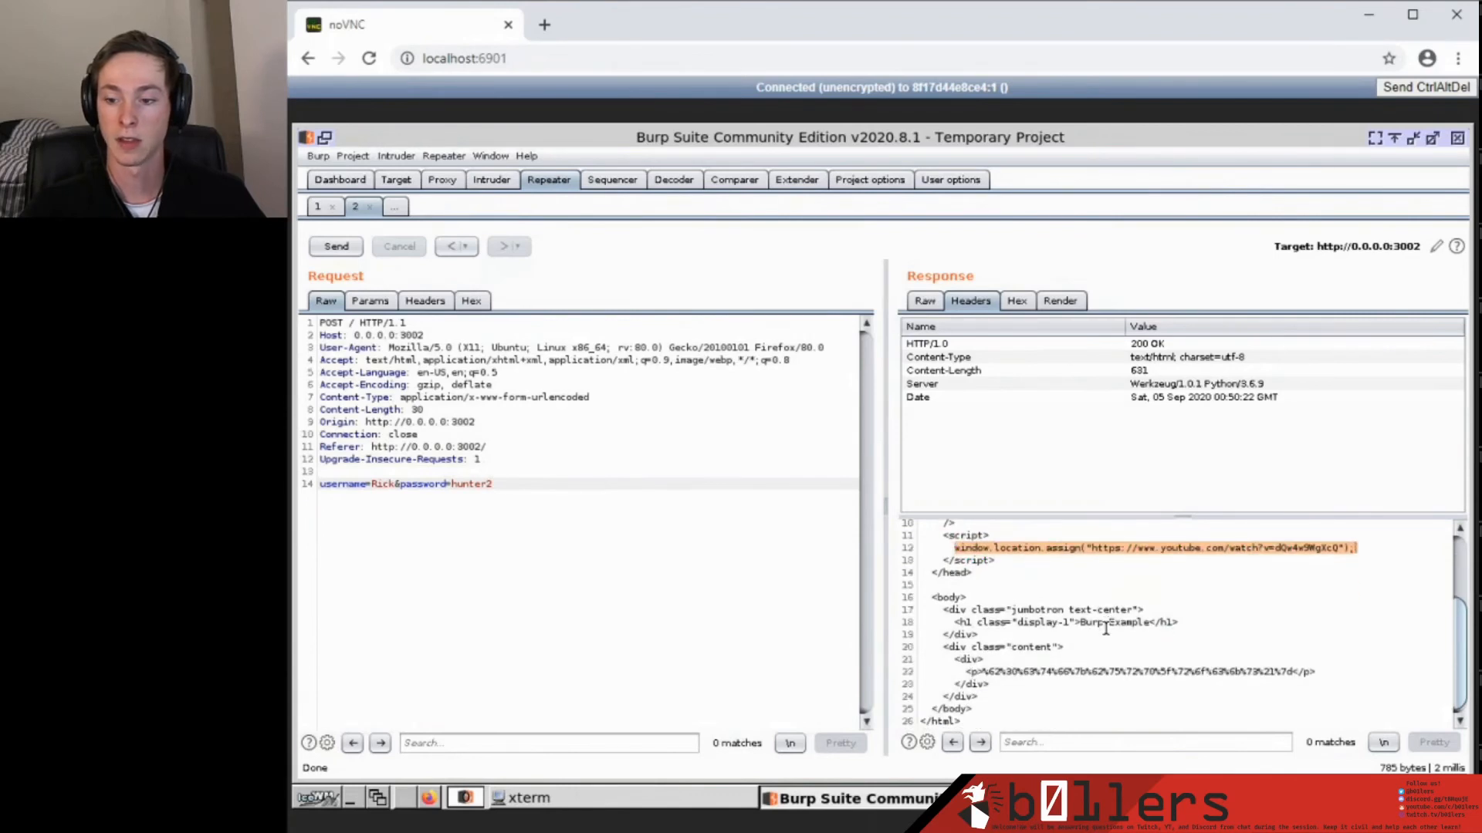
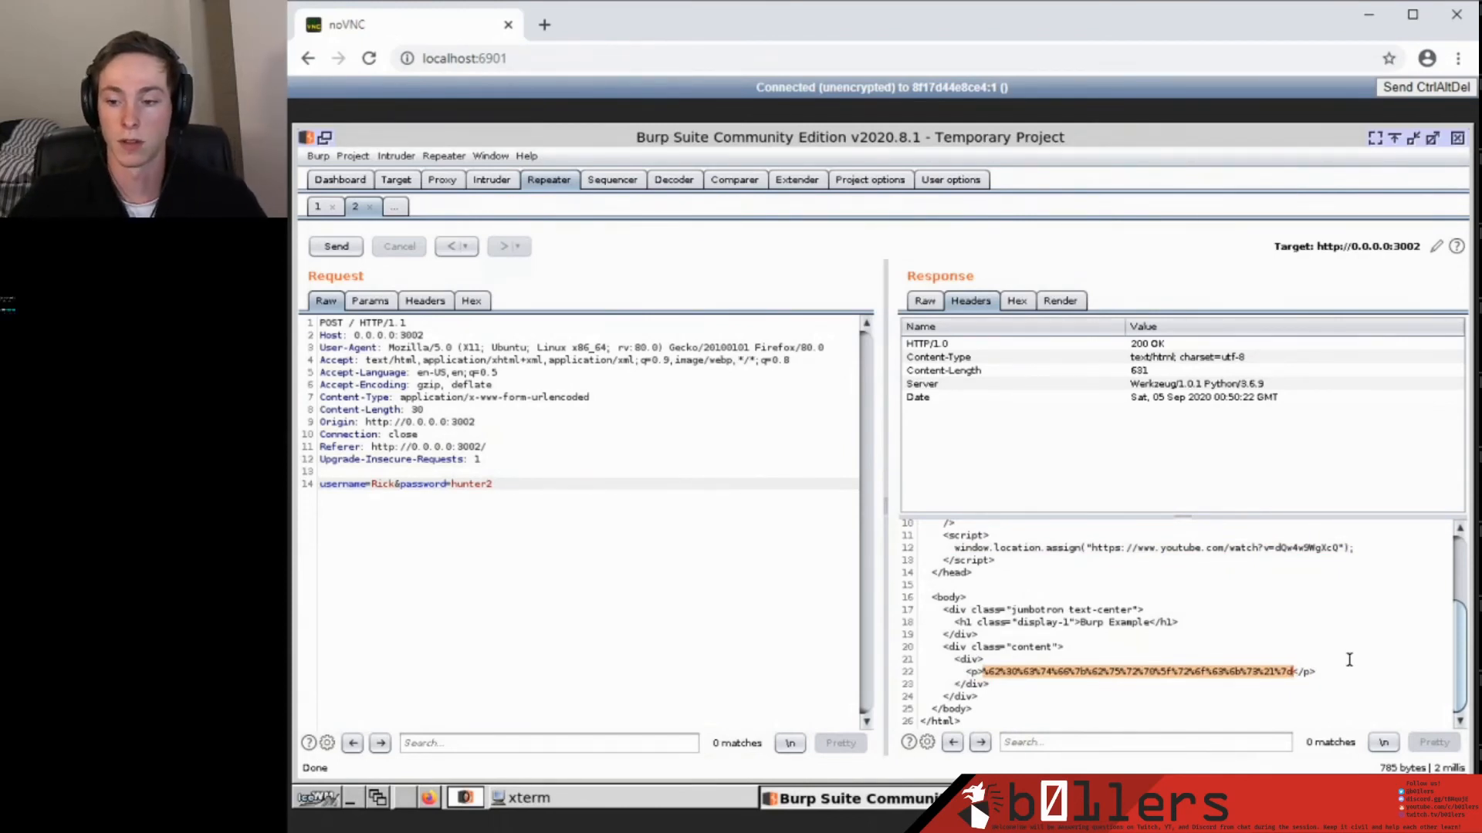
Select the full percent-encoded flag text between <p> and </p> on response line 22.
{"action": "left_click", "coordinate": [1000, 672]}
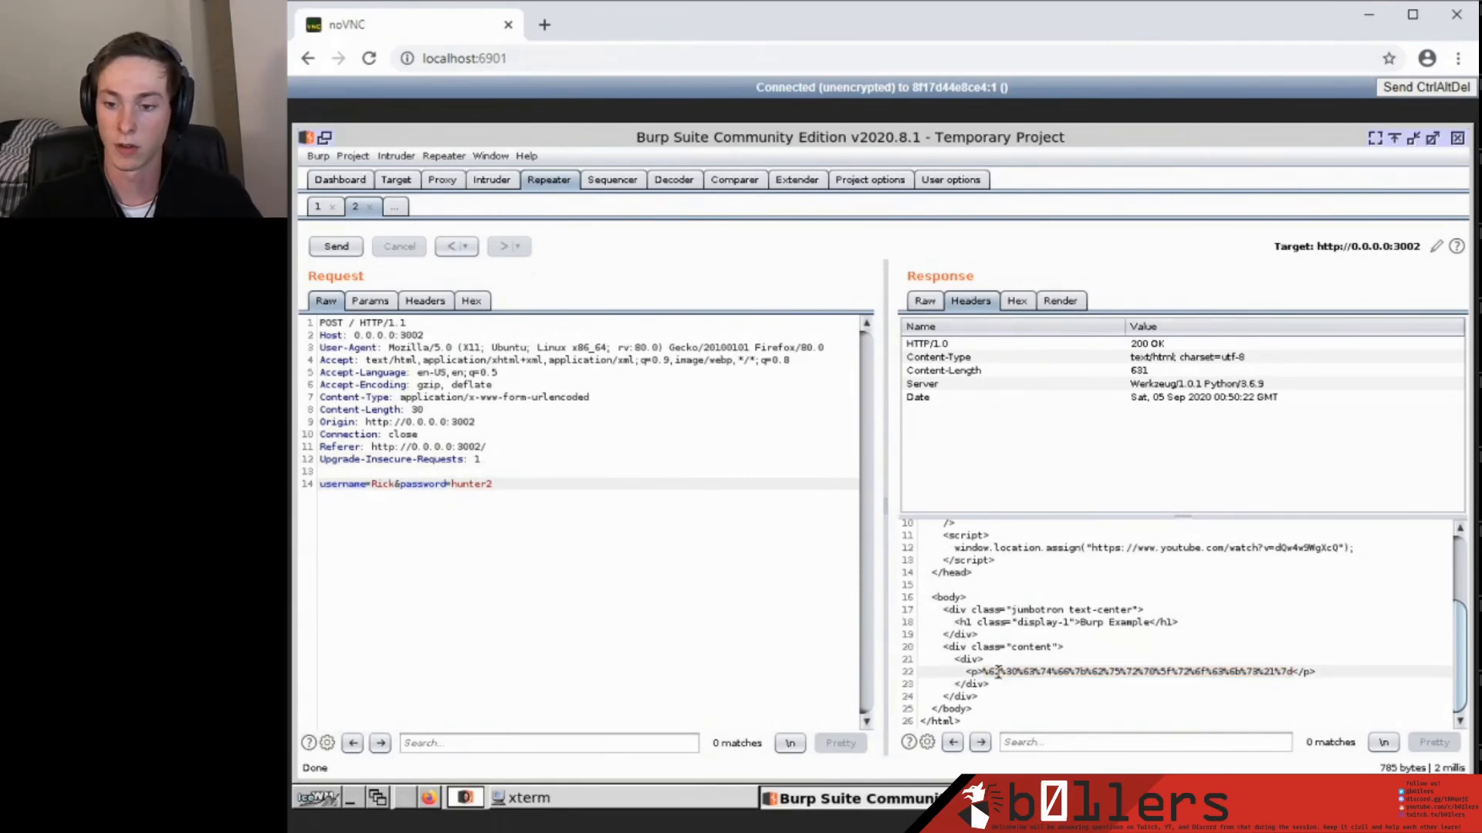
{"action": "left_click_drag", "start_coordinate": [998, 672], "coordinate": [983, 673]}
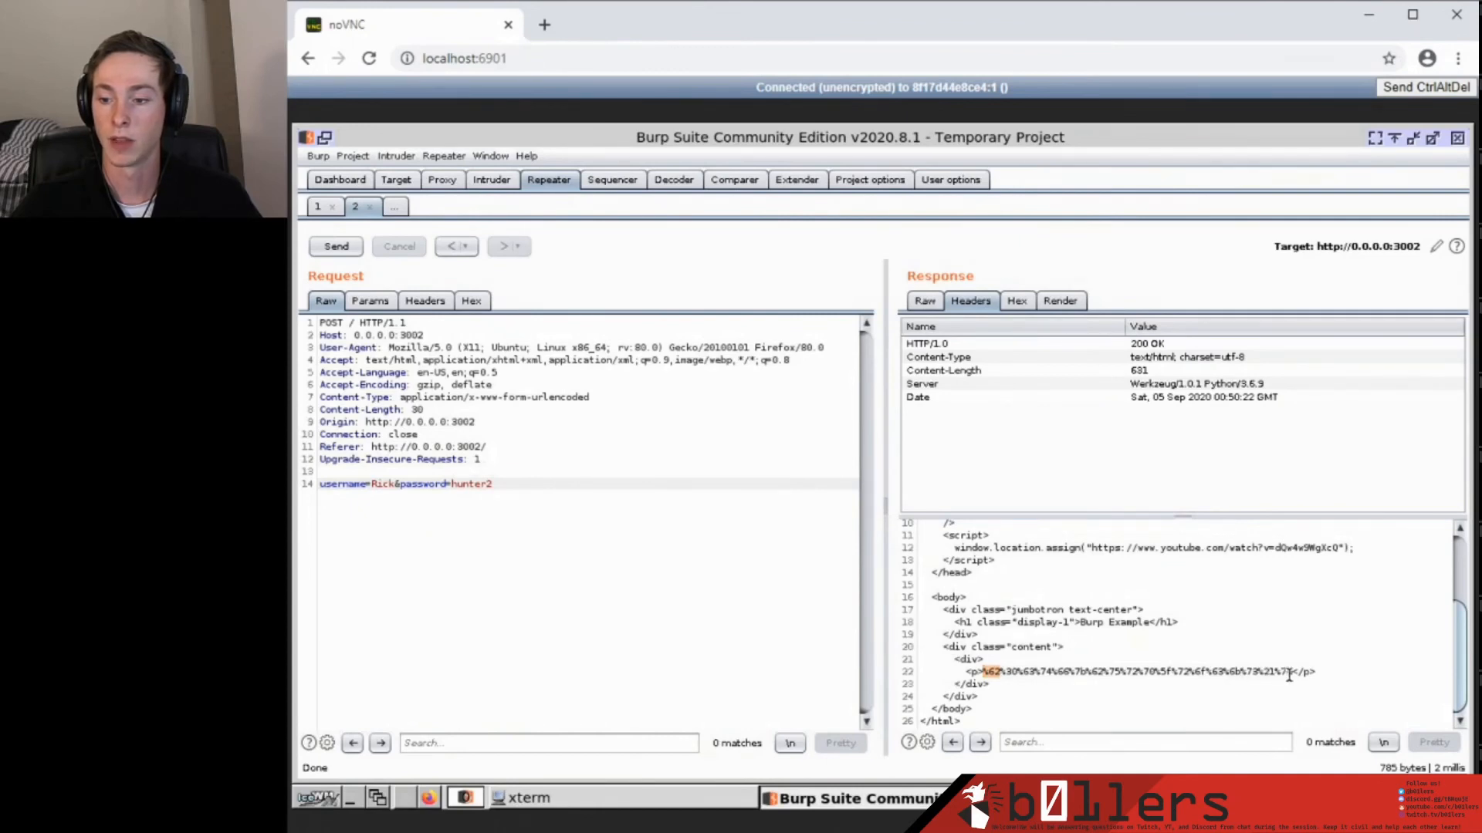
{"action": "left_click_drag", "start_coordinate": [1294, 672], "coordinate": [990, 671]}
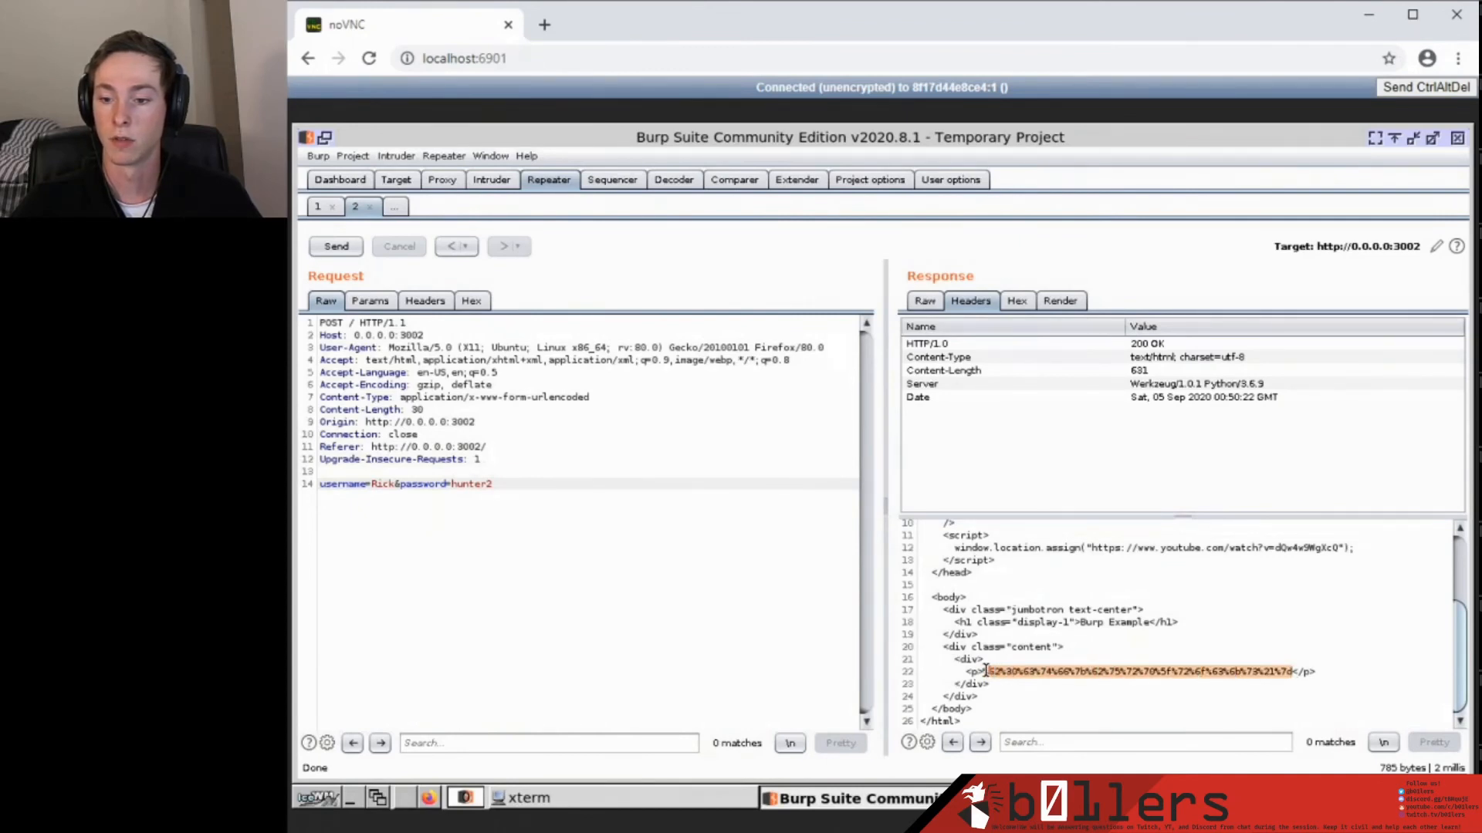
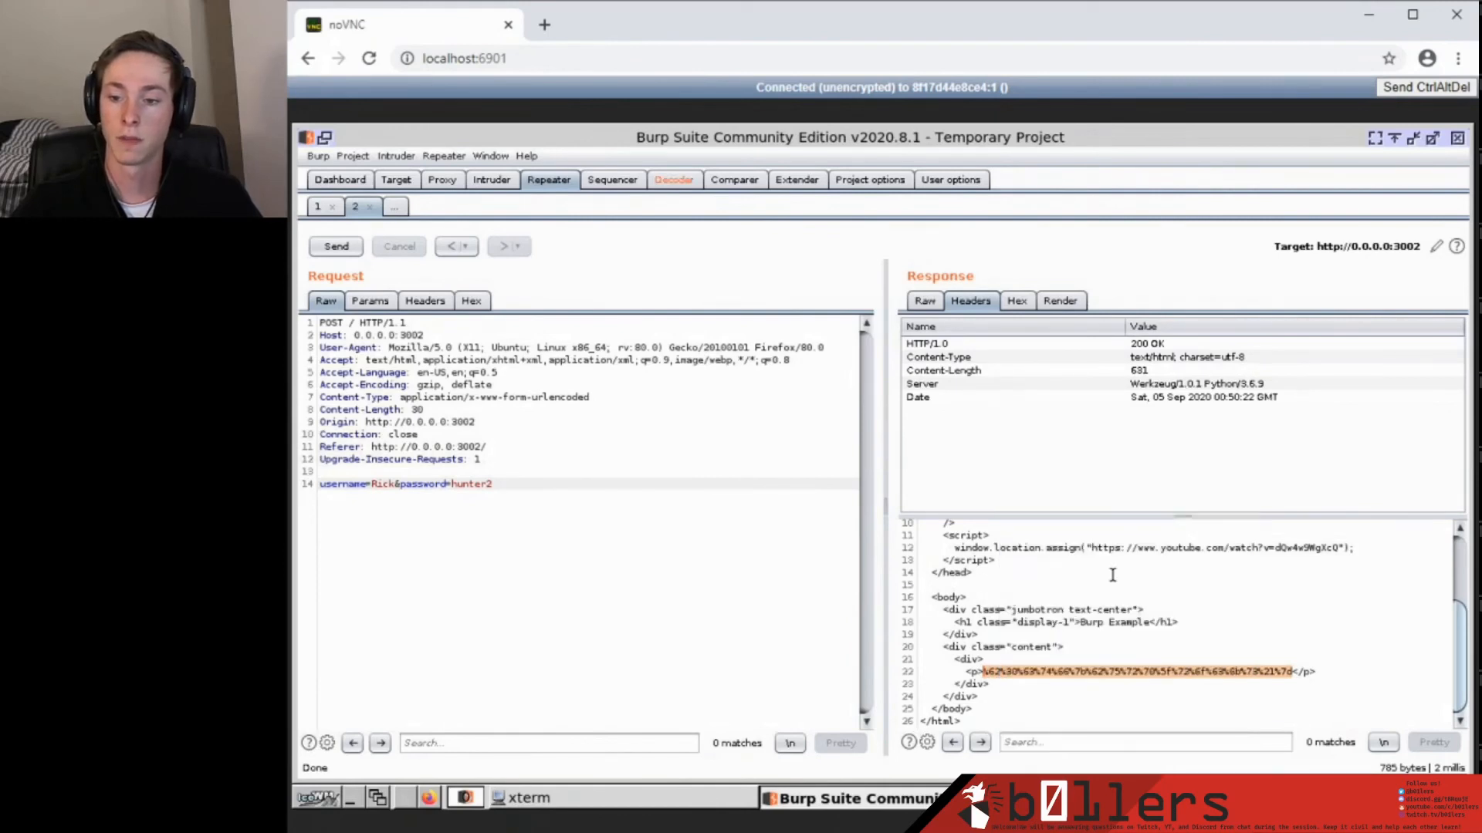
URL-decode the percent-encoded string in Decoder and highlight the resulting flag b0ctf{burp_rocks!}.
{"action": "left_click", "coordinate": [674, 180]}
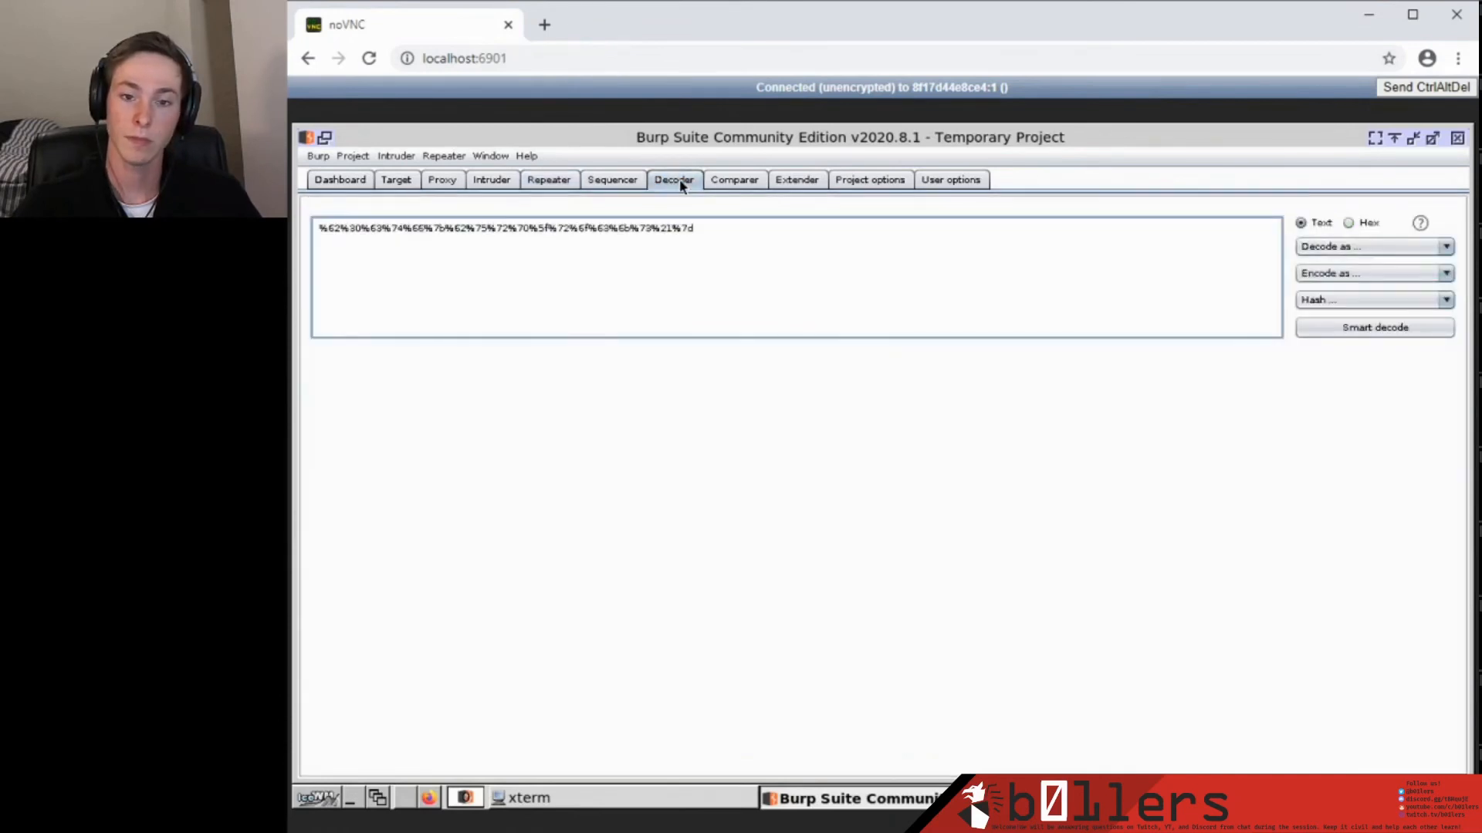
{"action": "left_click_drag", "start_coordinate": [734, 224], "coordinate": [335, 219]}
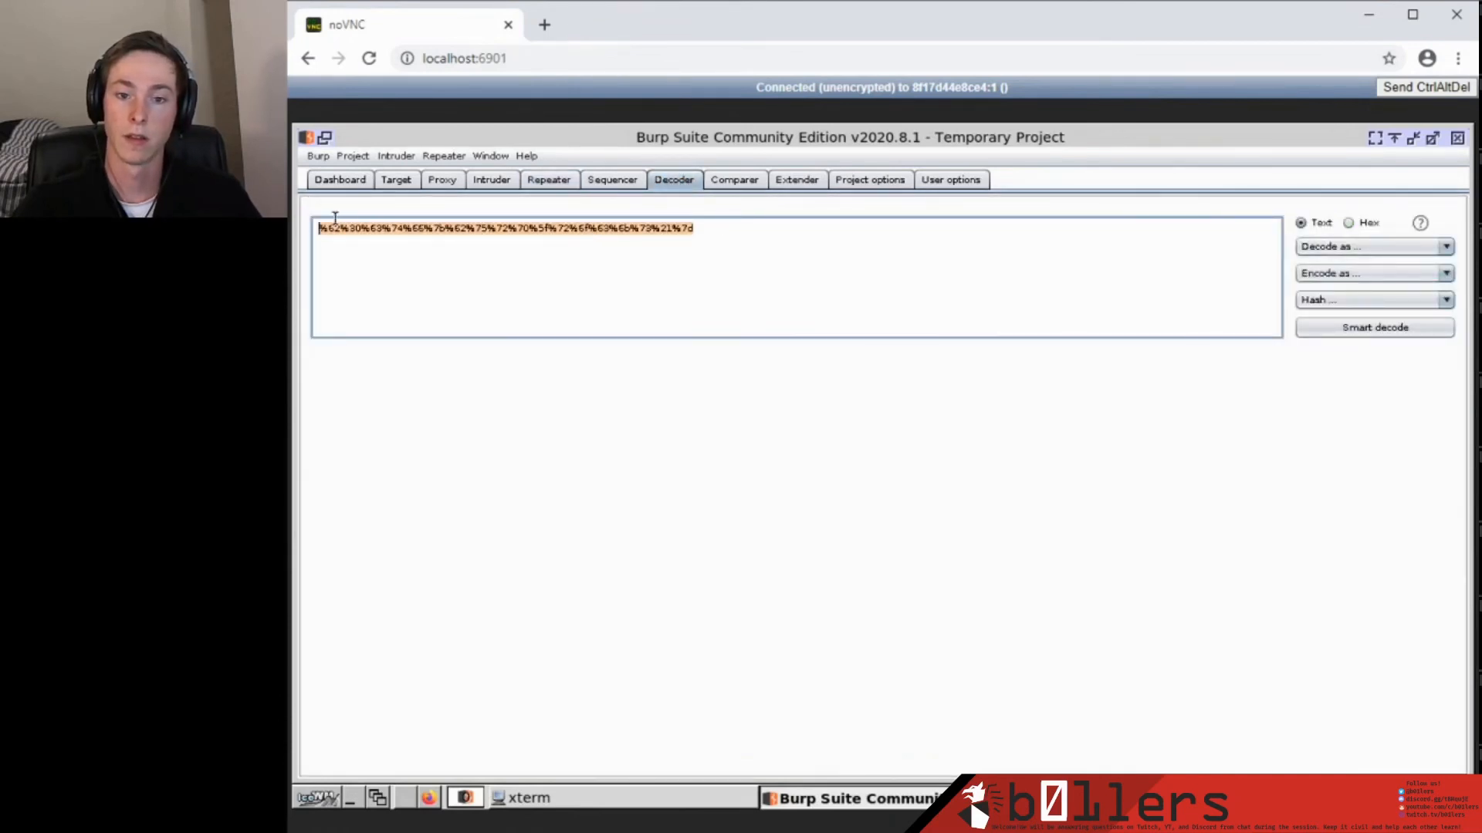
{"action": "left_click", "coordinate": [1329, 246]}
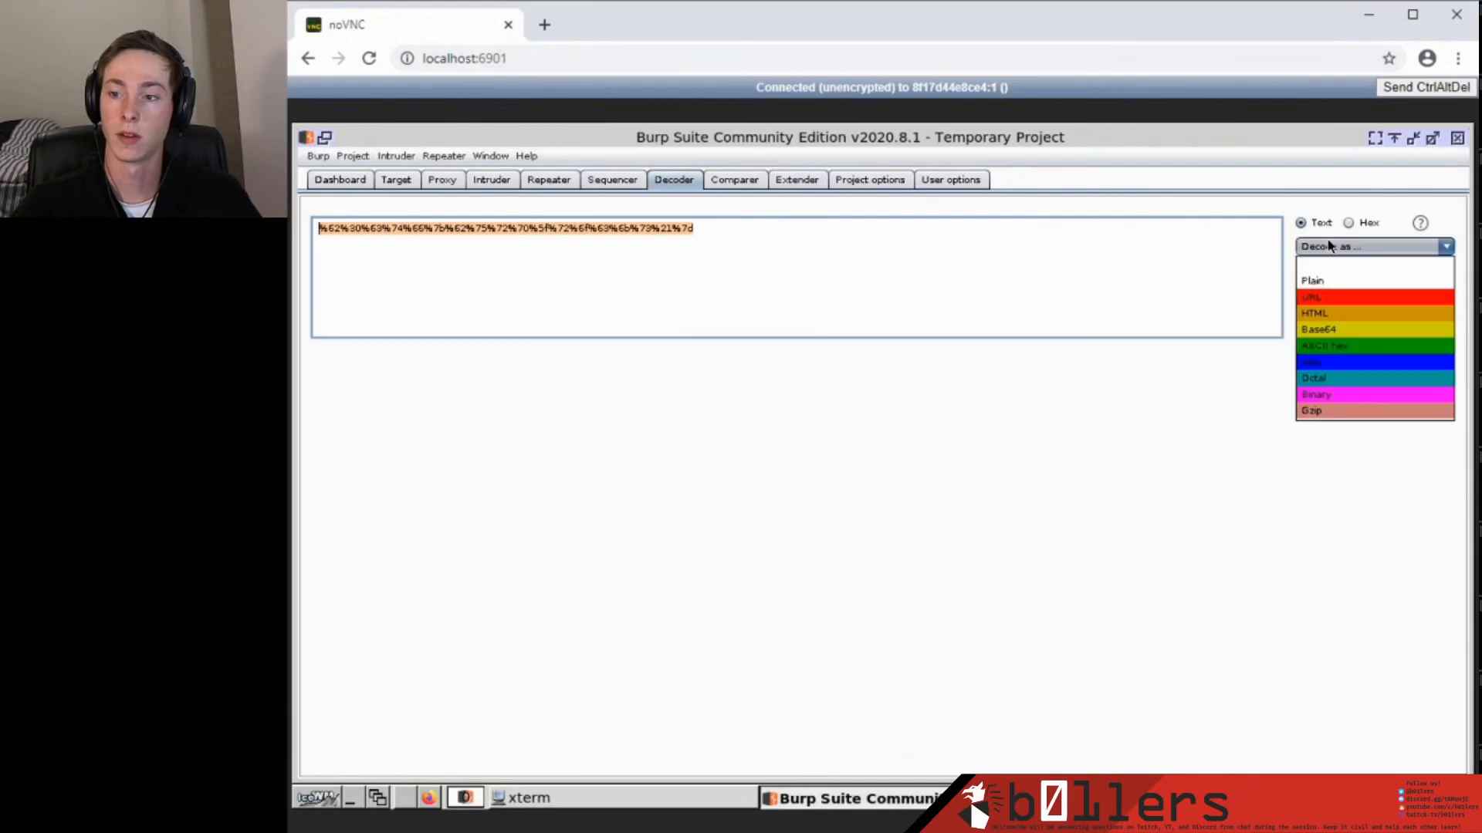
{"action": "left_click", "coordinate": [1330, 297]}
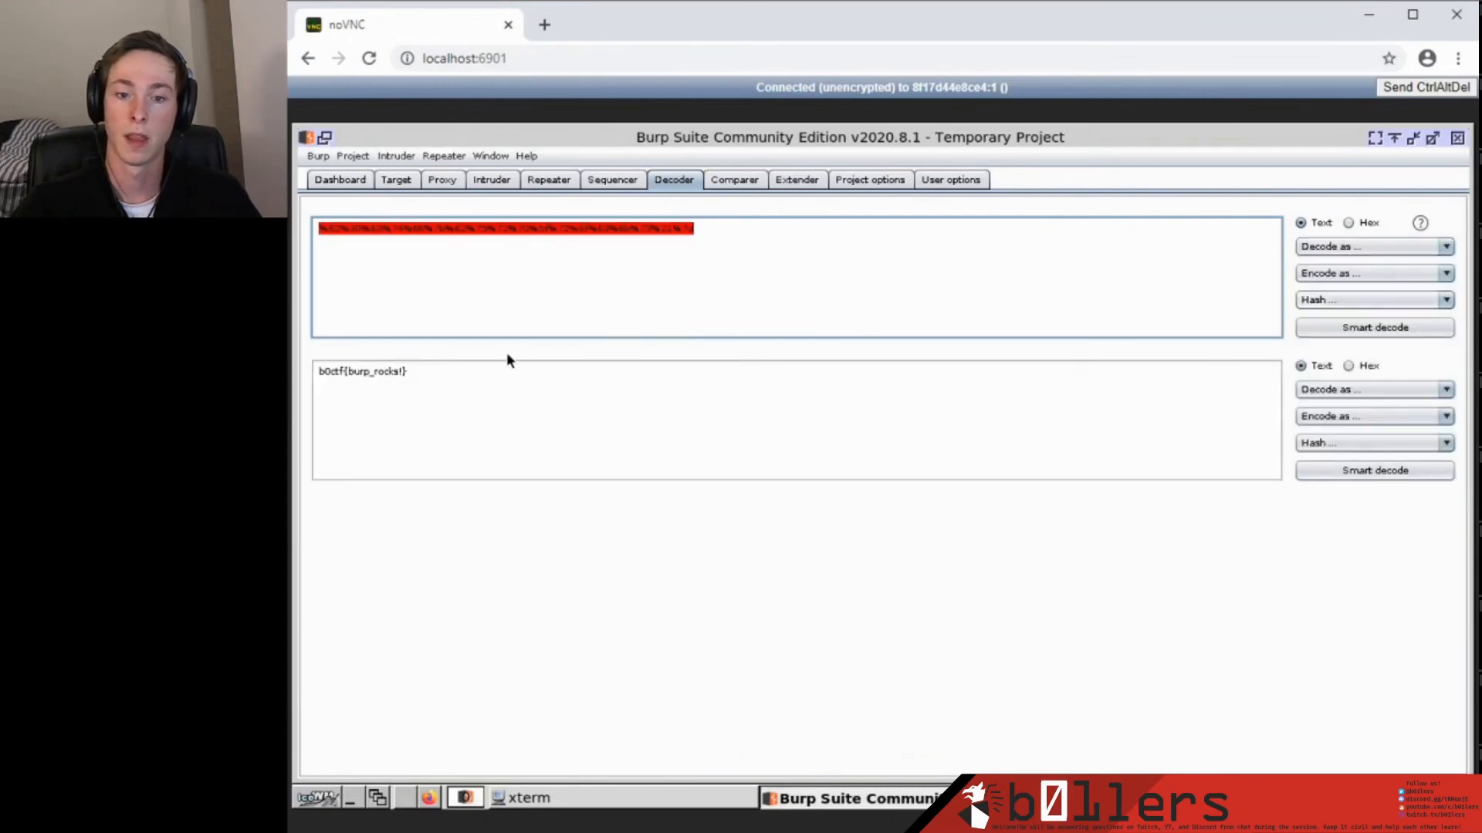
{"action": "left_click_drag", "start_coordinate": [409, 371], "coordinate": [291, 364]}
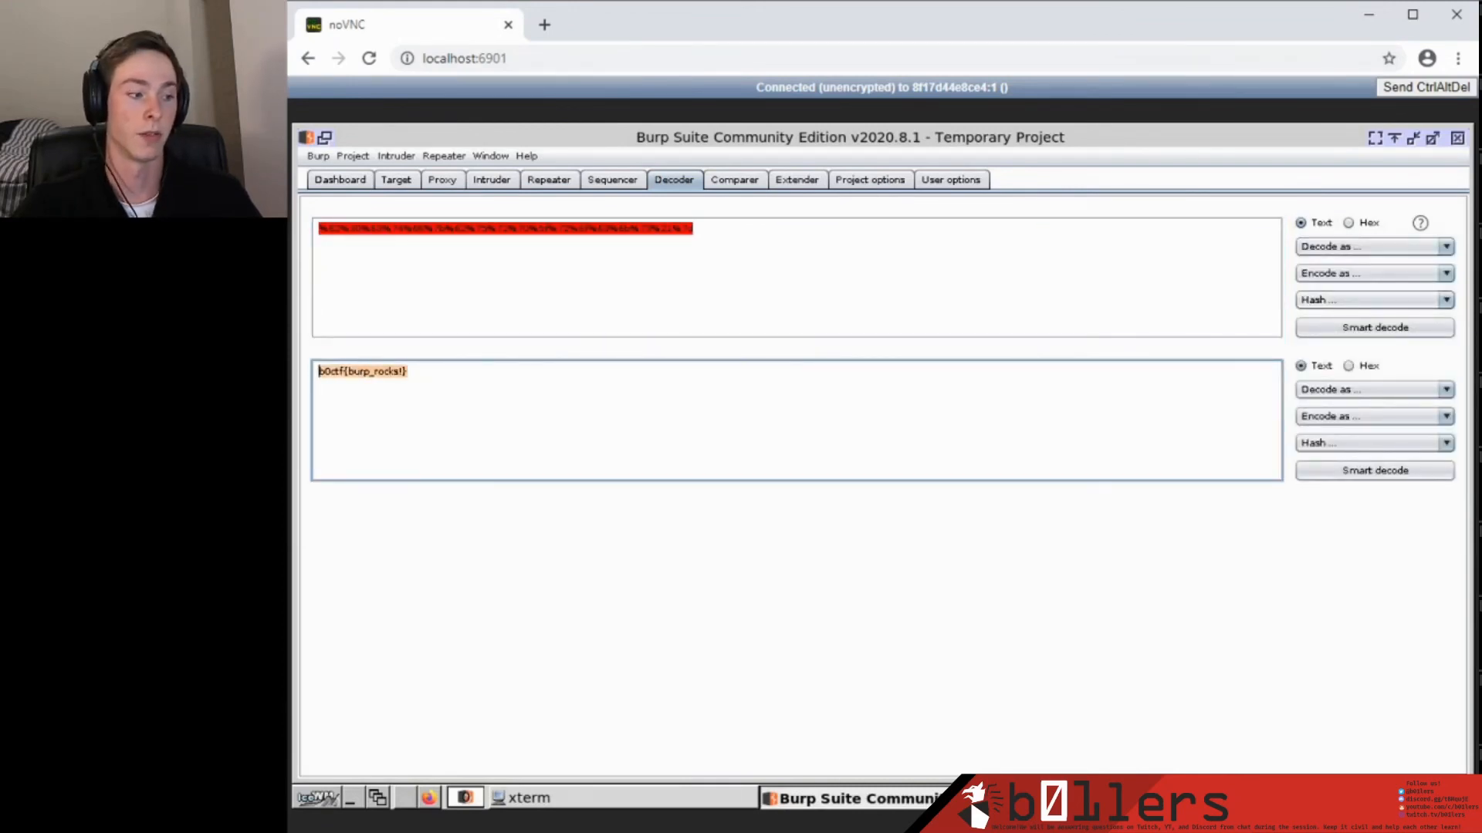
{"action": "left_click", "coordinate": [565, 431]}
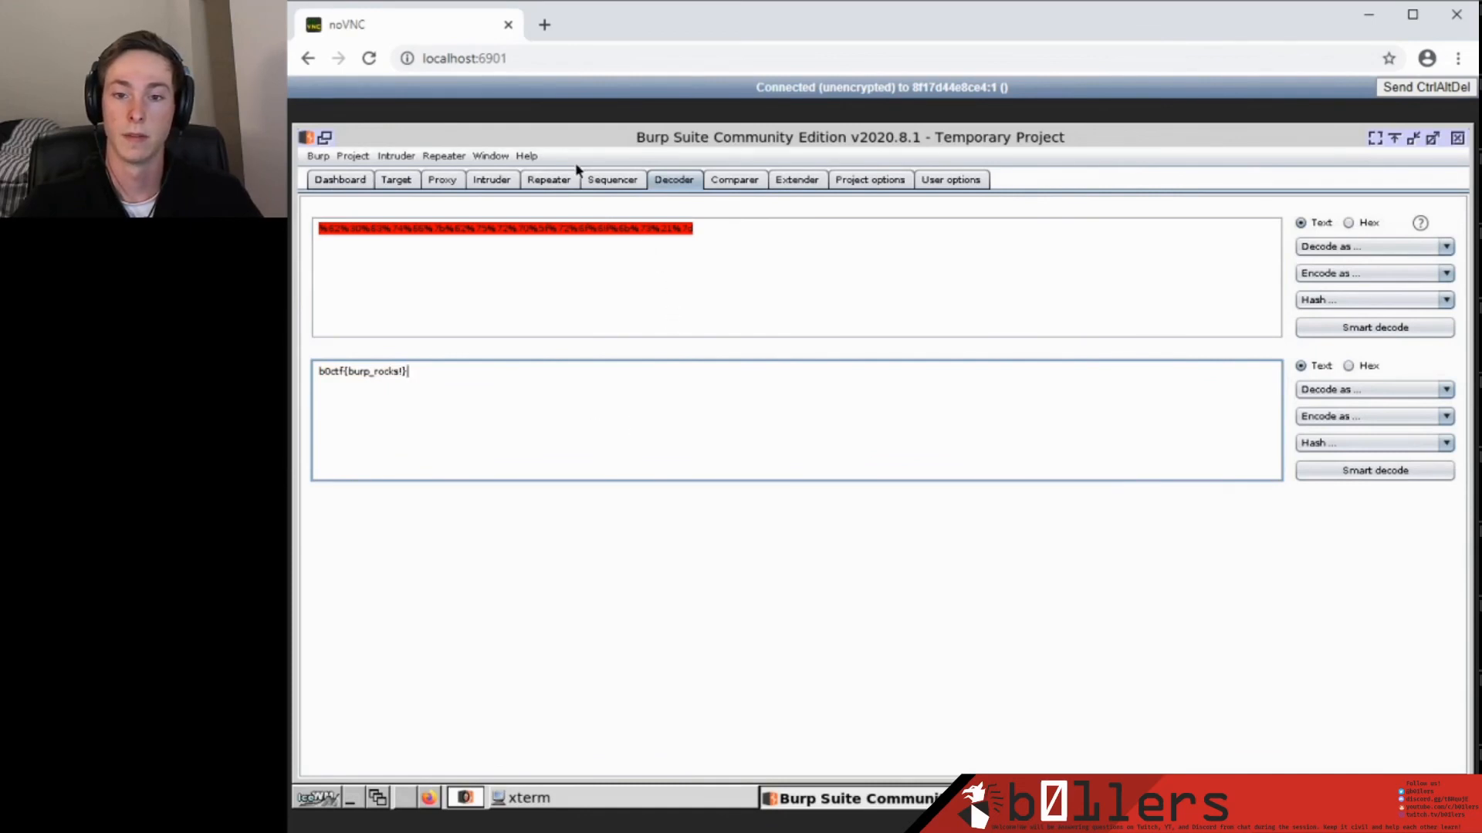
{"action": "left_click", "coordinate": [557, 179]}
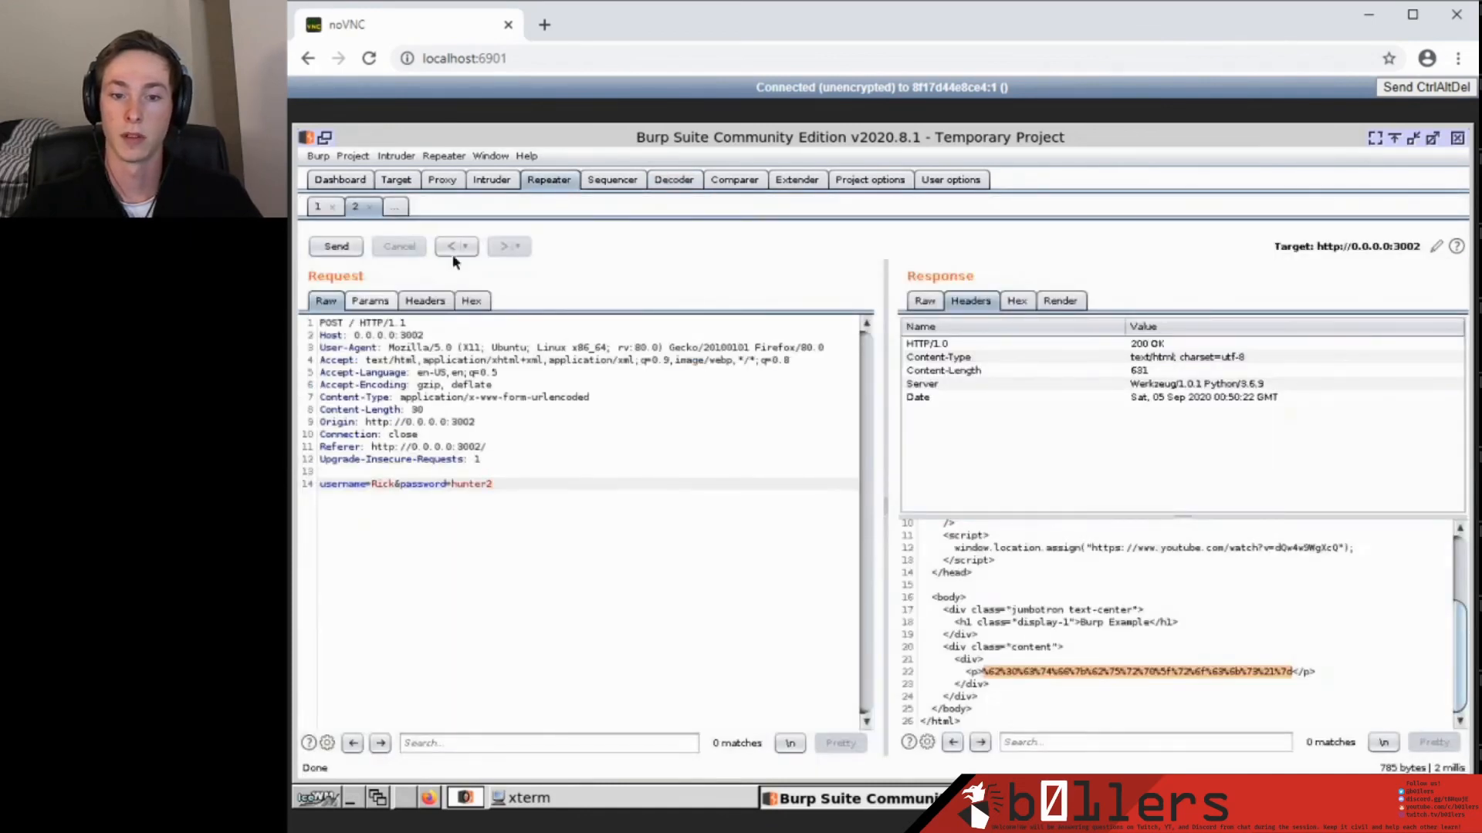
{"action": "scroll", "coordinate": [1028, 629], "scroll_direction": "up", "scroll_amount": 2}
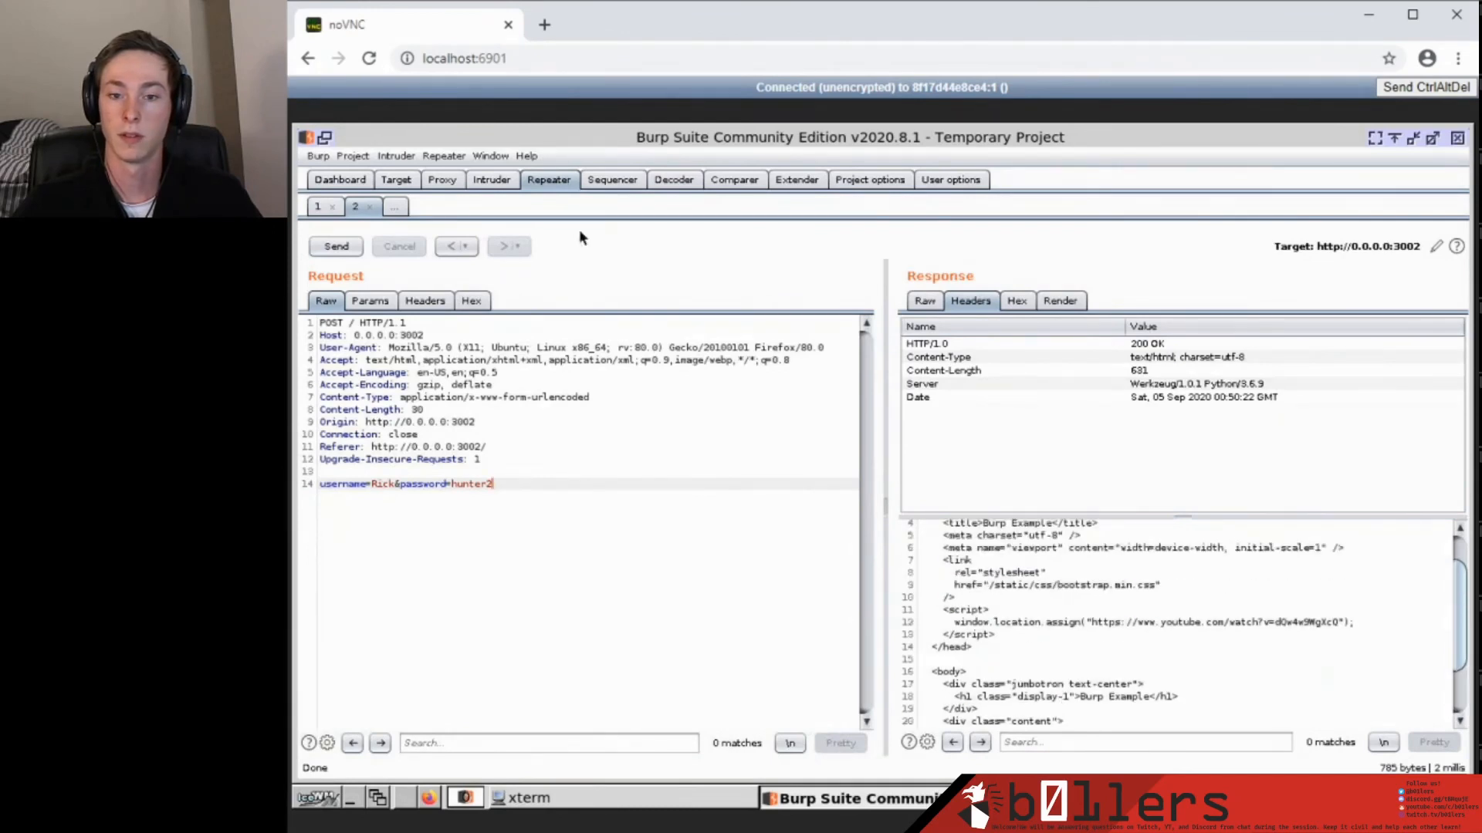
{"action": "left_click", "coordinate": [442, 179]}
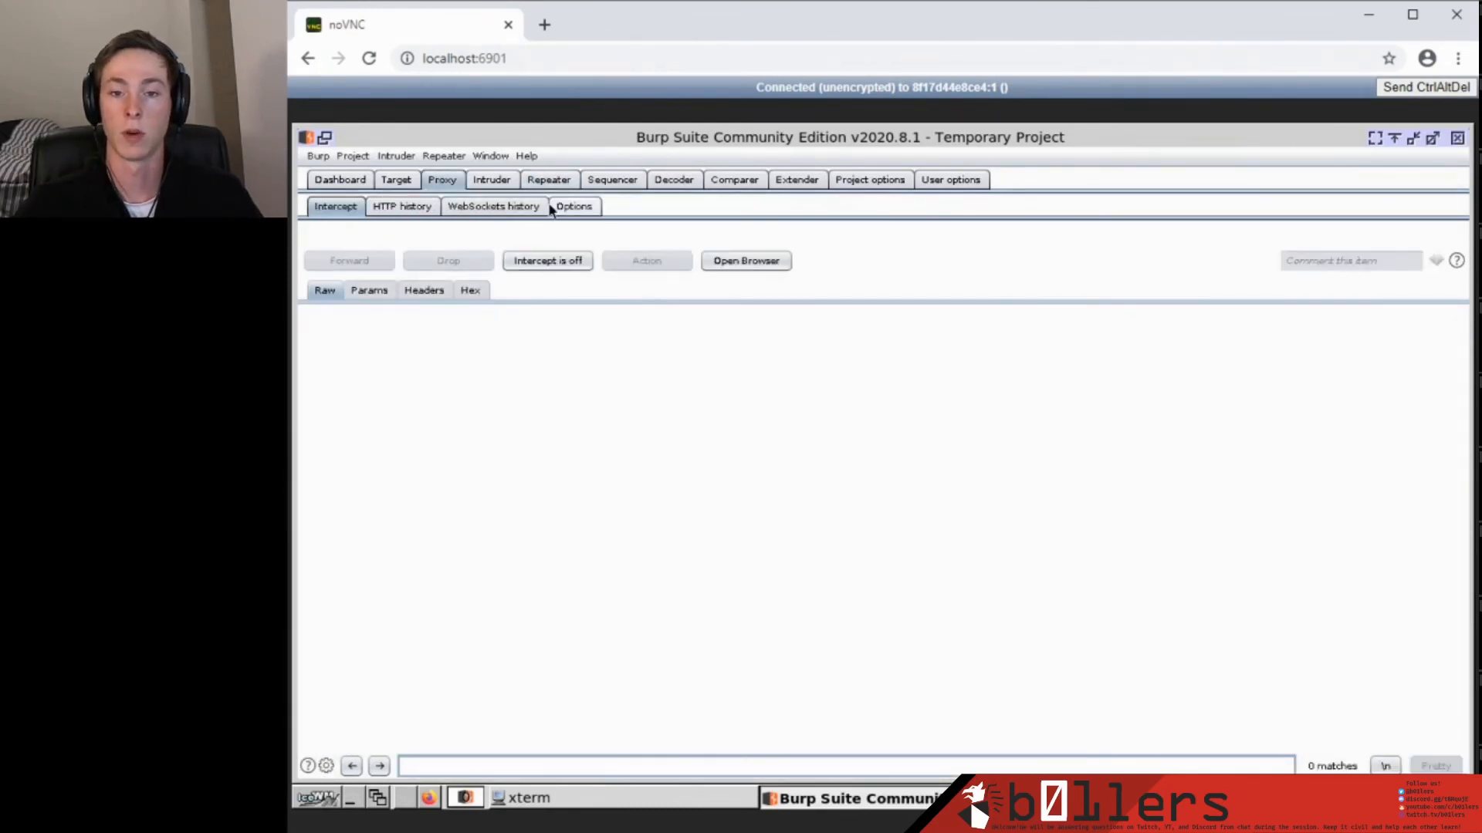
{"action": "left_click", "coordinate": [544, 180]}
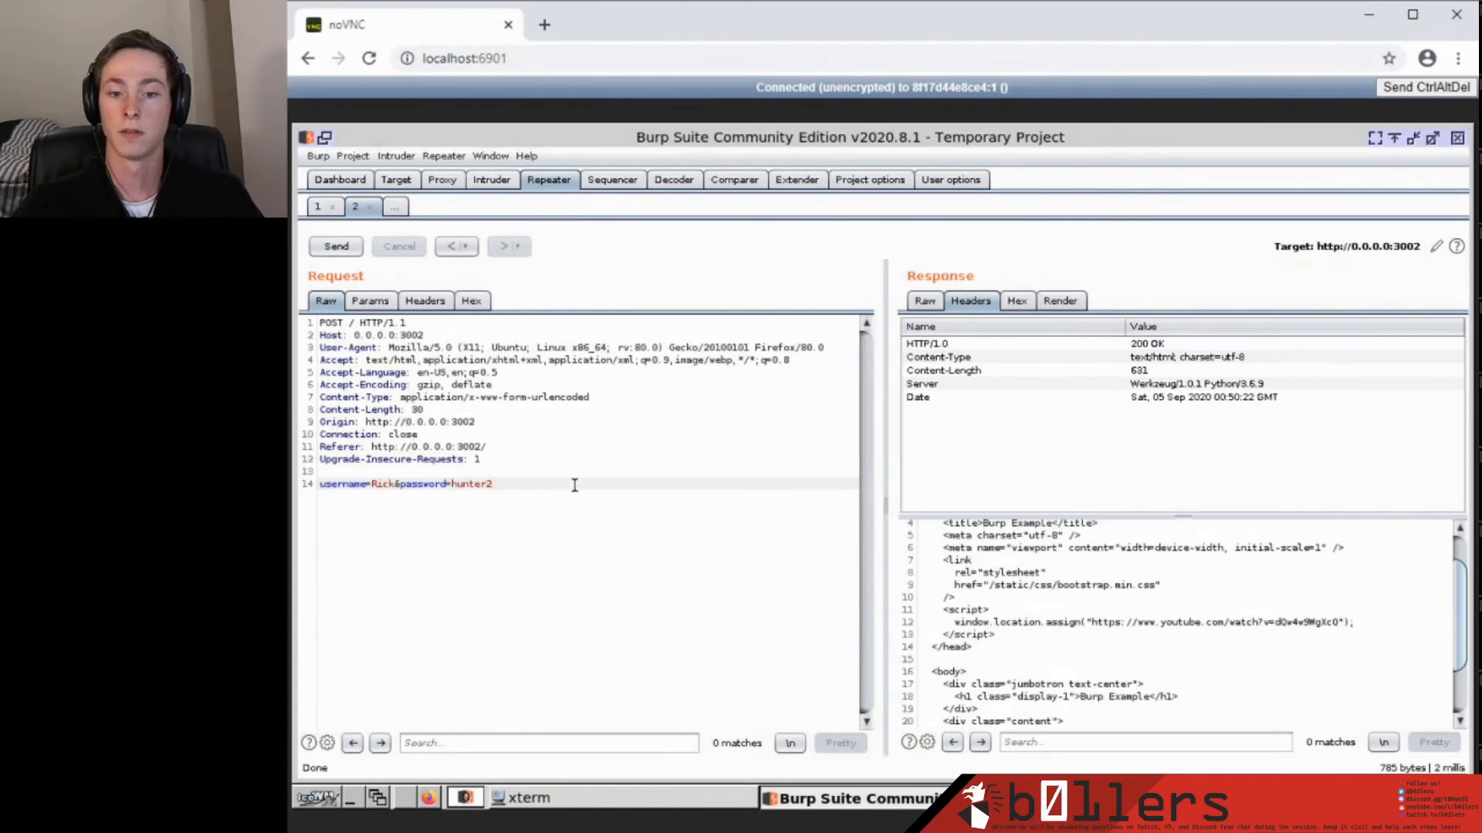
{"action": "scroll", "coordinate": [1151, 702], "scroll_direction": "up", "scroll_amount": 1}
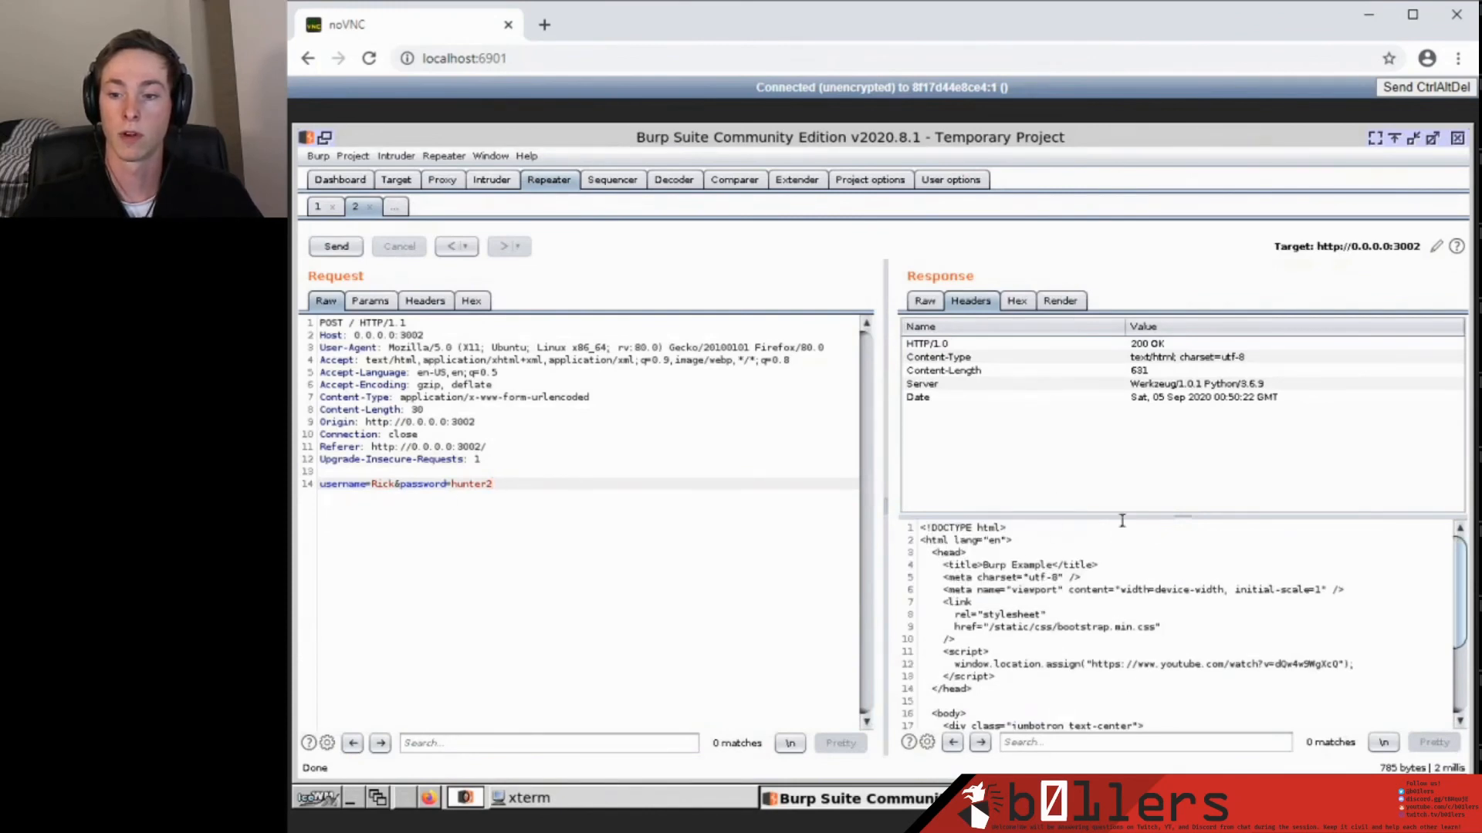
{"action": "scroll", "coordinate": [1188, 578], "scroll_direction": "down", "scroll_amount": 3}
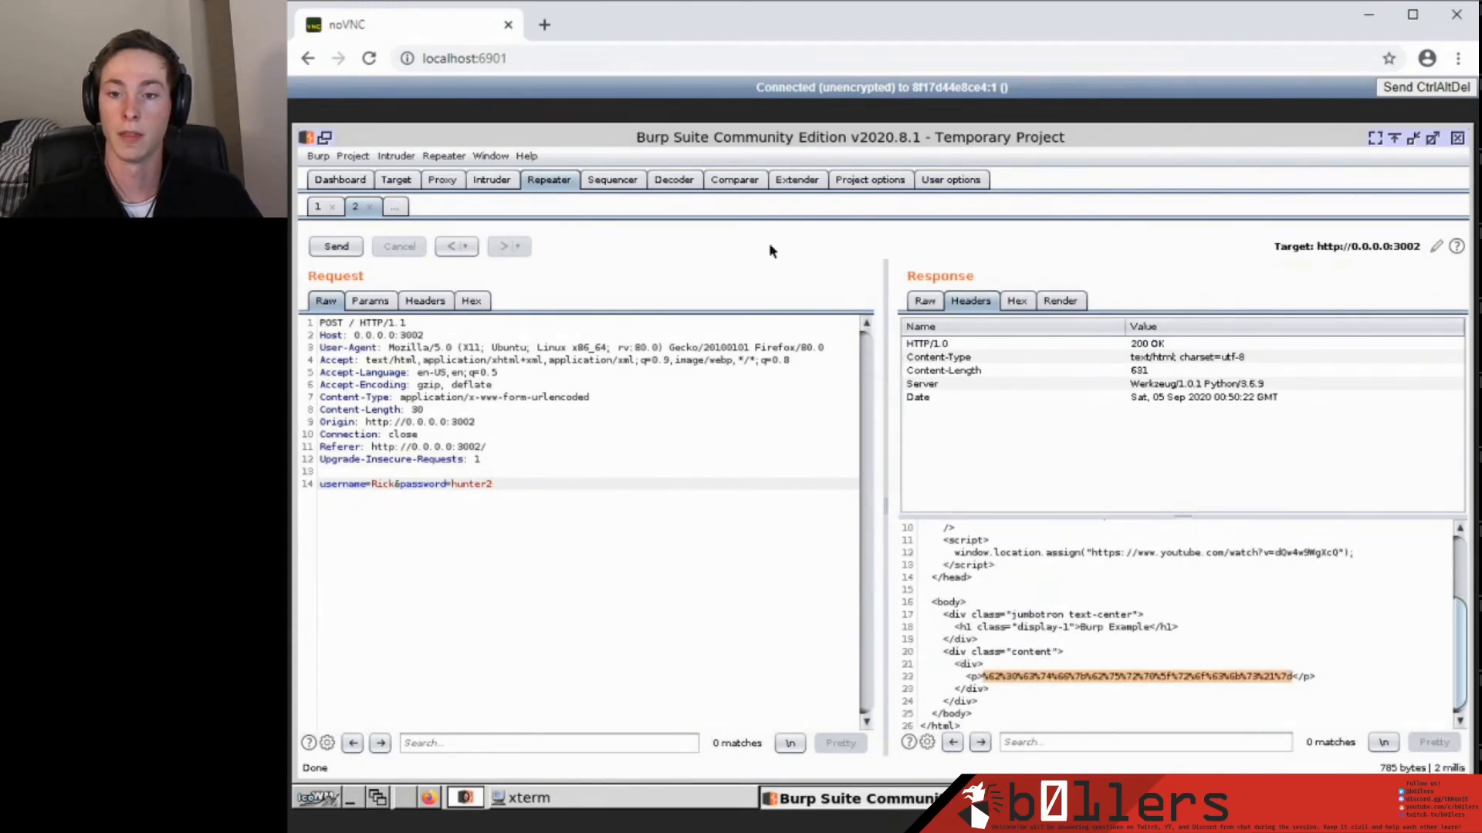
{"action": "left_click", "coordinate": [674, 180]}
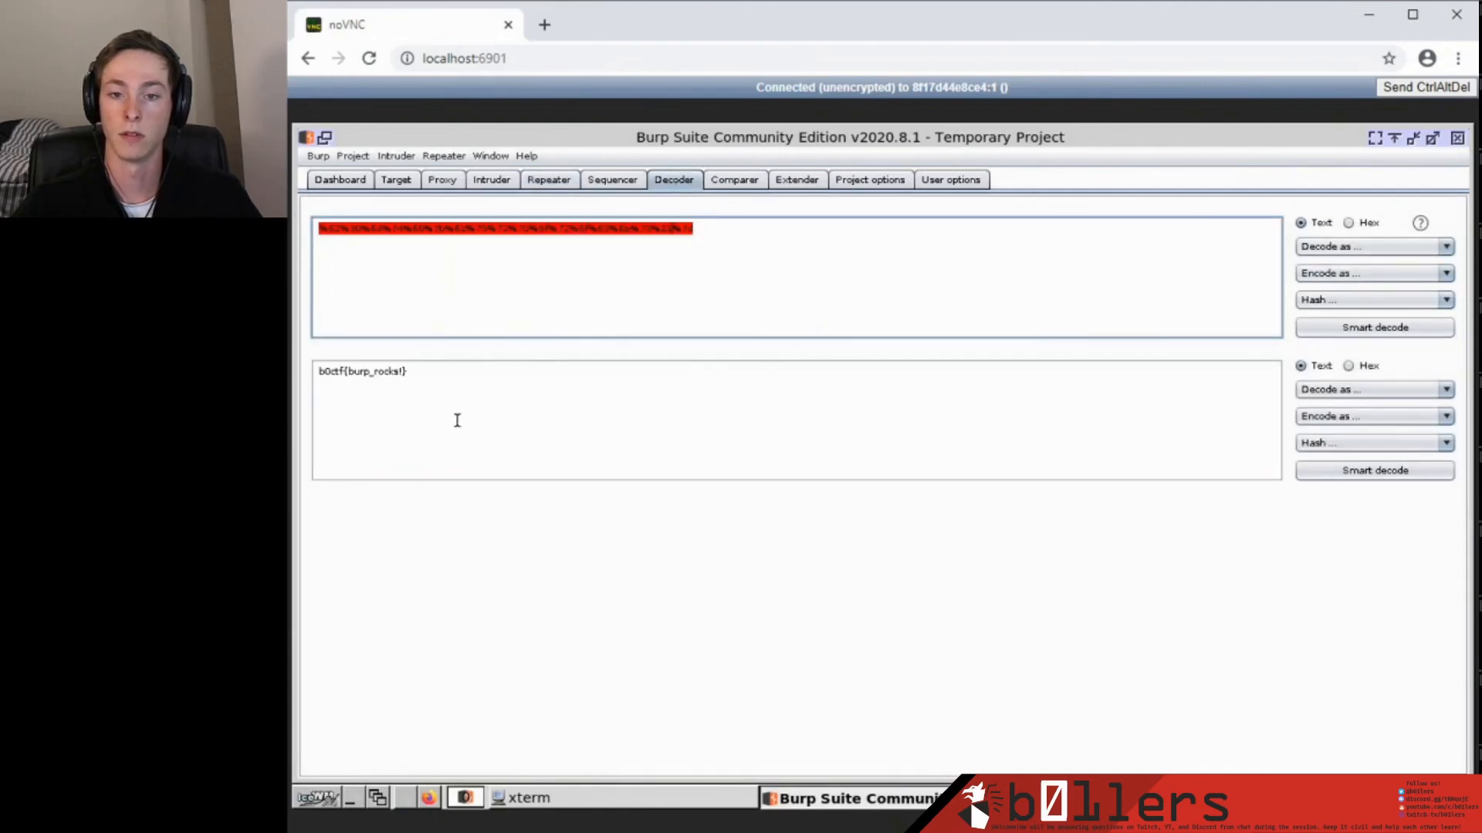
{"action": "left_click_drag", "start_coordinate": [509, 391], "coordinate": [317, 369]}
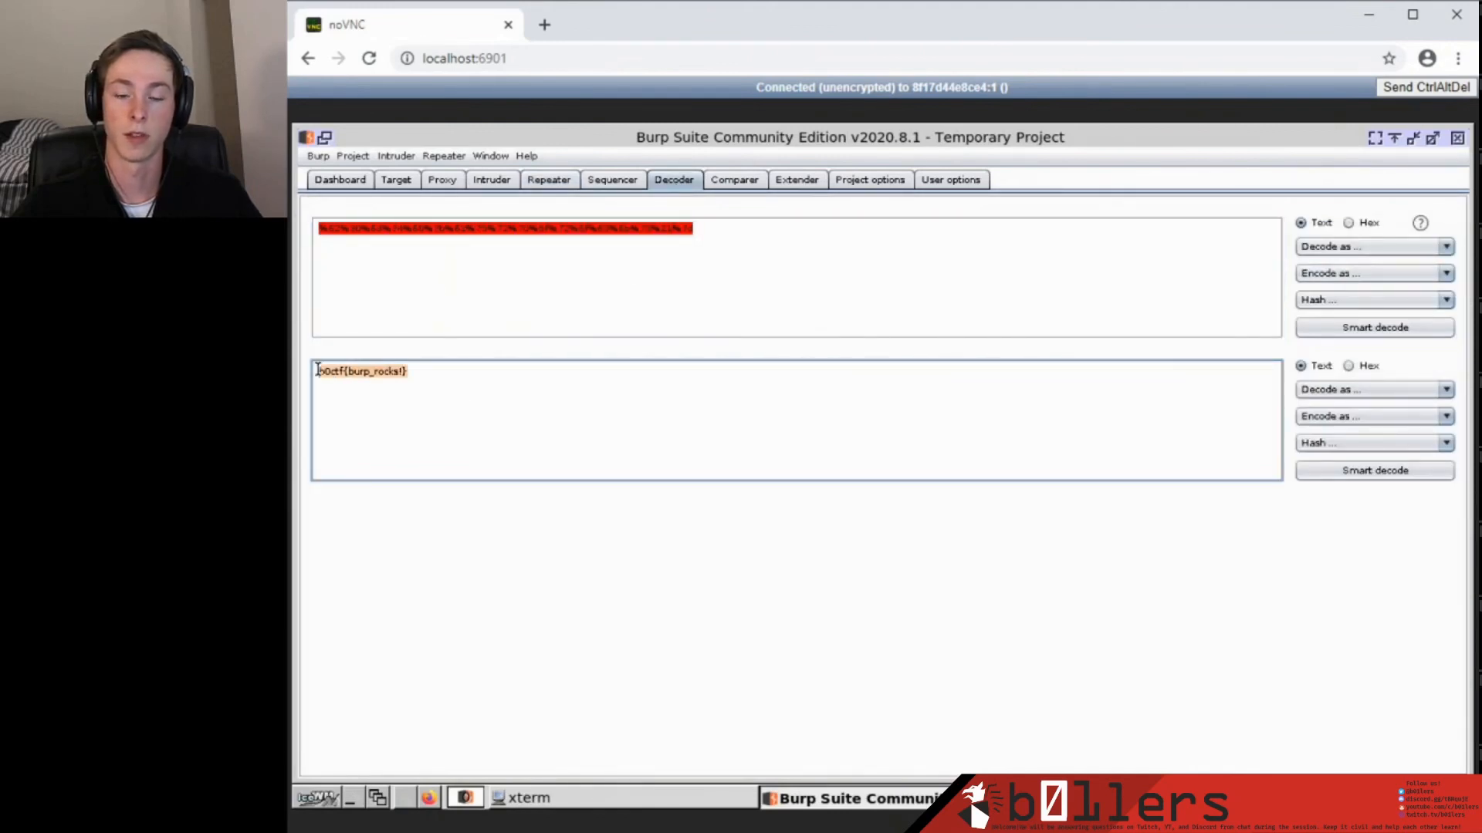
{"action": "left_click", "coordinate": [463, 372]}
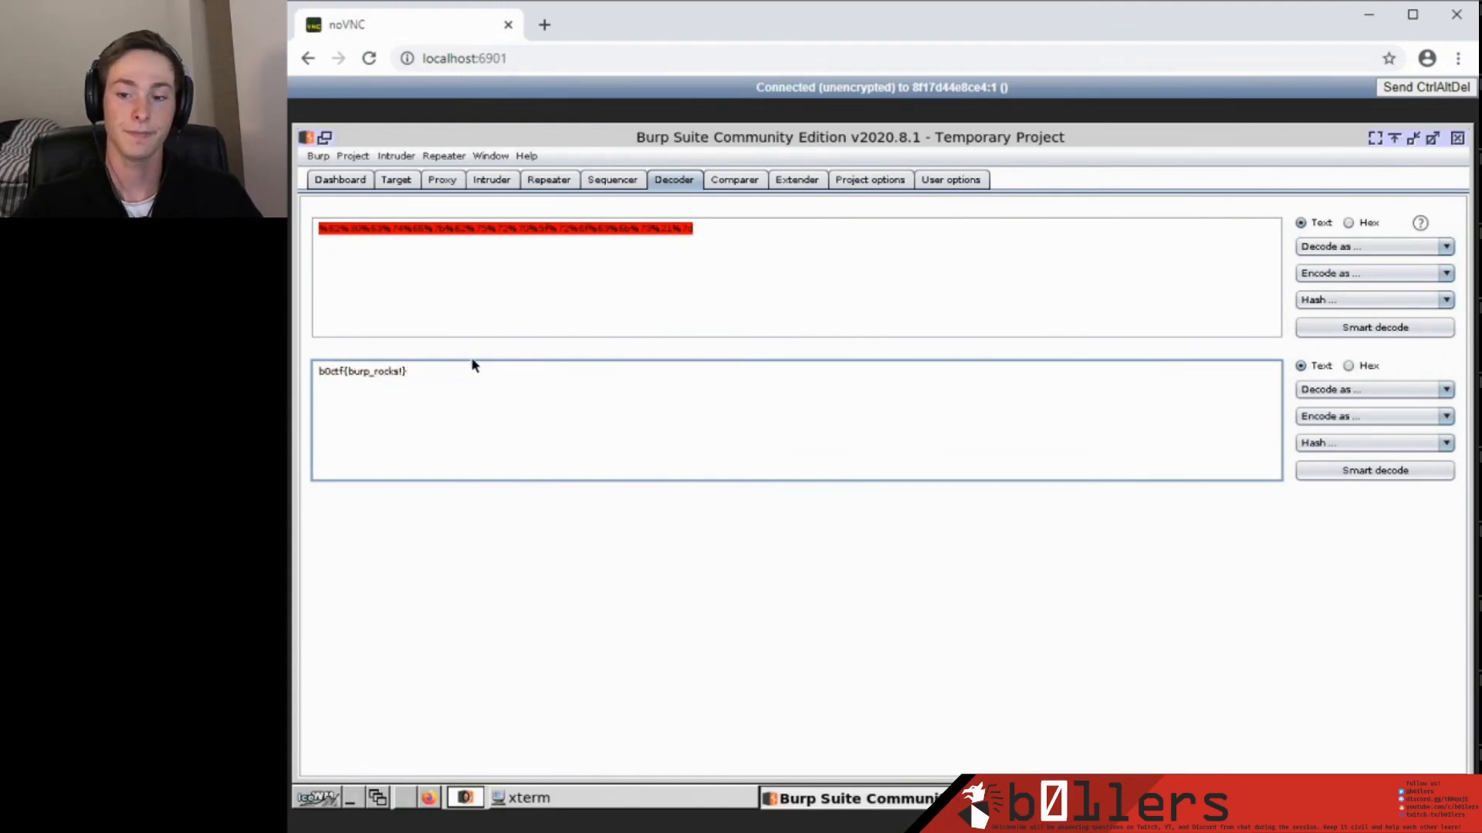